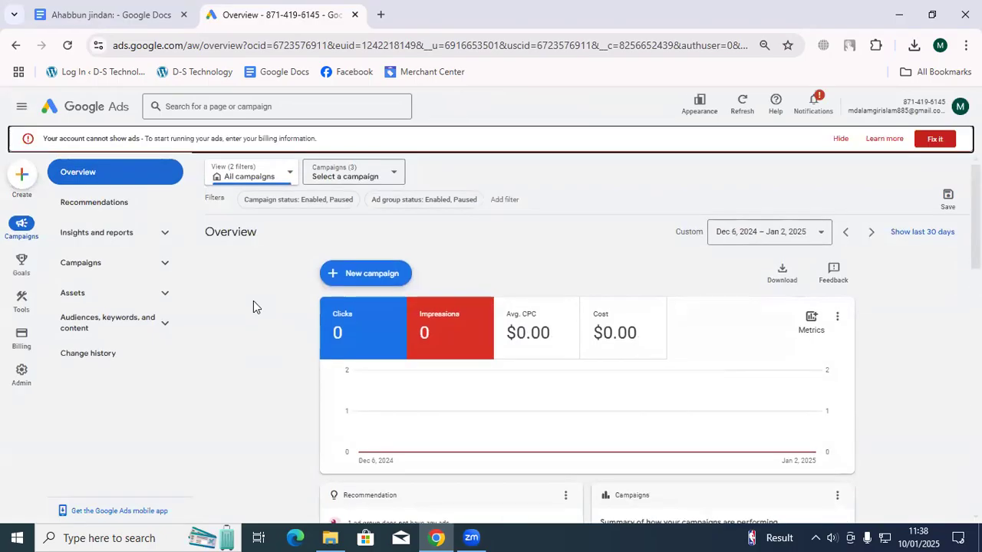
Hide the billing alert banner on the account overview
{"action": "left_click", "coordinate": [837, 139]}
{"action": "left_click", "coordinate": [809, 132]}
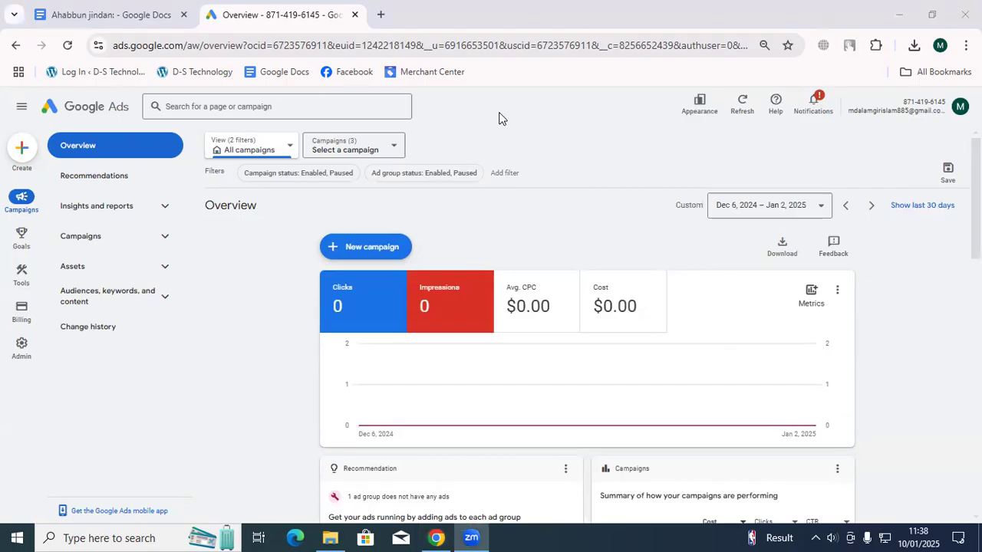
Search Google for "sikkha bajar" in a new browser tab and open the shikkhabazar.com shop page
{"action": "left_click", "coordinate": [382, 14]}
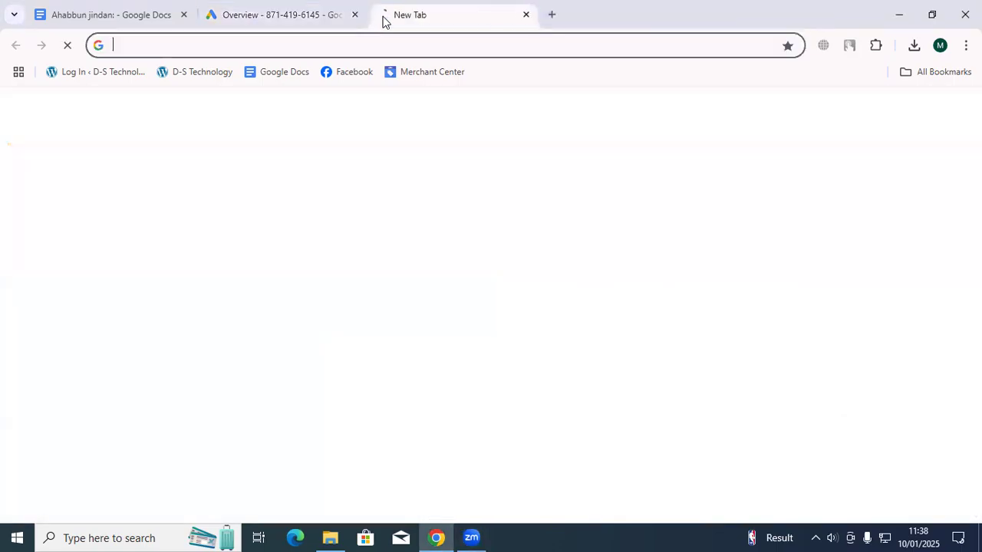
{"action": "type", "text": "s"}
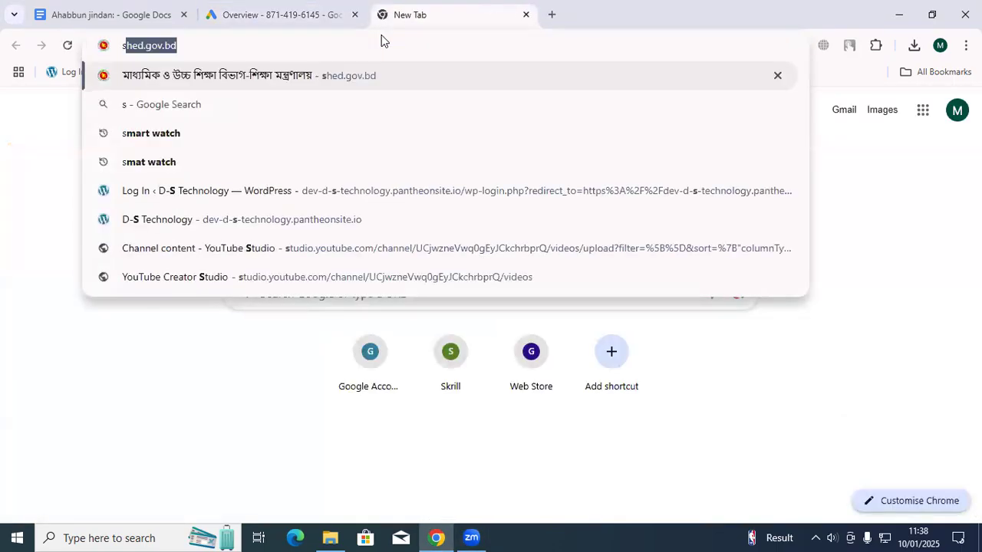
{"action": "type", "text": "ikkha "}
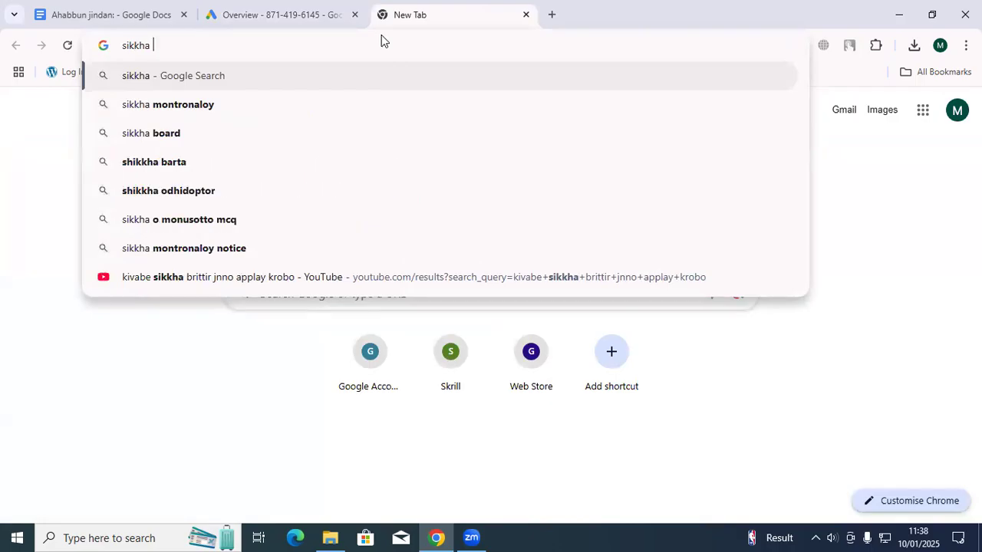
{"action": "type", "text": "bajar"}
{"action": "key", "text": "Return"}
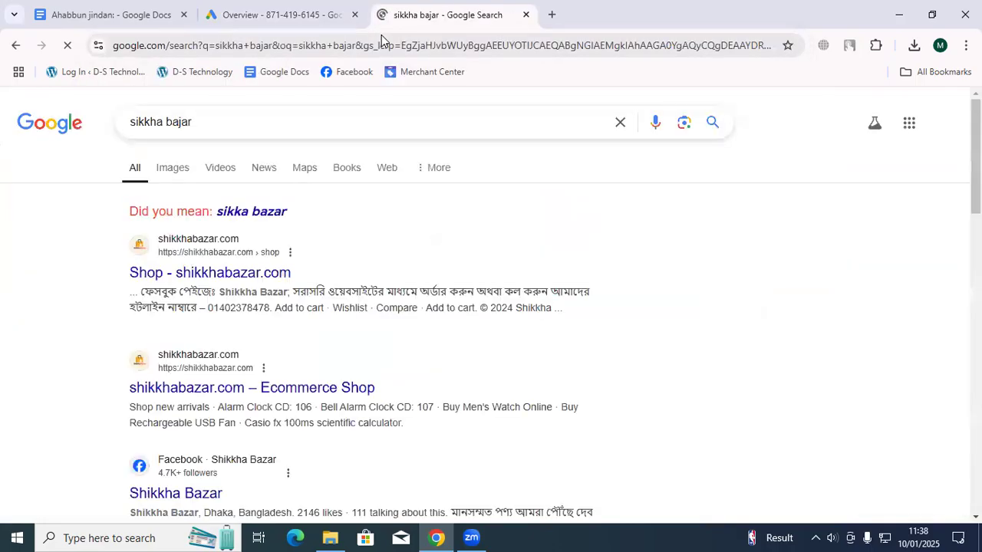
{"action": "left_click", "coordinate": [231, 273]}
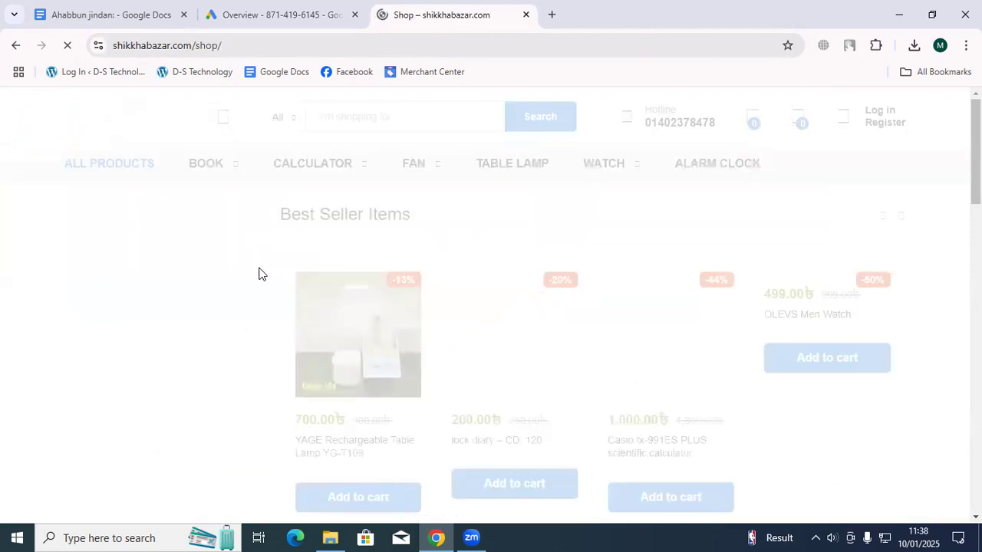
{"action": "mouse_move", "coordinate": [196, 229]}
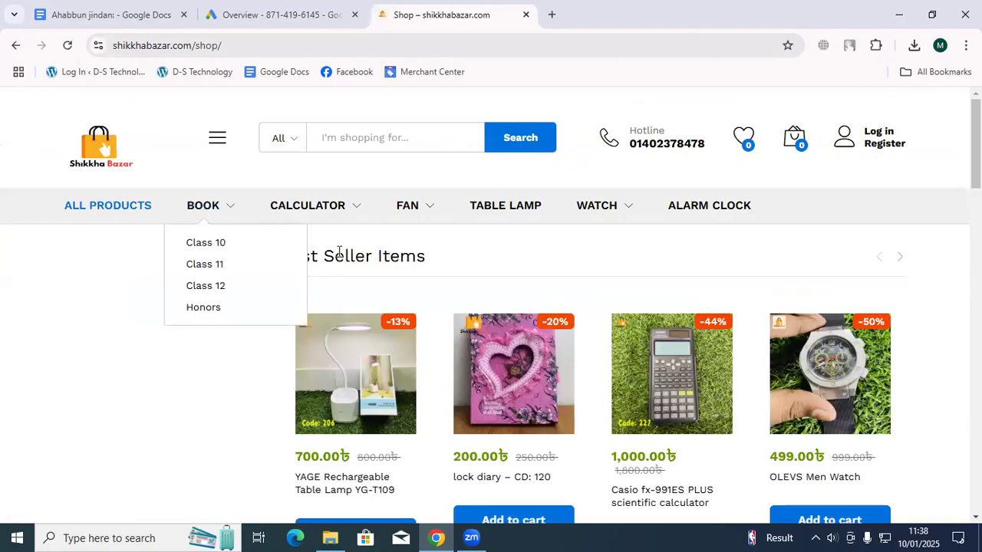
{"action": "mouse_move", "coordinate": [309, 217]}
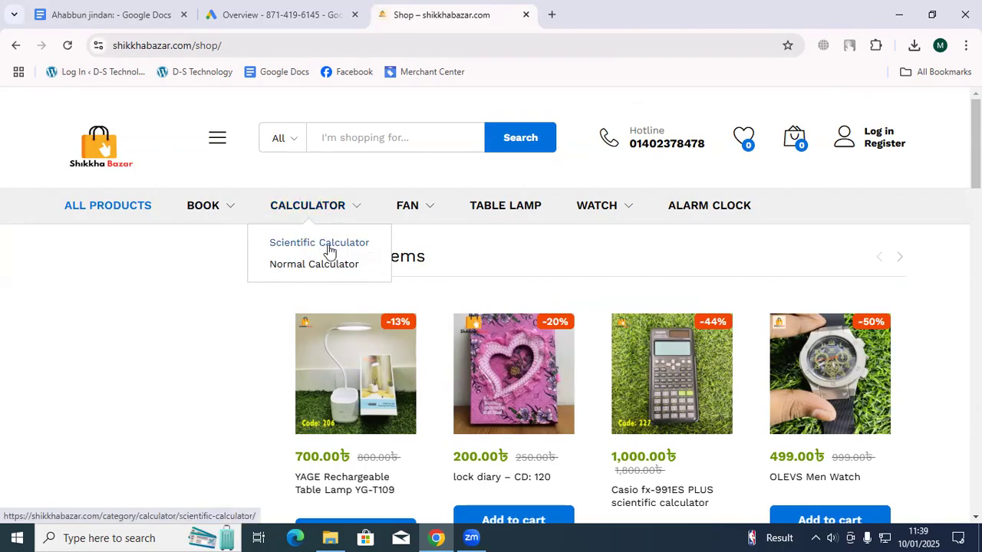
{"action": "left_click", "coordinate": [154, 45]}
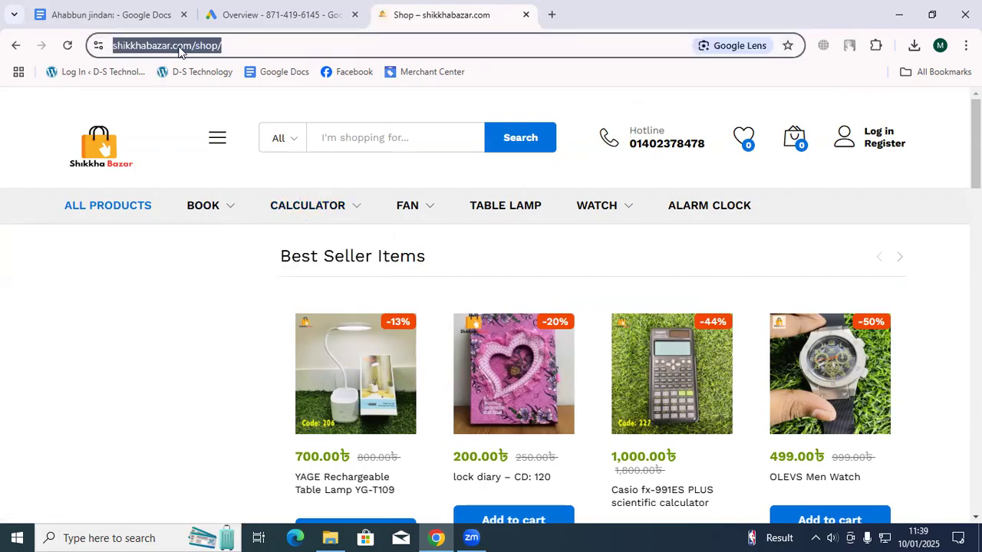
{"action": "left_click", "coordinate": [227, 44]}
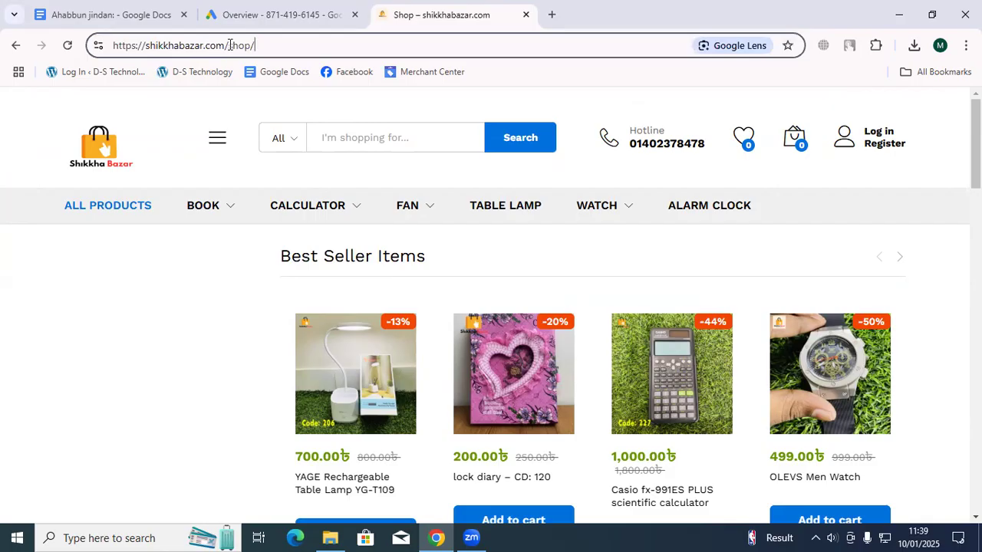
{"action": "left_click_drag", "start_coordinate": [227, 45], "coordinate": [112, 46]}
{"action": "right_click", "coordinate": [144, 48]}
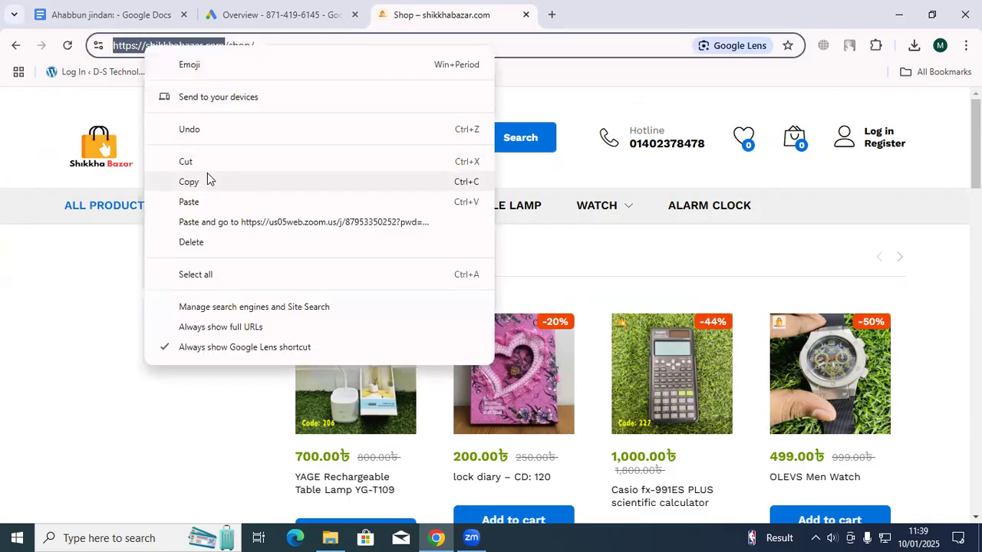
{"action": "left_click", "coordinate": [209, 180]}
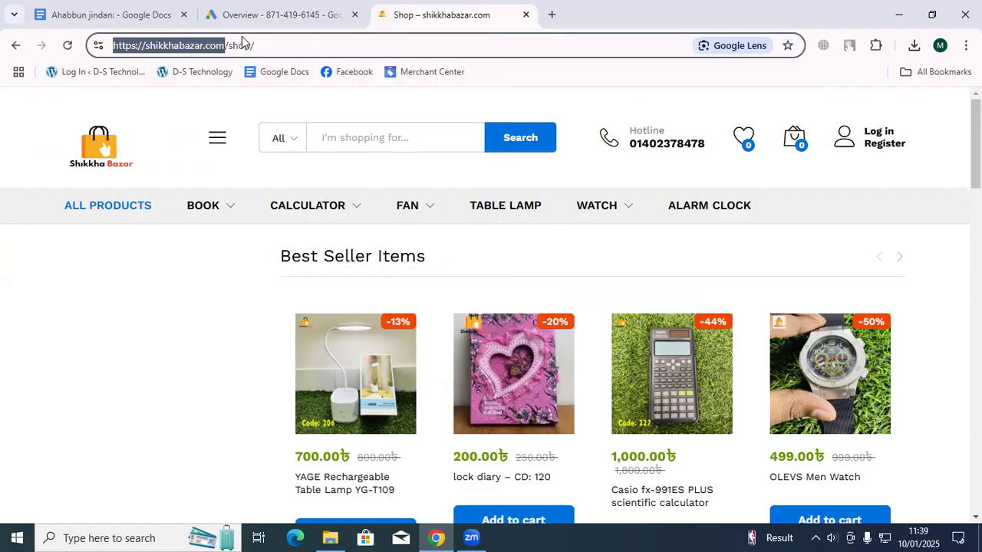
Switch back to Google Ads and start a new campaign with Website traffic as its objective
{"action": "left_click", "coordinate": [288, 9]}
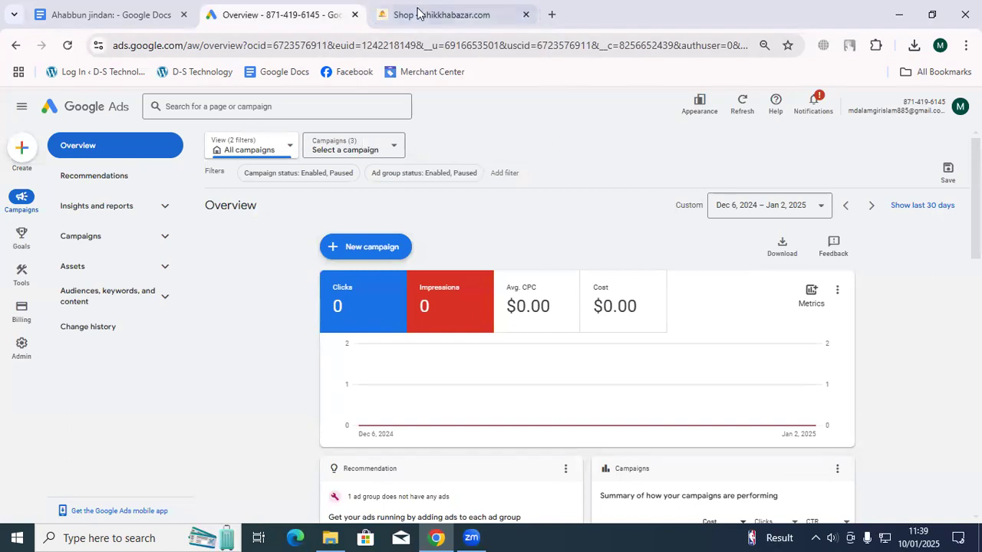
{"action": "mouse_move", "coordinate": [411, 17]}
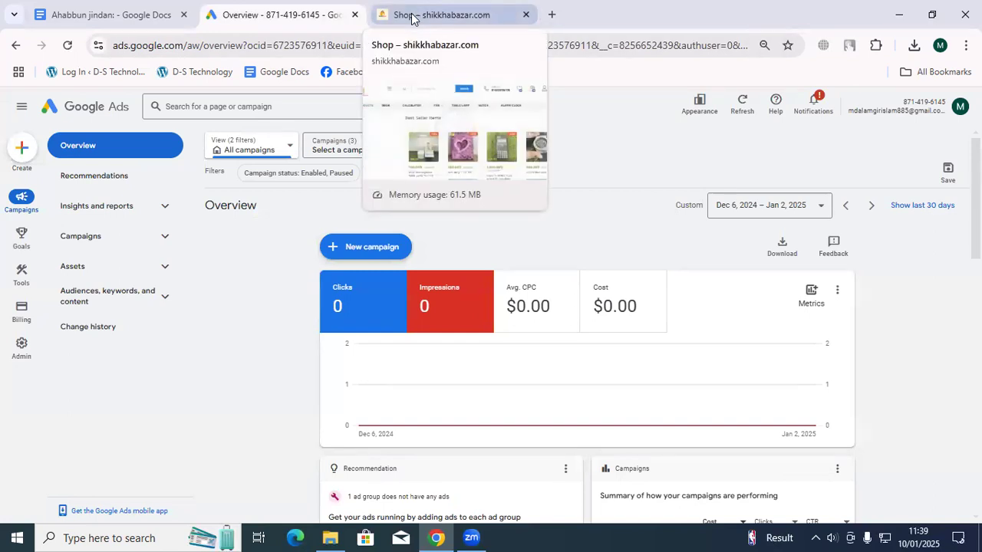
{"action": "left_click", "coordinate": [31, 150]}
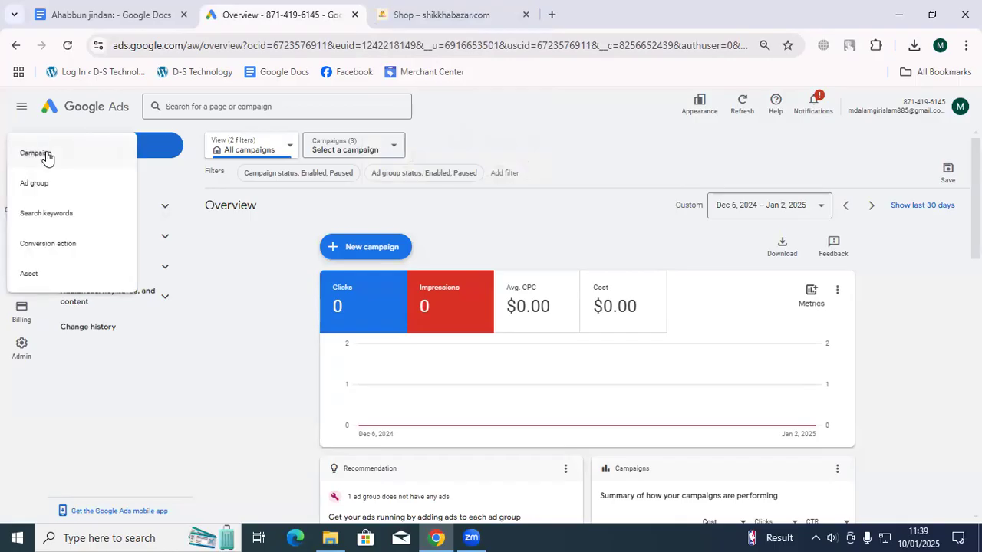
{"action": "left_click", "coordinate": [46, 156]}
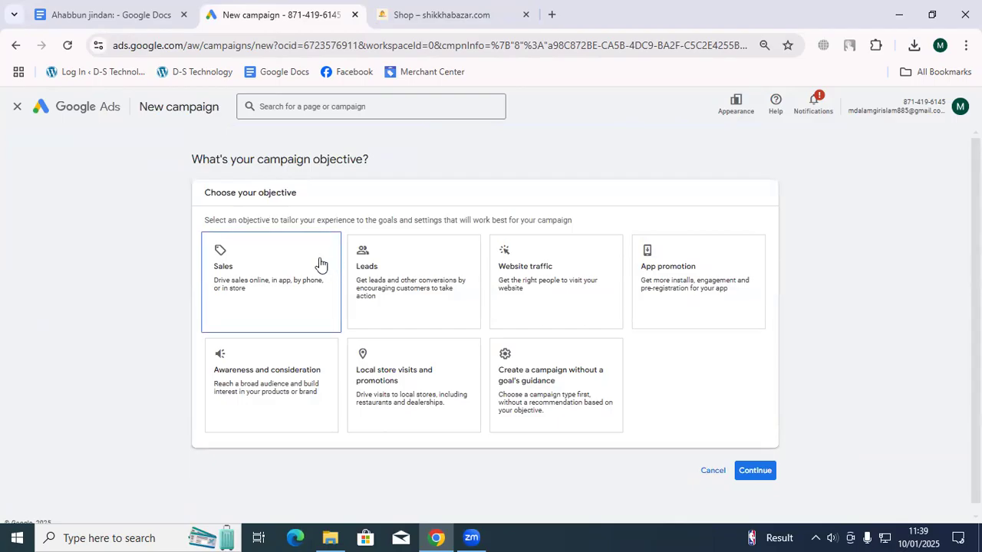
{"action": "left_click", "coordinate": [533, 283]}
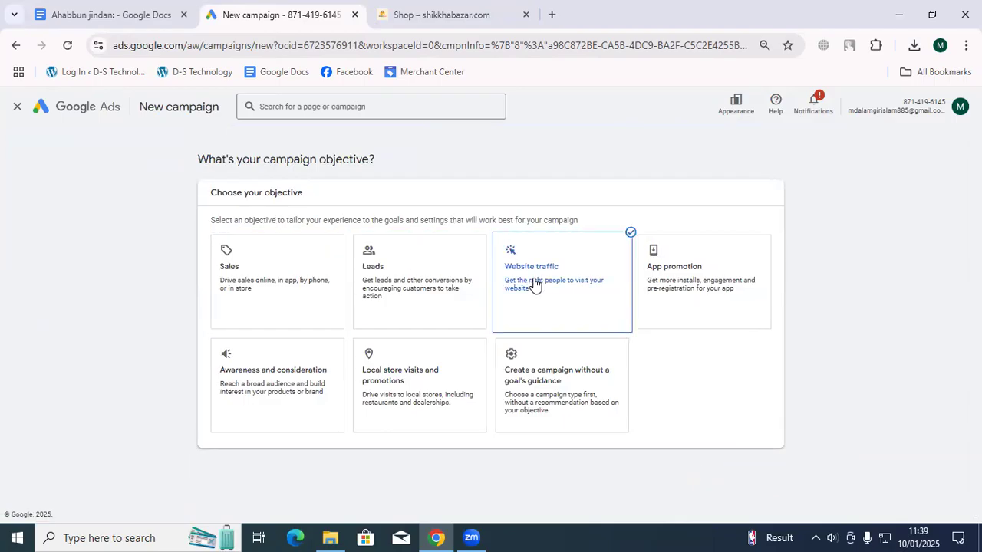
{"action": "scroll", "coordinate": [447, 284], "scroll_direction": "down", "scroll_amount": 2}
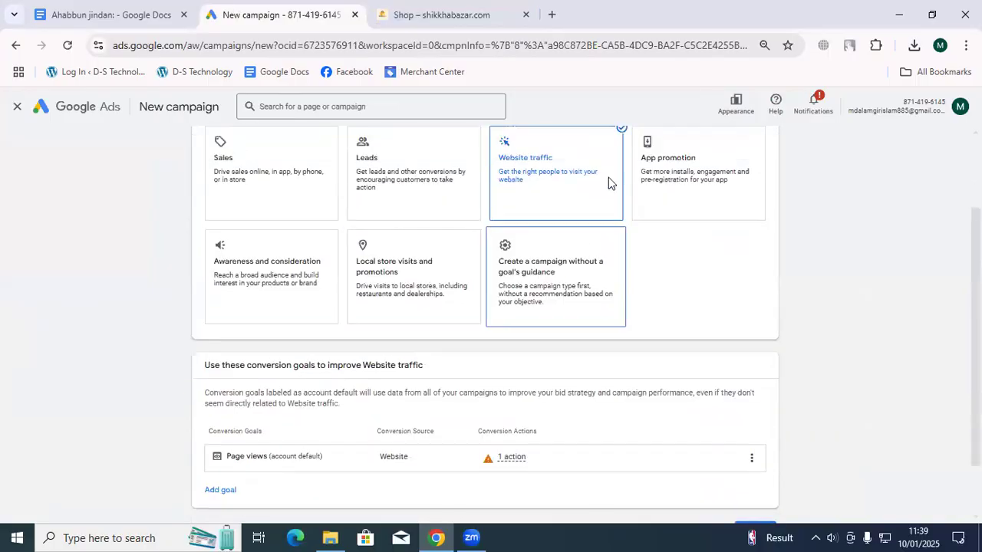
{"action": "scroll", "coordinate": [521, 212], "scroll_direction": "down", "scroll_amount": 1}
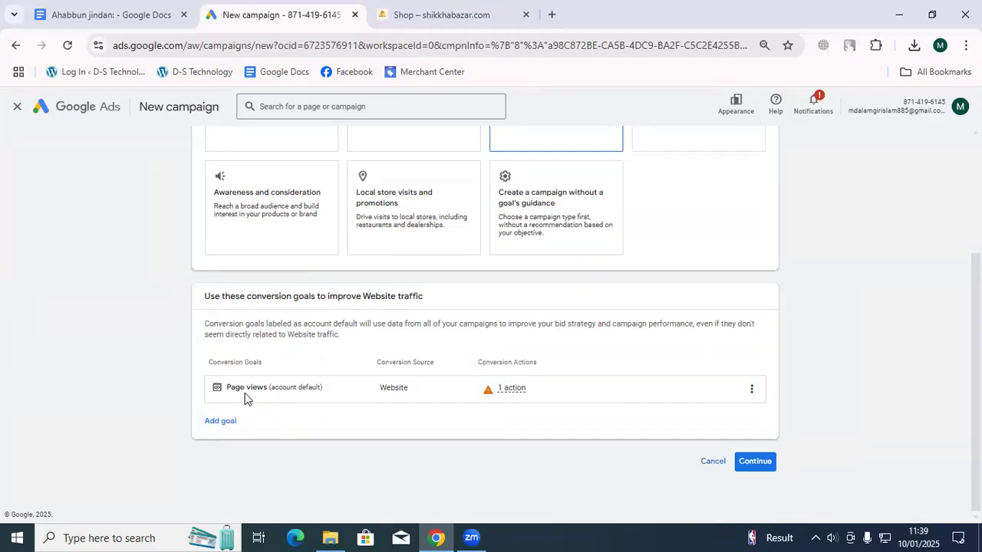
Look through the products on the shikkhabazar.com shop page and return to the new campaign in Google Ads
{"action": "left_click", "coordinate": [434, 16]}
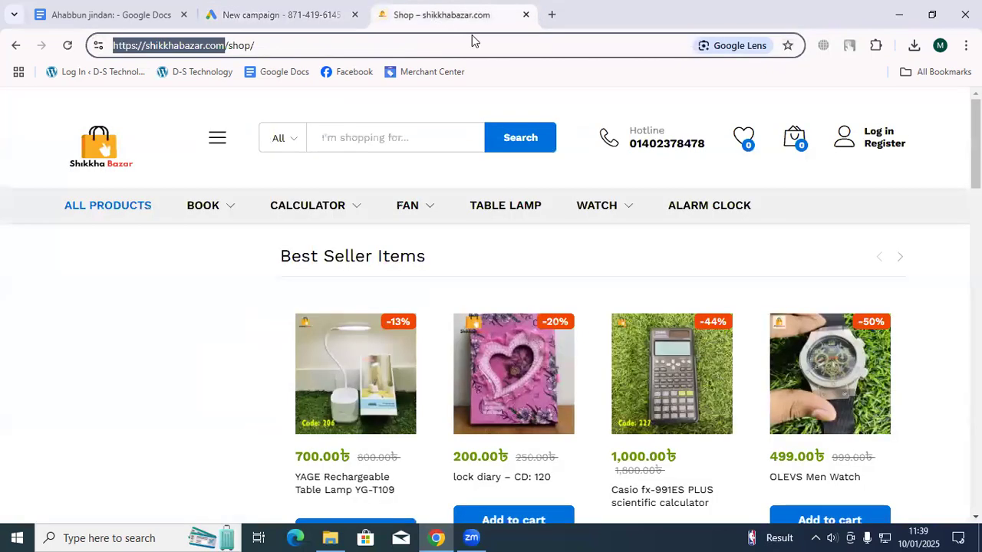
{"action": "left_click", "coordinate": [284, 16]}
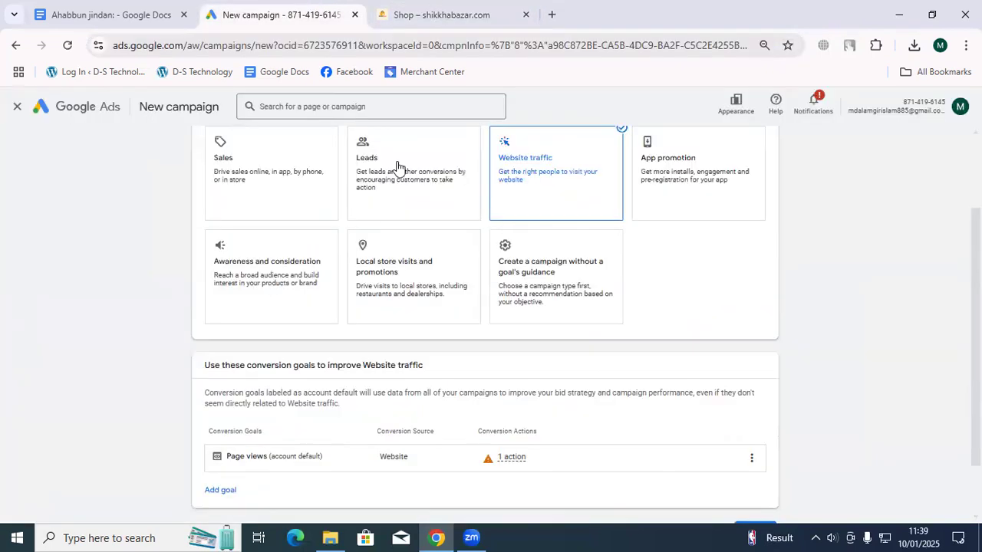
{"action": "left_click", "coordinate": [452, 17]}
{"action": "scroll", "coordinate": [611, 384], "scroll_direction": "down", "scroll_amount": 2}
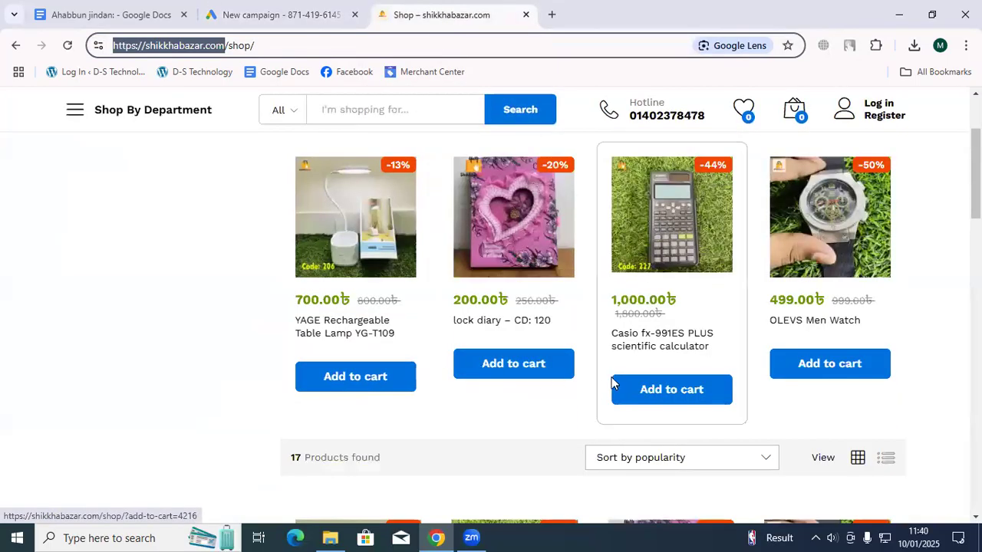
{"action": "scroll", "coordinate": [598, 380], "scroll_direction": "down", "scroll_amount": 3}
{"action": "scroll", "coordinate": [512, 352], "scroll_direction": "up", "scroll_amount": 3}
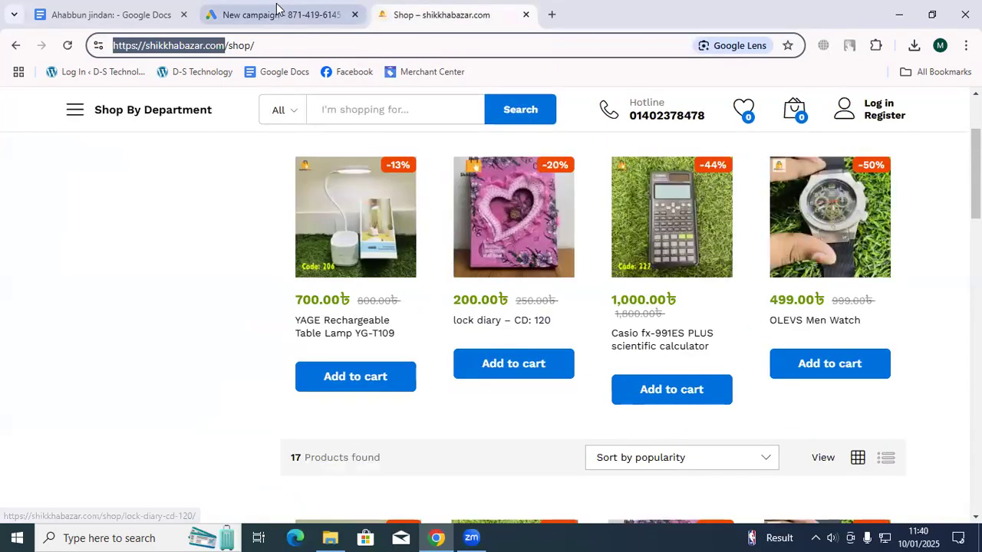
{"action": "left_click", "coordinate": [278, 11]}
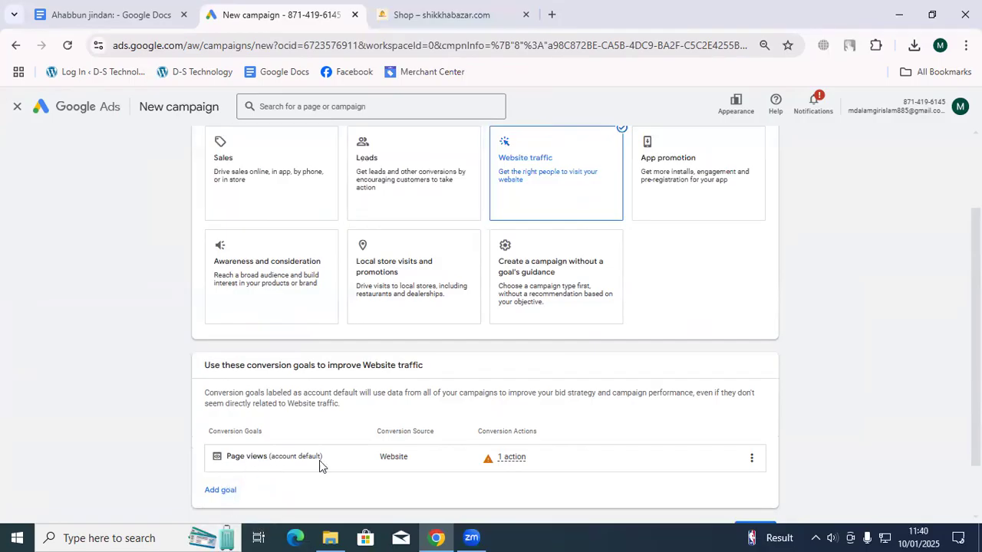
Check the additional conversion goals, keep only Page views, and continue to the campaign type selection
{"action": "scroll", "coordinate": [351, 453], "scroll_direction": "down", "scroll_amount": 2}
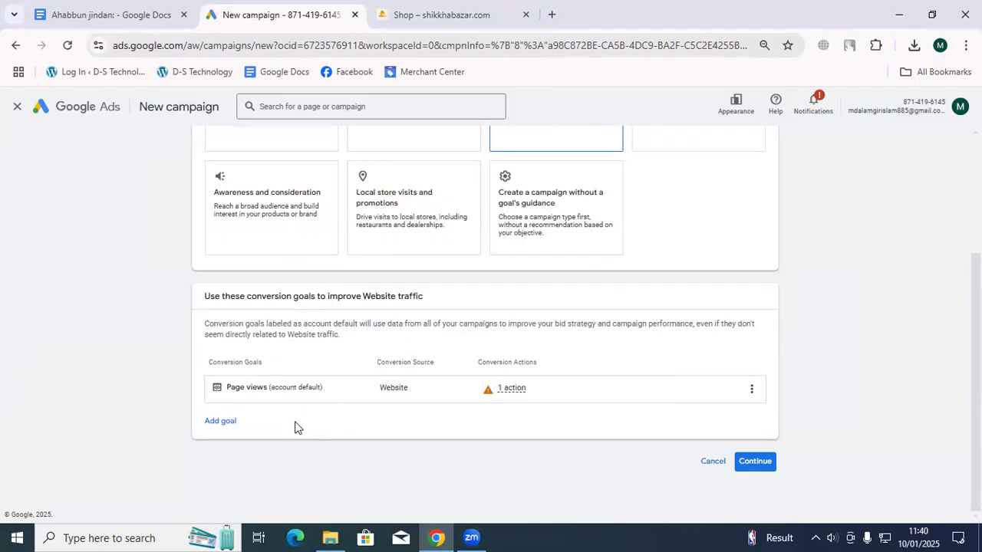
{"action": "left_click", "coordinate": [226, 422]}
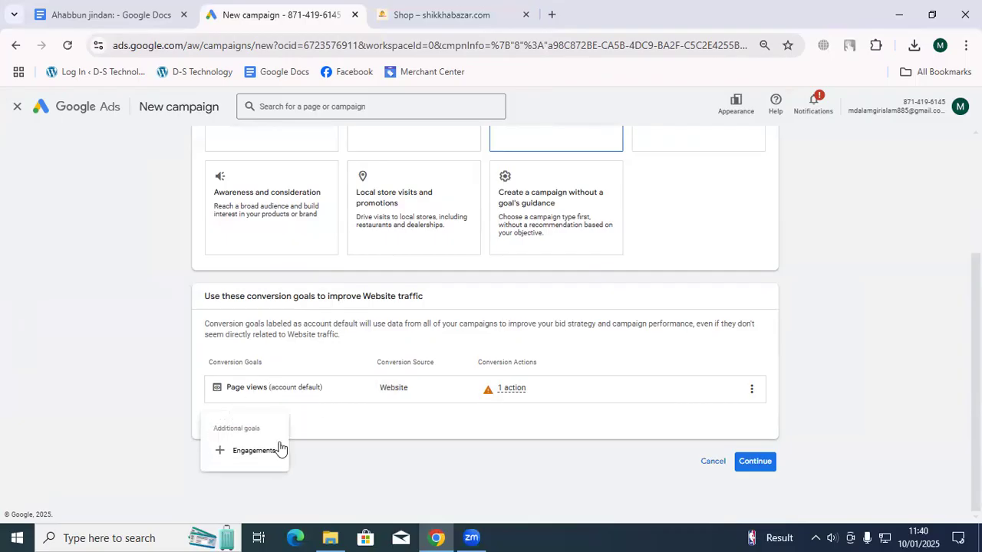
{"action": "left_click", "coordinate": [341, 420]}
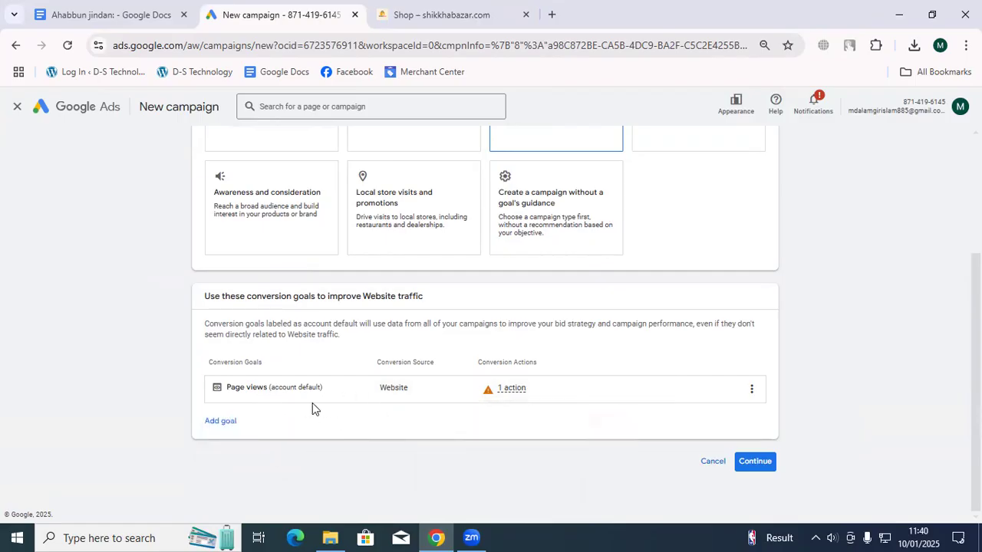
{"action": "left_click", "coordinate": [739, 463]}
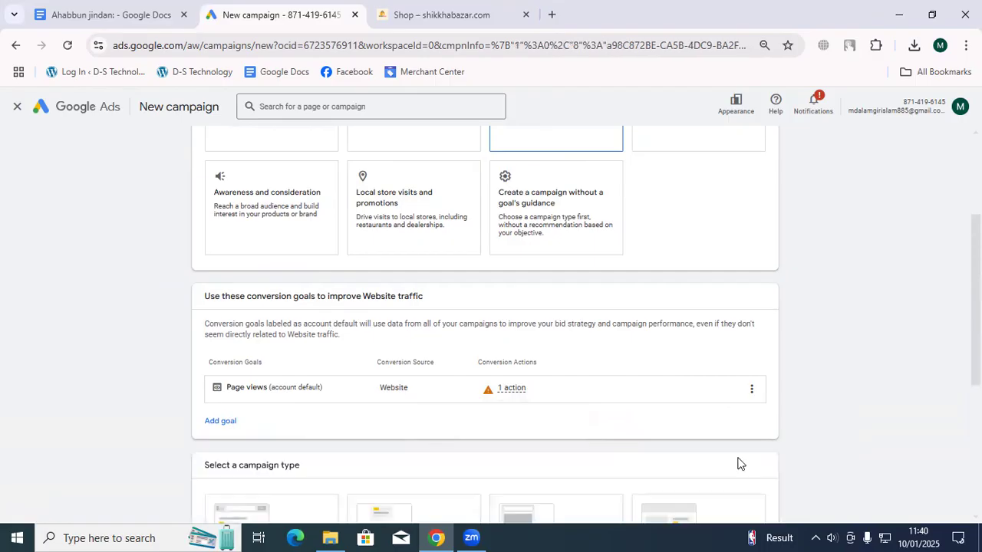
Examine the available campaign types: Search, Performance Max, Demand Gen, Display, Shopping and Video
{"action": "scroll", "coordinate": [404, 441], "scroll_direction": "down", "scroll_amount": 2}
{"action": "scroll", "coordinate": [491, 458], "scroll_direction": "down", "scroll_amount": 2}
{"action": "left_click", "coordinate": [234, 293]}
{"action": "left_click", "coordinate": [406, 295]}
{"action": "left_click", "coordinate": [552, 307]}
{"action": "left_click", "coordinate": [674, 314]}
{"action": "left_click", "coordinate": [263, 312]}
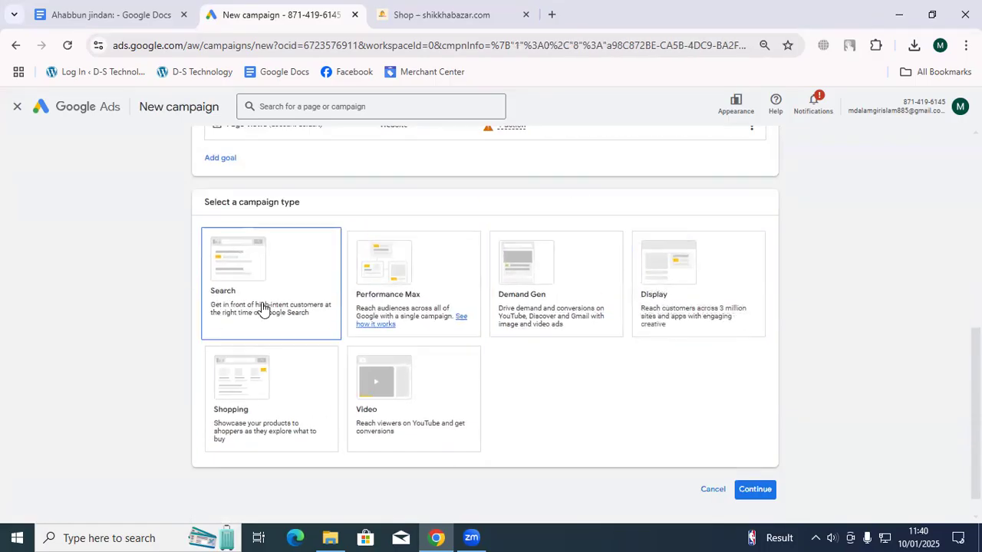
{"action": "left_click", "coordinate": [386, 322]}
{"action": "left_click", "coordinate": [552, 307]}
{"action": "left_click", "coordinate": [667, 300]}
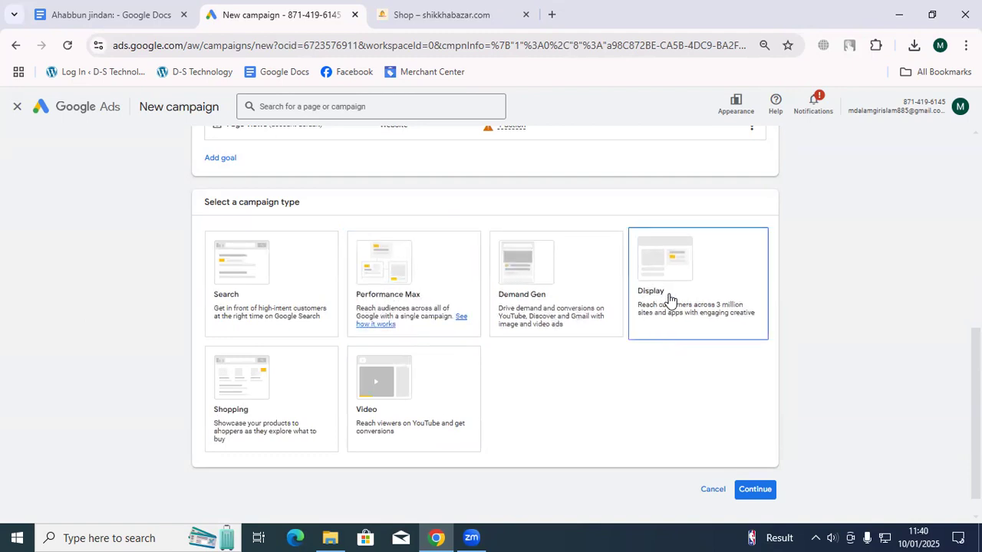
{"action": "left_click", "coordinate": [254, 385]}
{"action": "left_click", "coordinate": [360, 398]}
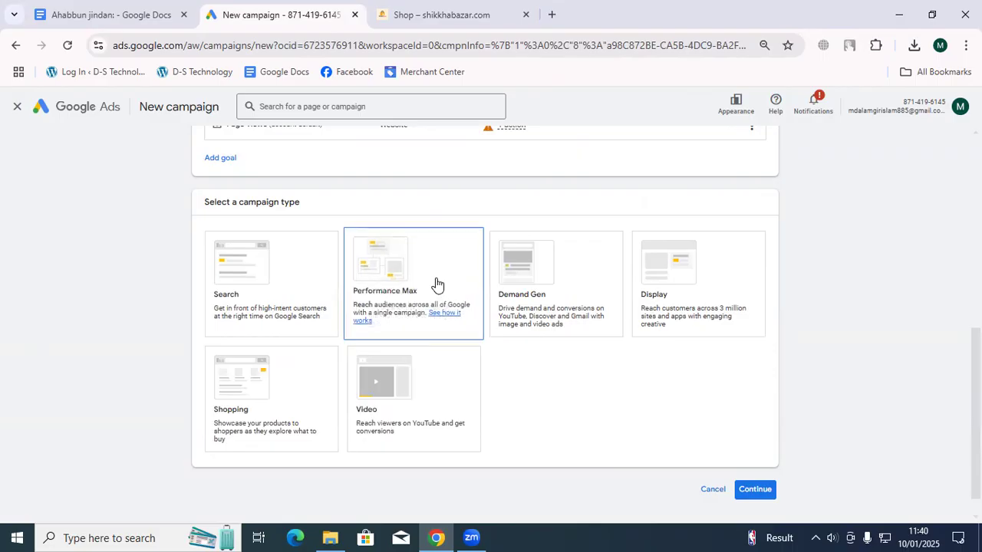
Choose Search as the campaign type for the Website traffic campaign
{"action": "scroll", "coordinate": [176, 329], "scroll_direction": "up", "scroll_amount": 5}
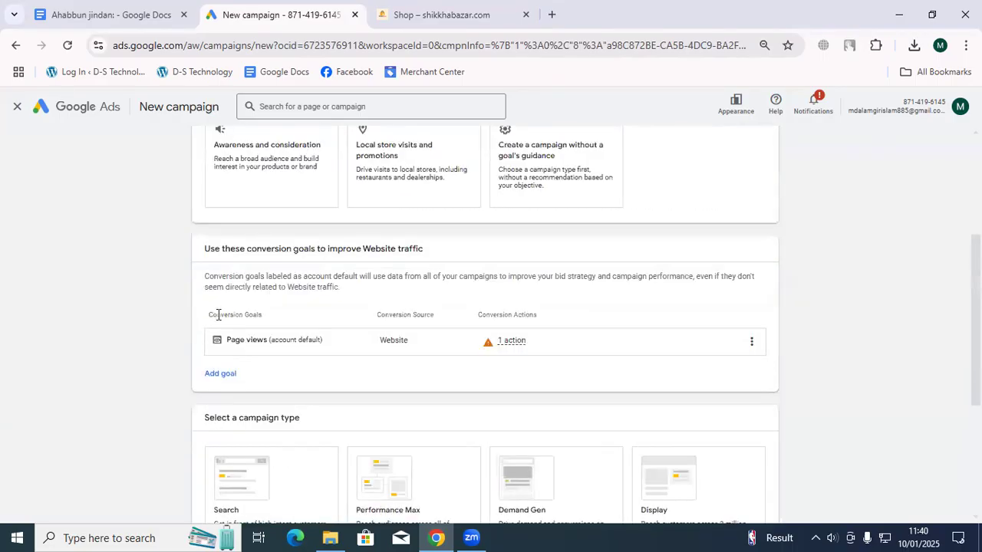
{"action": "scroll", "coordinate": [284, 332], "scroll_direction": "down", "scroll_amount": 1}
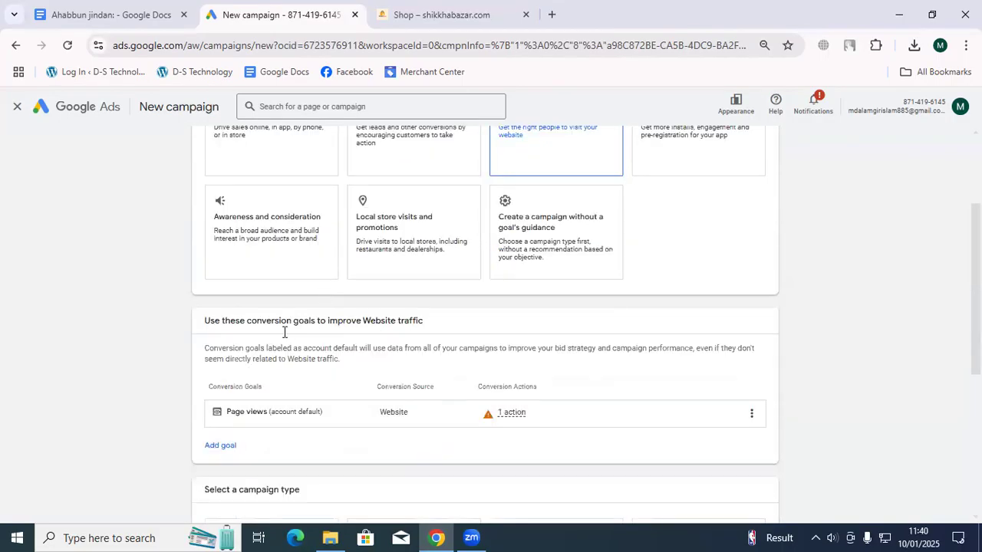
{"action": "scroll", "coordinate": [243, 412], "scroll_direction": "down", "scroll_amount": 2}
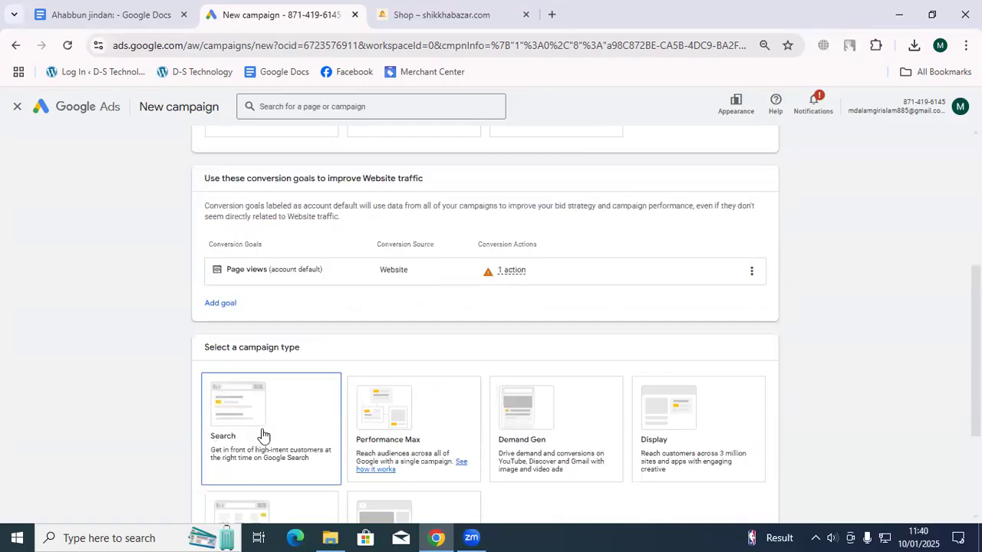
{"action": "left_click", "coordinate": [253, 421]}
{"action": "scroll", "coordinate": [265, 421], "scroll_direction": "down", "scroll_amount": 2}
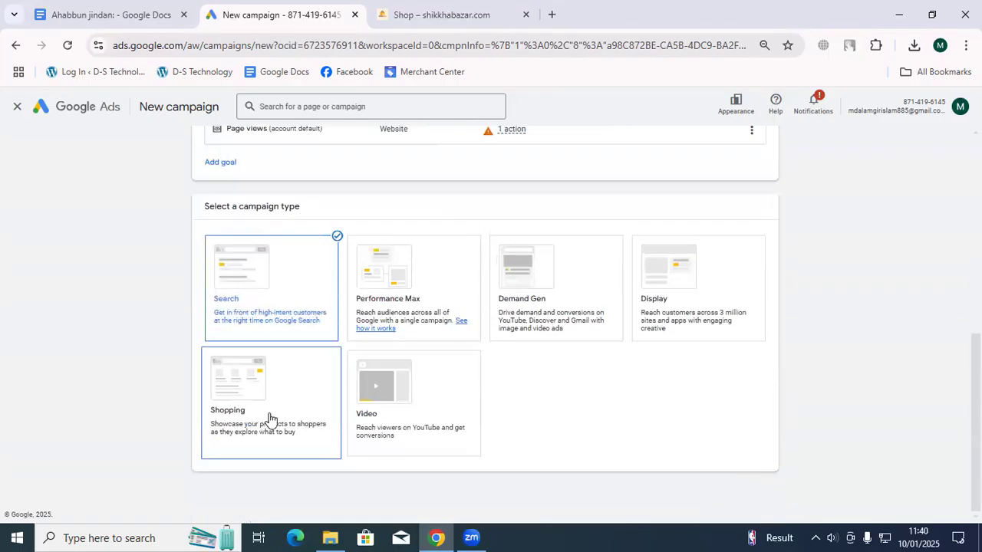
{"action": "scroll", "coordinate": [398, 373], "scroll_direction": "down", "scroll_amount": 1}
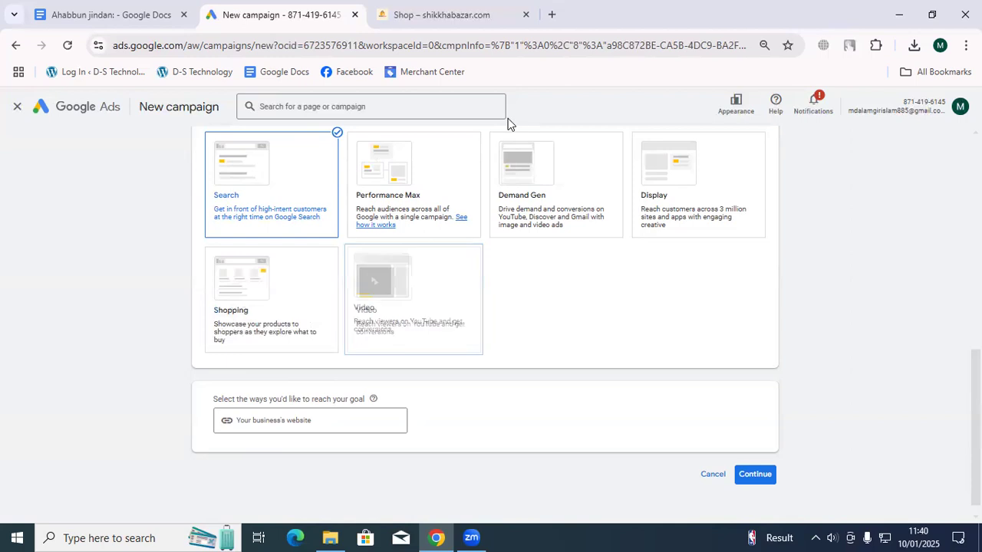
{"action": "left_click", "coordinate": [435, 14]}
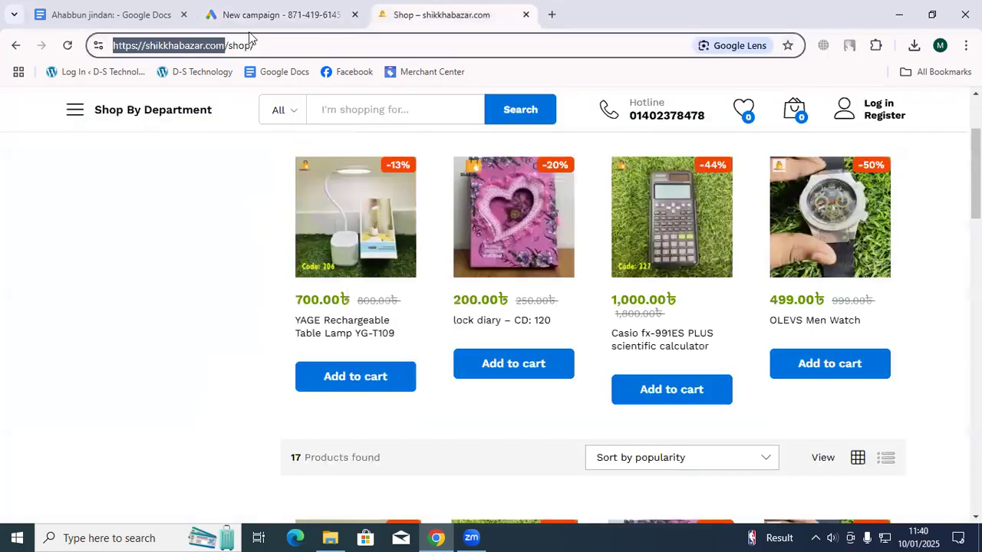
{"action": "right_click", "coordinate": [184, 47]}
{"action": "left_click", "coordinate": [236, 182]}
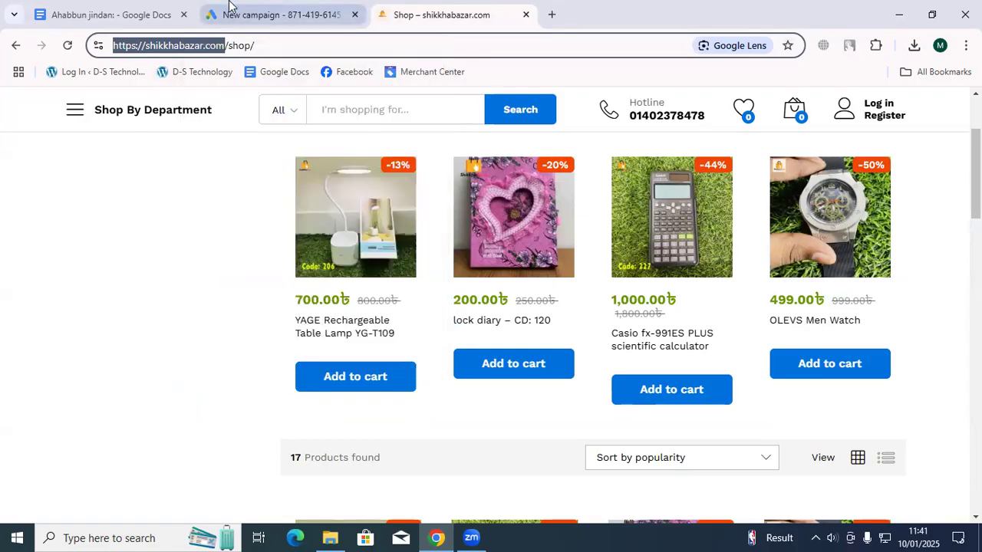
{"action": "left_click", "coordinate": [267, 9]}
{"action": "left_click", "coordinate": [307, 418]}
{"action": "right_click", "coordinate": [305, 420]}
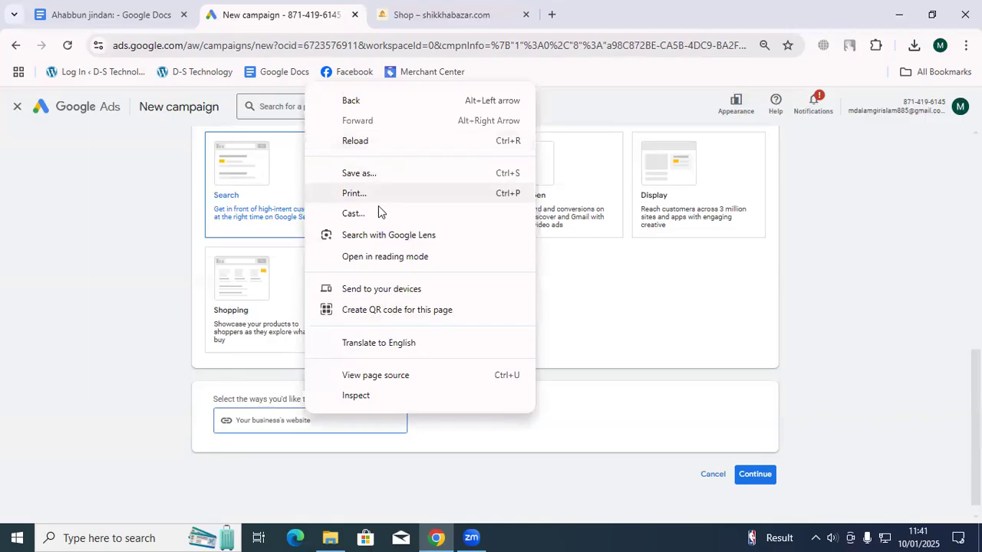
{"action": "left_click", "coordinate": [138, 428]}
{"action": "left_click", "coordinate": [267, 421]}
{"action": "right_click", "coordinate": [267, 420]}
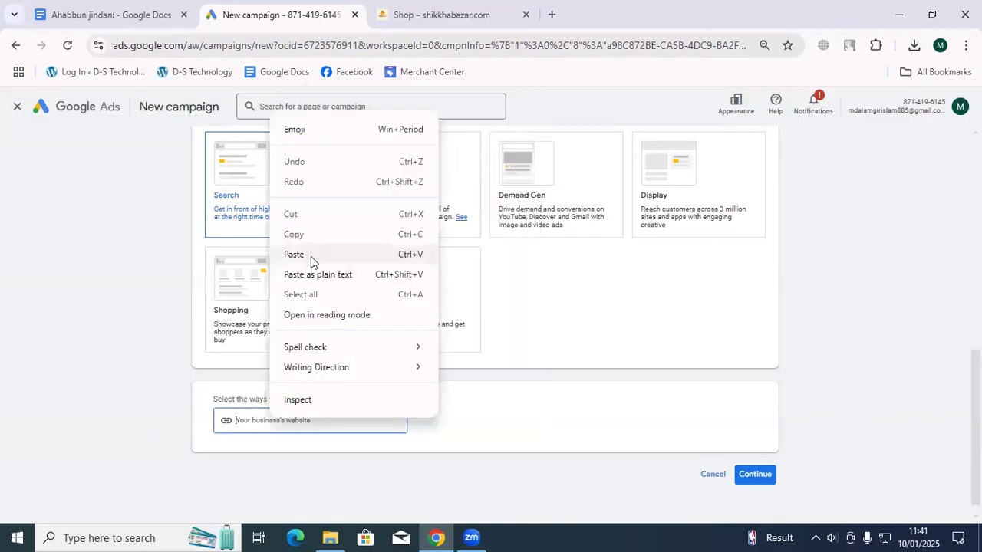
{"action": "left_click", "coordinate": [310, 256]}
{"action": "left_click", "coordinate": [754, 474]}
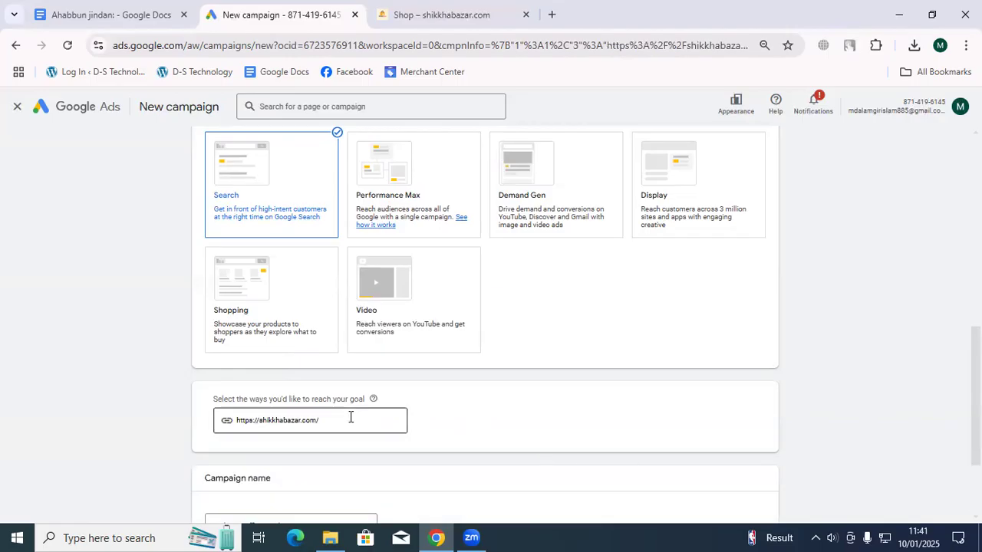
Name the campaign "Website traffic-Search-sikkhabazar" and continue by starting a new campaign instead of finishing a saved draft
{"action": "scroll", "coordinate": [352, 417], "scroll_direction": "down", "scroll_amount": 2}
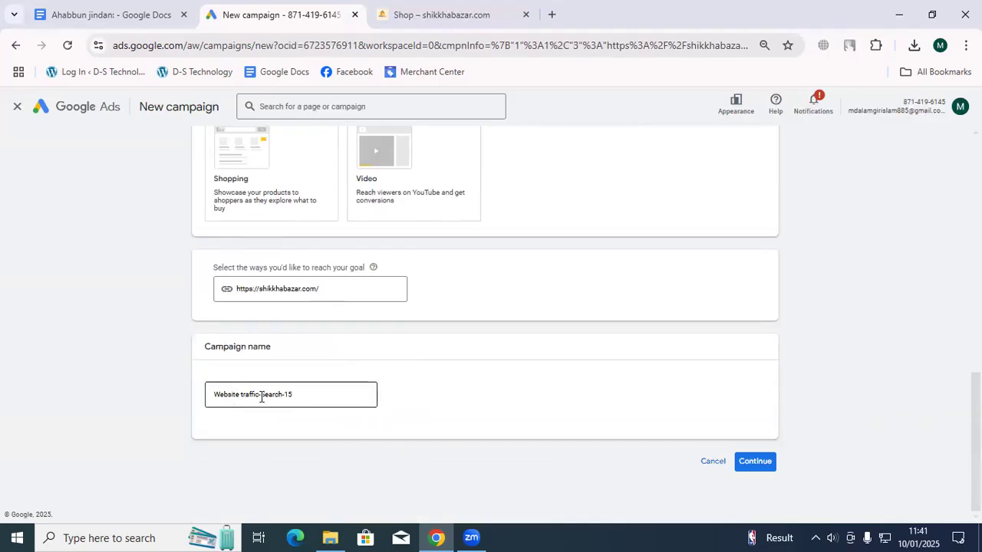
{"action": "left_click", "coordinate": [298, 392]}
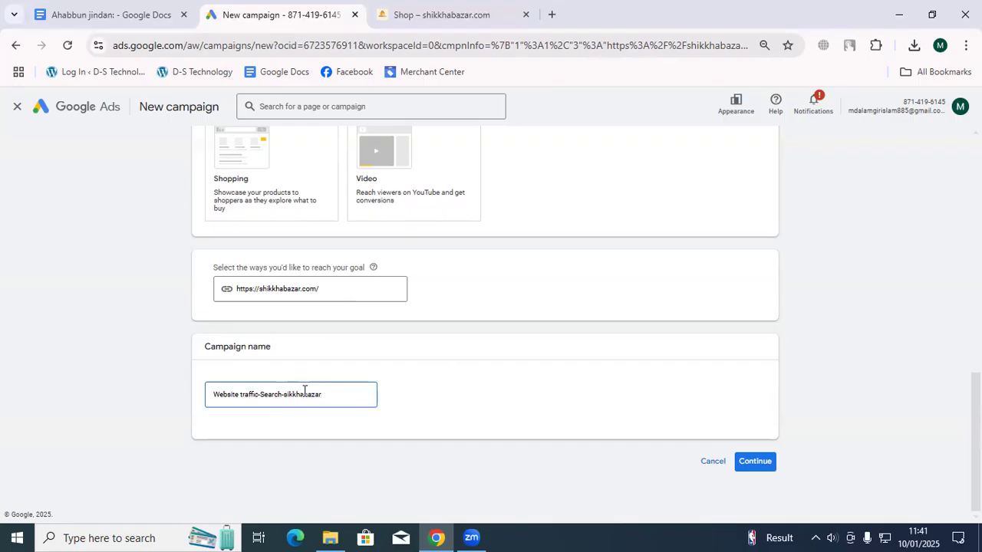
{"action": "left_click", "coordinate": [754, 464]}
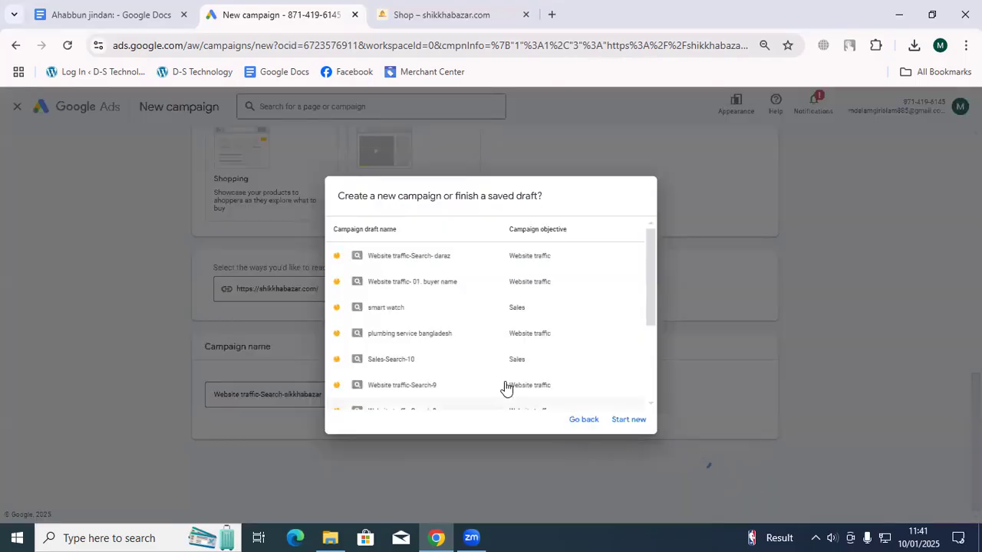
{"action": "scroll", "coordinate": [491, 352], "scroll_direction": "down", "scroll_amount": 2}
{"action": "scroll", "coordinate": [491, 354], "scroll_direction": "down", "scroll_amount": 1}
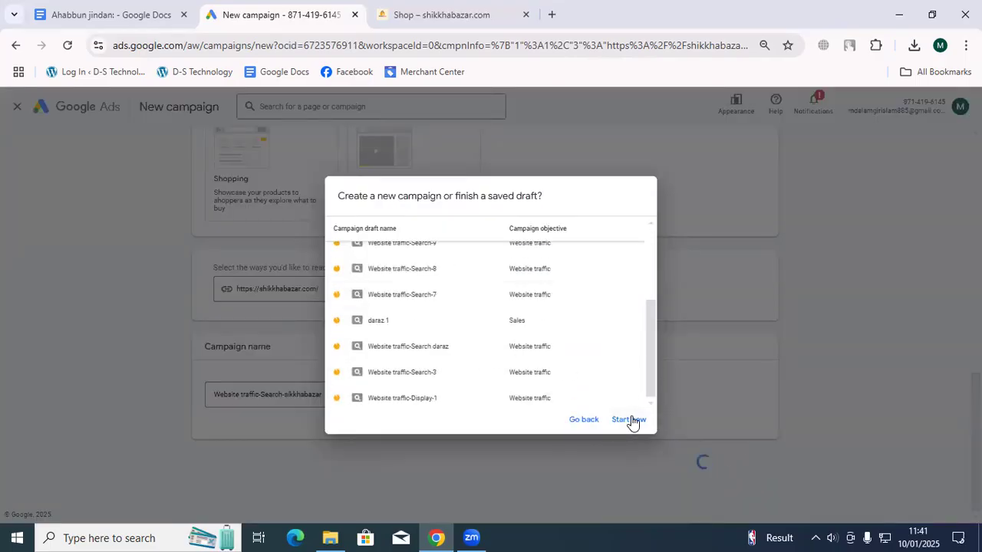
{"action": "left_click", "coordinate": [629, 419]}
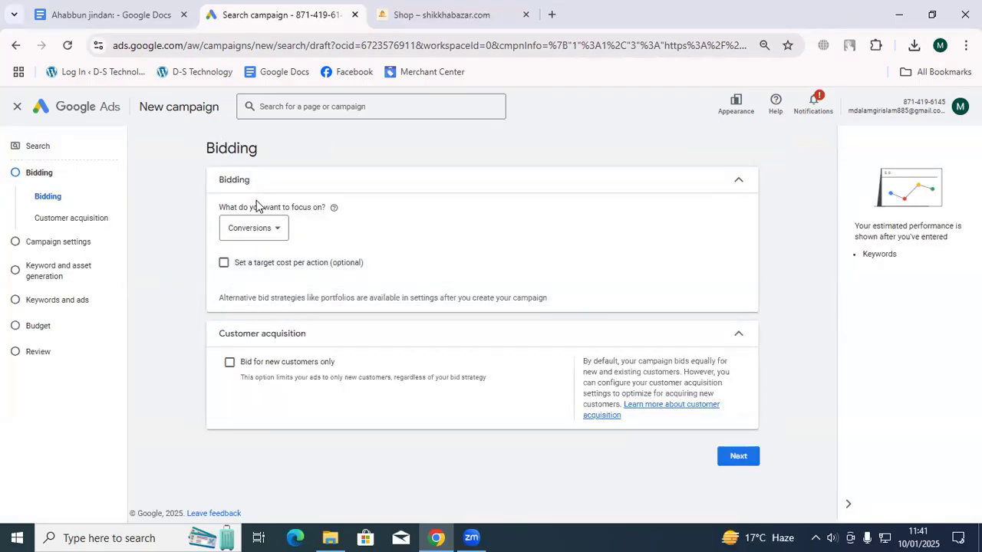
Set the bidding focus to Clicks without a maximum cost per click limit or new-customers-only bidding, and continue to the campaign settings
{"action": "left_click", "coordinate": [276, 228]}
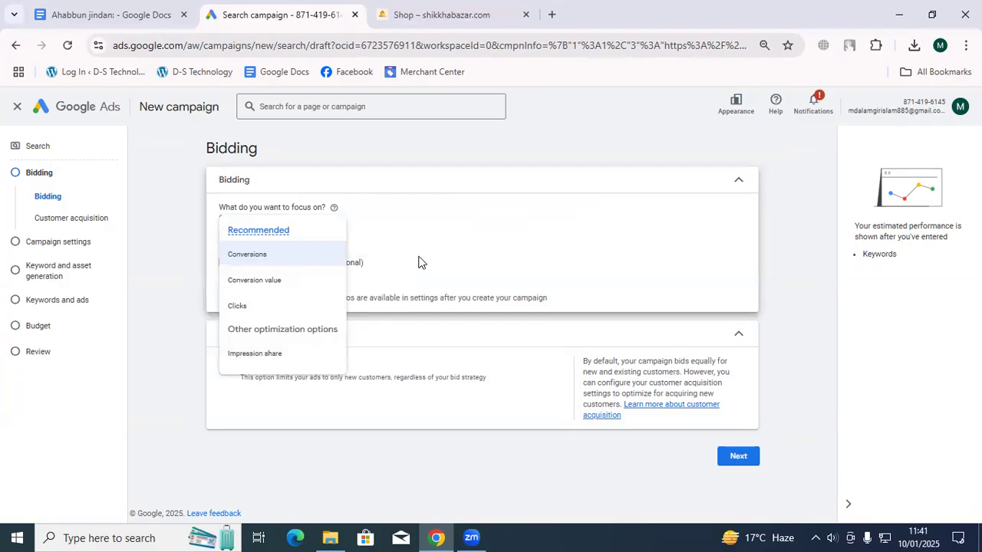
{"action": "left_click", "coordinate": [451, 246]}
{"action": "left_click", "coordinate": [260, 227]}
{"action": "left_click", "coordinate": [273, 306]}
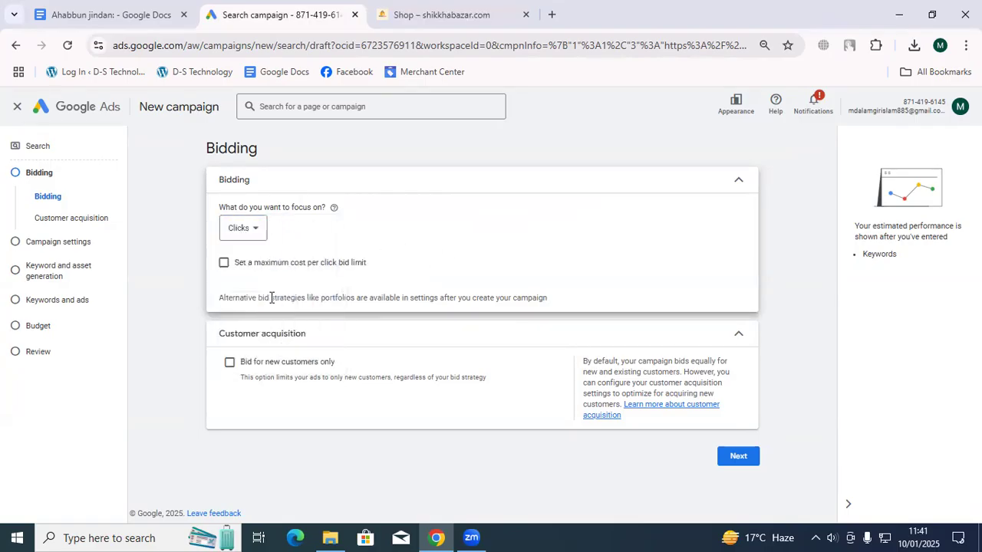
{"action": "left_click", "coordinate": [295, 261]}
{"action": "left_click", "coordinate": [296, 265]}
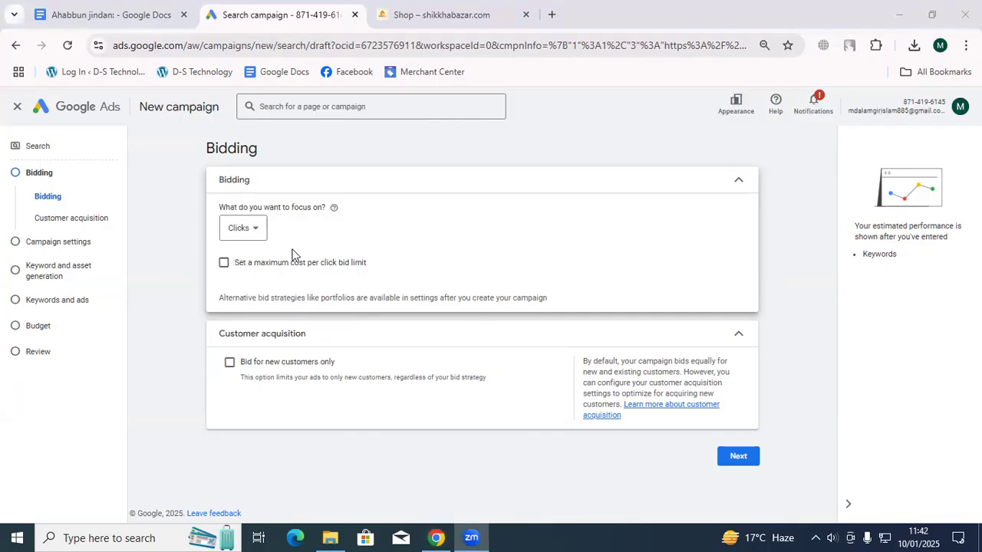
{"action": "left_click", "coordinate": [229, 362]}
{"action": "left_click", "coordinate": [250, 367]}
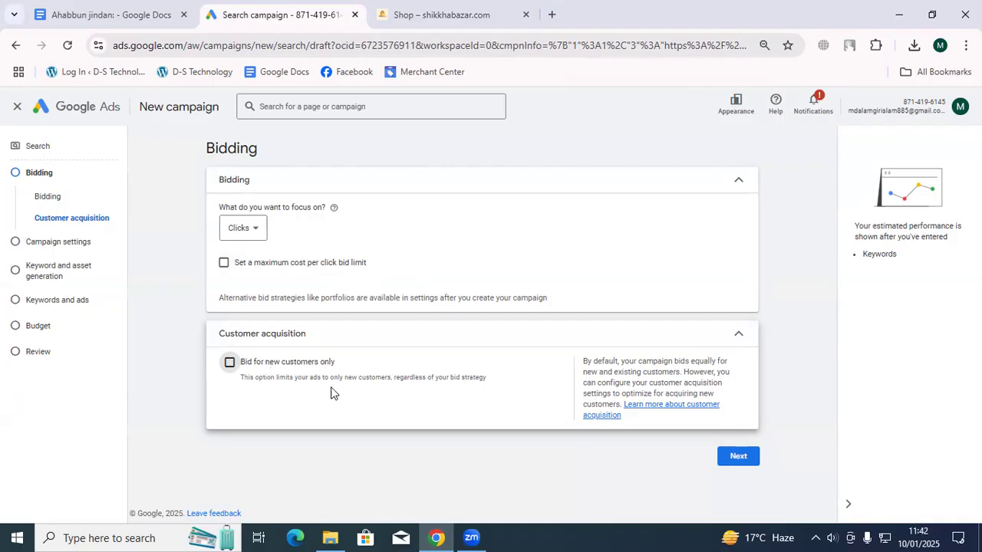
{"action": "left_click", "coordinate": [736, 460]}
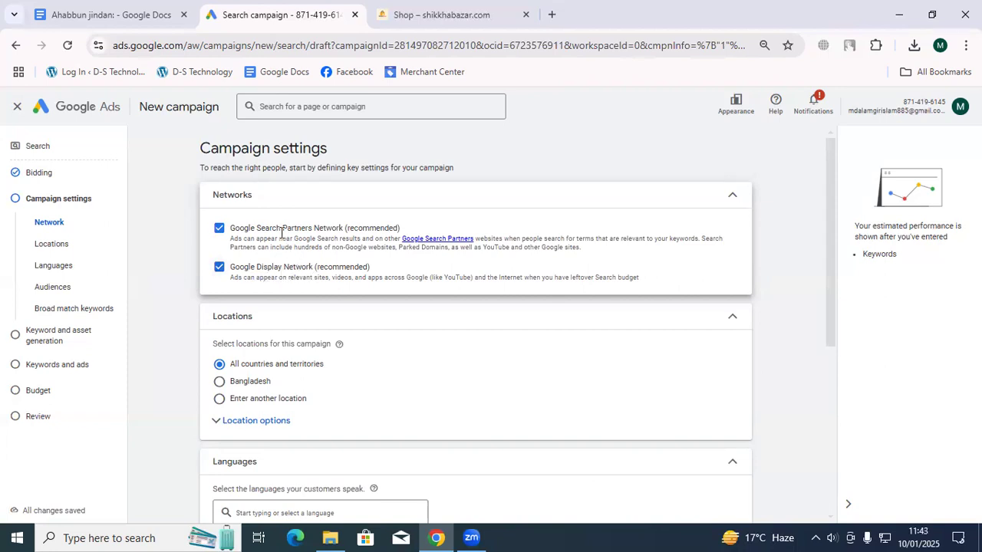
{"action": "left_click", "coordinate": [551, 15]}
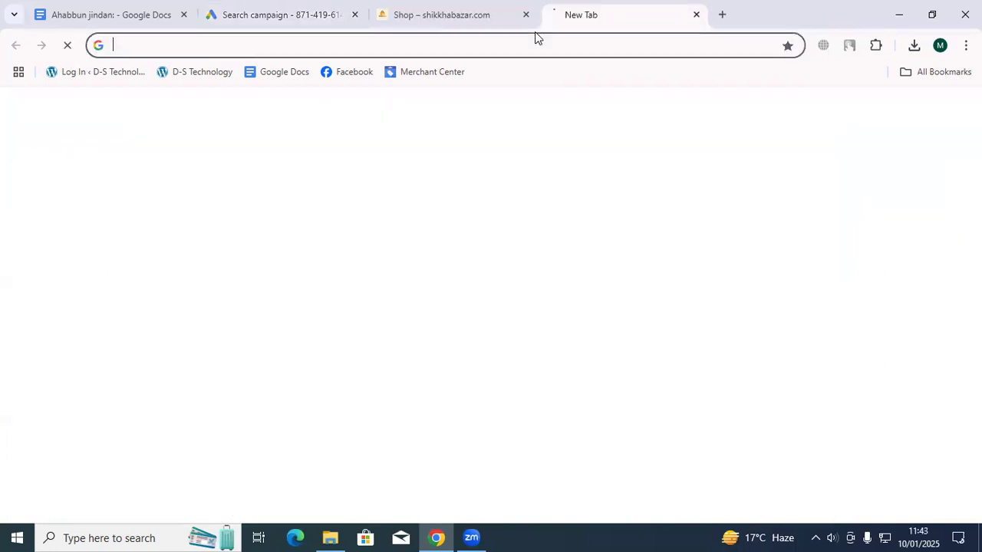
{"action": "left_click", "coordinate": [409, 40]}
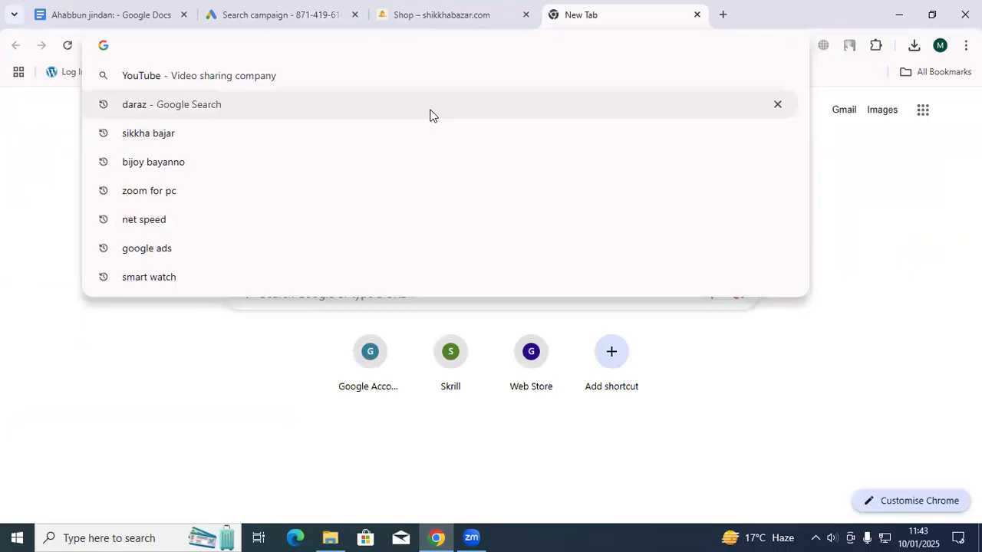
{"action": "left_click", "coordinate": [436, 23]}
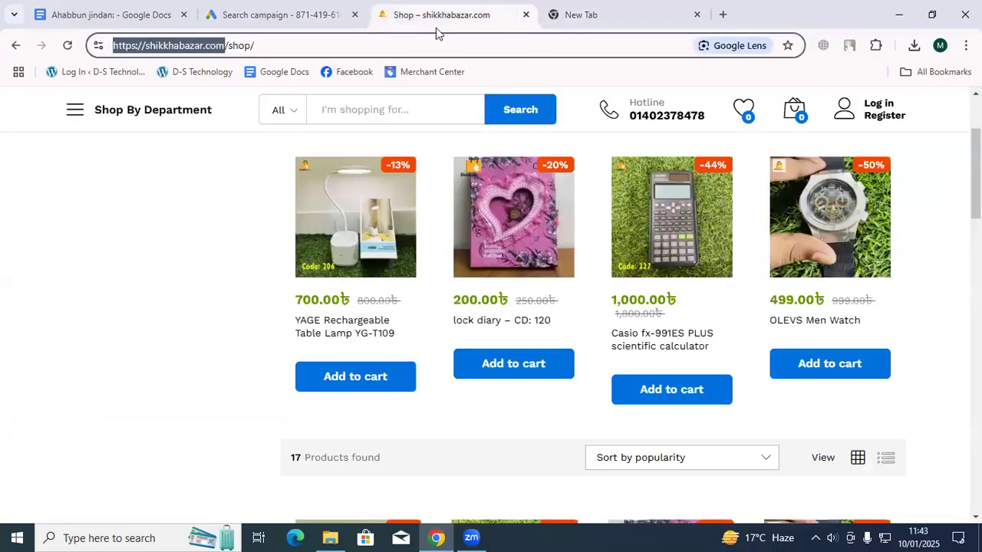
{"action": "left_click", "coordinate": [314, 23]}
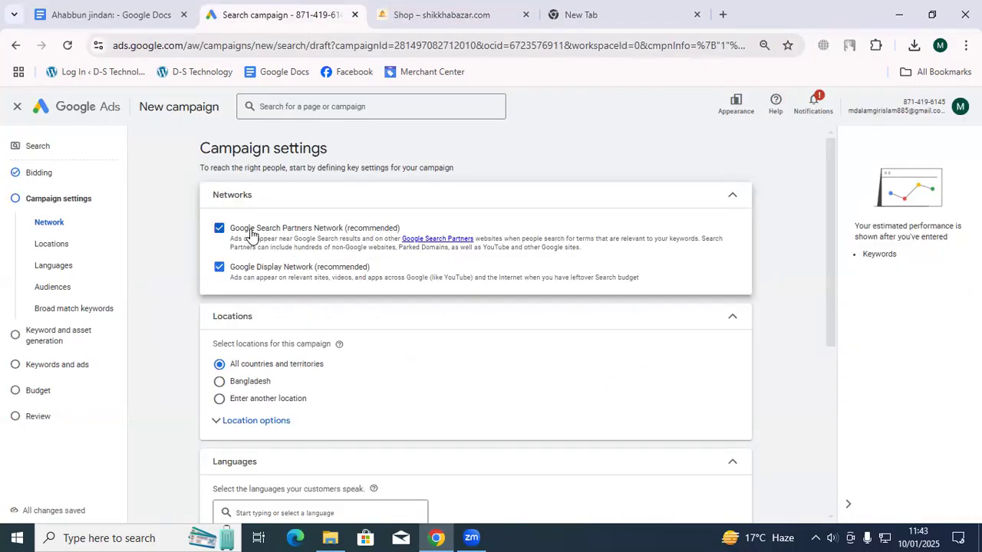
{"action": "left_click", "coordinate": [220, 267]}
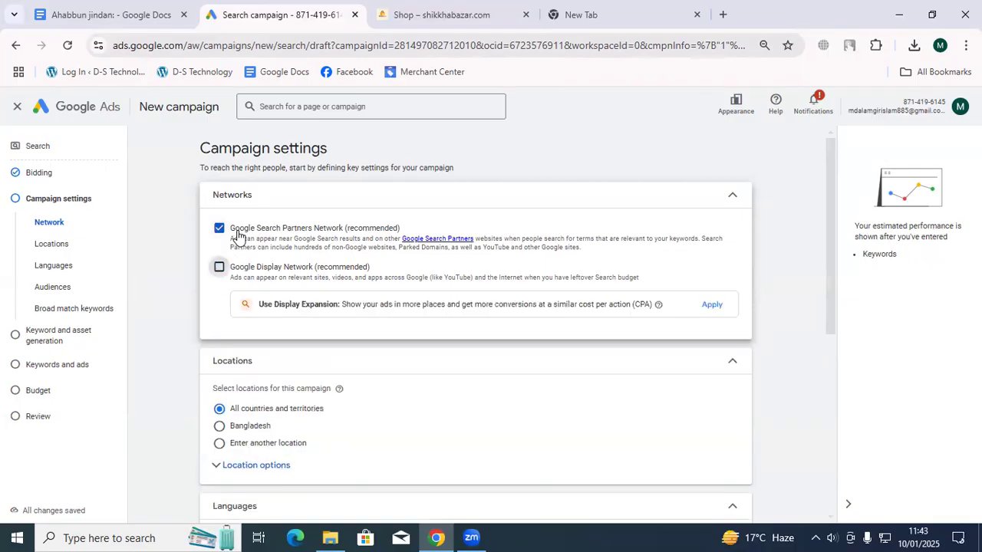
{"action": "left_click", "coordinate": [631, 11]}
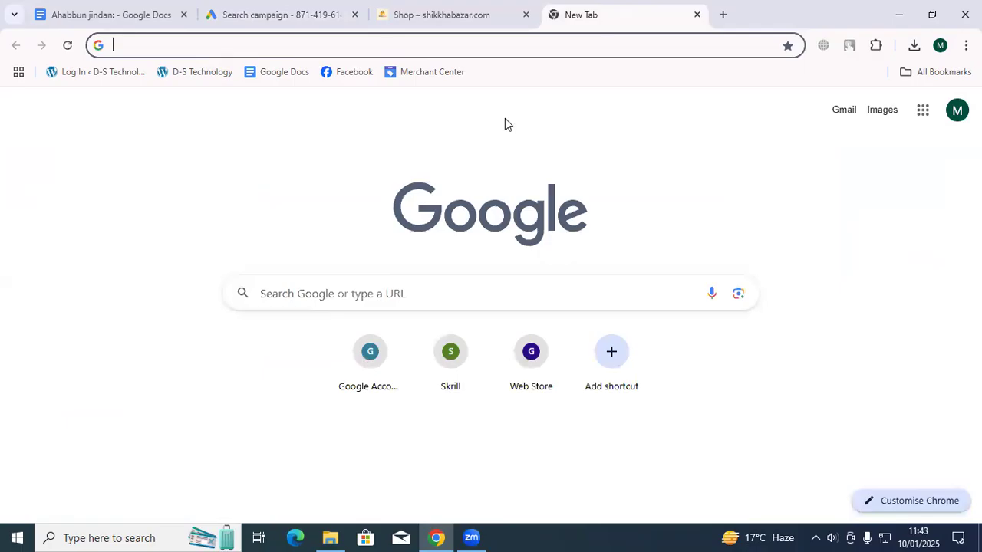
{"action": "left_click", "coordinate": [309, 296]}
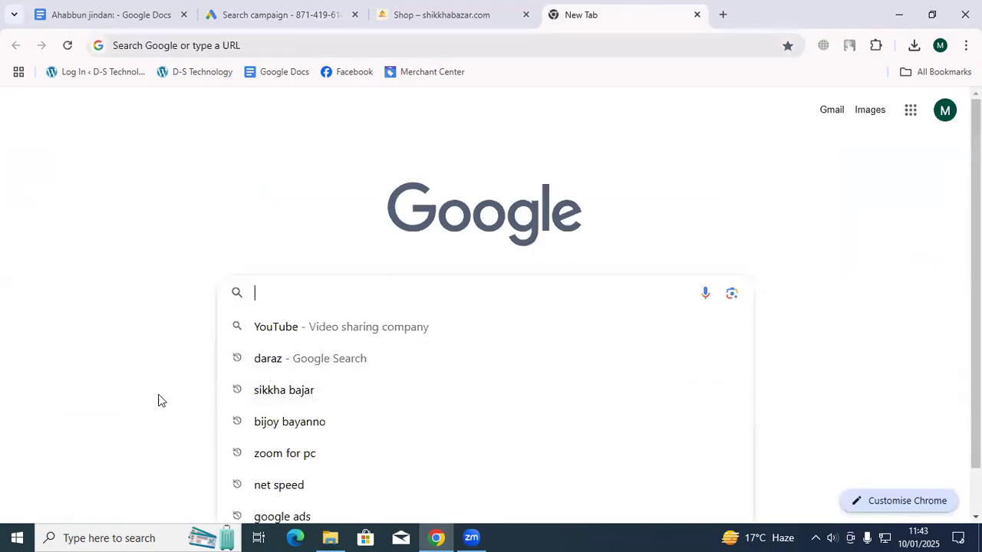
{"action": "left_click", "coordinate": [307, 17]}
{"action": "left_click", "coordinate": [218, 267]}
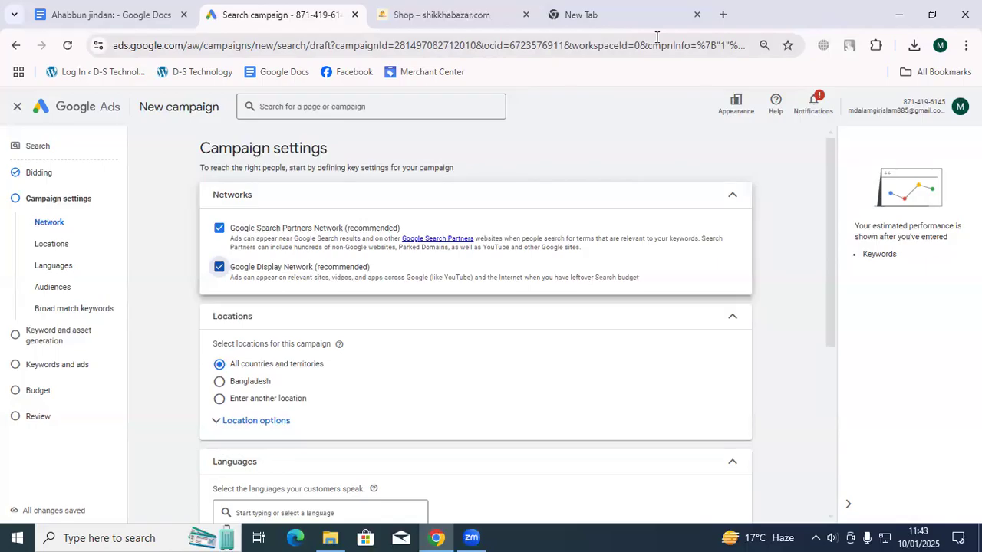
{"action": "left_click", "coordinate": [656, 37]}
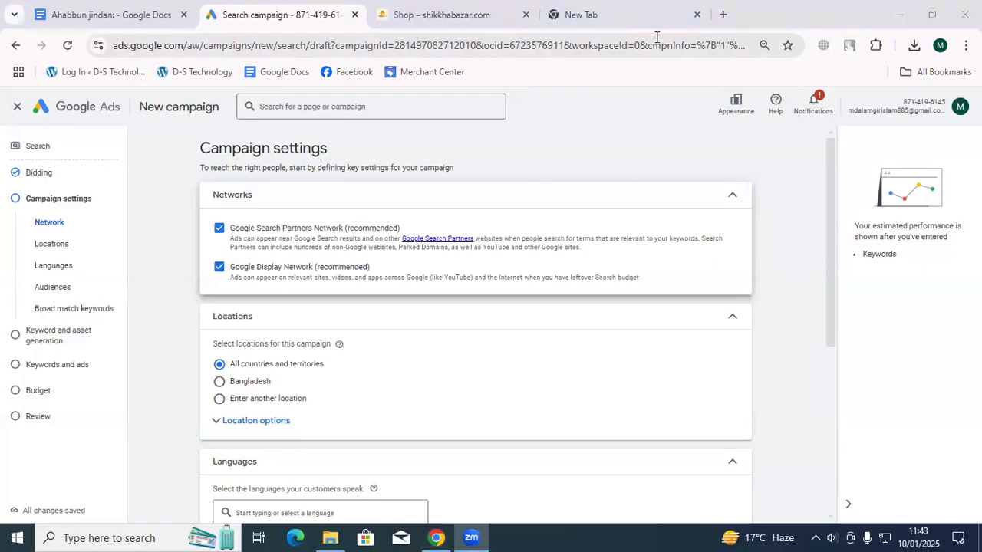
{"action": "left_click", "coordinate": [614, 17]}
{"action": "left_click", "coordinate": [696, 16]}
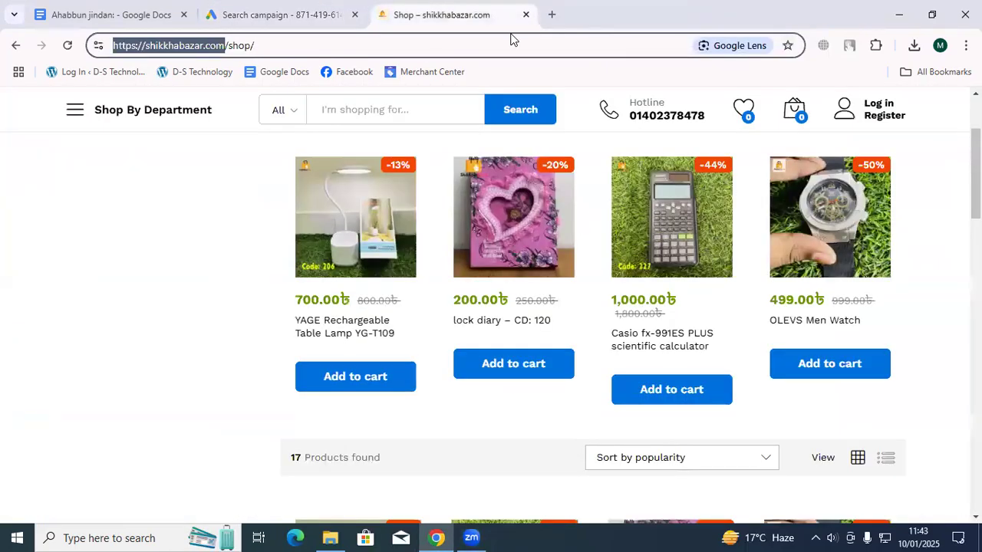
{"action": "left_click", "coordinate": [314, 15]}
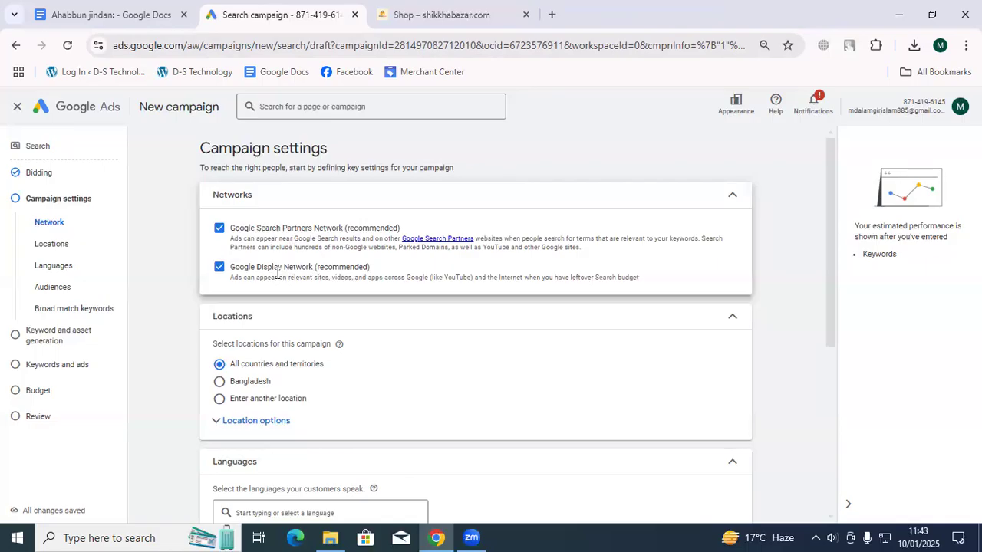
Try excluding the Google Display Network and the Google Search Partners Network one at a time, turning each back on
{"action": "left_click", "coordinate": [218, 268]}
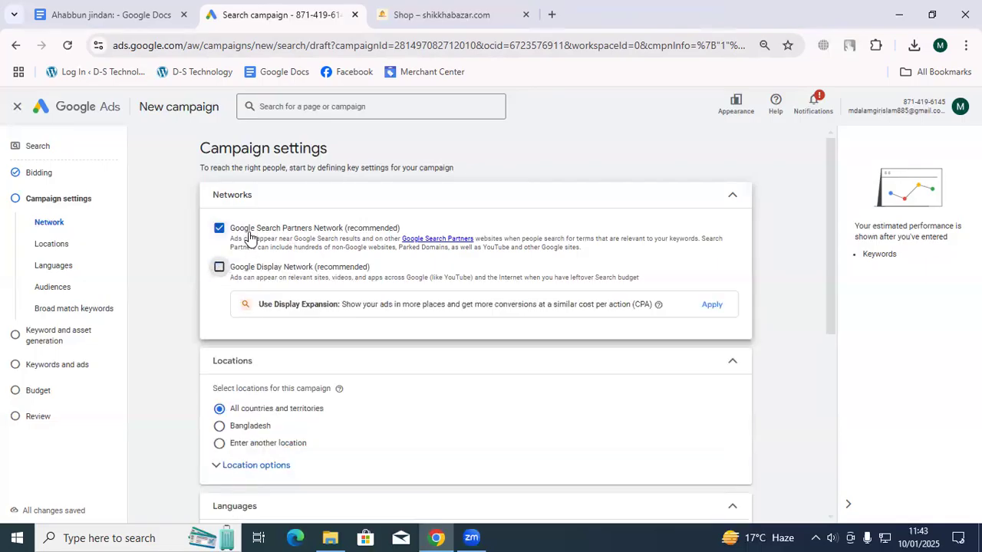
{"action": "left_click", "coordinate": [219, 267]}
{"action": "left_click", "coordinate": [219, 229]}
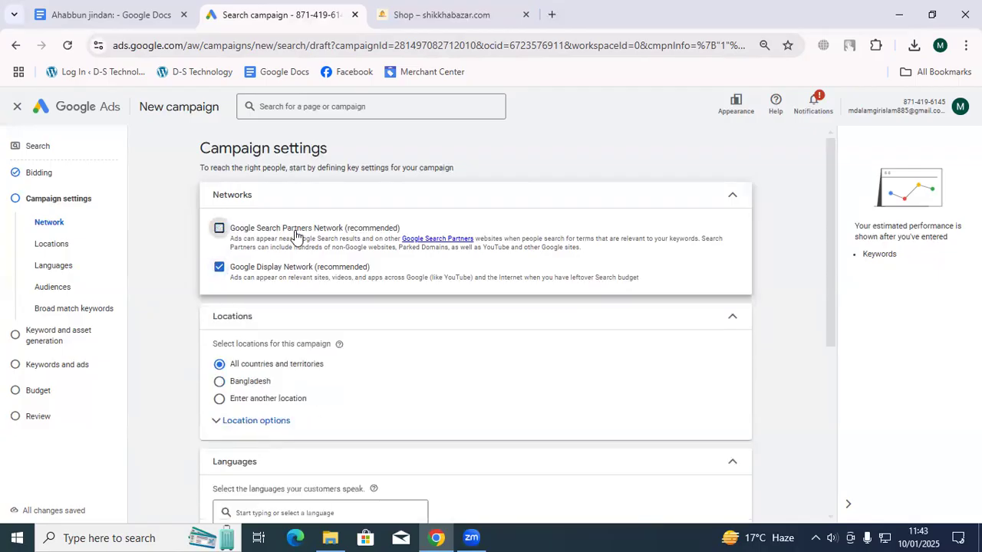
{"action": "left_click", "coordinate": [221, 232]}
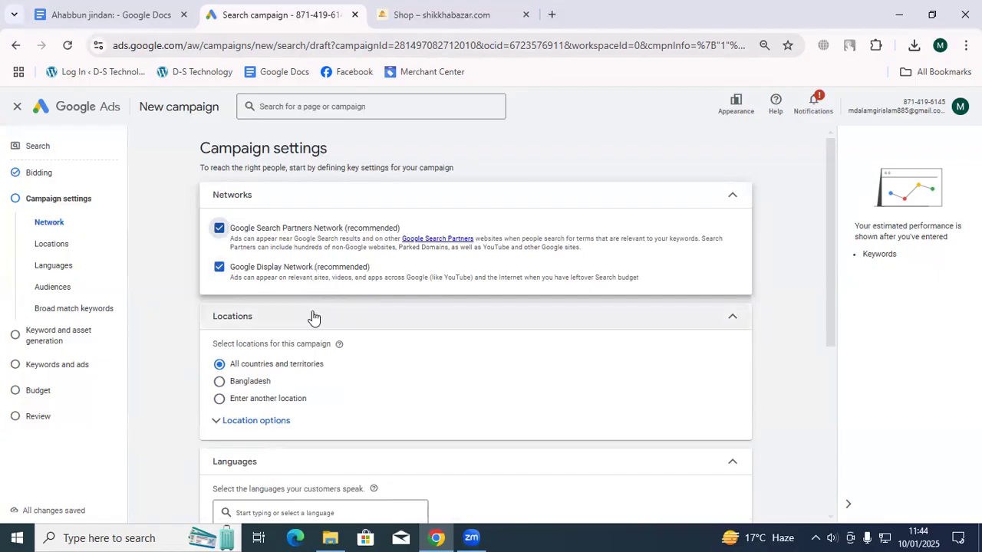
Set the campaign location to Bangladesh and expand the location options
{"action": "scroll", "coordinate": [259, 240], "scroll_direction": "down", "scroll_amount": 1}
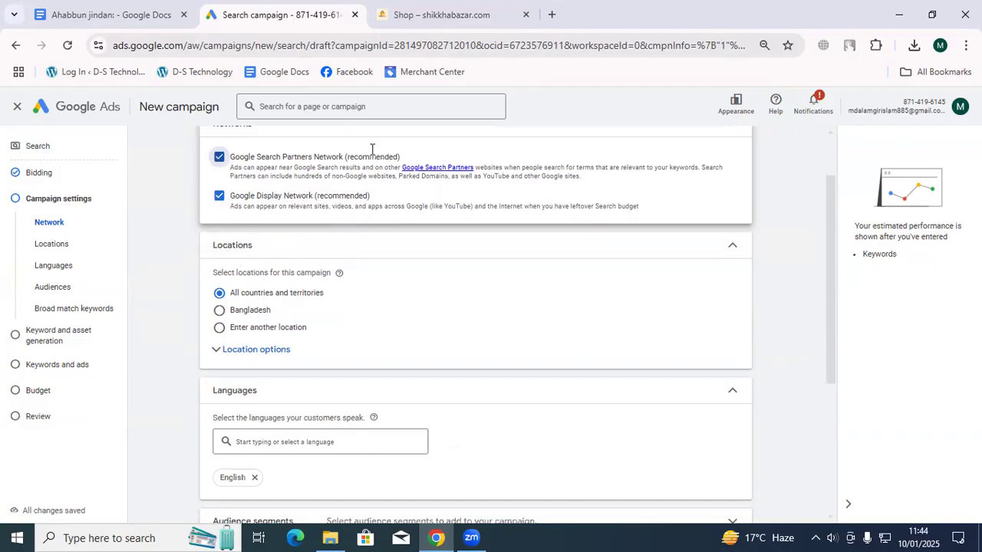
{"action": "left_click", "coordinate": [220, 311]}
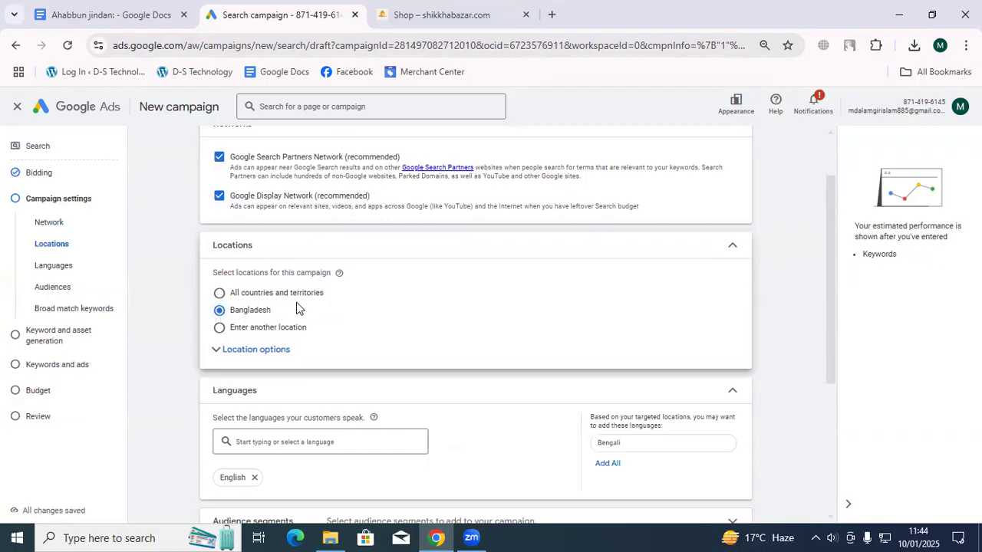
{"action": "left_click", "coordinate": [268, 349]}
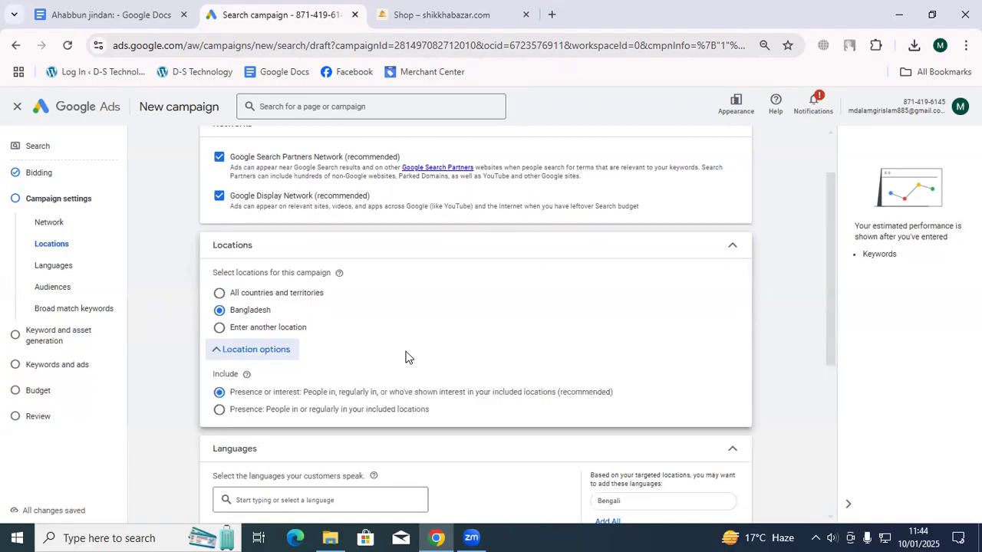
{"action": "left_click", "coordinate": [267, 328]}
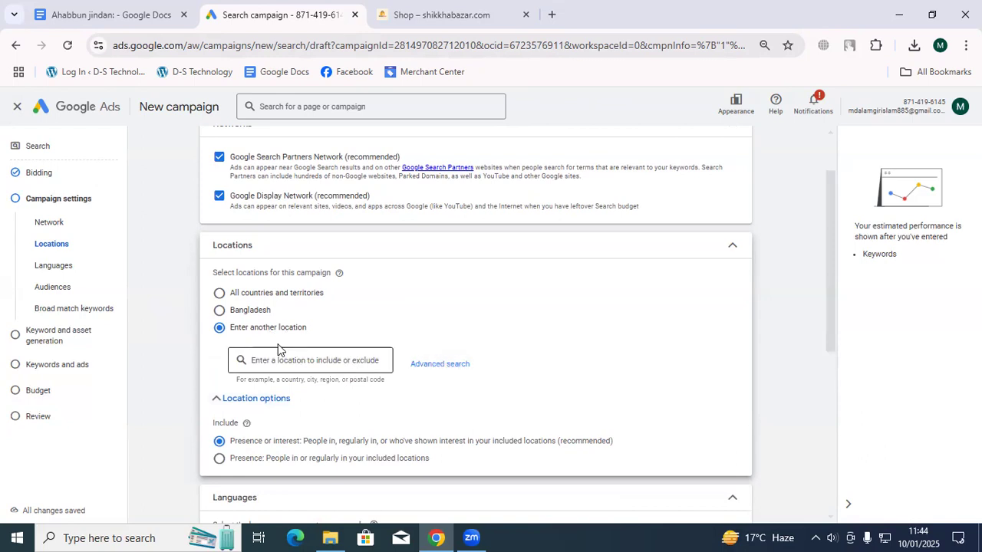
{"action": "left_click", "coordinate": [256, 314]}
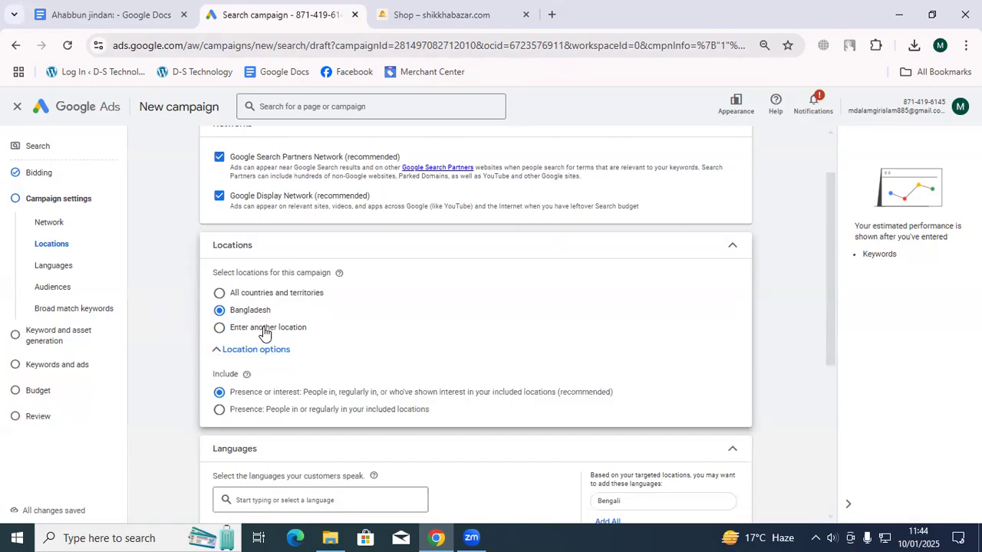
Choose to enter another location and include Dhaka Division, Bangladesh province, through the advanced location search
{"action": "left_click", "coordinate": [249, 329]}
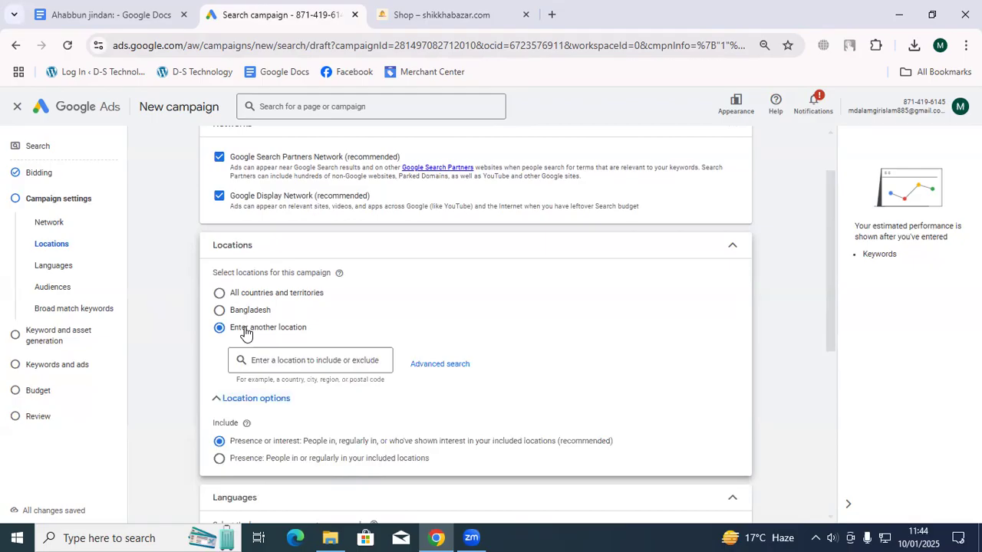
{"action": "left_click", "coordinate": [430, 365]}
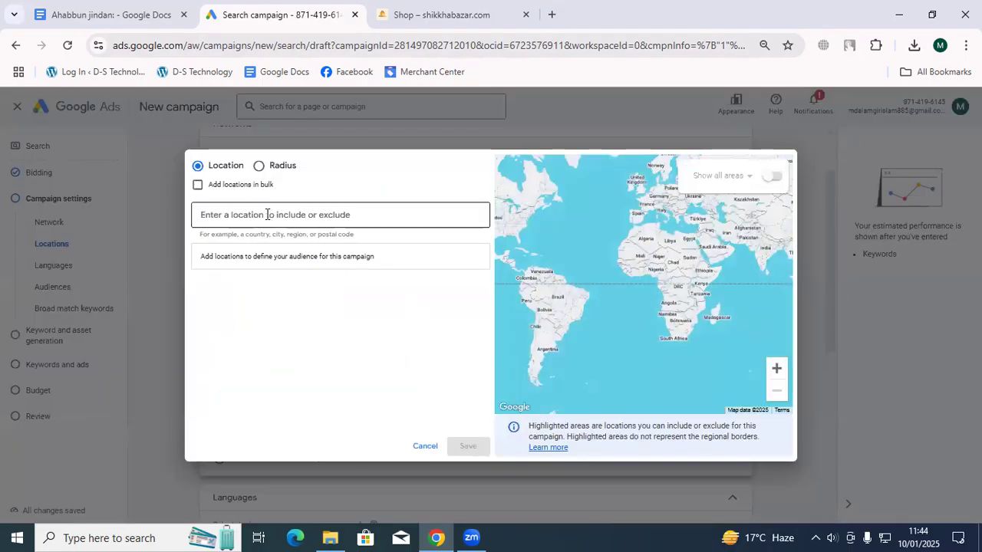
{"action": "left_click", "coordinate": [301, 215]}
{"action": "type", "text": "dkhaka"}
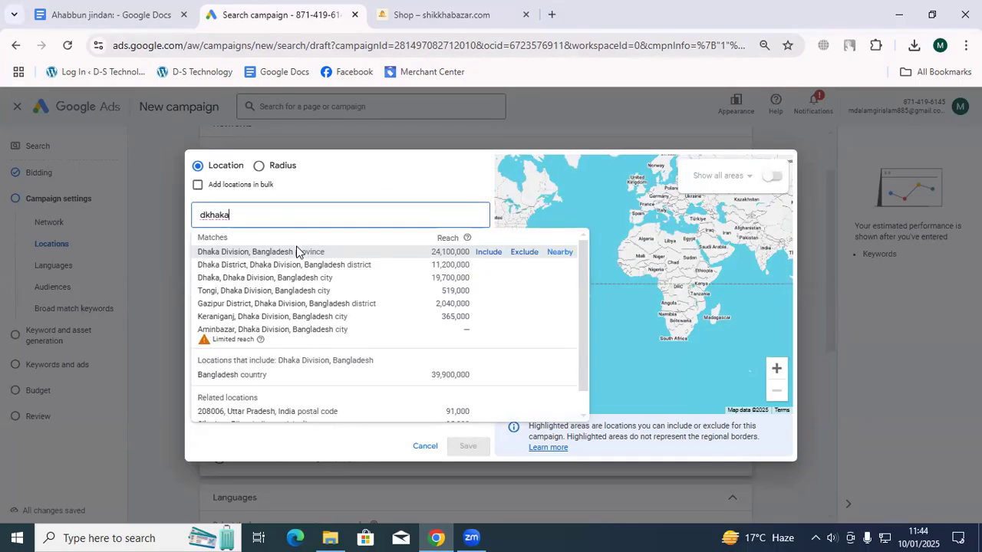
{"action": "left_click", "coordinate": [489, 252]}
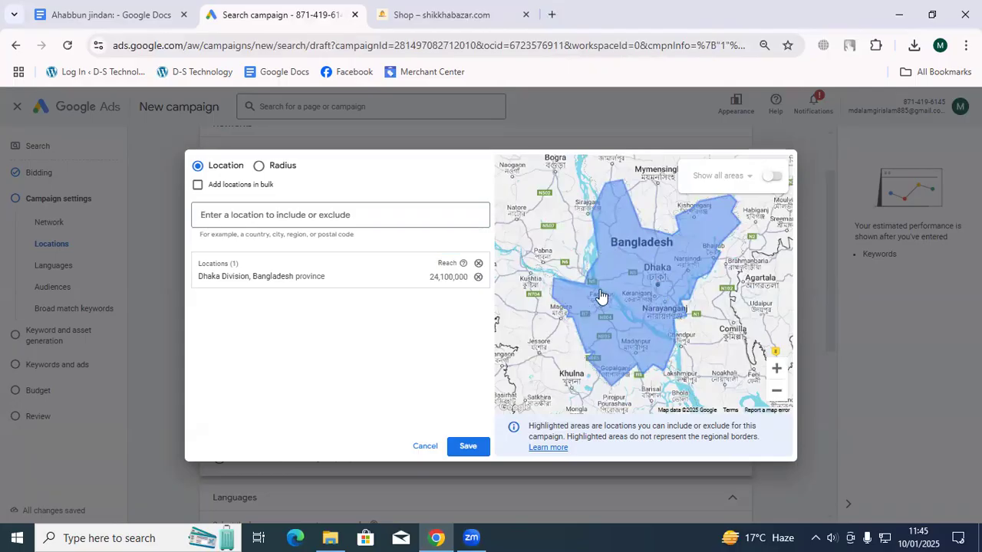
Switch to radius targeting with a distance of 50 km and remove Dhaka Division from the locations
{"action": "left_click", "coordinate": [263, 167]}
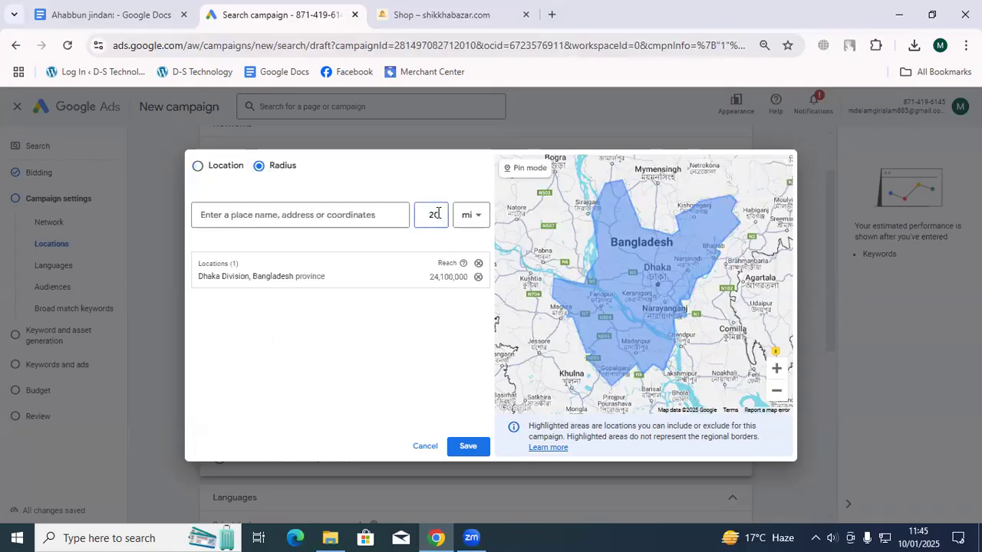
{"action": "type", "text": "5"}
{"action": "left_click", "coordinate": [468, 215]}
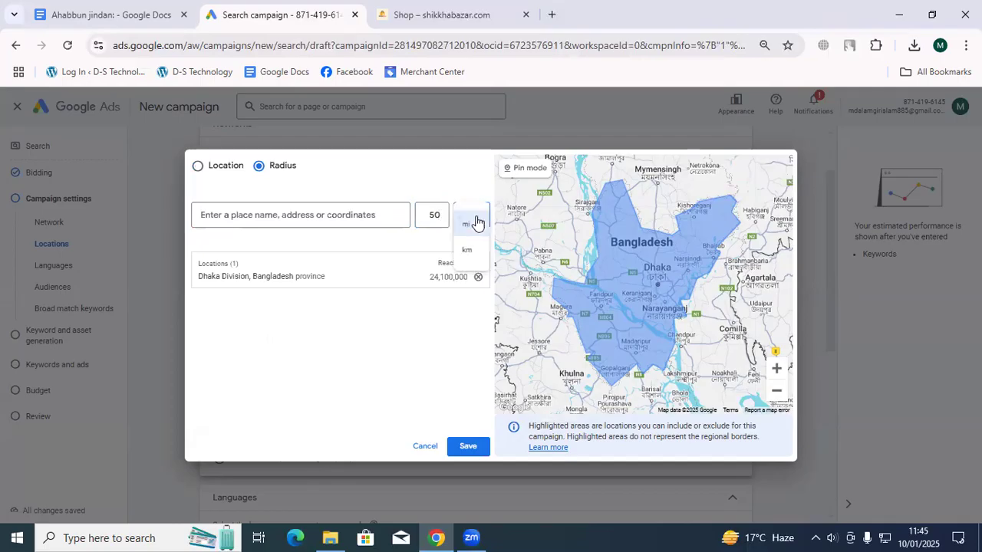
{"action": "left_click", "coordinate": [475, 253]}
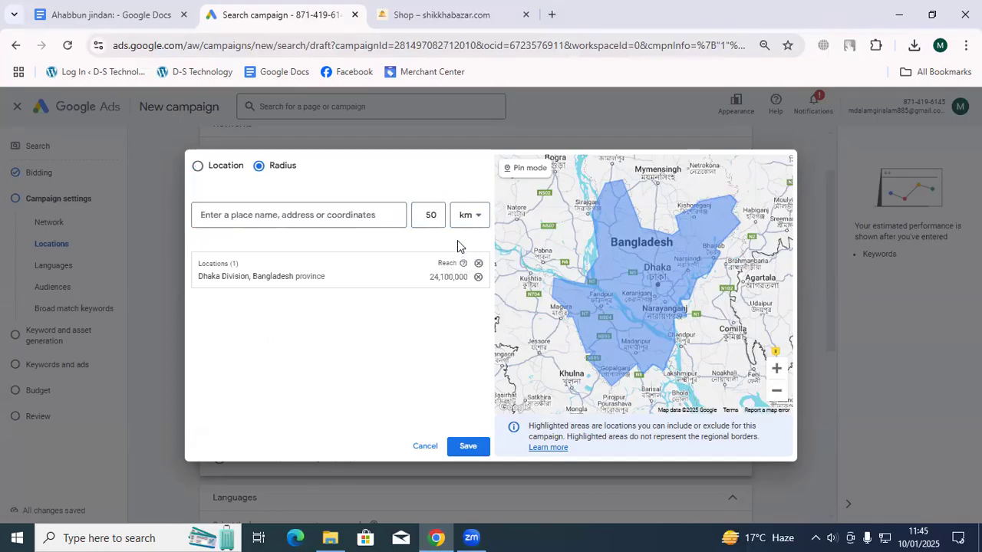
{"action": "left_click", "coordinate": [478, 276]}
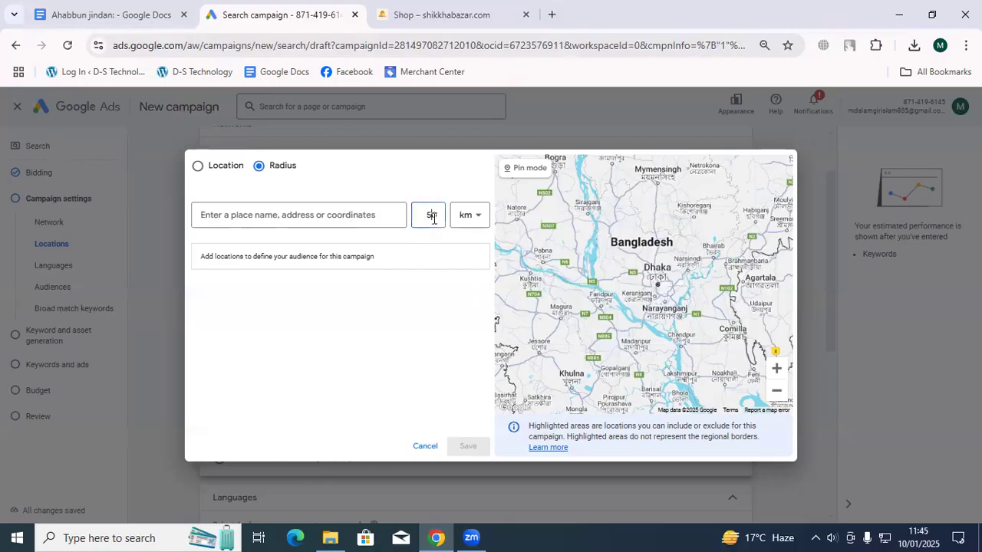
Set the radius to 20 km and include the area around Dhaka as a target location
{"action": "left_click", "coordinate": [464, 216]}
{"action": "left_click", "coordinate": [465, 227]}
{"action": "left_click", "coordinate": [437, 216]}
{"action": "key", "text": "BackSpace"}
{"action": "key", "text": "BackSpace"}
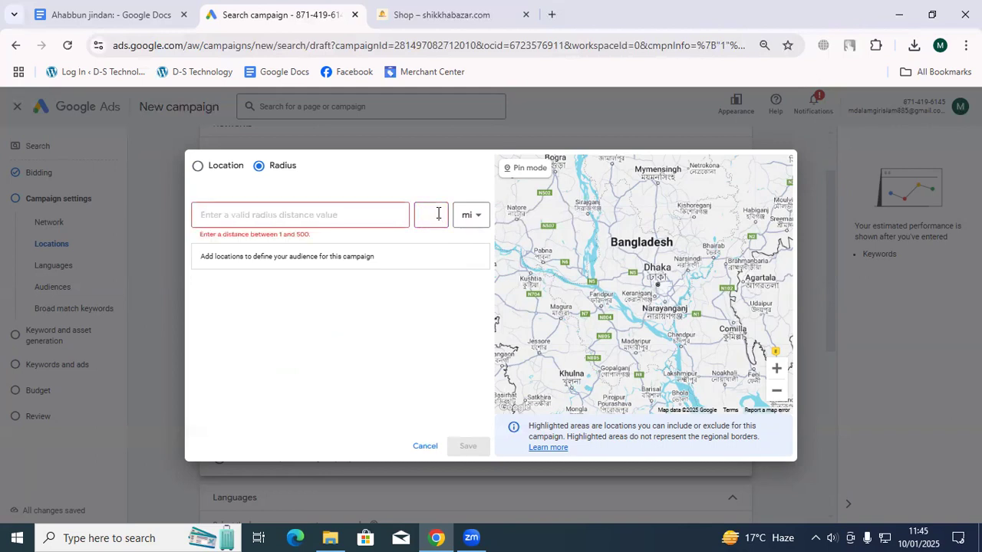
{"action": "type", "text": "1"}
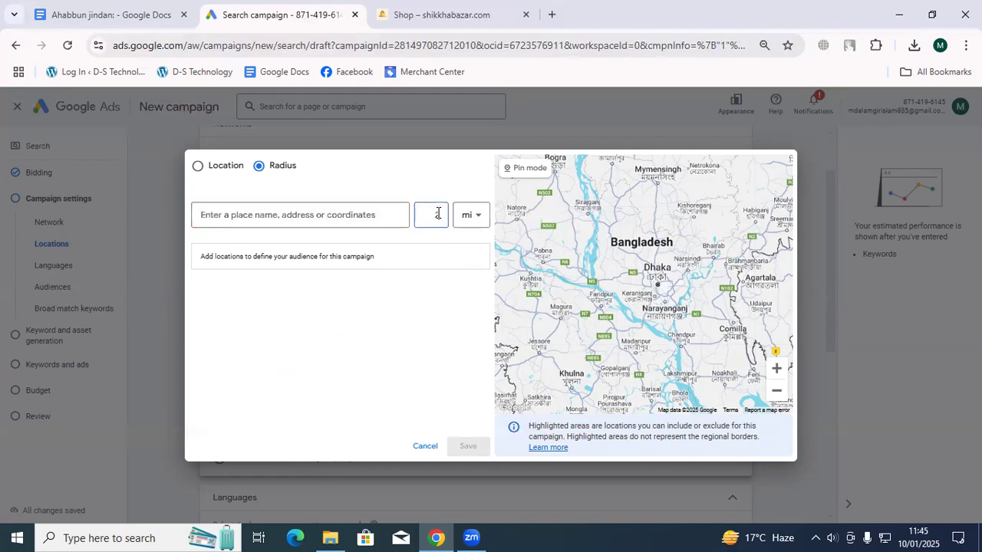
{"action": "left_click", "coordinate": [415, 255]}
{"action": "left_click", "coordinate": [471, 215]}
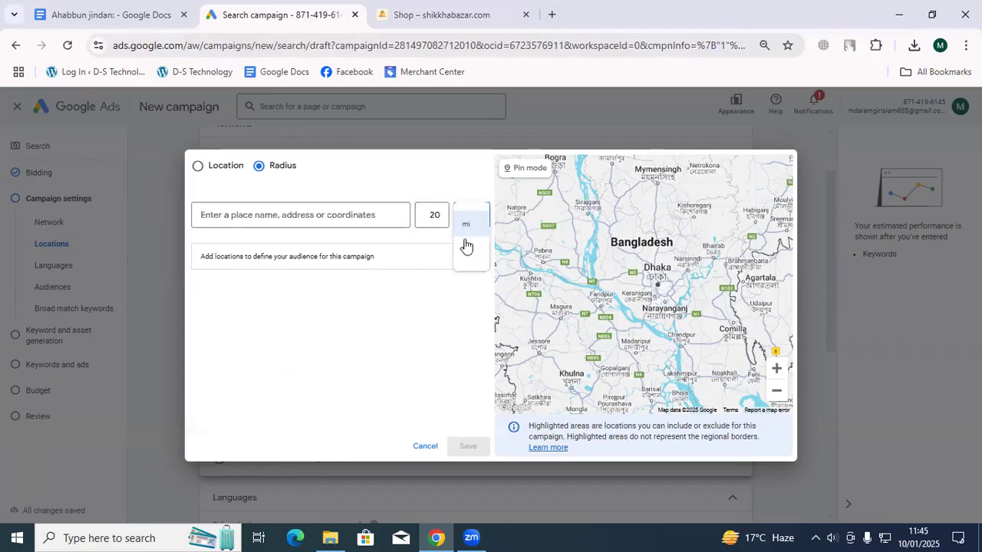
{"action": "left_click", "coordinate": [462, 258]}
{"action": "left_click", "coordinate": [341, 215]}
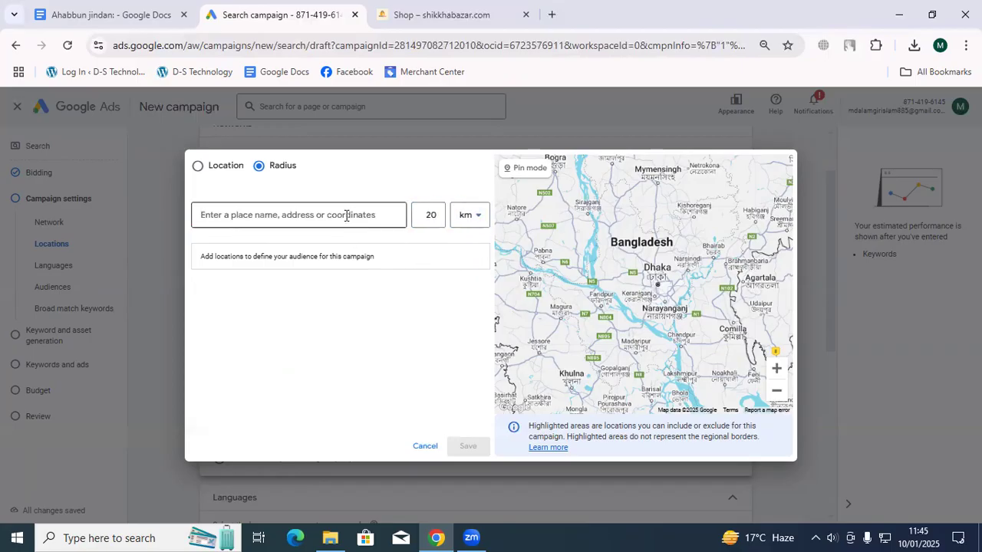
{"action": "type", "text": "dkhaka"}
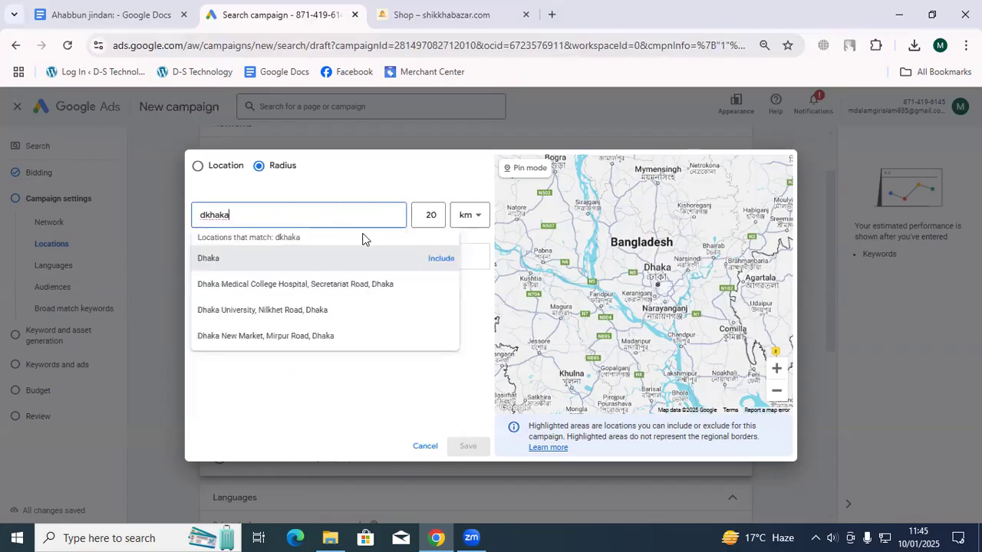
{"action": "left_click", "coordinate": [440, 259]}
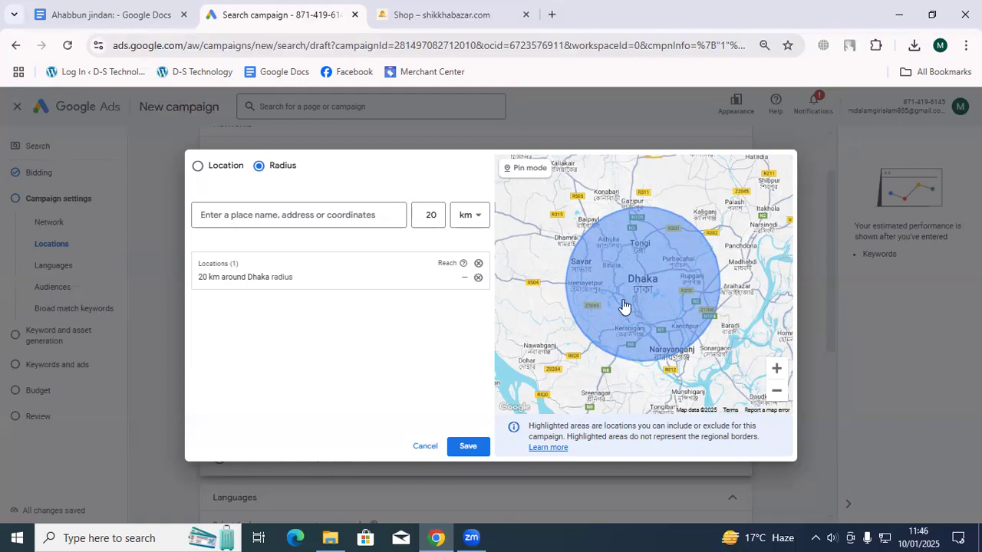
Change the radius distance to 50 km and remove the 20 km area around Dhaka from the locations
{"action": "left_click", "coordinate": [443, 217]}
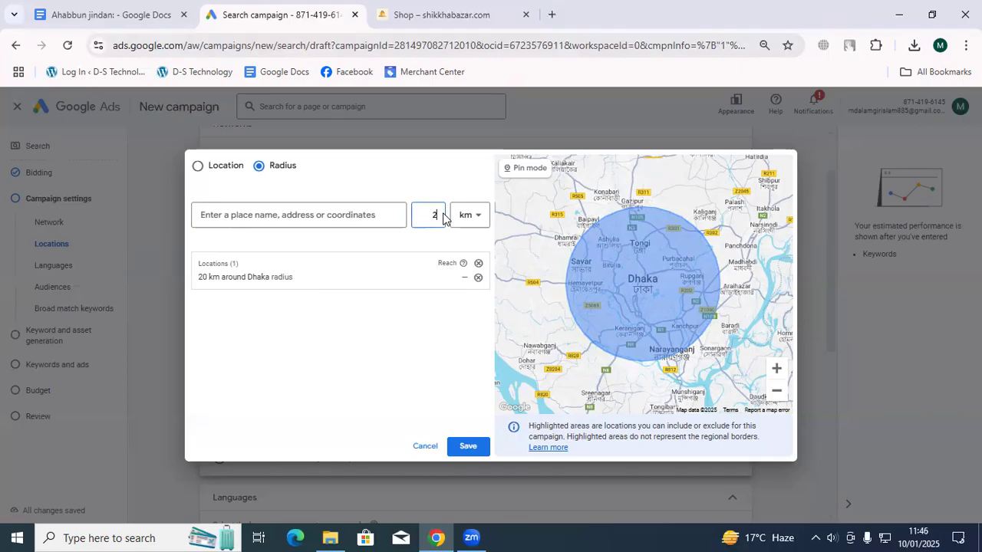
{"action": "key", "text": "BackSpace"}
{"action": "type", "text": "50"}
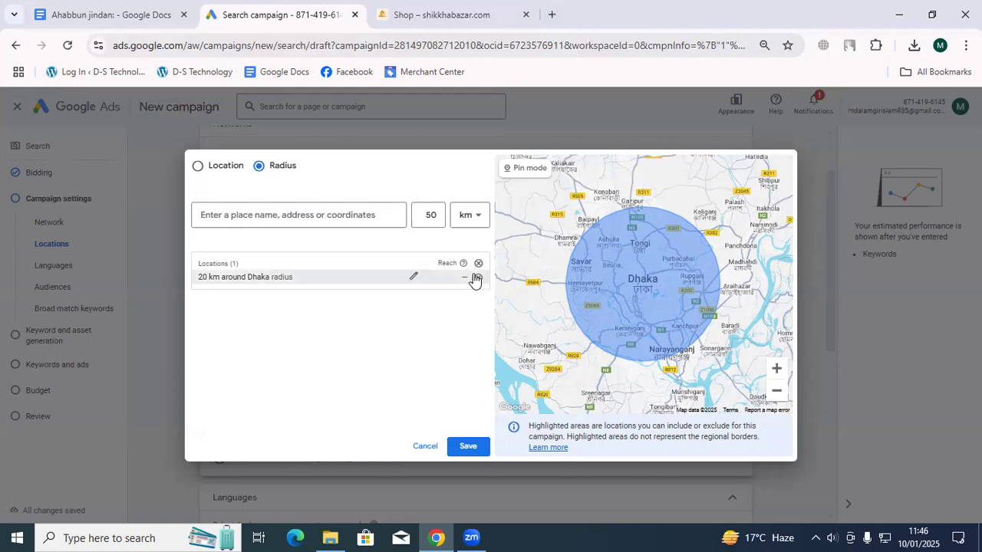
{"action": "left_click", "coordinate": [475, 279]}
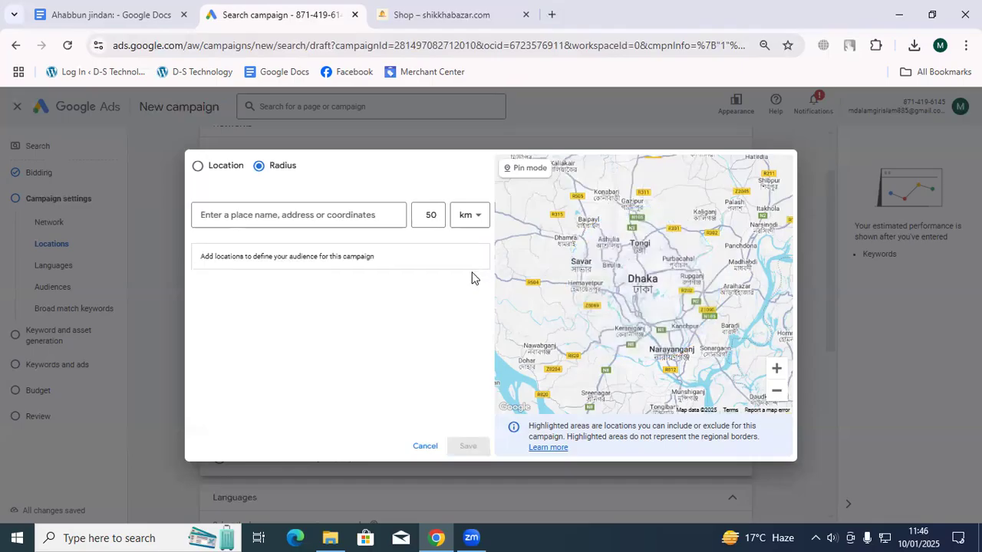
Return to location targeting, include Bangladesh as a country, and save the location selection
{"action": "left_click", "coordinate": [221, 168]}
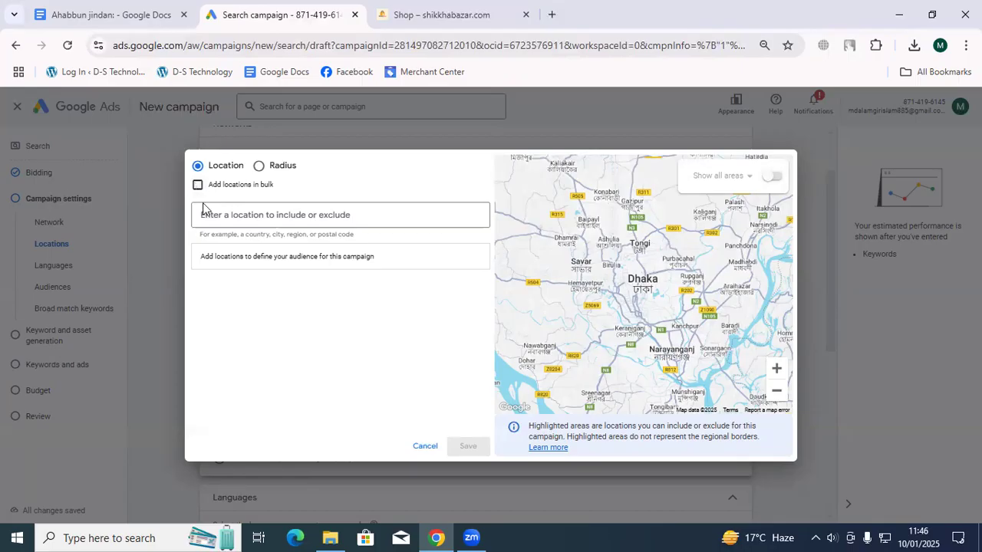
{"action": "left_click", "coordinate": [255, 214]}
{"action": "type", "text": "ba"}
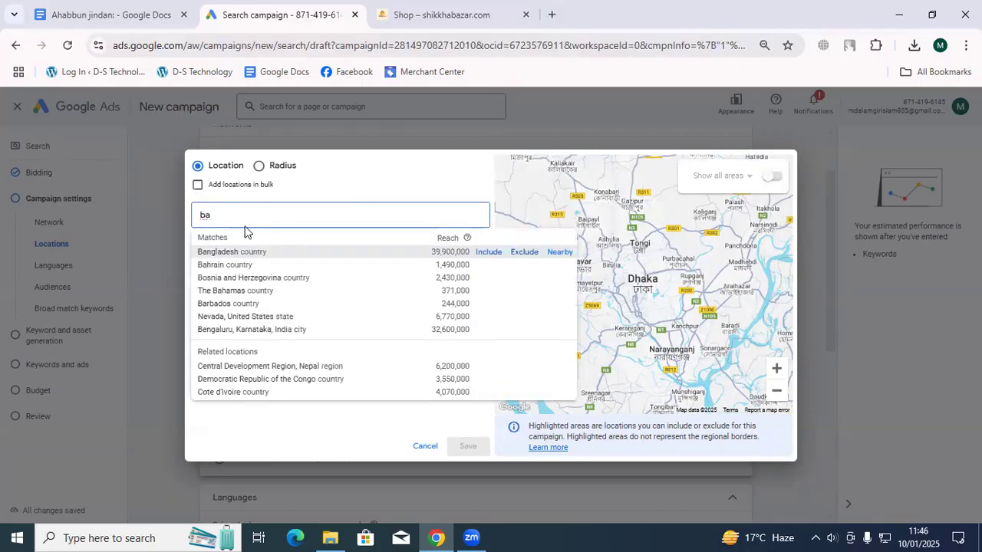
{"action": "left_click", "coordinate": [490, 251]}
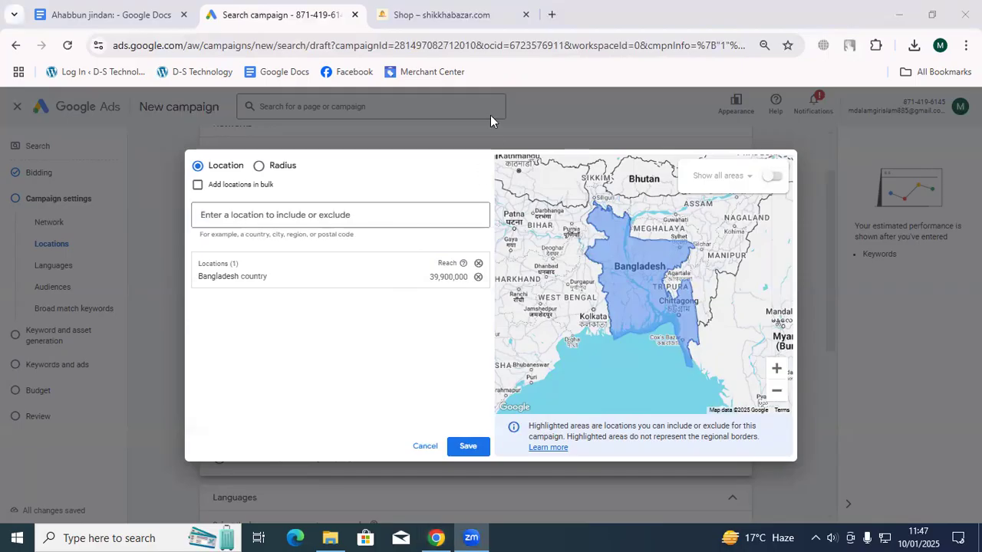
{"action": "left_click", "coordinate": [383, 131]}
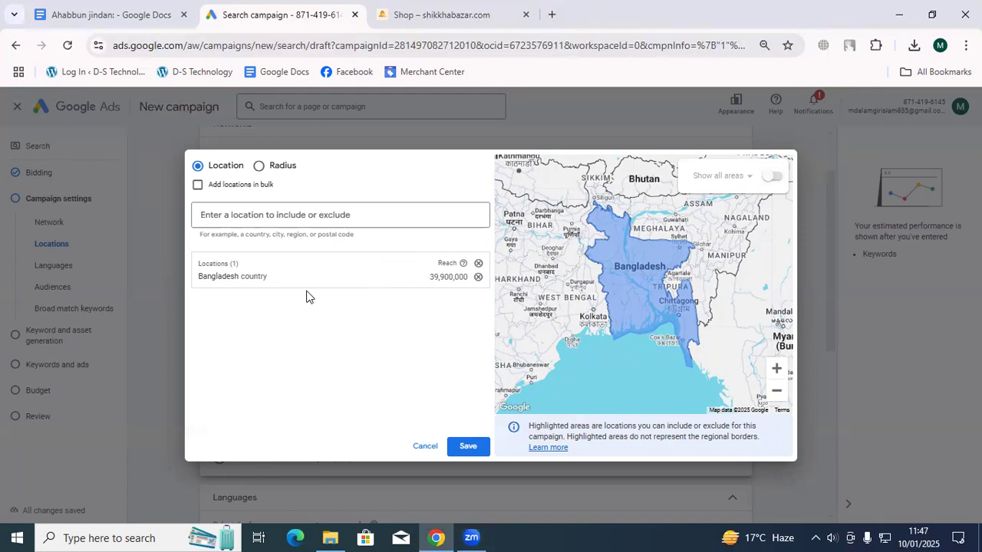
{"action": "left_click", "coordinate": [466, 445]}
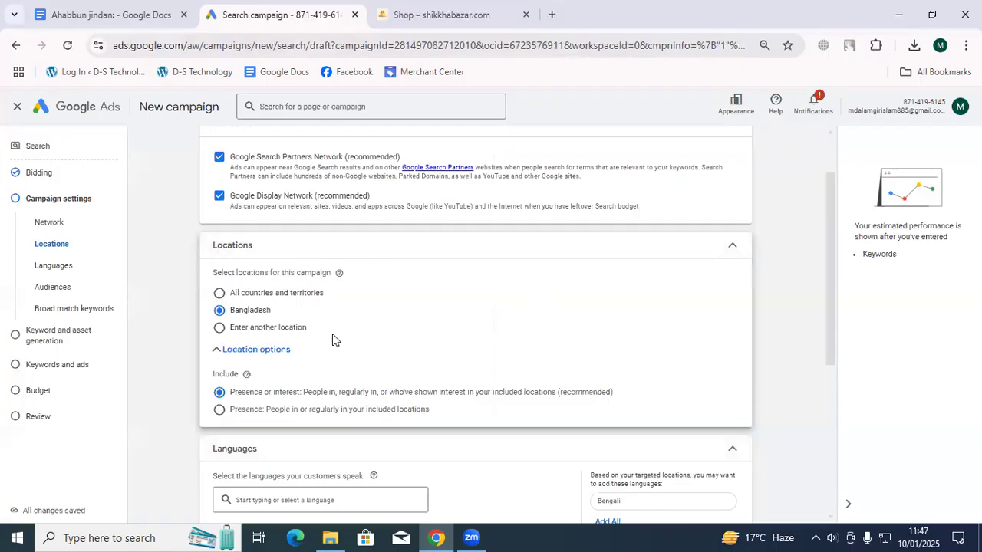
Add Bengali to the campaign languages alongside English
{"action": "scroll", "coordinate": [335, 342], "scroll_direction": "down", "scroll_amount": 1}
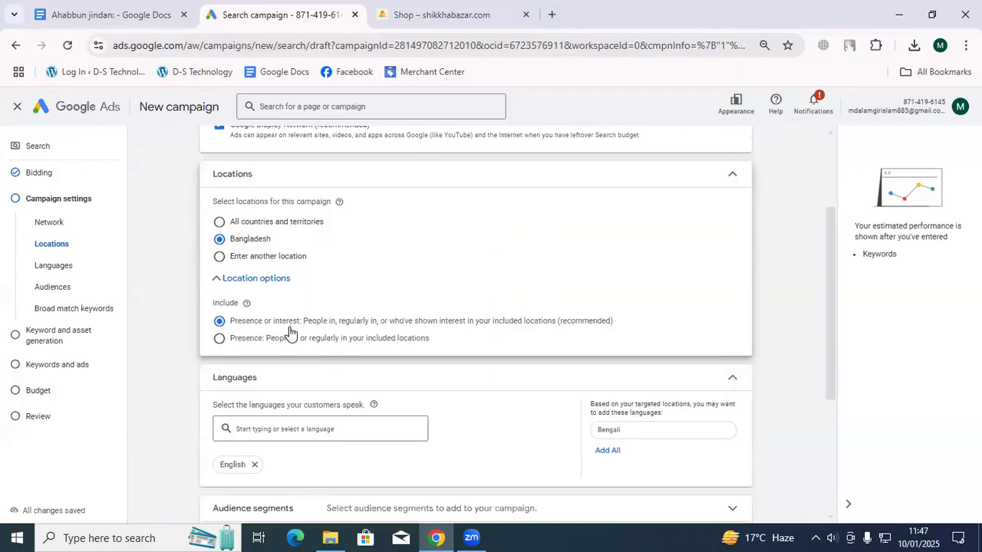
{"action": "scroll", "coordinate": [319, 367], "scroll_direction": "down", "scroll_amount": 1}
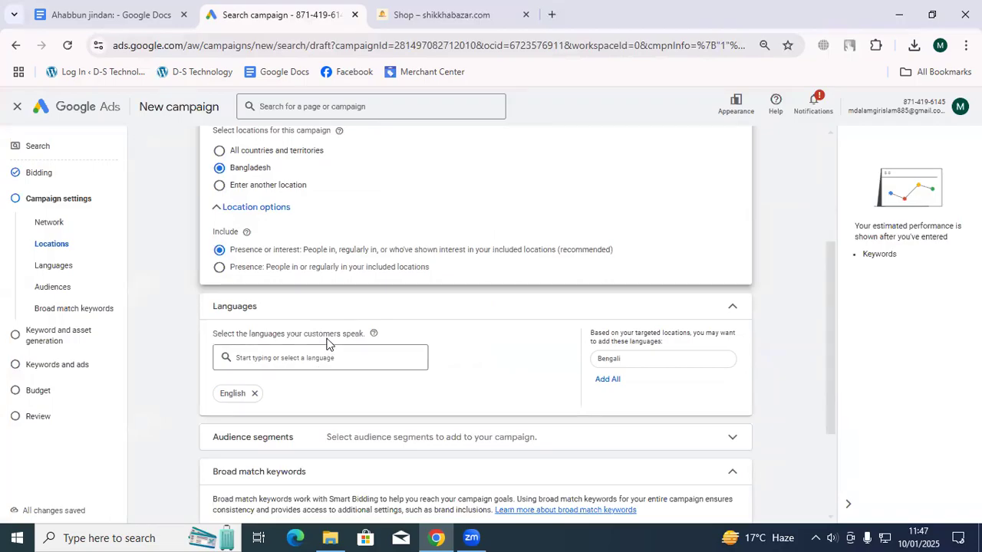
{"action": "scroll", "coordinate": [343, 335], "scroll_direction": "down", "scroll_amount": 1}
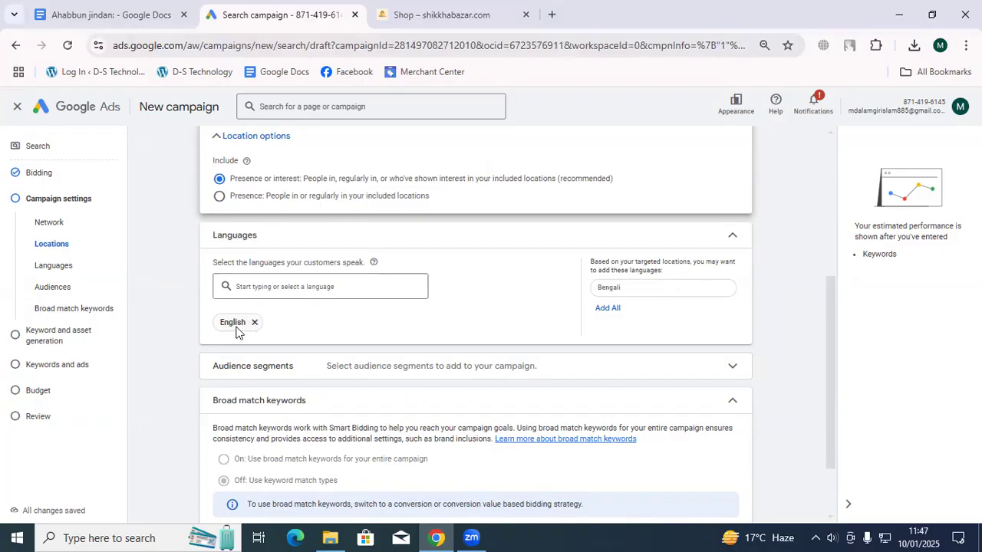
{"action": "left_click", "coordinate": [249, 236]}
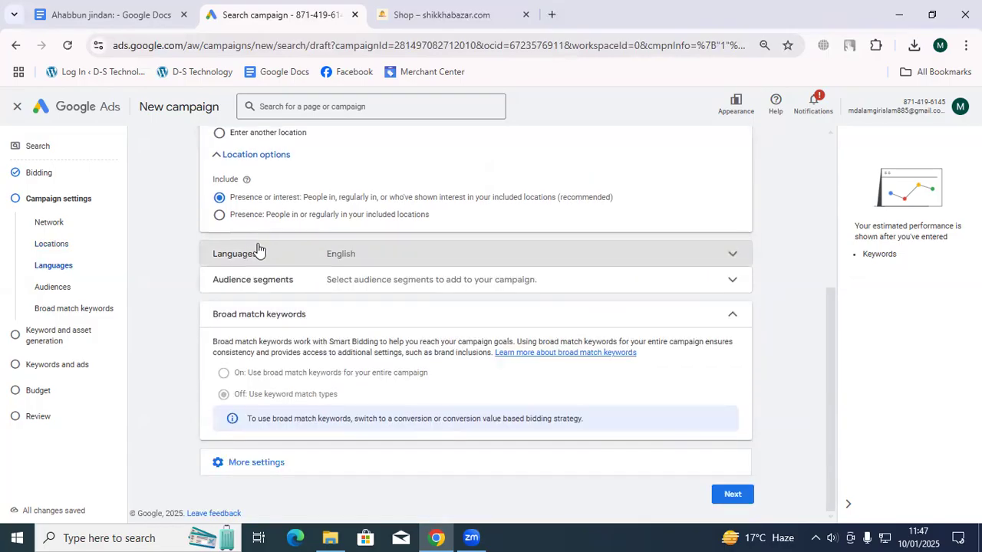
{"action": "left_click", "coordinate": [256, 252]}
{"action": "left_click", "coordinate": [301, 284]}
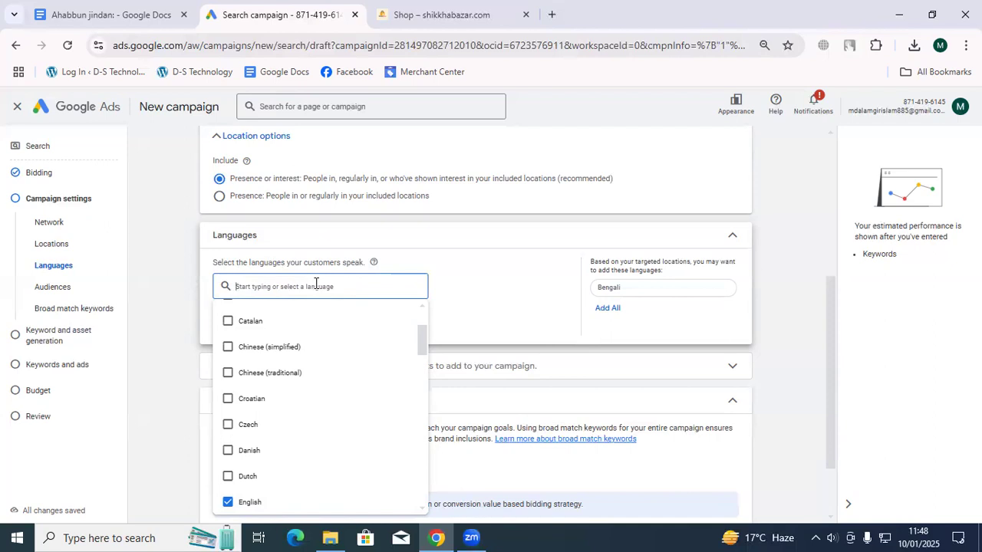
{"action": "left_click", "coordinate": [338, 253]}
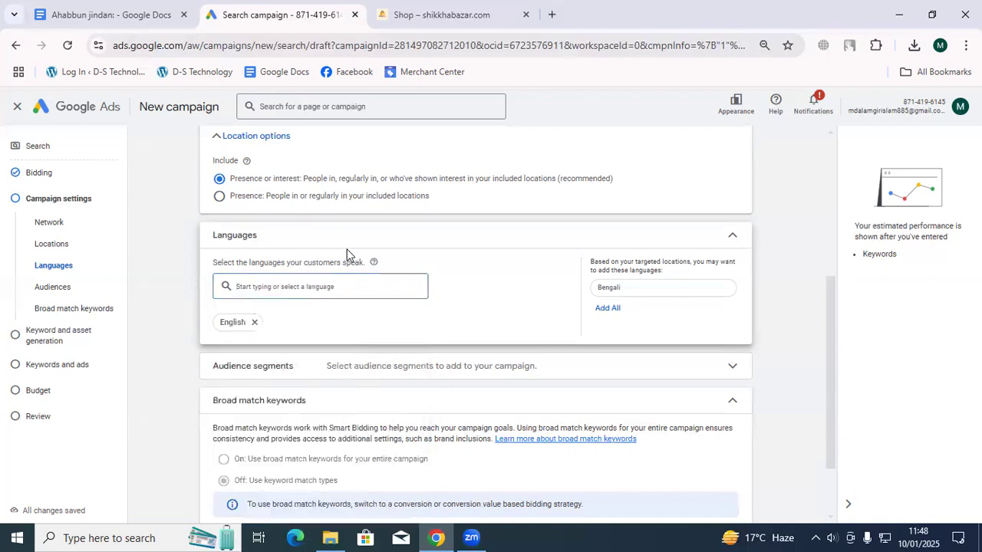
{"action": "left_click", "coordinate": [275, 288]}
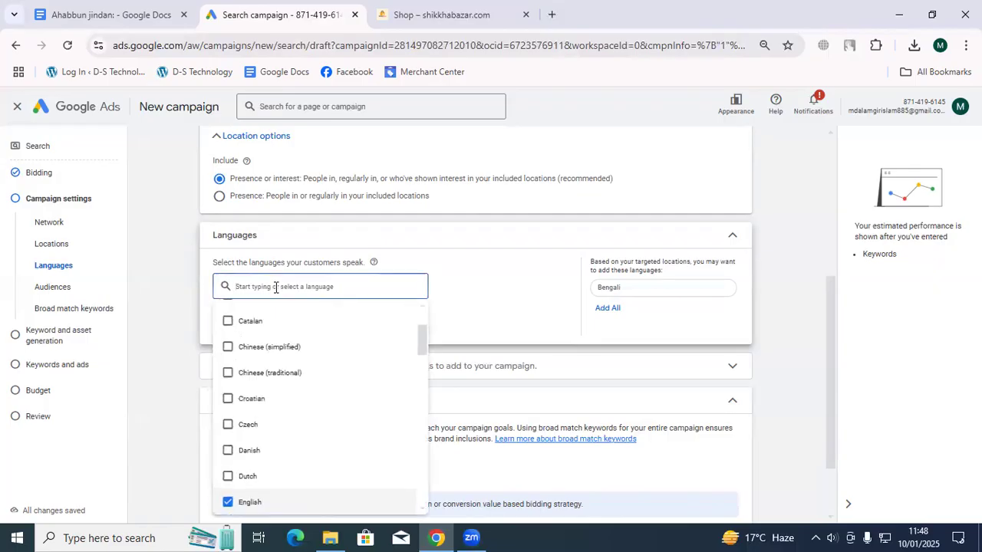
{"action": "type", "text": "b"}
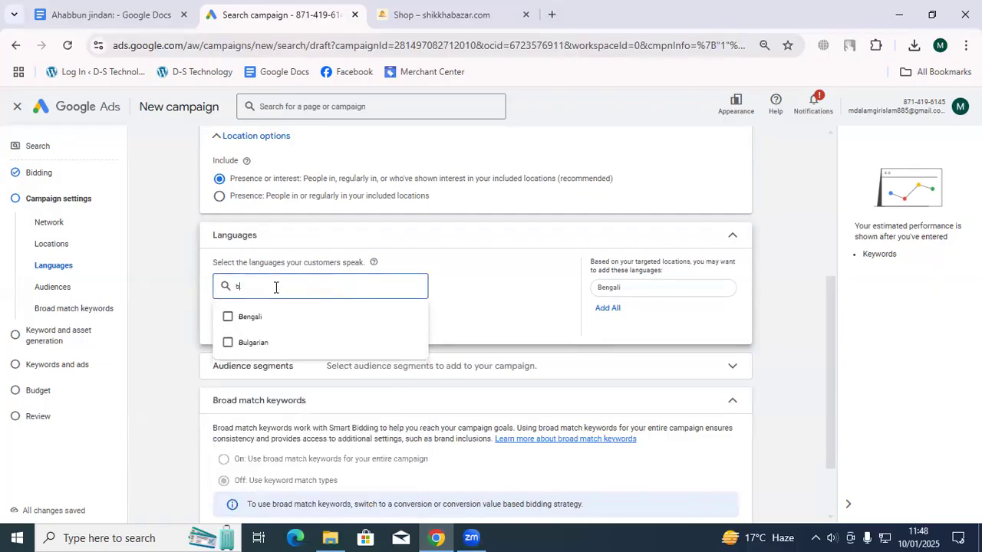
{"action": "left_click", "coordinate": [281, 316]}
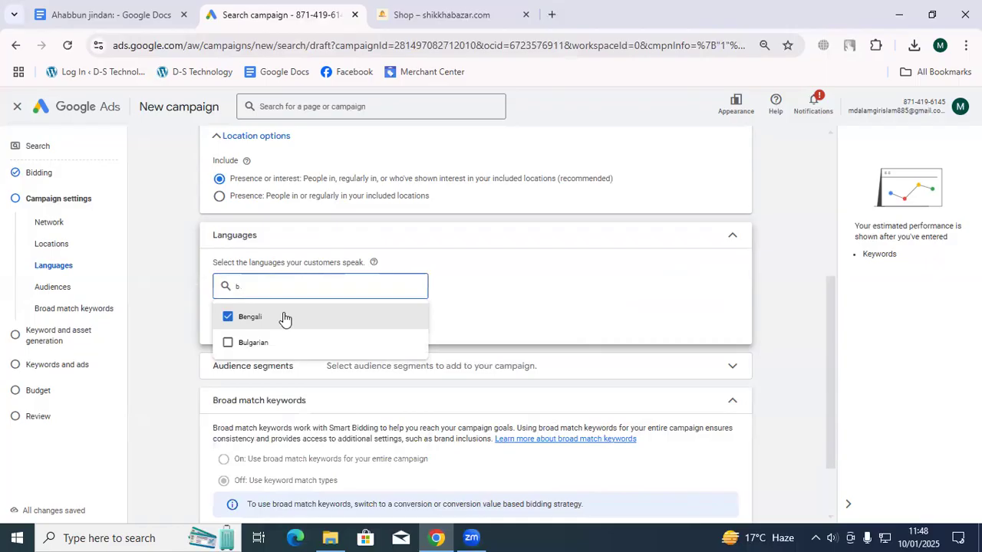
{"action": "left_click", "coordinate": [493, 276]}
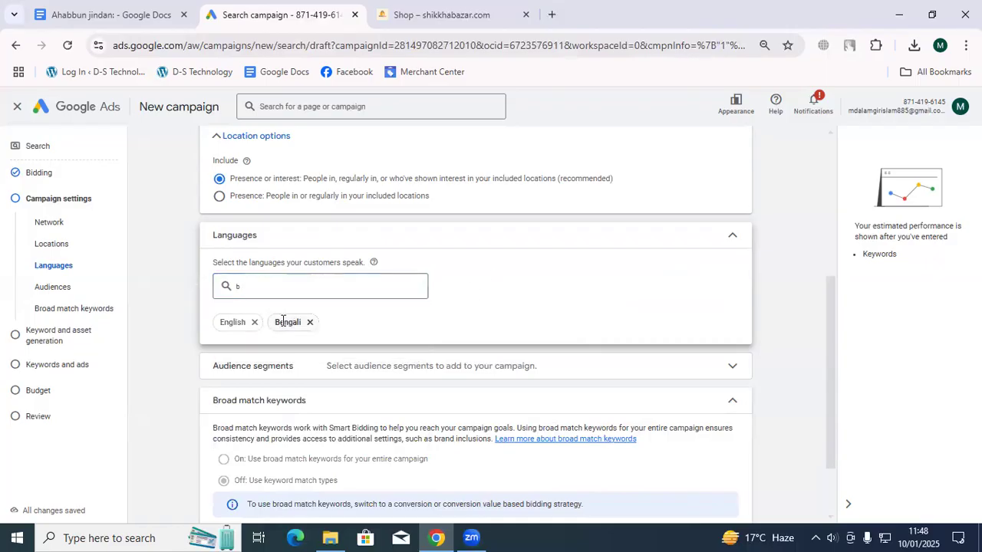
Expand the audience segments, look over the suggested segments, and switch to the shikkhabazar.com shop page to view its products
{"action": "left_click", "coordinate": [315, 369]}
{"action": "scroll", "coordinate": [303, 422], "scroll_direction": "down", "scroll_amount": 1}
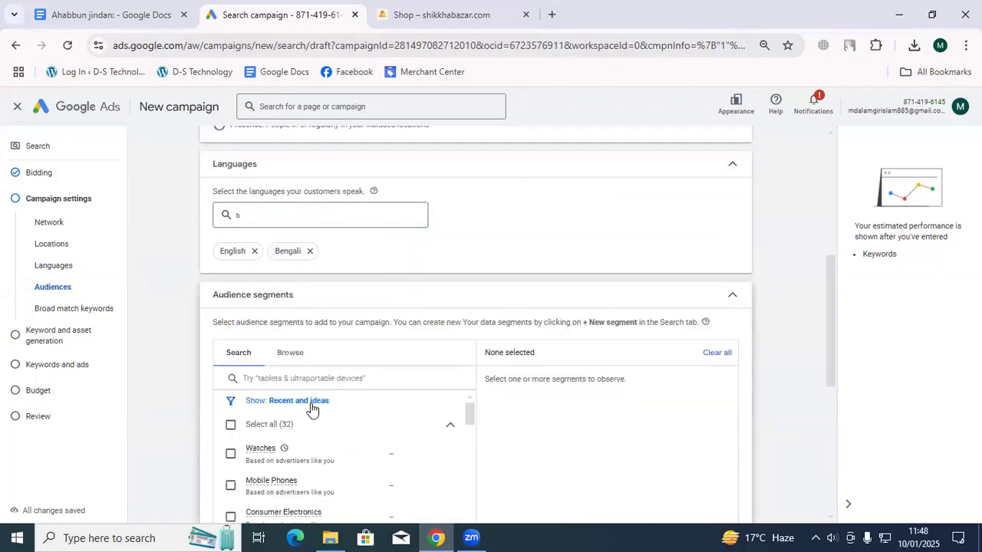
{"action": "scroll", "coordinate": [311, 406], "scroll_direction": "down", "scroll_amount": 1}
{"action": "scroll", "coordinate": [302, 424], "scroll_direction": "up", "scroll_amount": 1}
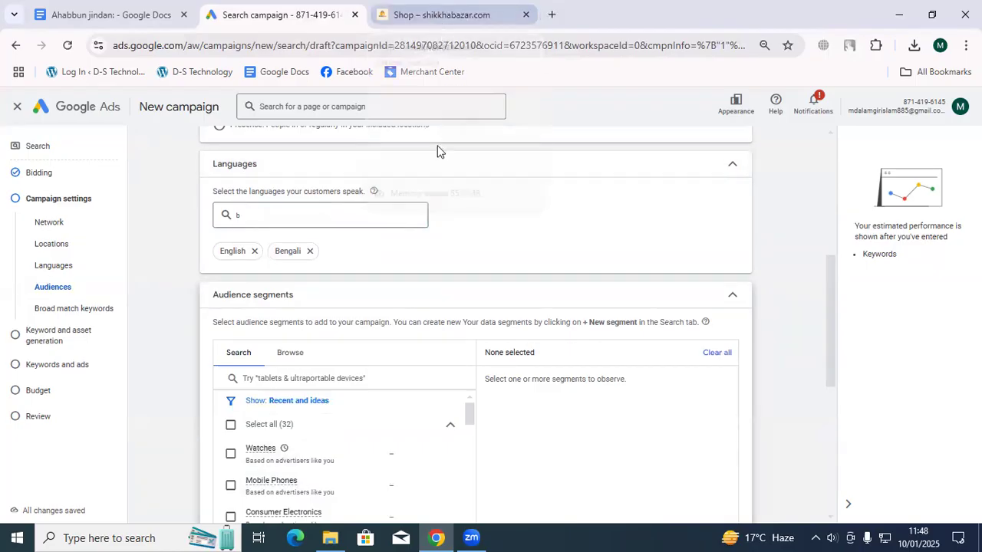
{"action": "left_click", "coordinate": [433, 15]}
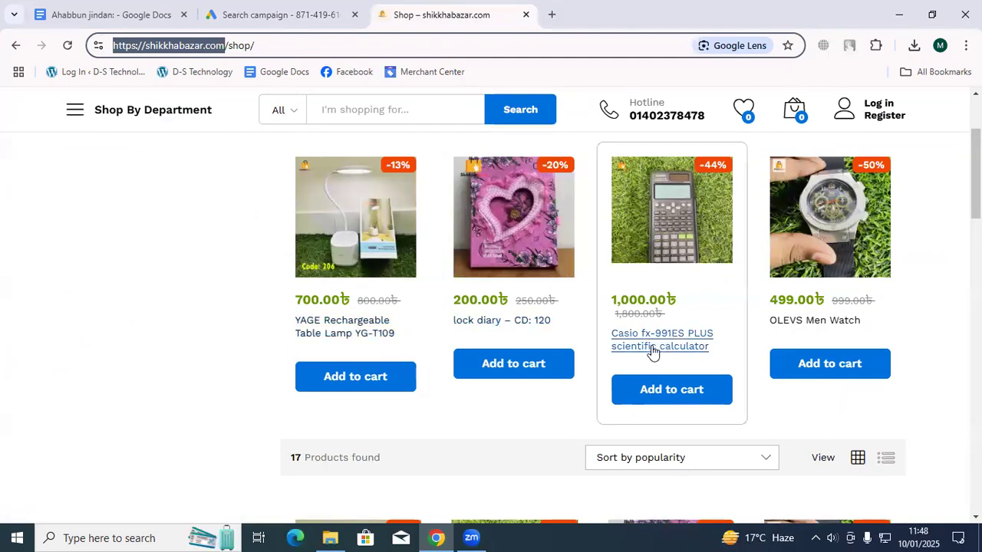
Return from the shop page to the Google Ads campaign draft and clear the leftover text from the language search
{"action": "scroll", "coordinate": [557, 338], "scroll_direction": "up", "scroll_amount": 2}
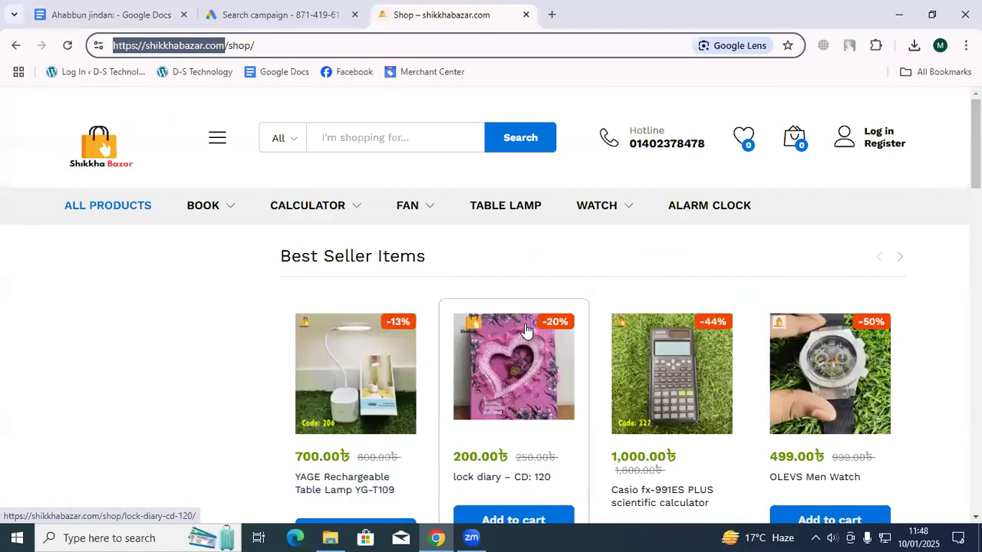
{"action": "left_click", "coordinate": [487, 120]}
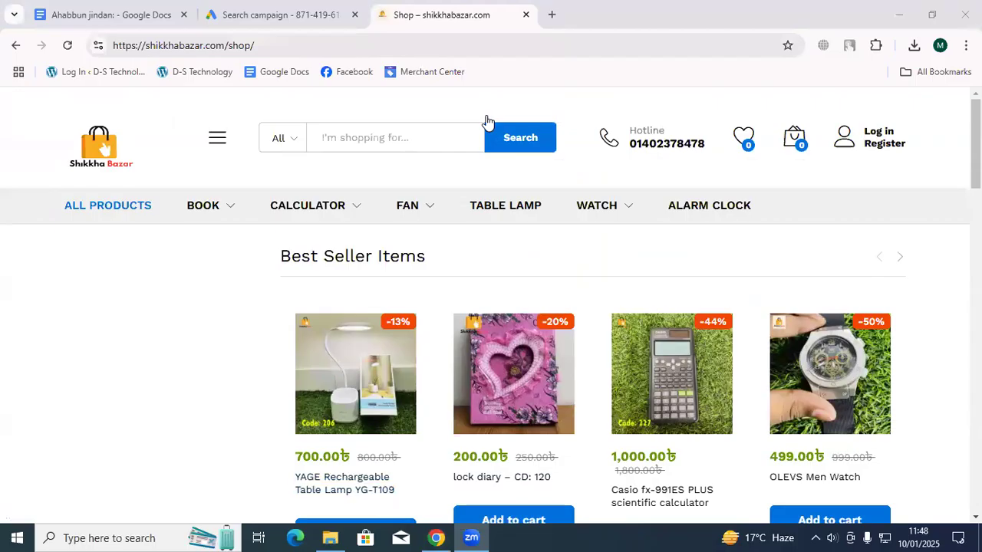
{"action": "mouse_move", "coordinate": [239, 216]}
{"action": "left_click", "coordinate": [301, 11]}
{"action": "scroll", "coordinate": [298, 200], "scroll_direction": "up", "scroll_amount": 2}
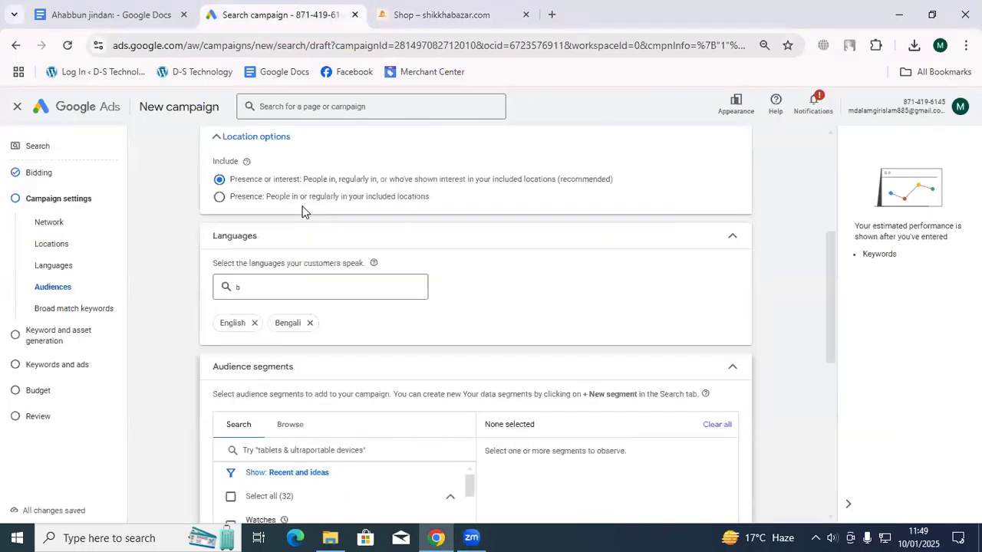
{"action": "scroll", "coordinate": [299, 209], "scroll_direction": "down", "scroll_amount": 1}
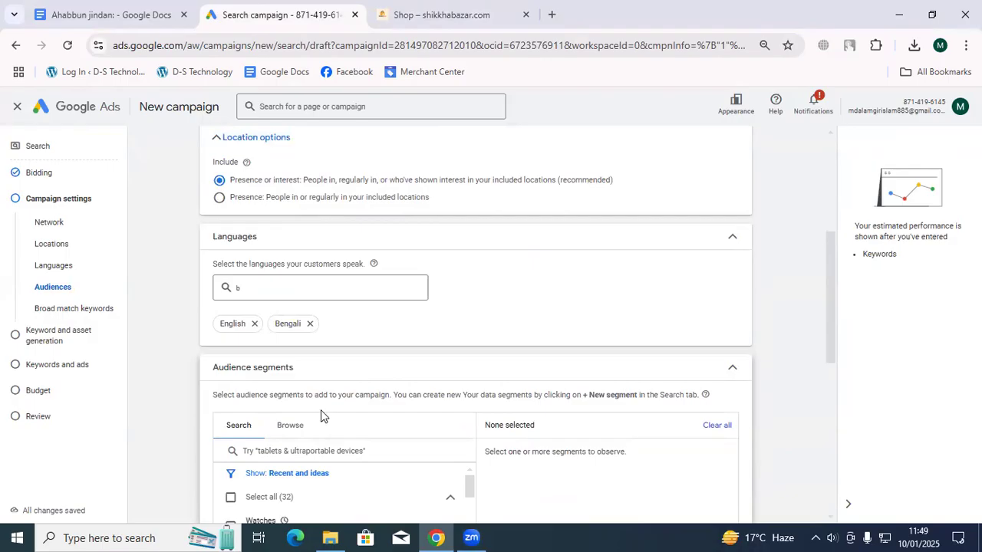
{"action": "left_click", "coordinate": [261, 297]}
{"action": "key", "text": "BackSpace"}
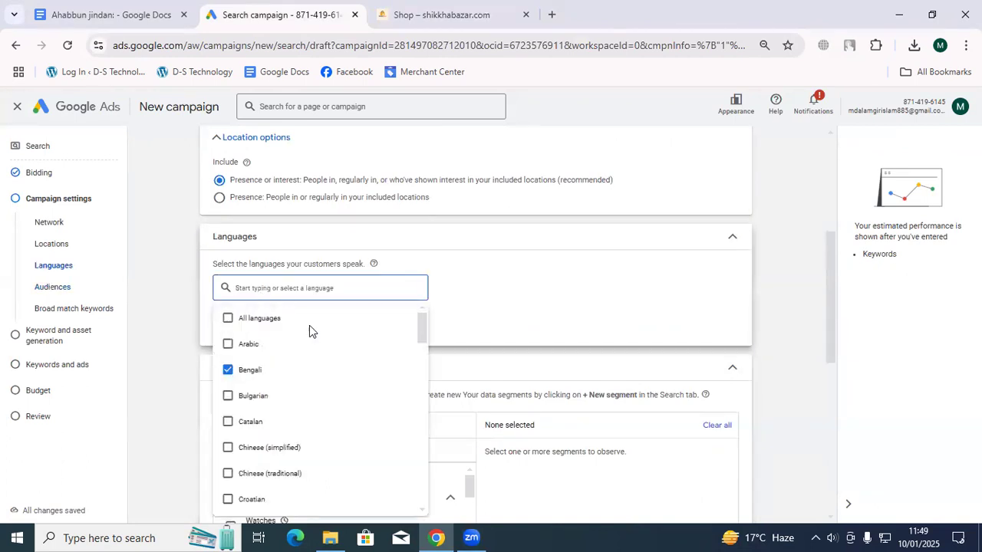
{"action": "left_click", "coordinate": [534, 299]}
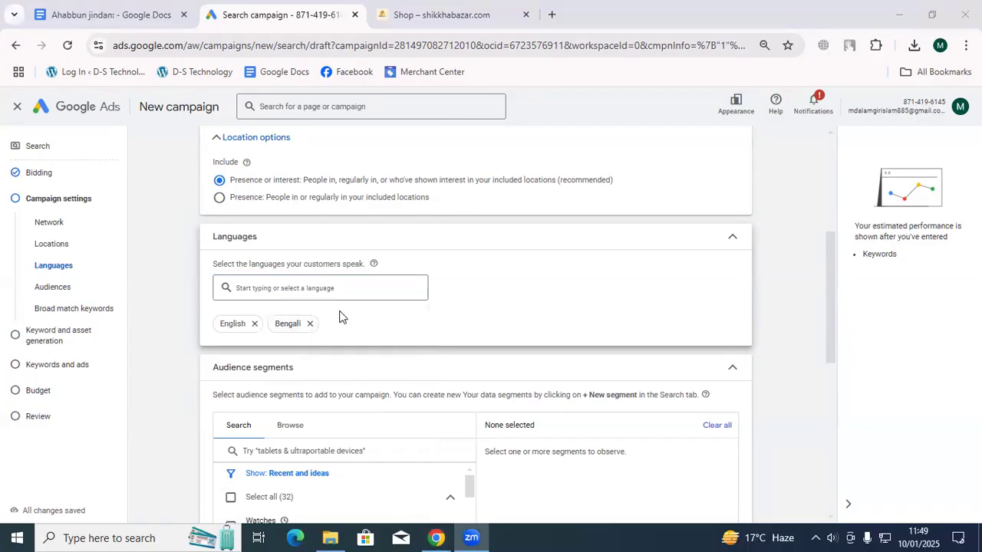
Review the suggested audience segments and recheck the campaign's location and language settings
{"action": "scroll", "coordinate": [337, 330], "scroll_direction": "down", "scroll_amount": 1}
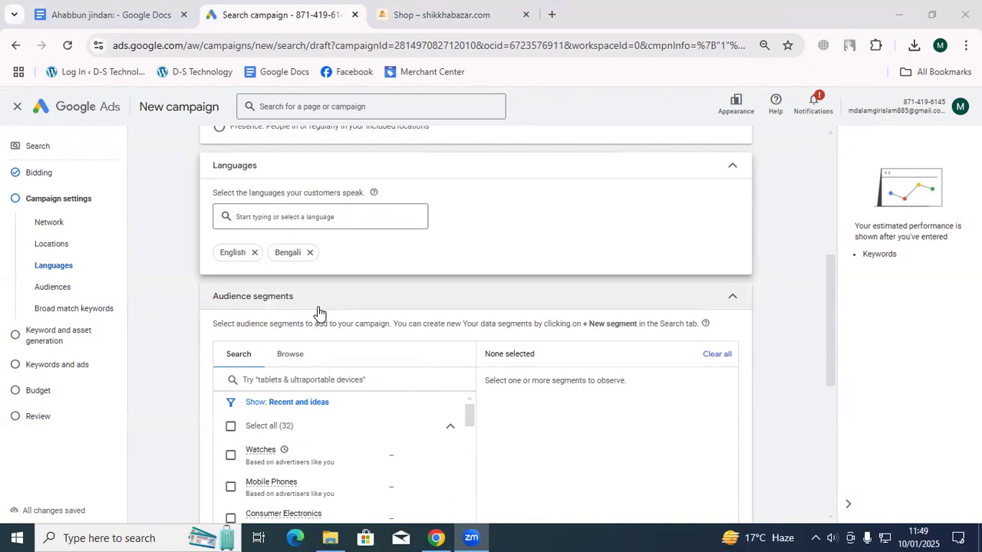
{"action": "scroll", "coordinate": [295, 460], "scroll_direction": "down", "scroll_amount": 1}
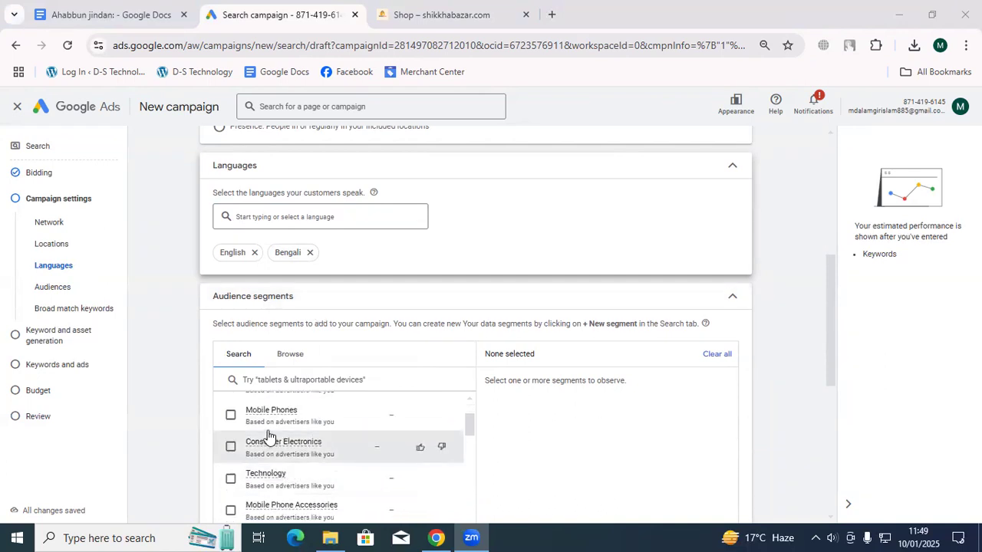
{"action": "scroll", "coordinate": [272, 476], "scroll_direction": "down", "scroll_amount": 1}
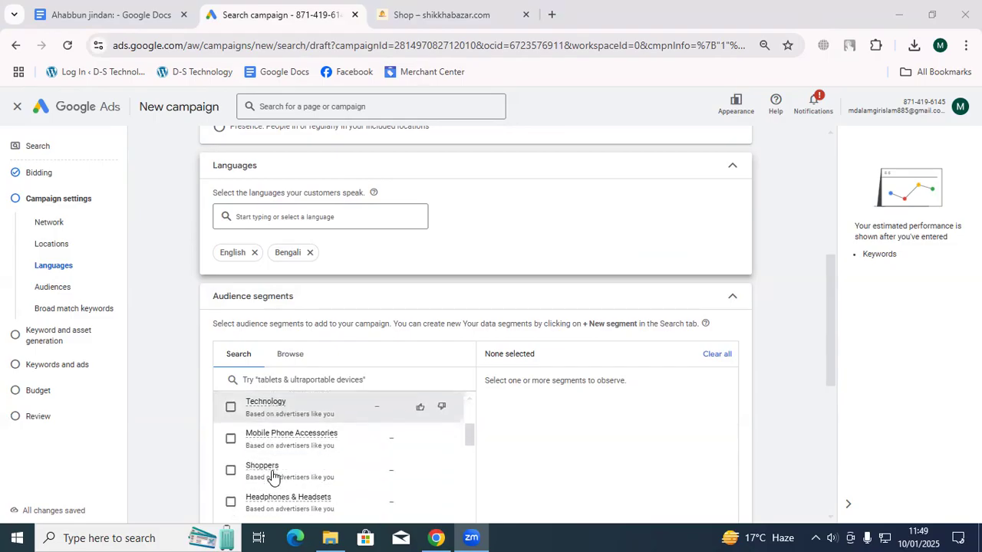
{"action": "scroll", "coordinate": [273, 469], "scroll_direction": "up", "scroll_amount": 3}
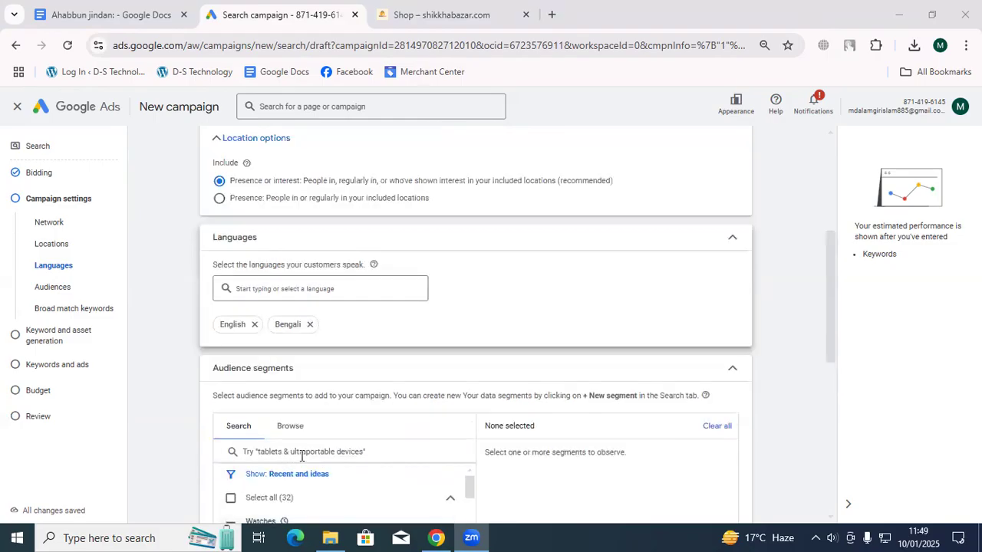
{"action": "scroll", "coordinate": [368, 395], "scroll_direction": "down", "scroll_amount": 1}
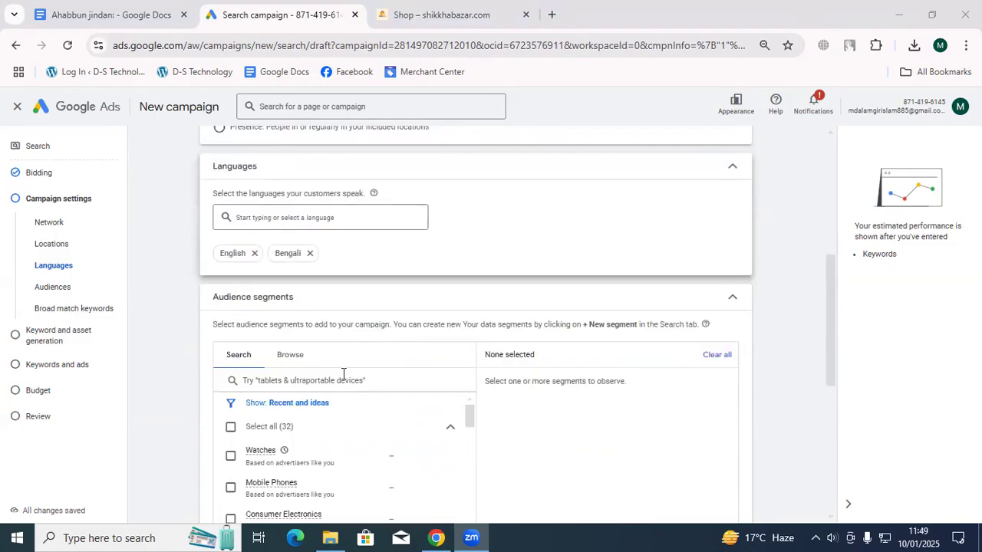
{"action": "scroll", "coordinate": [352, 371], "scroll_direction": "up", "scroll_amount": 2}
{"action": "scroll", "coordinate": [349, 375], "scroll_direction": "up", "scroll_amount": 2}
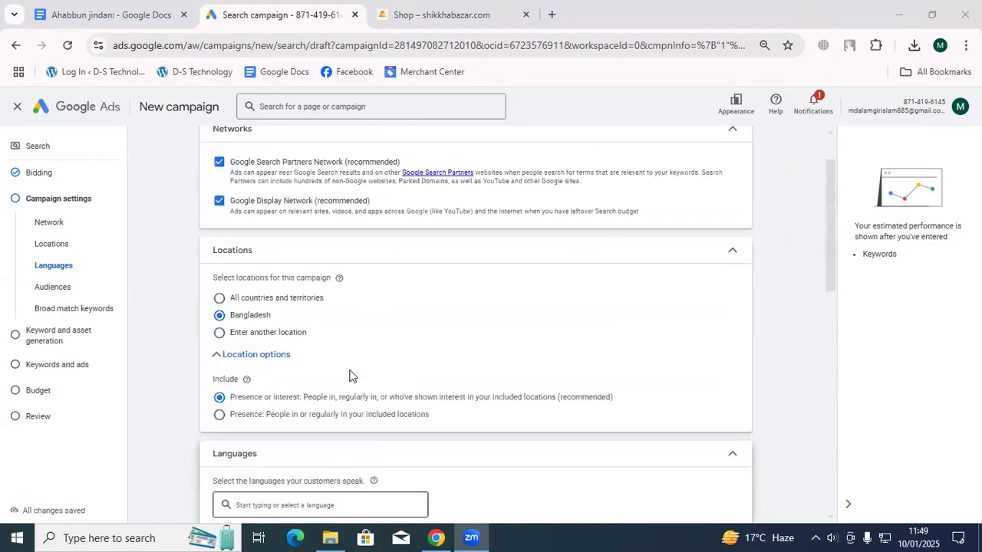
{"action": "scroll", "coordinate": [349, 375], "scroll_direction": "down", "scroll_amount": 1}
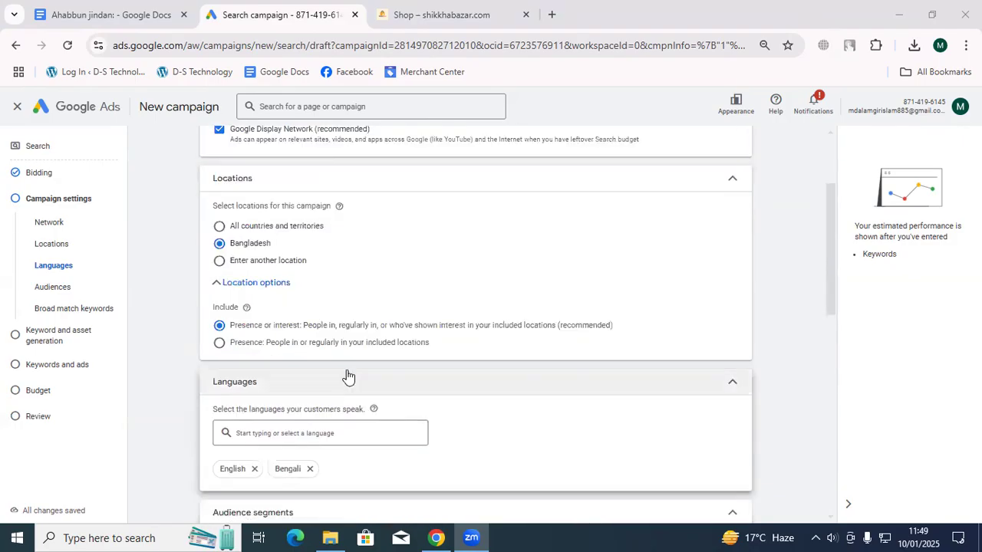
{"action": "scroll", "coordinate": [347, 375], "scroll_direction": "down", "scroll_amount": 1}
{"action": "scroll", "coordinate": [346, 375], "scroll_direction": "down", "scroll_amount": 1}
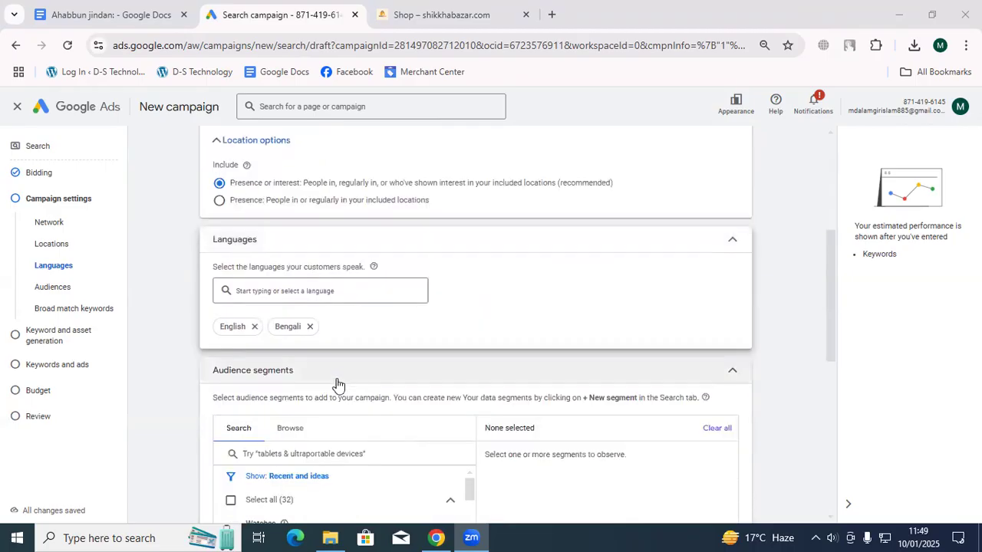
{"action": "scroll", "coordinate": [289, 404], "scroll_direction": "down", "scroll_amount": 1}
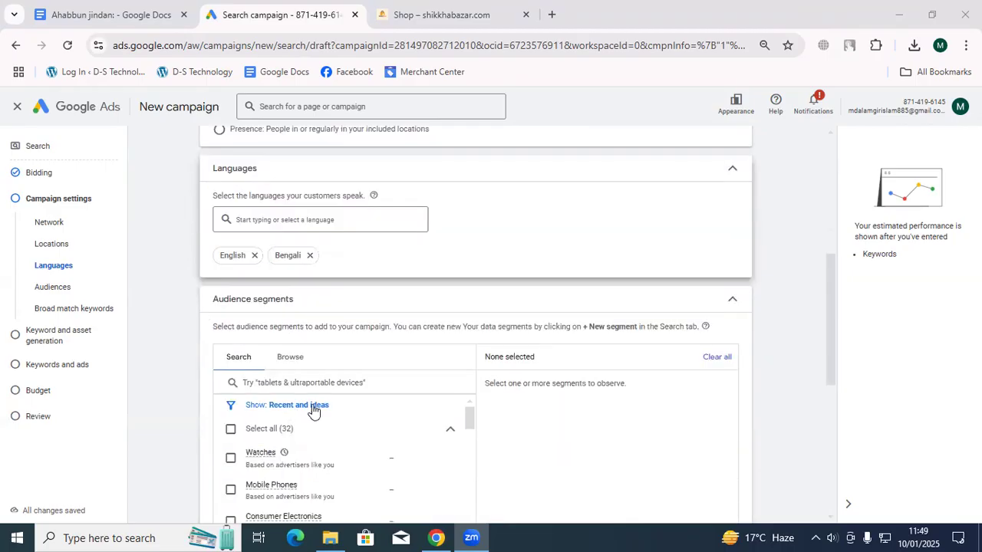
Search the audience segments for "educational product"
{"action": "left_click", "coordinate": [275, 381]}
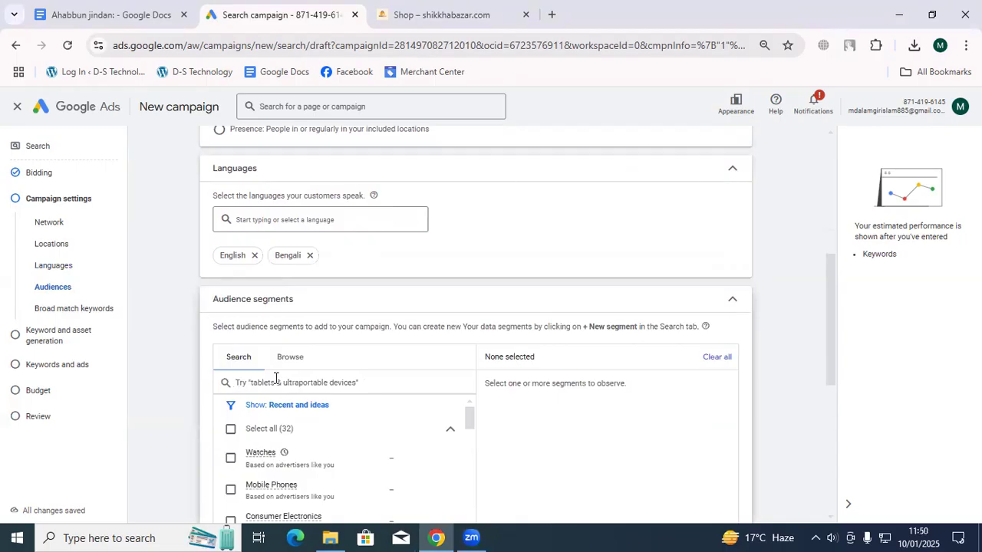
{"action": "type", "text": "educa"}
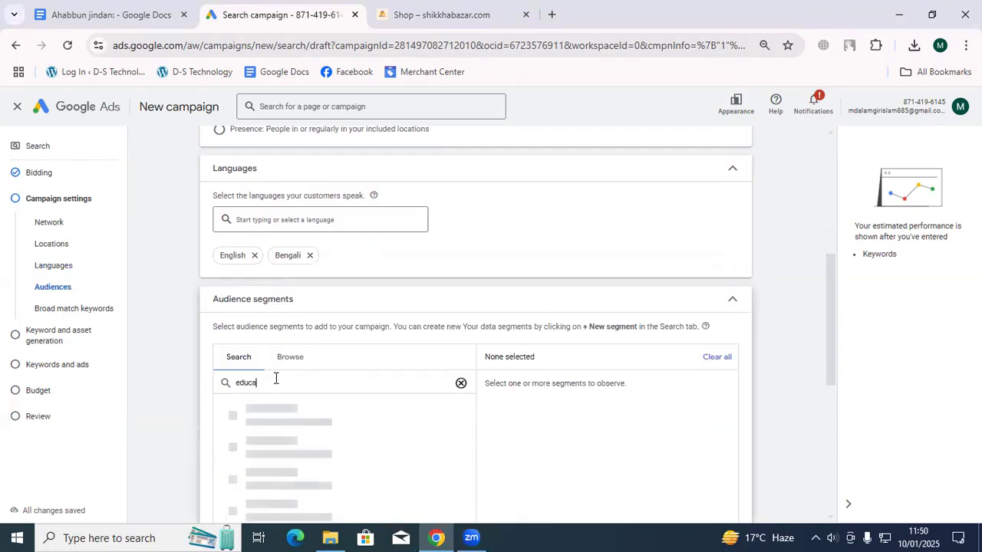
{"action": "type", "text": "to"}
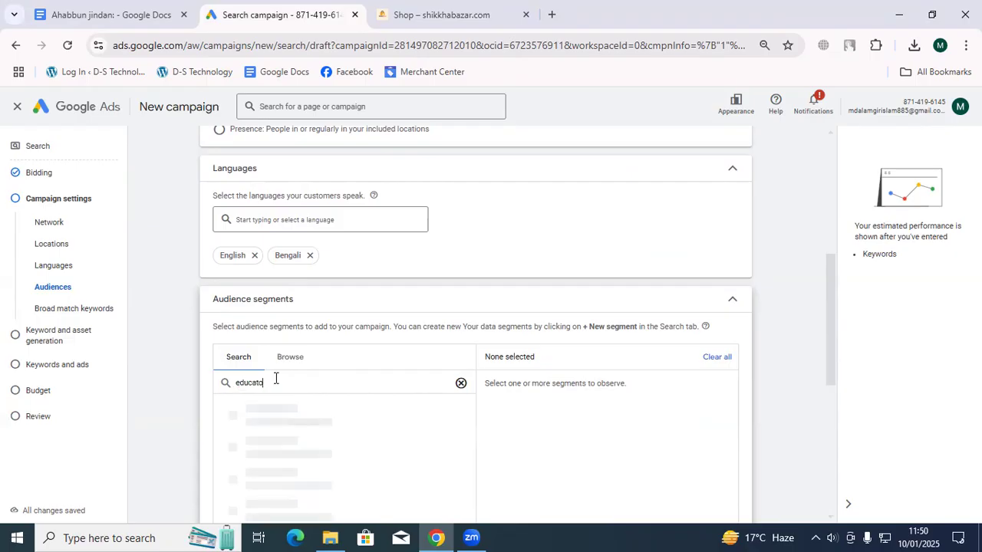
{"action": "key", "text": "BackSpace"}
{"action": "type", "text": "ional product"}
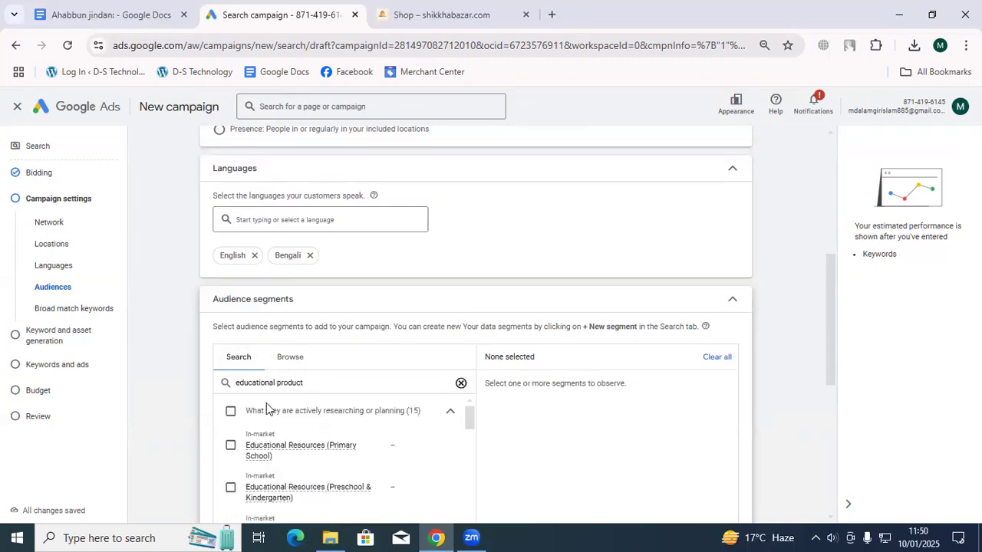
Examine the in-market education segments and the details of Educational Resources (Primary School), with the page zoomed out to 67%
{"action": "mouse_move", "coordinate": [291, 451]}
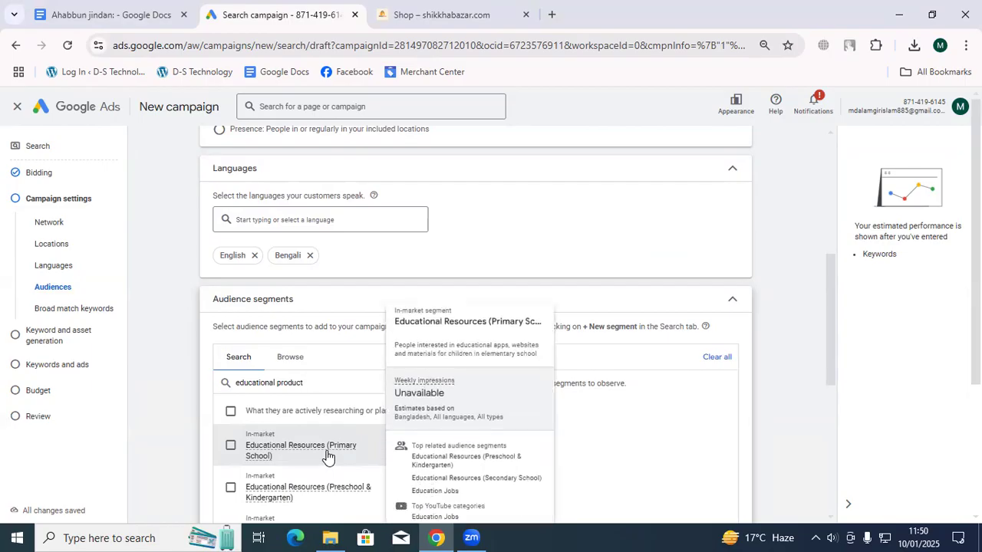
{"action": "scroll", "coordinate": [303, 454], "scroll_direction": "down", "scroll_amount": 1}
{"action": "scroll", "coordinate": [303, 452], "scroll_direction": "up", "scroll_amount": 2}
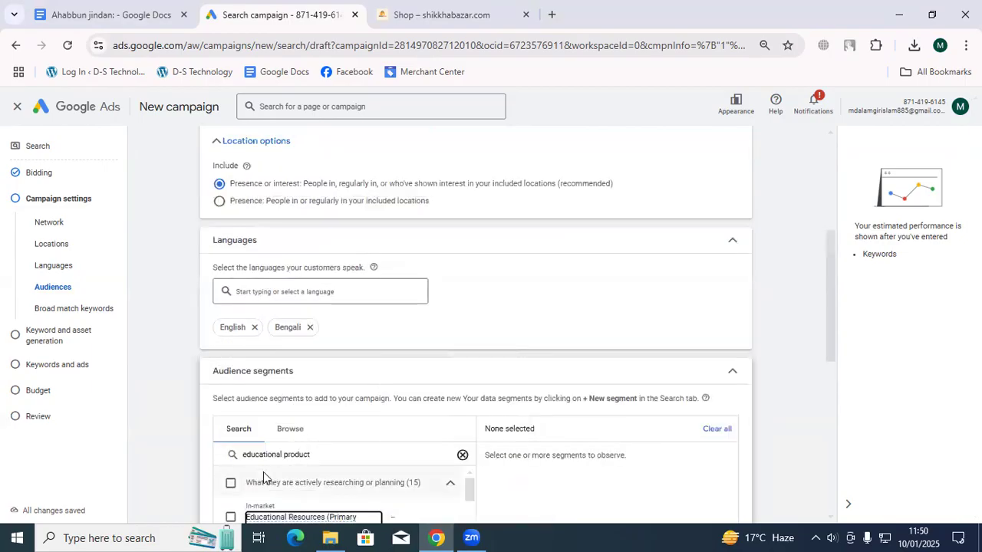
{"action": "scroll", "coordinate": [263, 477], "scroll_direction": "down", "scroll_amount": 1}
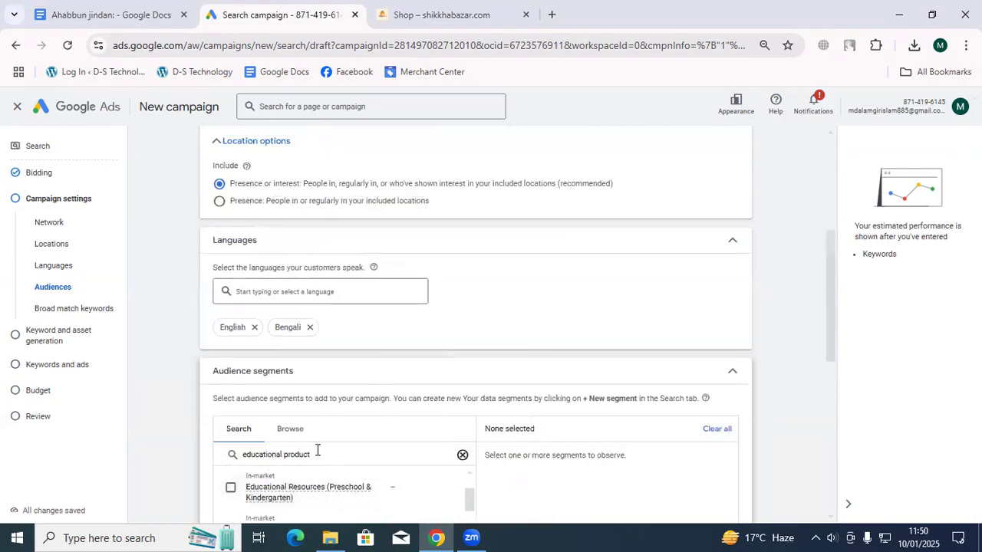
{"action": "key", "text": "ctrl+minus"}
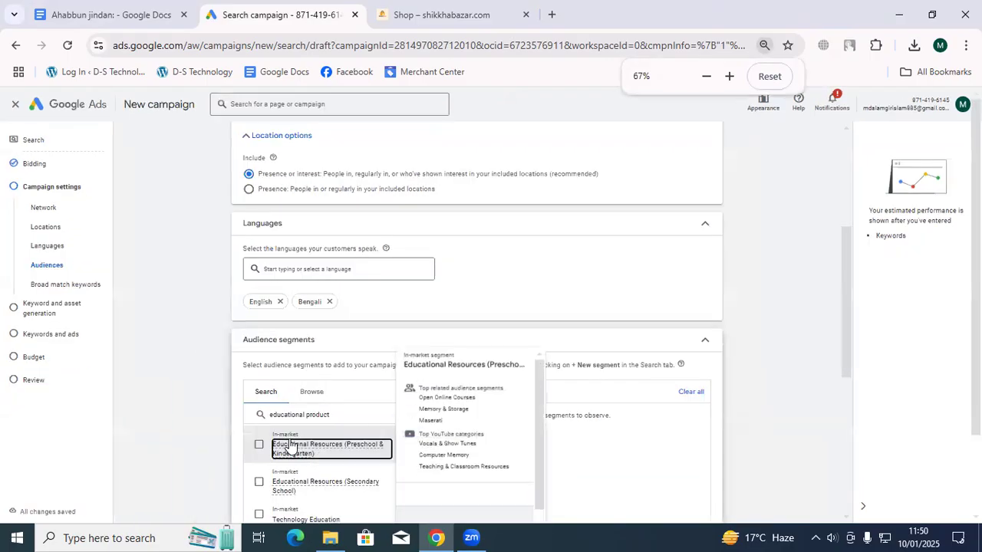
{"action": "scroll", "coordinate": [291, 436], "scroll_direction": "up", "scroll_amount": 1}
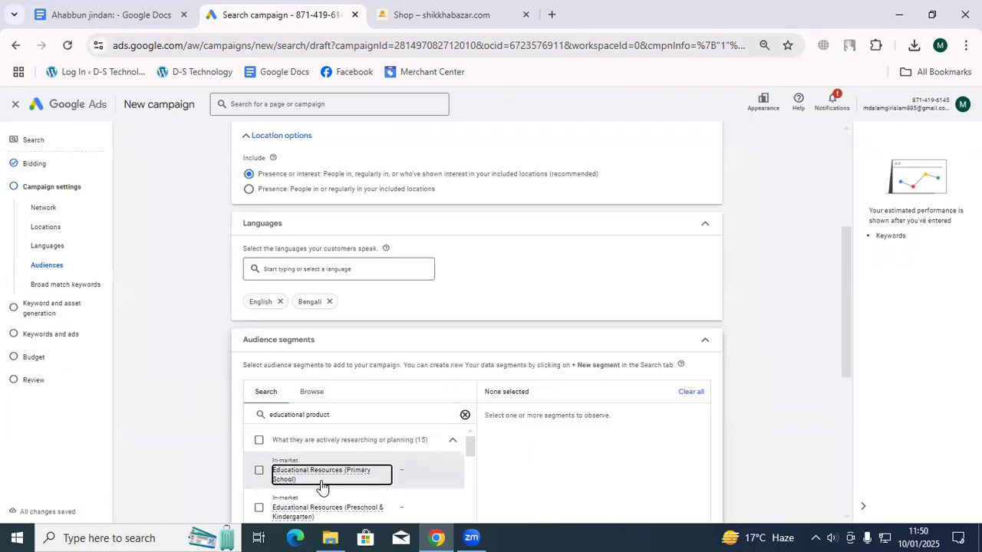
{"action": "mouse_move", "coordinate": [322, 487]}
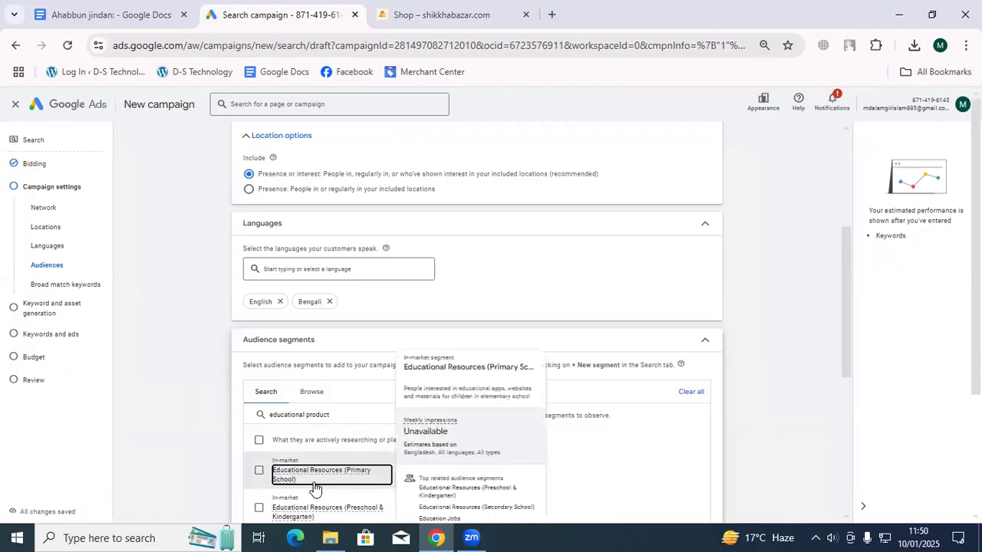
{"action": "scroll", "coordinate": [316, 489], "scroll_direction": "down", "scroll_amount": 1}
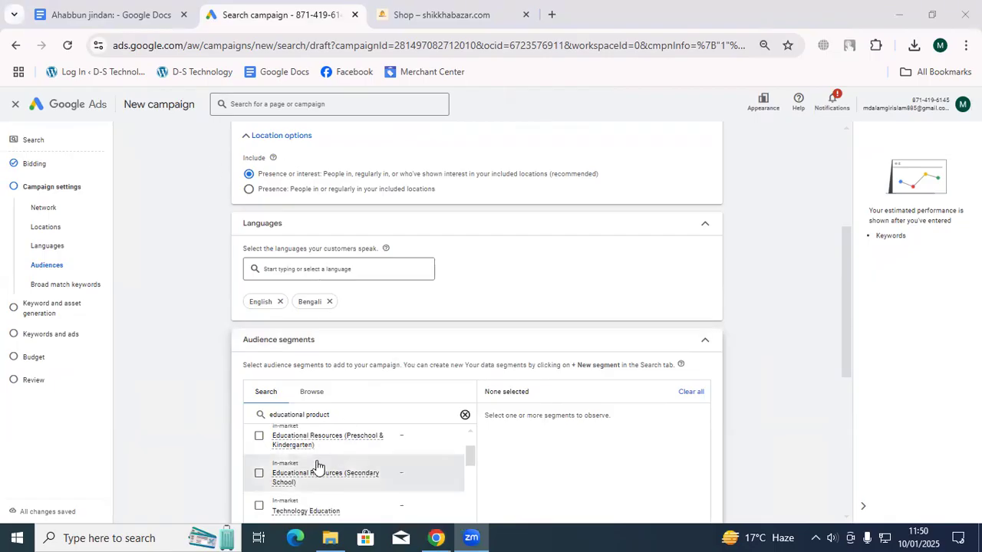
Add the in-market Educational Resources segments for Primary School, Preschool & Kindergarten, and Secondary School to the campaign audience
{"action": "scroll", "coordinate": [318, 466], "scroll_direction": "up", "scroll_amount": 2}
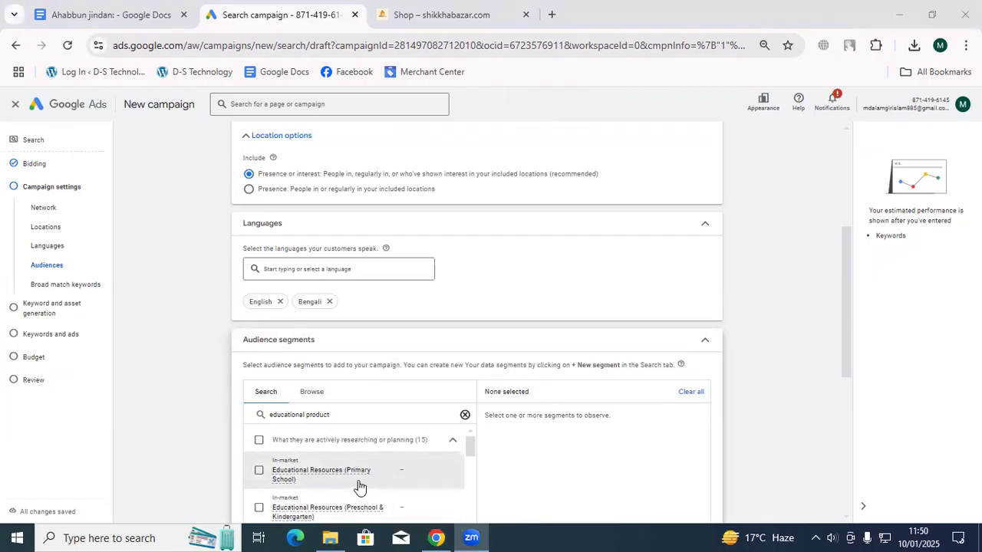
{"action": "mouse_move", "coordinate": [358, 485]}
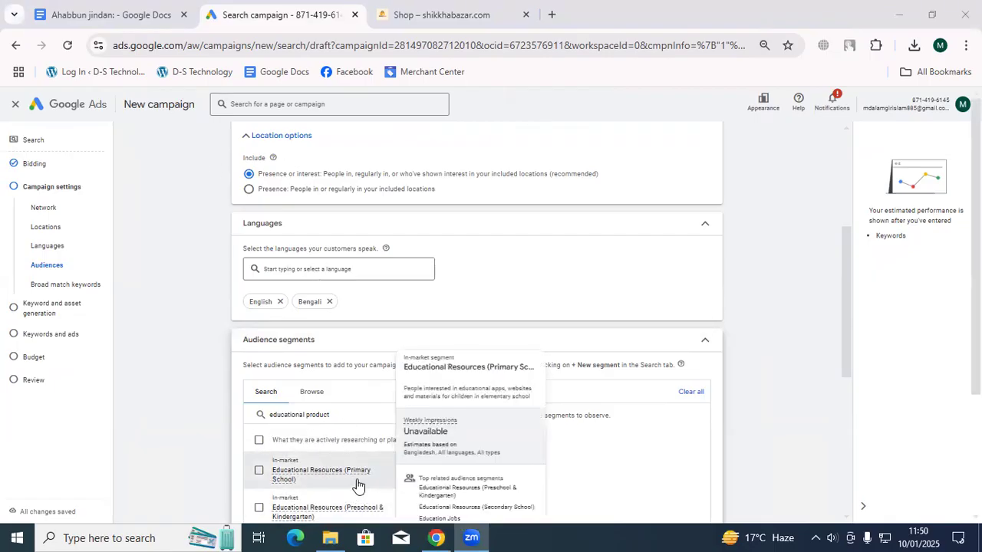
{"action": "left_click", "coordinate": [259, 471]}
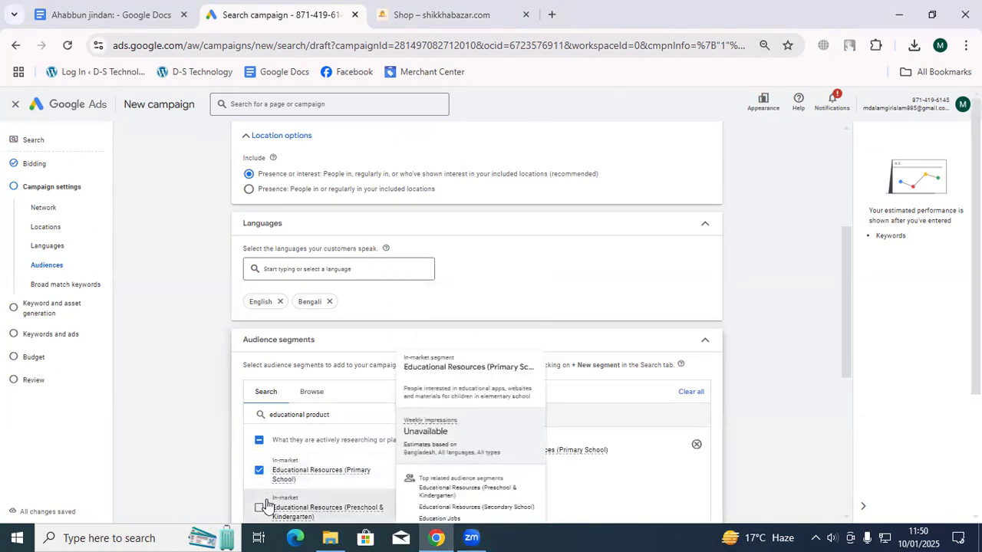
{"action": "scroll", "coordinate": [329, 495], "scroll_direction": "down", "scroll_amount": 2}
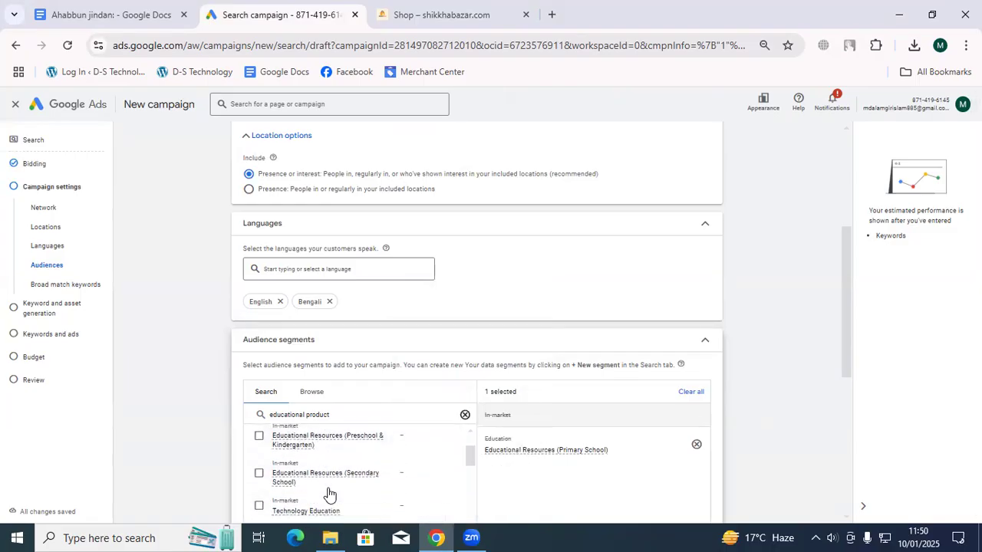
{"action": "left_click", "coordinate": [259, 436]}
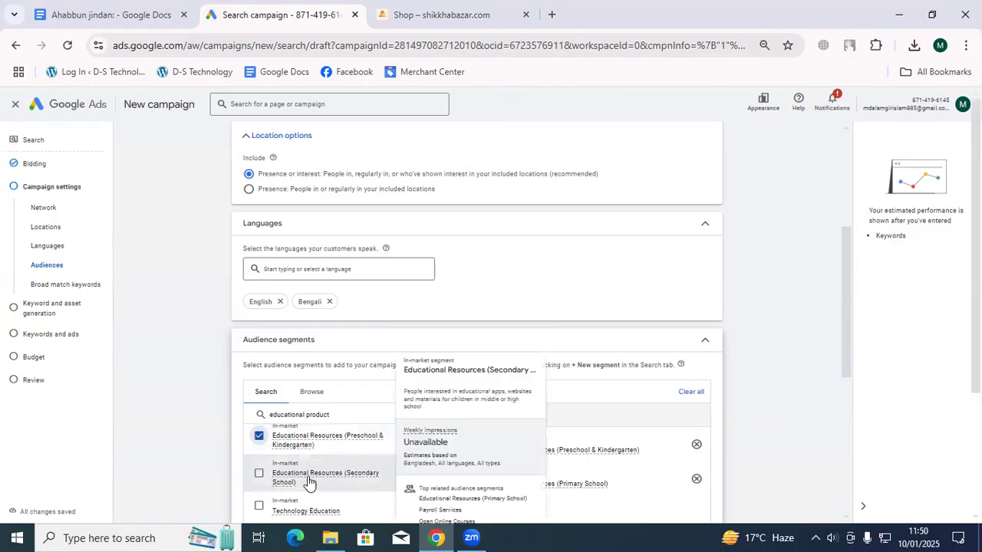
{"action": "left_click", "coordinate": [259, 473]}
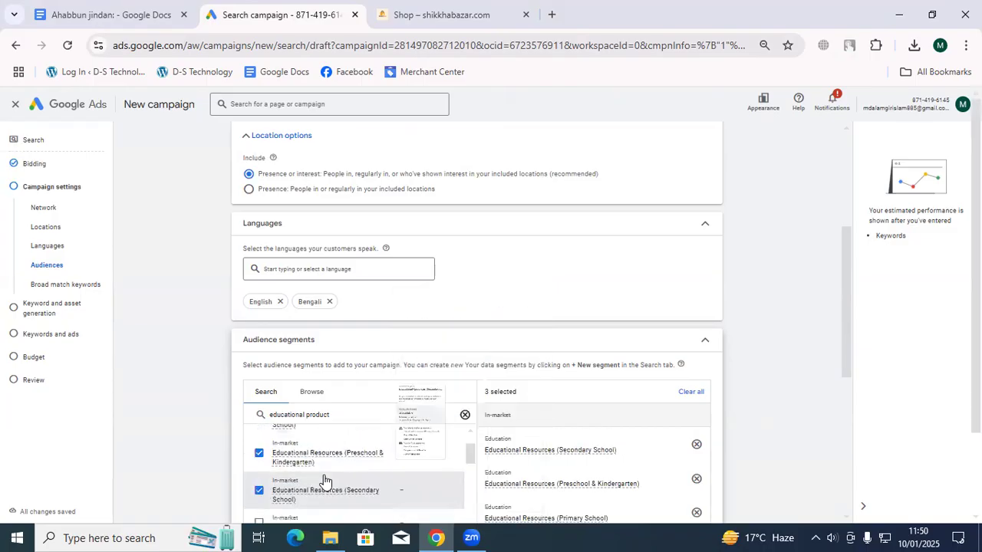
Switch to the shikkhabazar.com shop page and look through its product listings for further audience ideas
{"action": "left_click", "coordinate": [434, 10]}
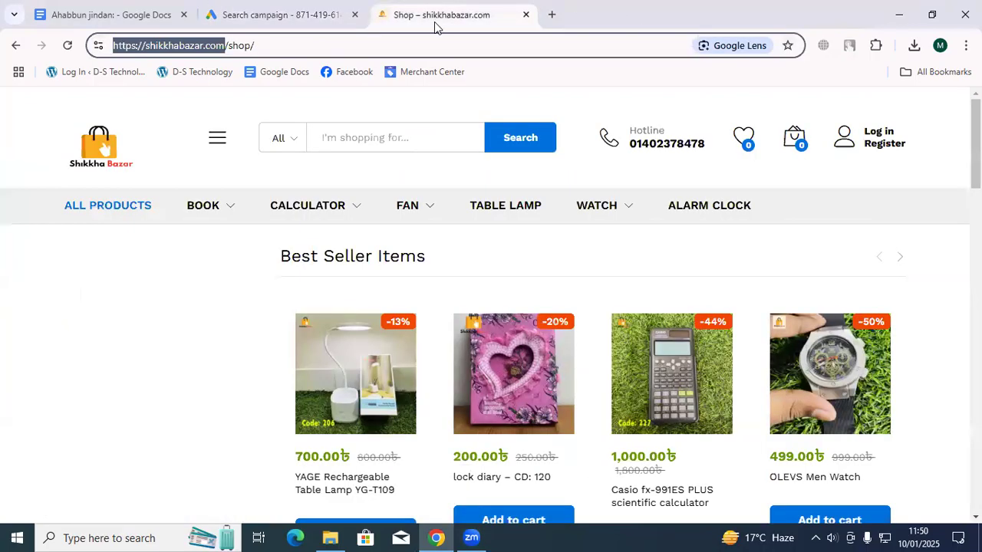
{"action": "scroll", "coordinate": [422, 402], "scroll_direction": "down", "scroll_amount": 3}
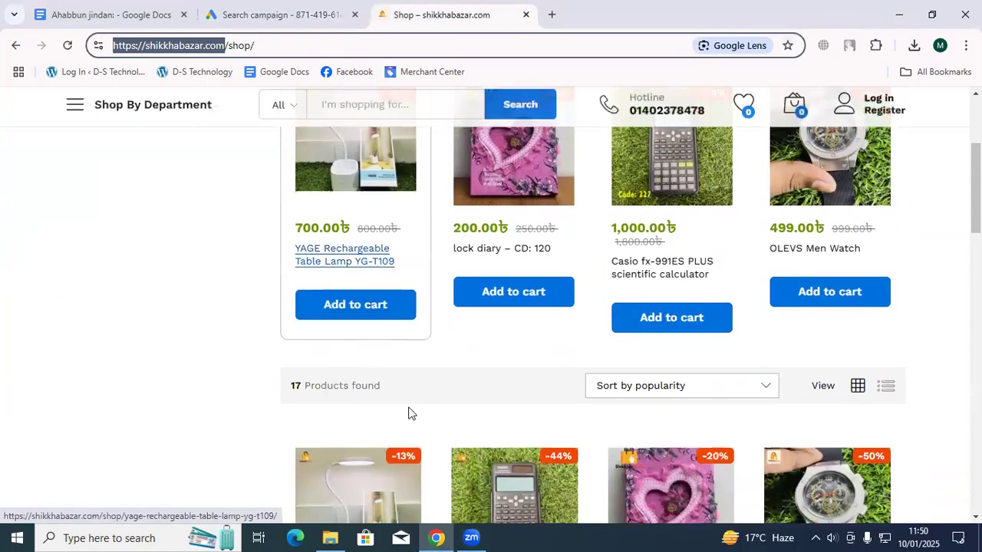
{"action": "scroll", "coordinate": [414, 414], "scroll_direction": "down", "scroll_amount": 2}
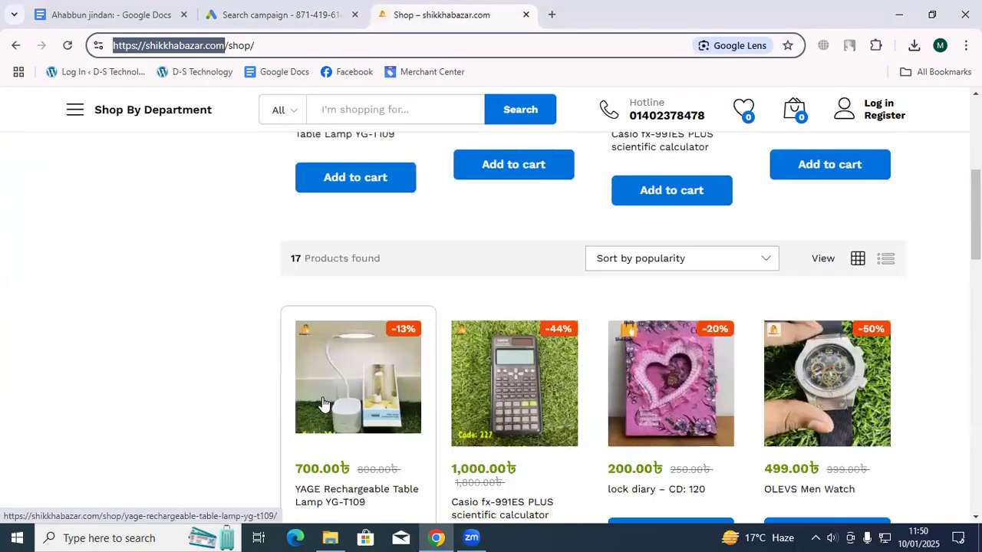
Look through the remaining shop products, and review the campaign's settings and "educational product" segment results back in Google Ads
{"action": "scroll", "coordinate": [323, 404], "scroll_direction": "down", "scroll_amount": 4}
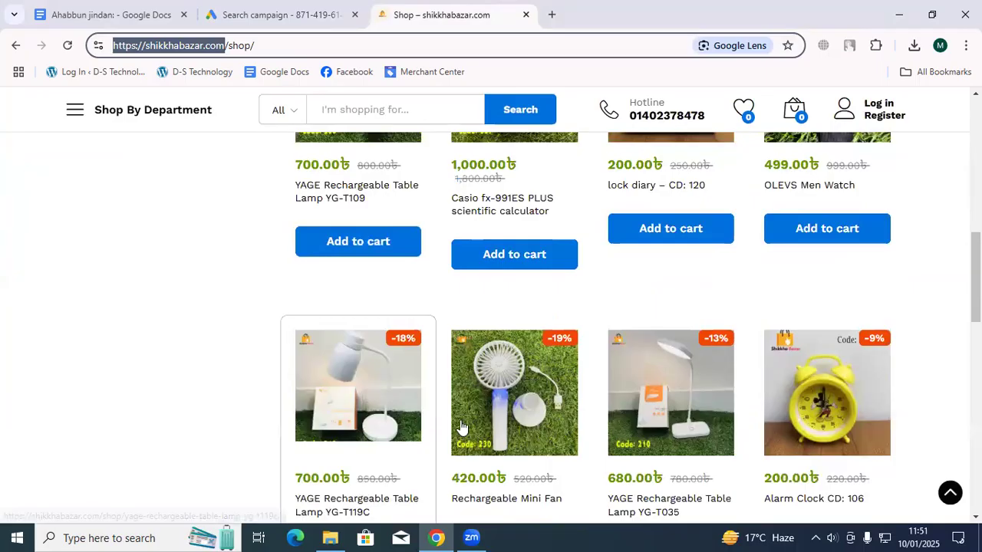
{"action": "scroll", "coordinate": [479, 443], "scroll_direction": "up", "scroll_amount": 8}
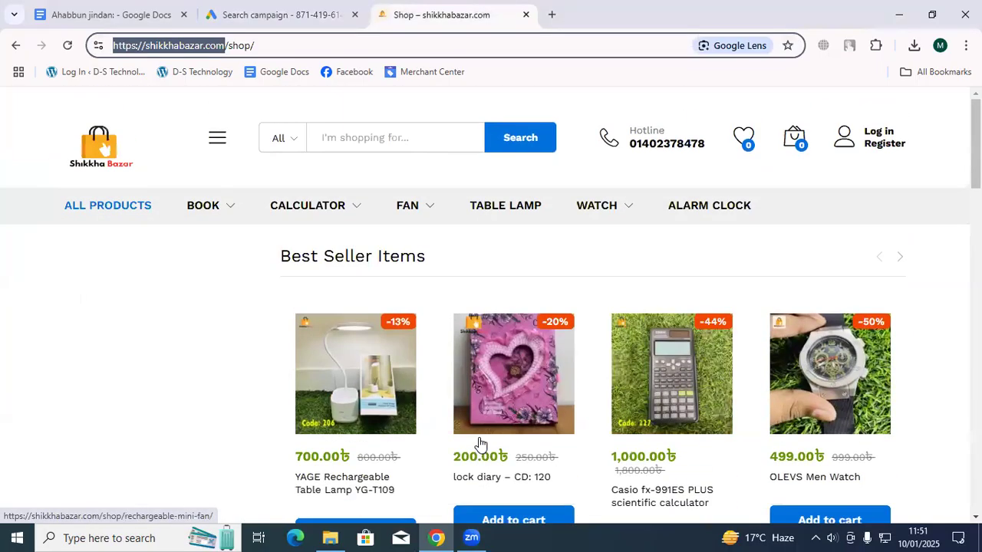
{"action": "left_click", "coordinate": [243, 13]}
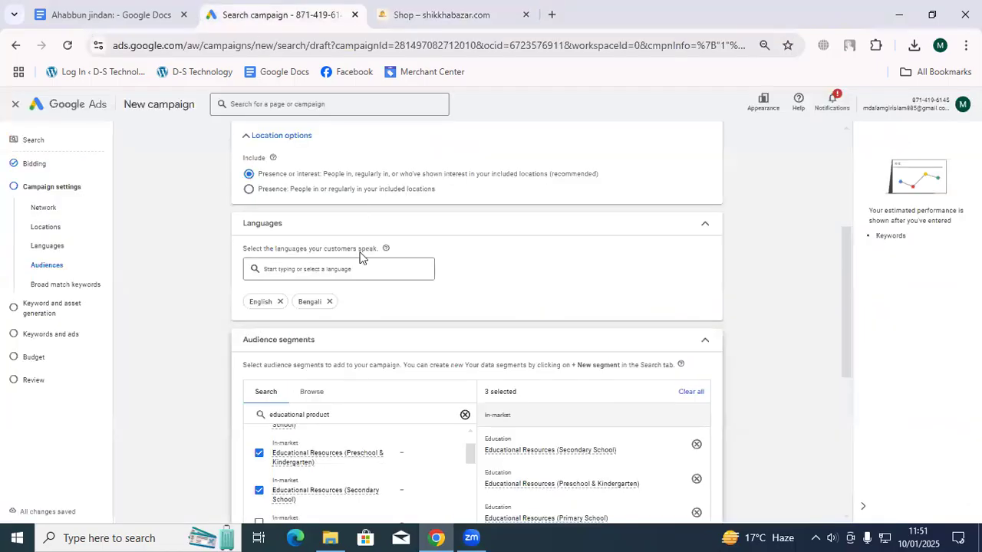
{"action": "scroll", "coordinate": [335, 481], "scroll_direction": "down", "scroll_amount": 2}
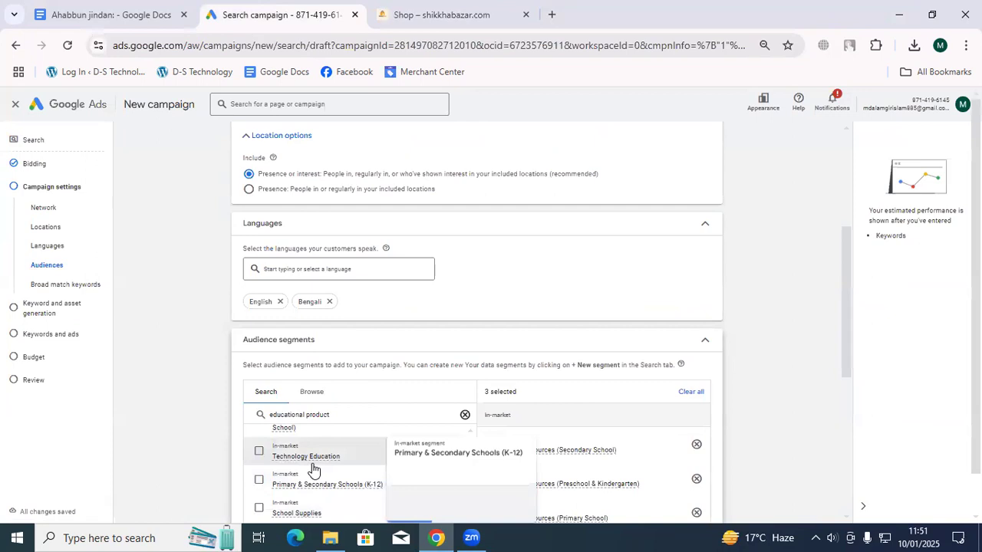
{"action": "scroll", "coordinate": [328, 406], "scroll_direction": "up", "scroll_amount": 4}
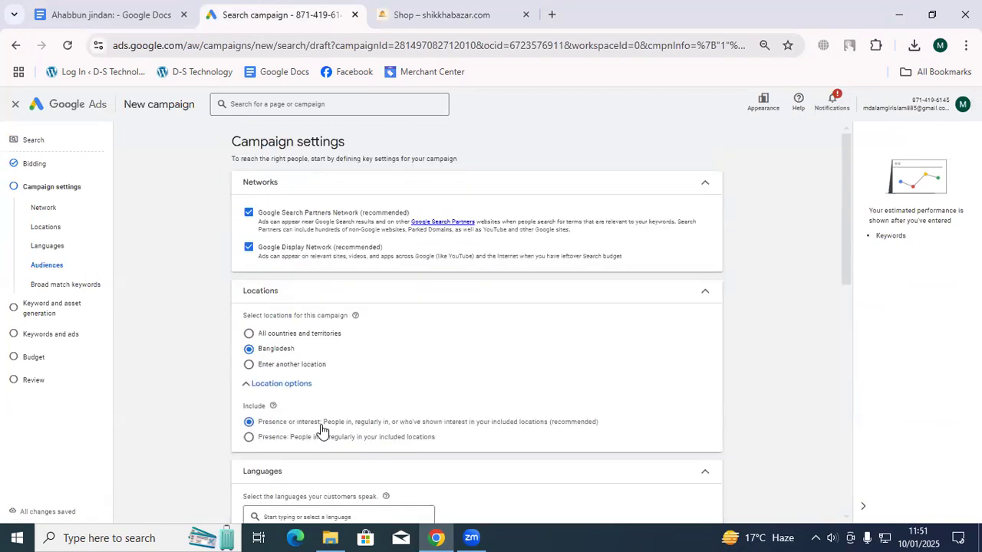
{"action": "scroll", "coordinate": [318, 444], "scroll_direction": "down", "scroll_amount": 3}
{"action": "scroll", "coordinate": [311, 469], "scroll_direction": "down", "scroll_amount": 1}
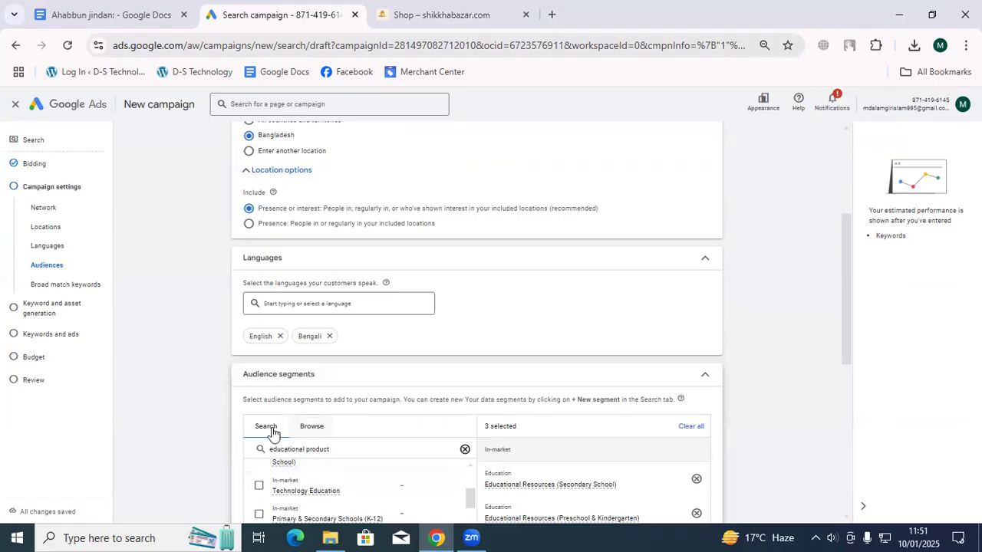
Search the audience segments for "calculator" and look through the in-market results
{"action": "scroll", "coordinate": [322, 471], "scroll_direction": "up", "scroll_amount": 5}
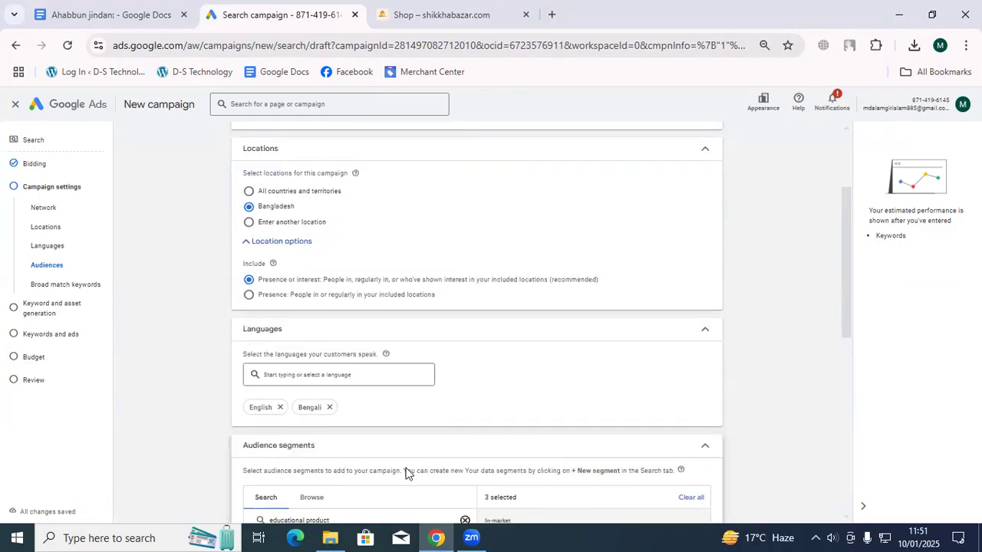
{"action": "scroll", "coordinate": [407, 473], "scroll_direction": "down", "scroll_amount": 1}
{"action": "left_click", "coordinate": [354, 447]}
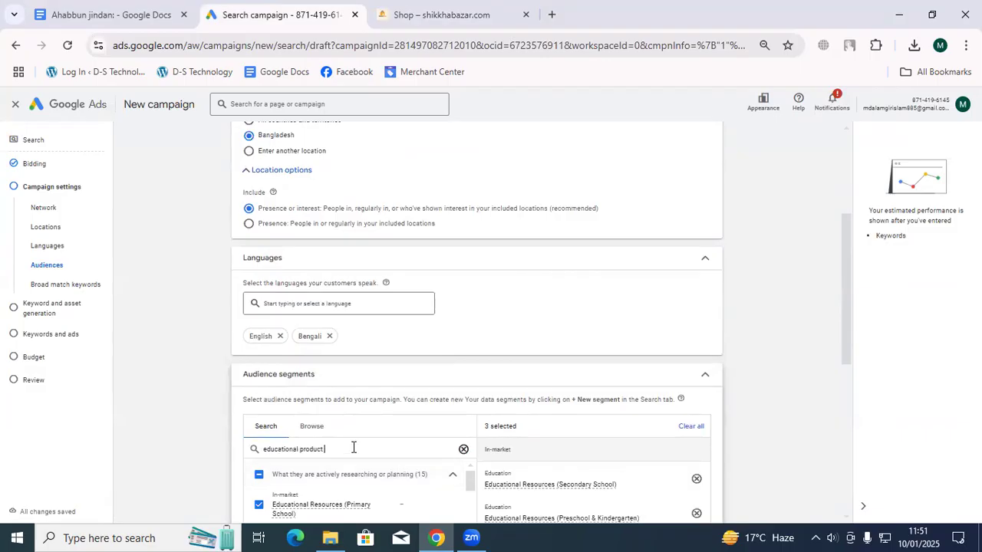
{"action": "left_click", "coordinate": [464, 450]}
{"action": "type", "text": "c"}
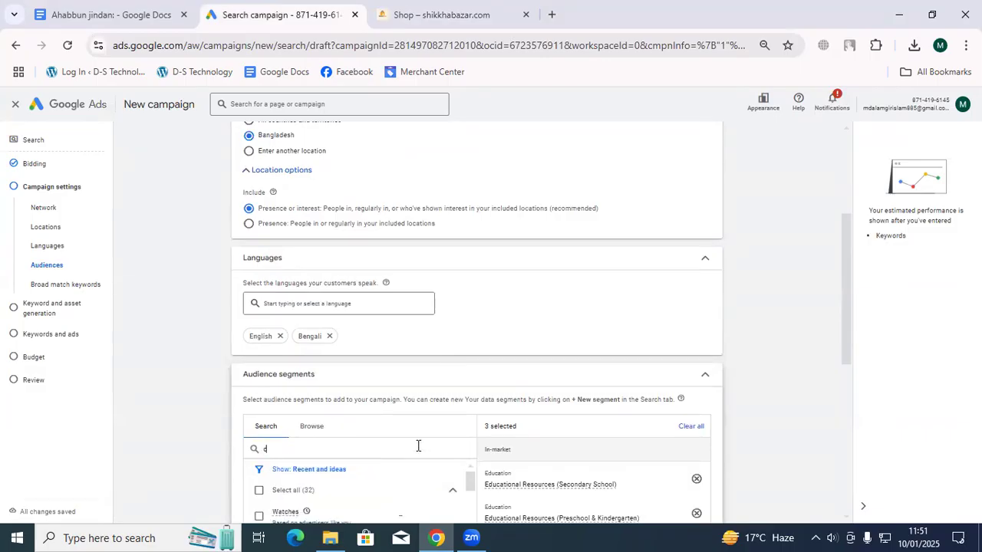
{"action": "type", "text": "alculator"}
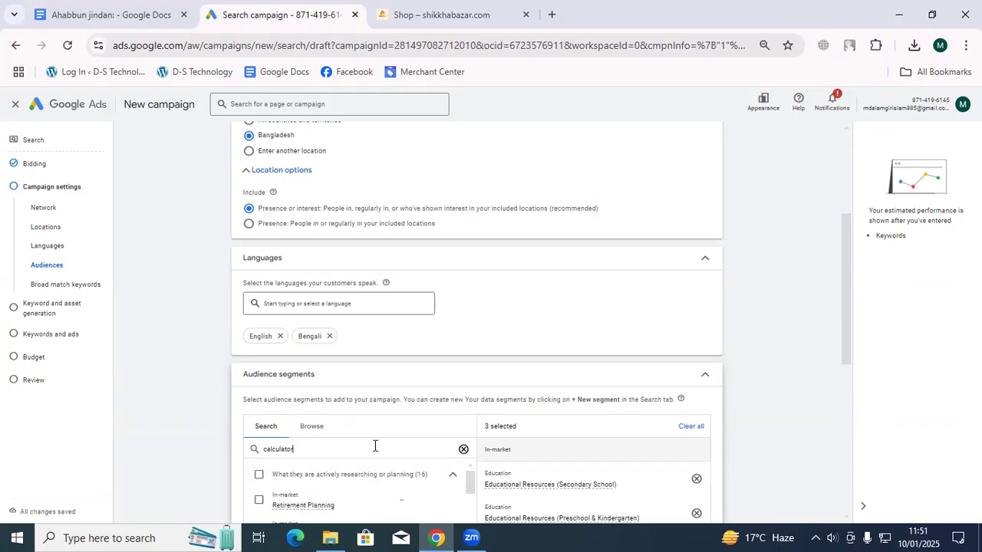
{"action": "scroll", "coordinate": [383, 442], "scroll_direction": "down", "scroll_amount": 1}
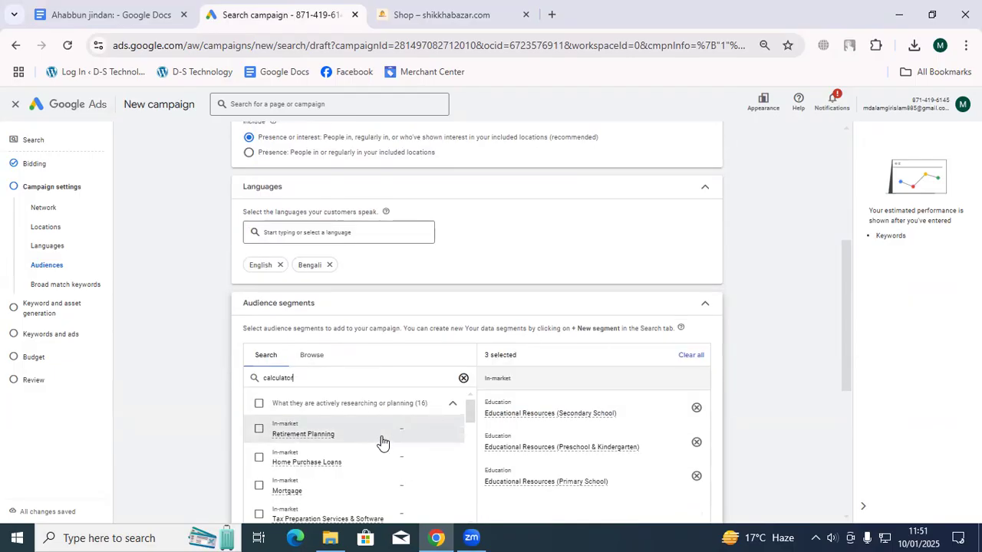
{"action": "scroll", "coordinate": [349, 451], "scroll_direction": "down", "scroll_amount": 1}
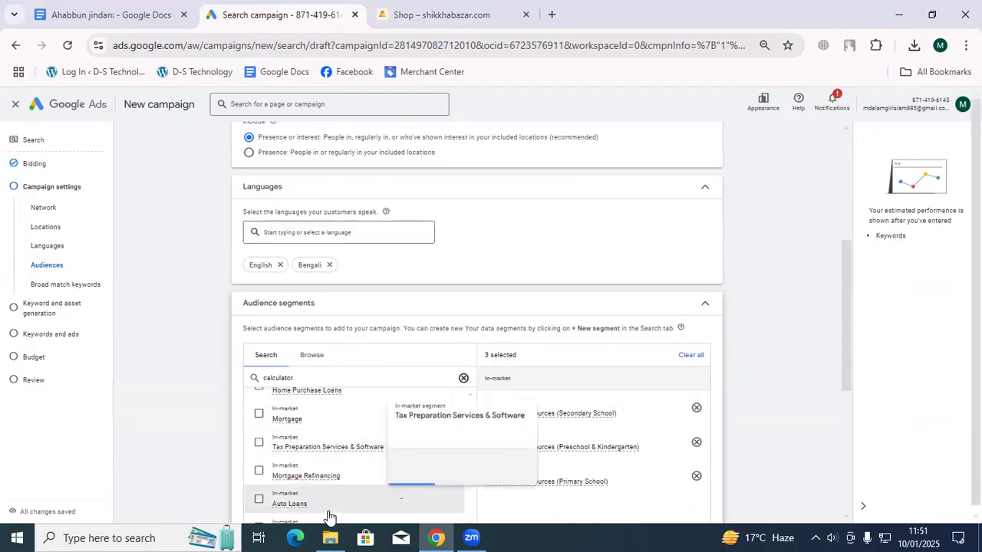
{"action": "scroll", "coordinate": [323, 430], "scroll_direction": "up", "scroll_amount": 1}
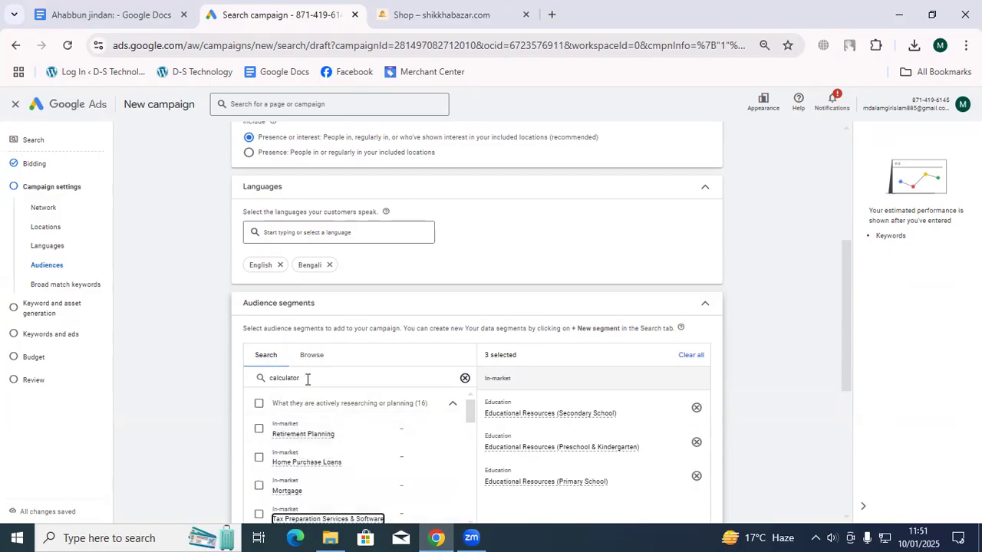
Check the calculator's product name on the shop page and search the audience segments for "casio calculator"
{"action": "left_click", "coordinate": [429, 23]}
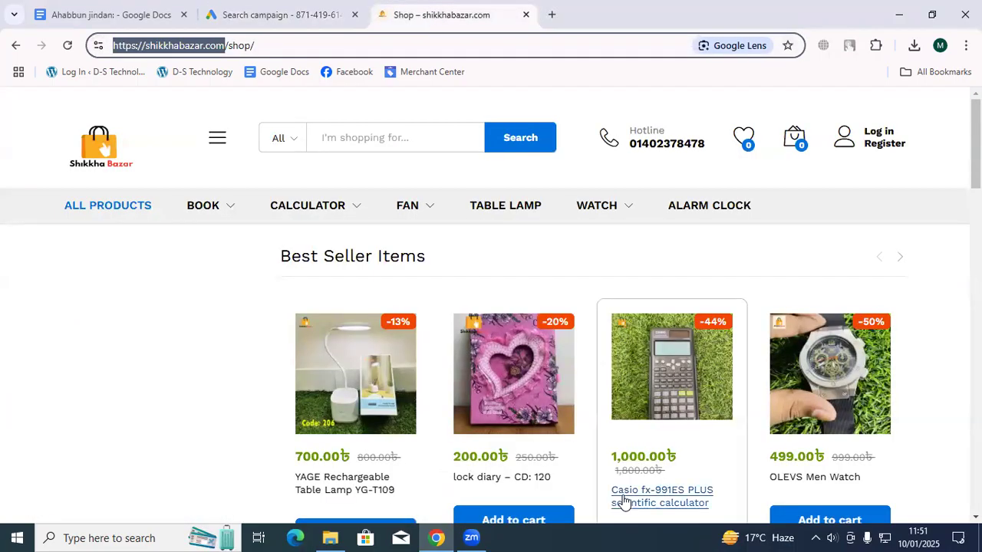
{"action": "left_click", "coordinate": [315, 19]}
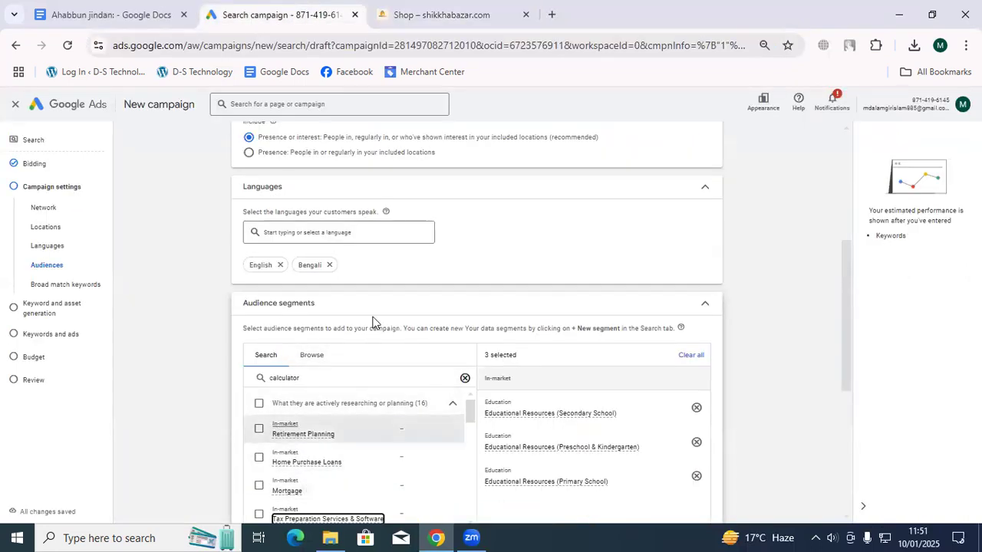
{"action": "scroll", "coordinate": [276, 460], "scroll_direction": "down", "scroll_amount": 2}
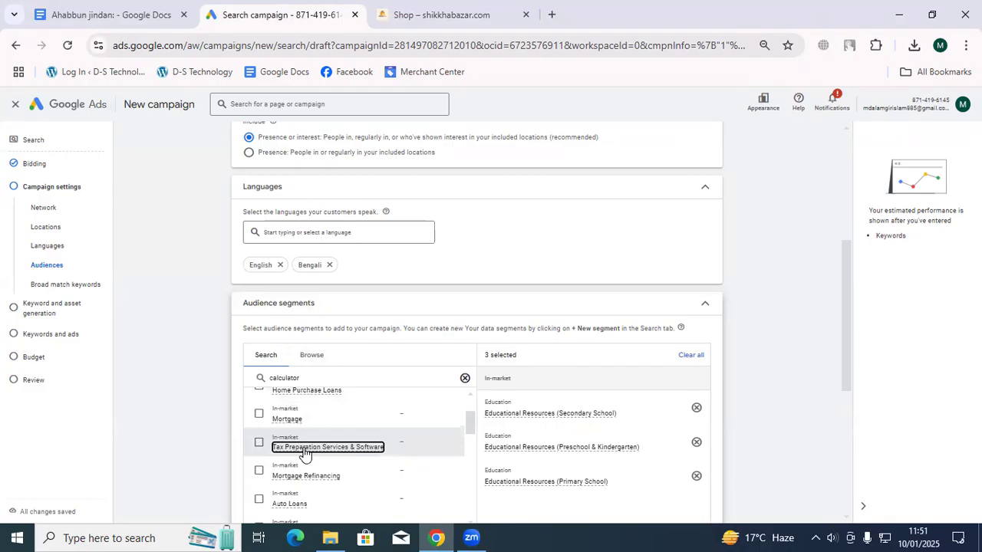
{"action": "scroll", "coordinate": [292, 437], "scroll_direction": "up", "scroll_amount": 2}
{"action": "scroll", "coordinate": [304, 370], "scroll_direction": "up", "scroll_amount": 1}
{"action": "left_click", "coordinate": [309, 448]}
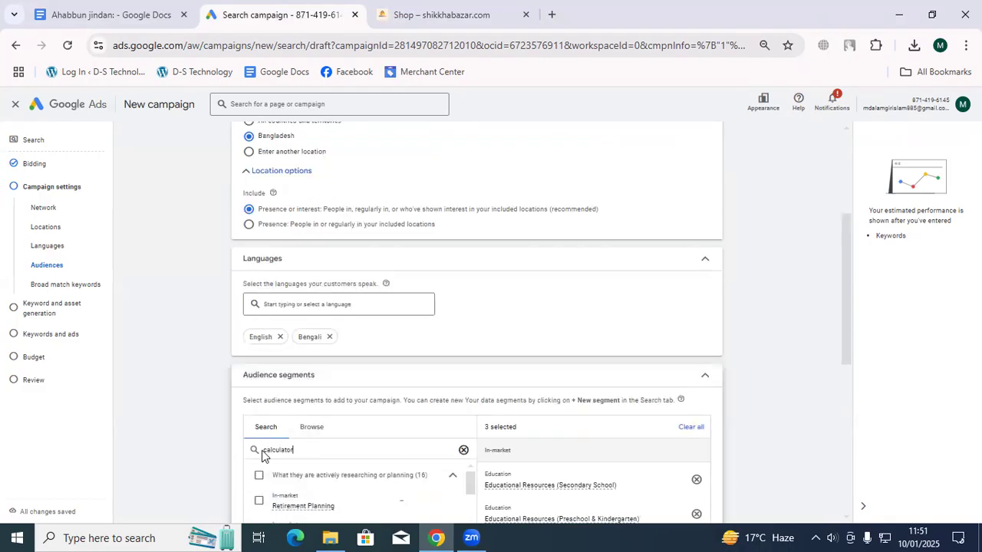
{"action": "type", "text": "basic"}
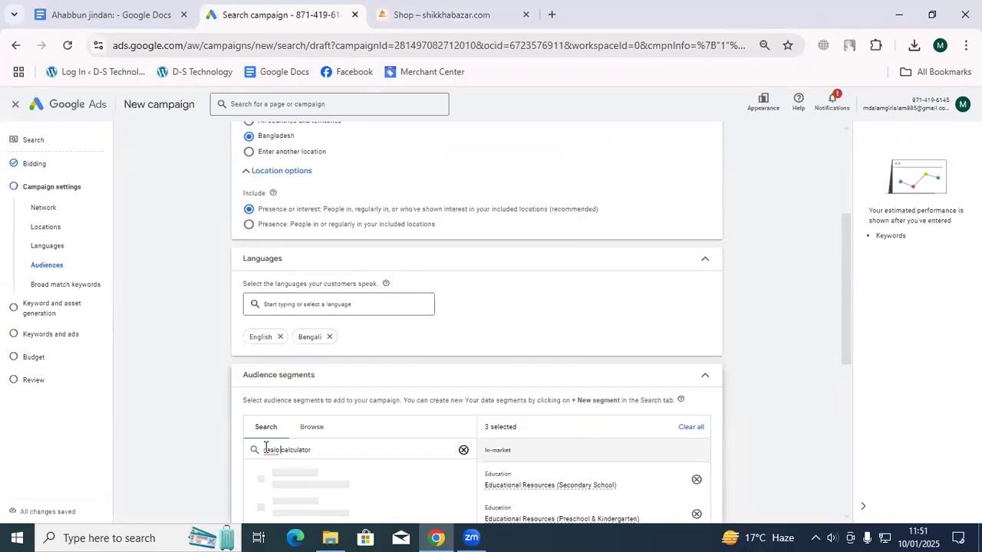
{"action": "scroll", "coordinate": [333, 493], "scroll_direction": "down", "scroll_amount": 1}
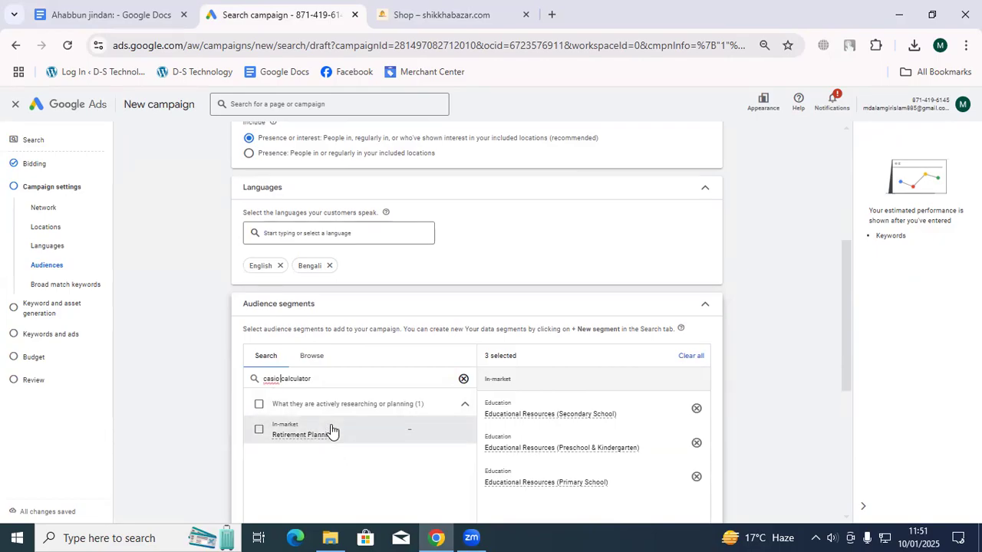
Clear the audience segment search and look through the recent and suggested segment ideas
{"action": "left_click", "coordinate": [463, 380]}
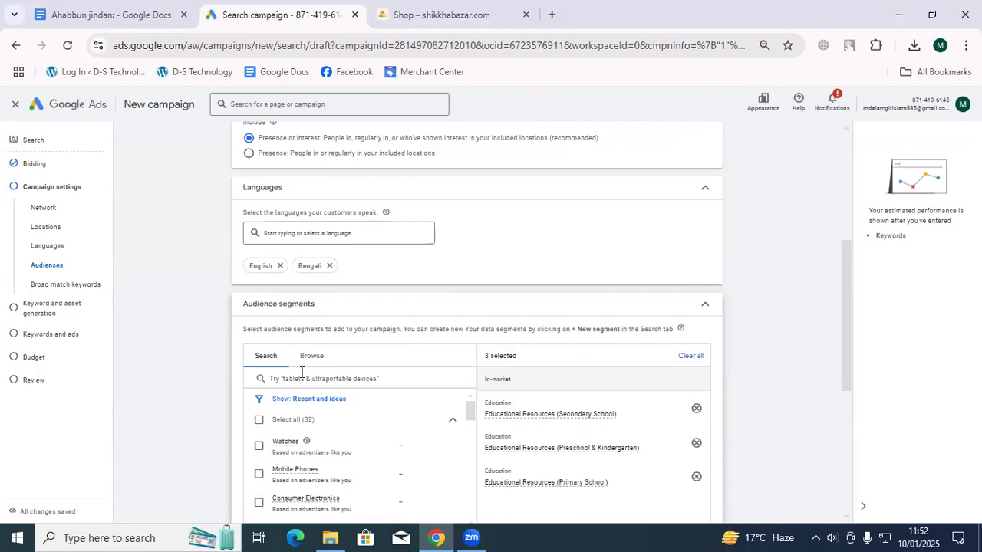
{"action": "scroll", "coordinate": [292, 453], "scroll_direction": "down", "scroll_amount": 1}
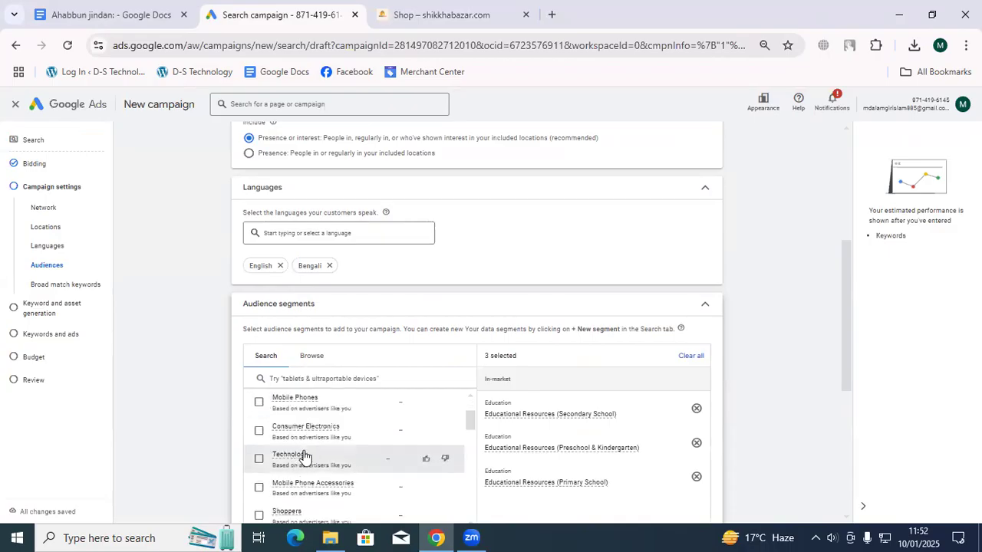
{"action": "scroll", "coordinate": [452, 464], "scroll_direction": "up", "scroll_amount": 1}
{"action": "scroll", "coordinate": [328, 456], "scroll_direction": "down", "scroll_amount": 1}
{"action": "scroll", "coordinate": [327, 464], "scroll_direction": "up", "scroll_amount": 1}
{"action": "scroll", "coordinate": [327, 464], "scroll_direction": "up", "scroll_amount": 2}
Search the audience segments for "fan light" and add the in-market Ceiling Light Fixtures and Lights & Fixtures segments
{"action": "left_click", "coordinate": [281, 377]}
{"action": "type", "text": "fa"}
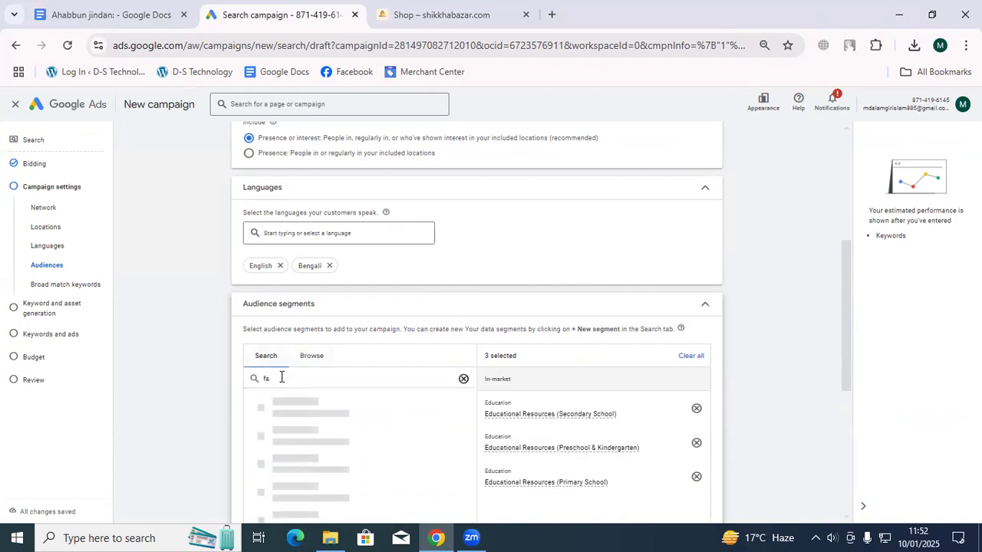
{"action": "type", "text": "s l"}
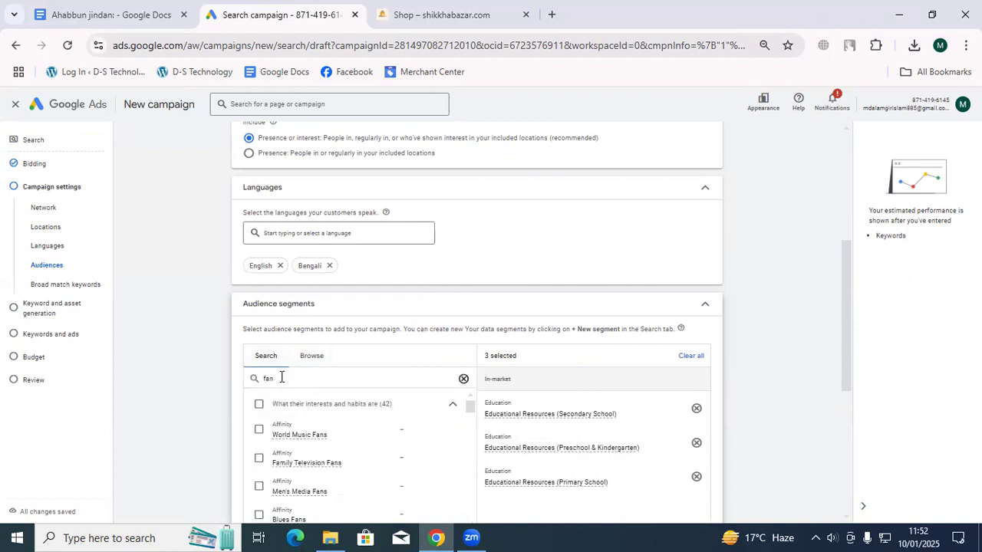
{"action": "type", "text": "ight"}
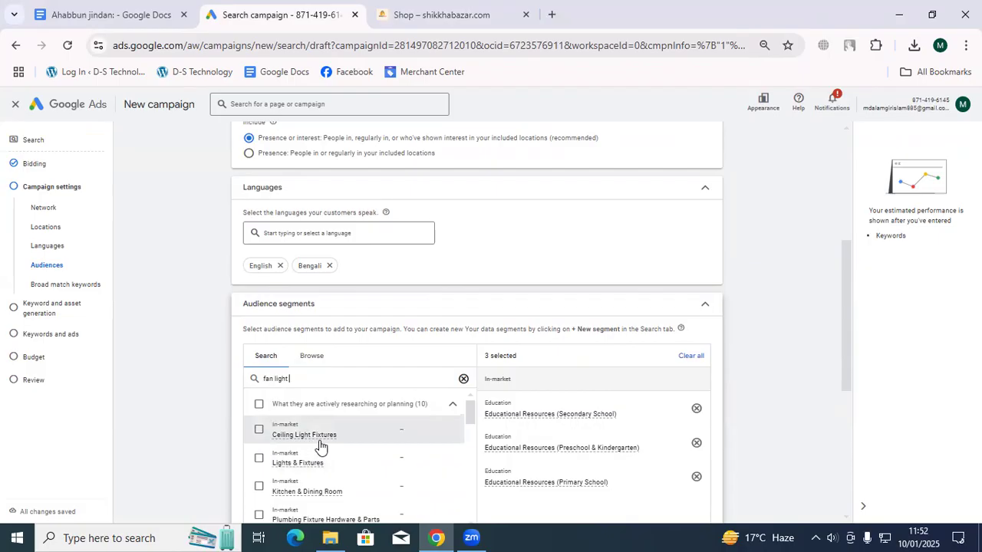
{"action": "left_click", "coordinate": [258, 429]}
{"action": "left_click", "coordinate": [258, 459]}
{"action": "scroll", "coordinate": [349, 486], "scroll_direction": "down", "scroll_amount": 2}
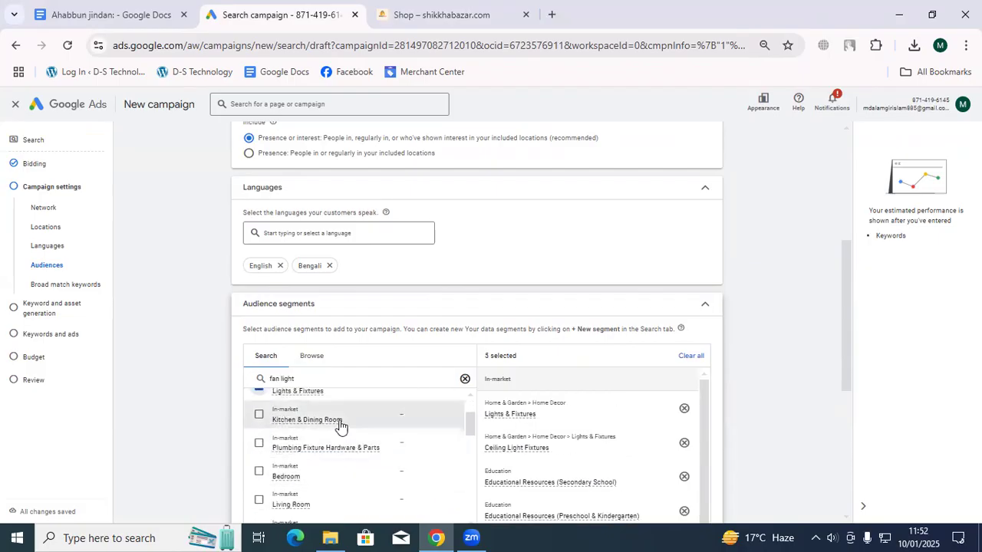
{"action": "scroll", "coordinate": [317, 483], "scroll_direction": "down", "scroll_amount": 2}
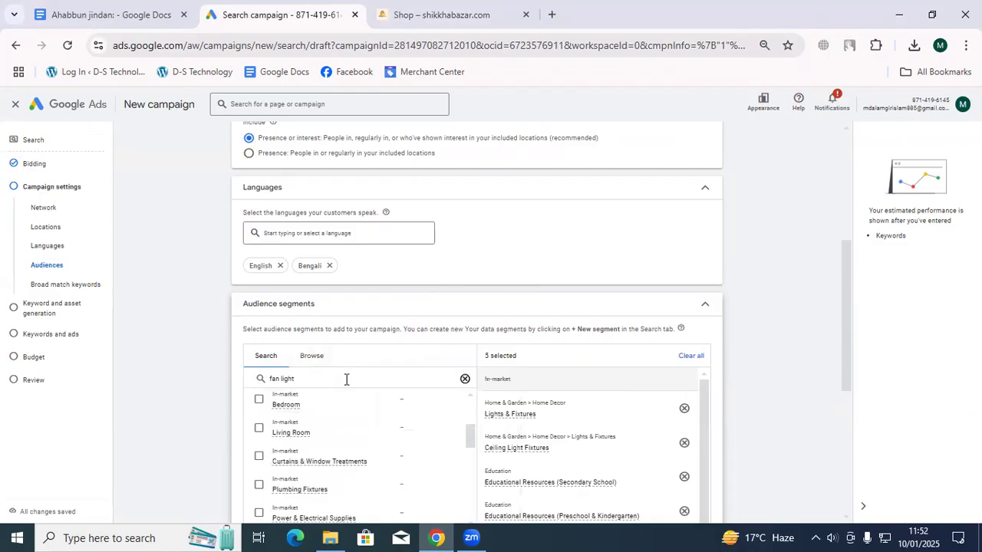
Browse the detailed demographics and add Current College Students from the Education category to the campaign audience
{"action": "scroll", "coordinate": [346, 379], "scroll_direction": "up", "scroll_amount": 1}
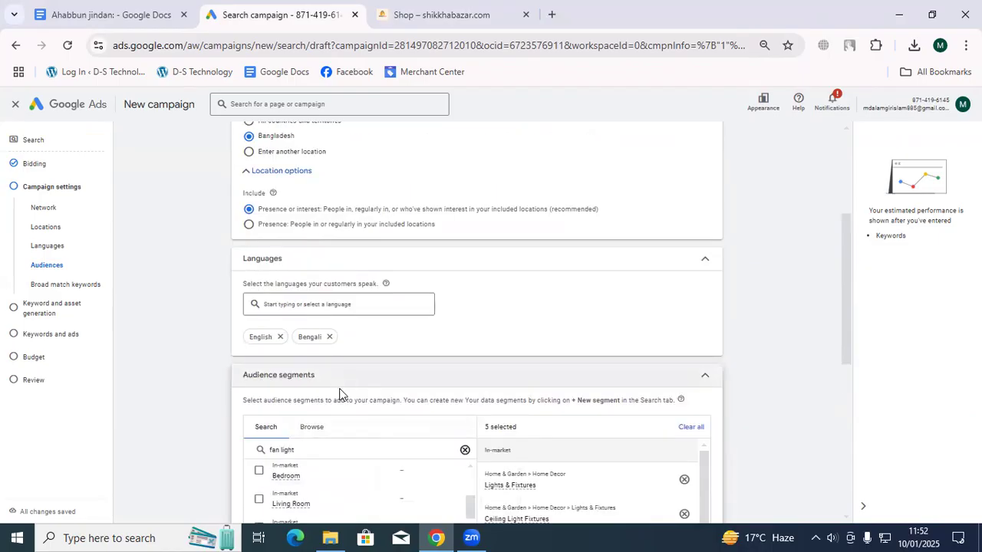
{"action": "left_click", "coordinate": [314, 431]}
{"action": "scroll", "coordinate": [346, 421], "scroll_direction": "down", "scroll_amount": 1}
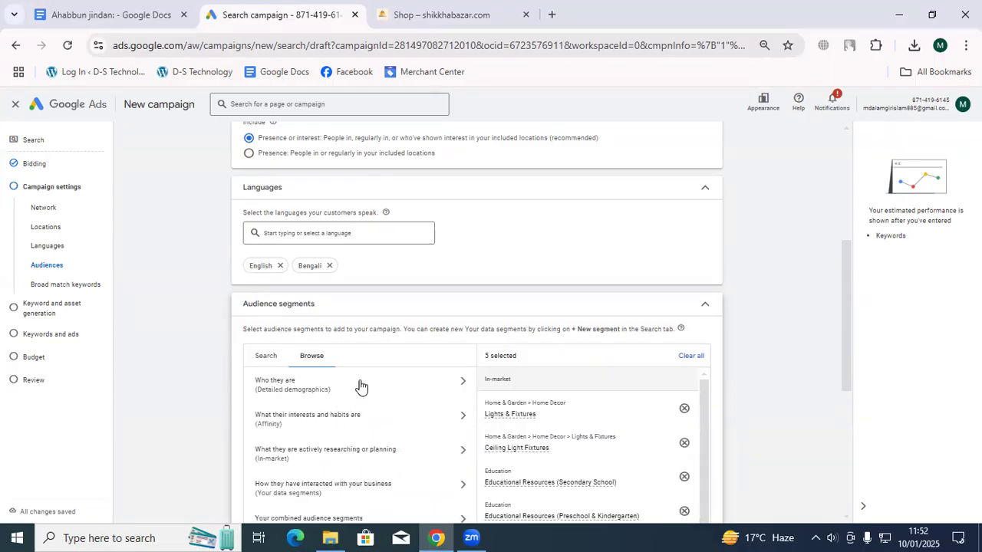
{"action": "left_click", "coordinate": [359, 386]}
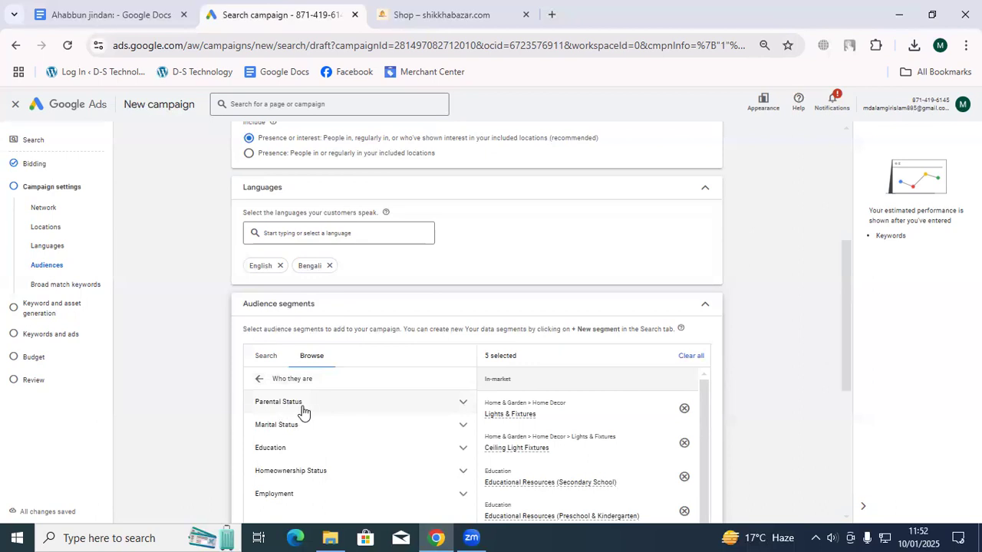
{"action": "left_click", "coordinate": [355, 406]}
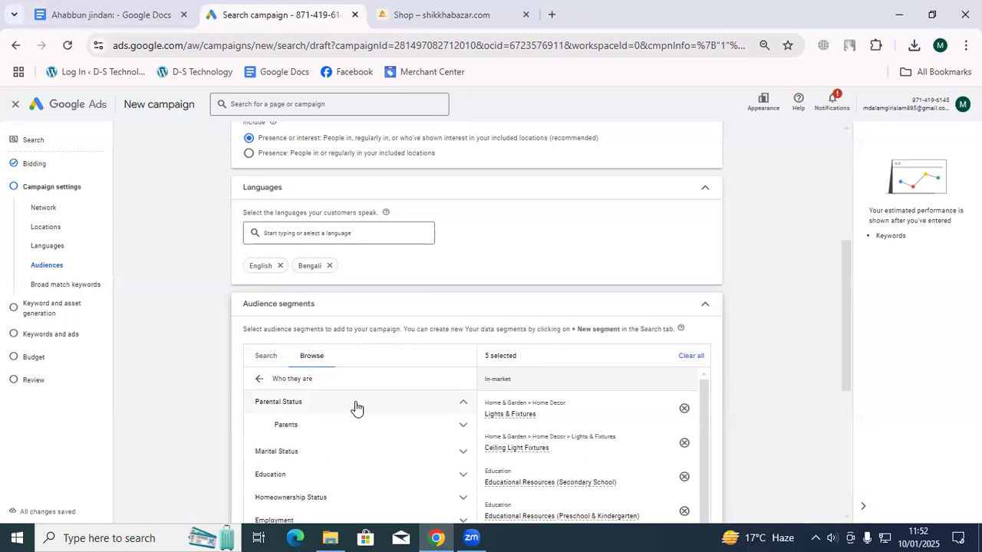
{"action": "left_click", "coordinate": [355, 407]}
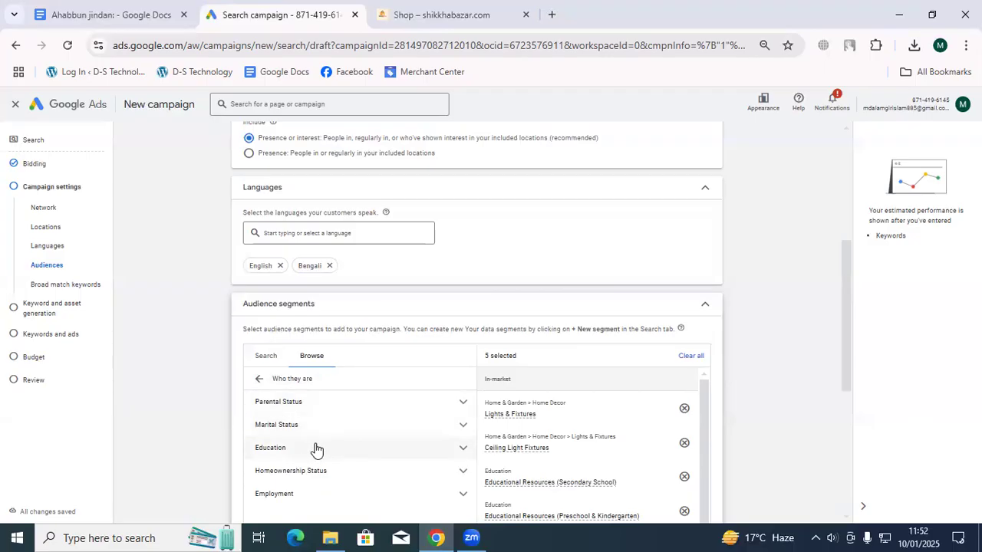
{"action": "left_click", "coordinate": [289, 451]}
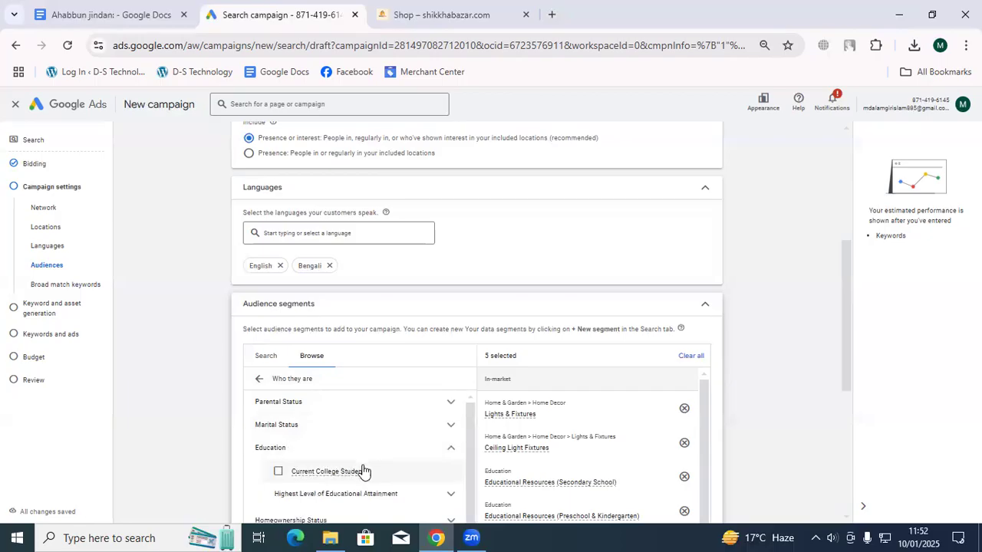
{"action": "left_click", "coordinate": [284, 474]}
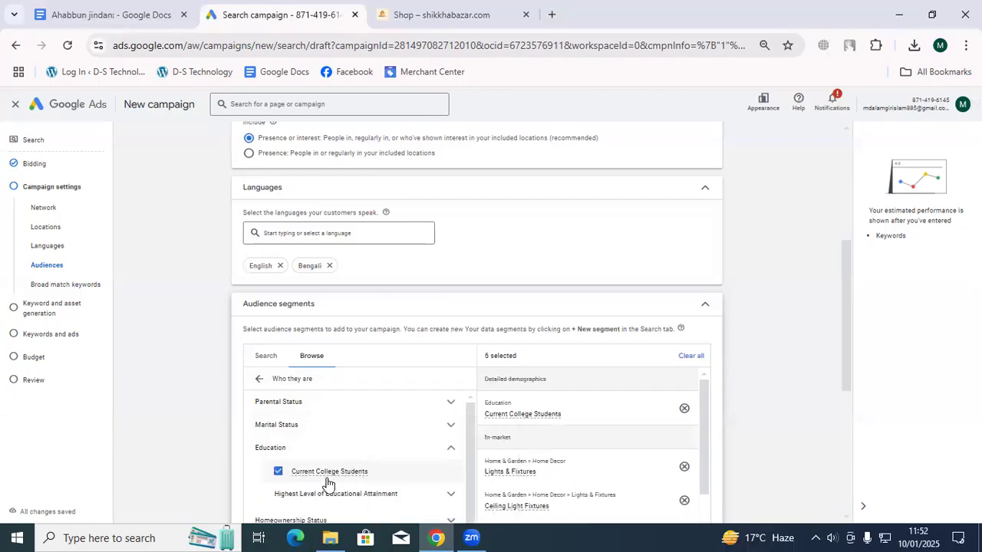
Expand the Employment category in the detailed demographics and look through the available subcategories
{"action": "scroll", "coordinate": [336, 475], "scroll_direction": "down", "scroll_amount": 3}
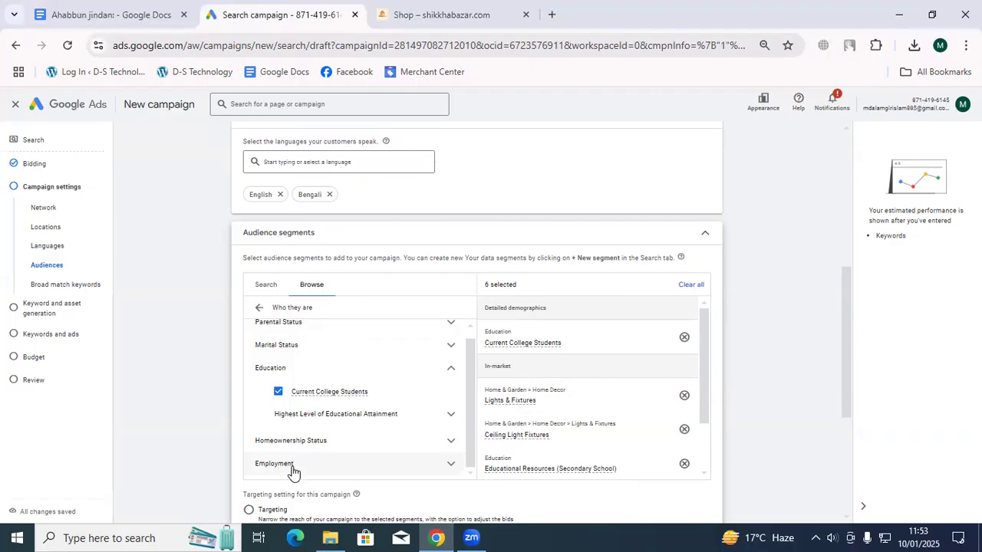
{"action": "left_click", "coordinate": [324, 460]}
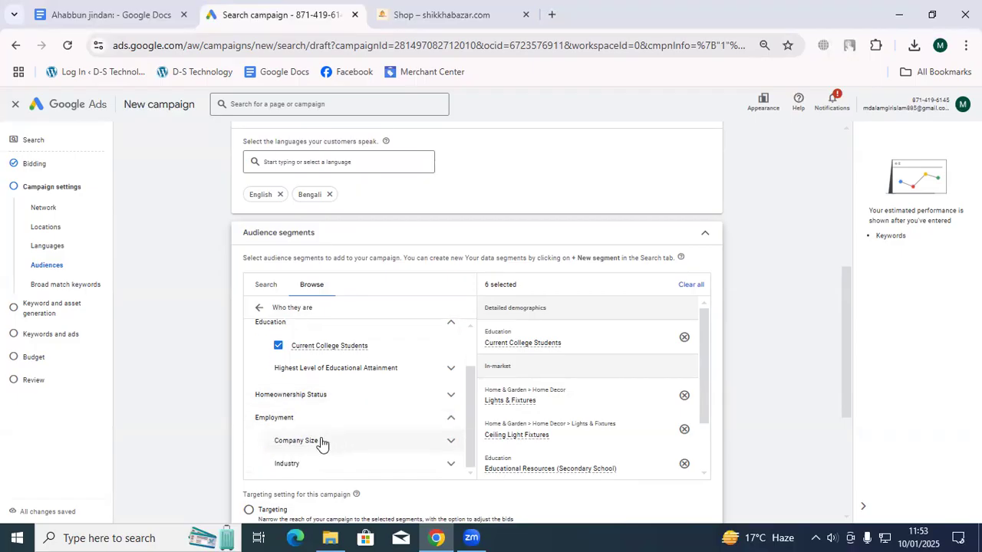
{"action": "scroll", "coordinate": [313, 445], "scroll_direction": "down", "scroll_amount": 1}
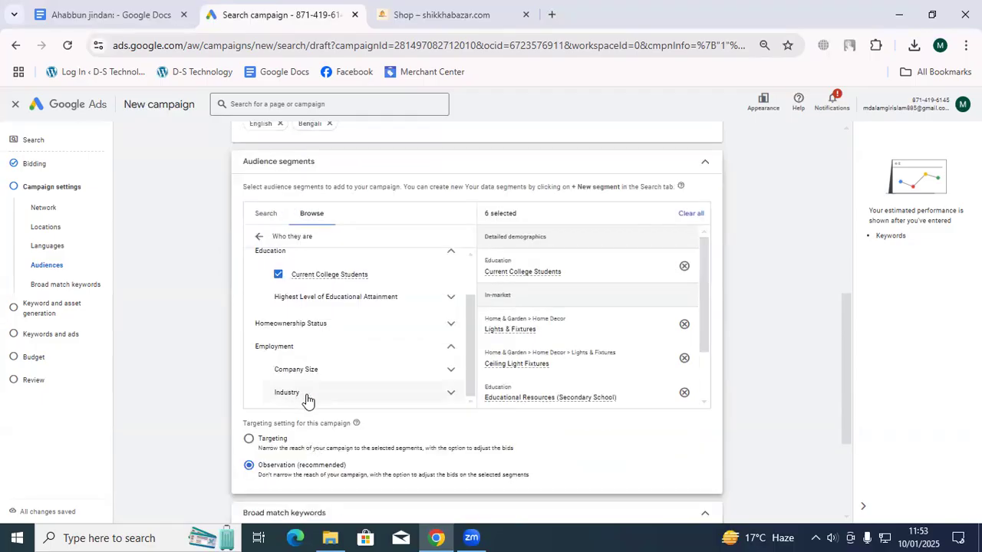
{"action": "scroll", "coordinate": [324, 416], "scroll_direction": "up", "scroll_amount": 1}
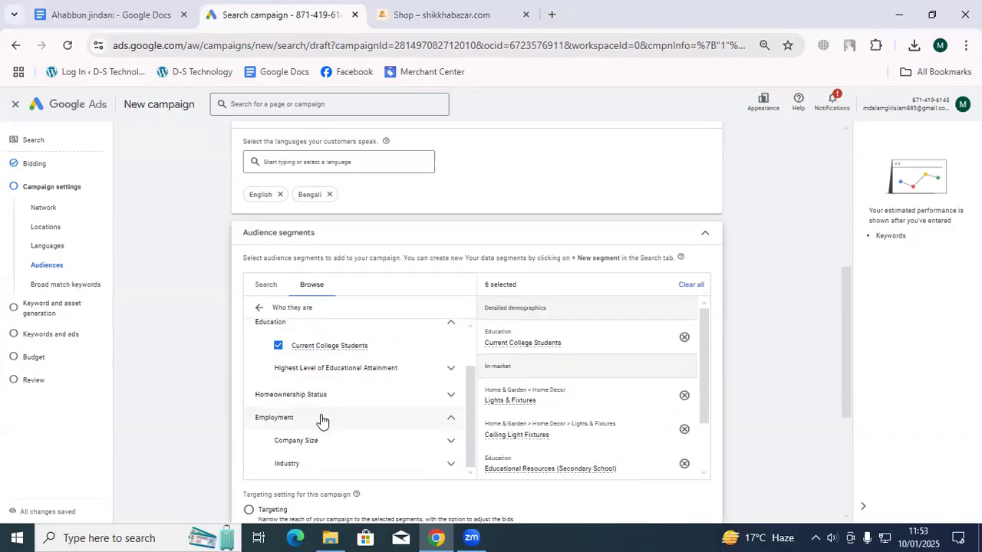
{"action": "scroll", "coordinate": [311, 416], "scroll_direction": "up", "scroll_amount": 1}
{"action": "scroll", "coordinate": [310, 416], "scroll_direction": "up", "scroll_amount": 2}
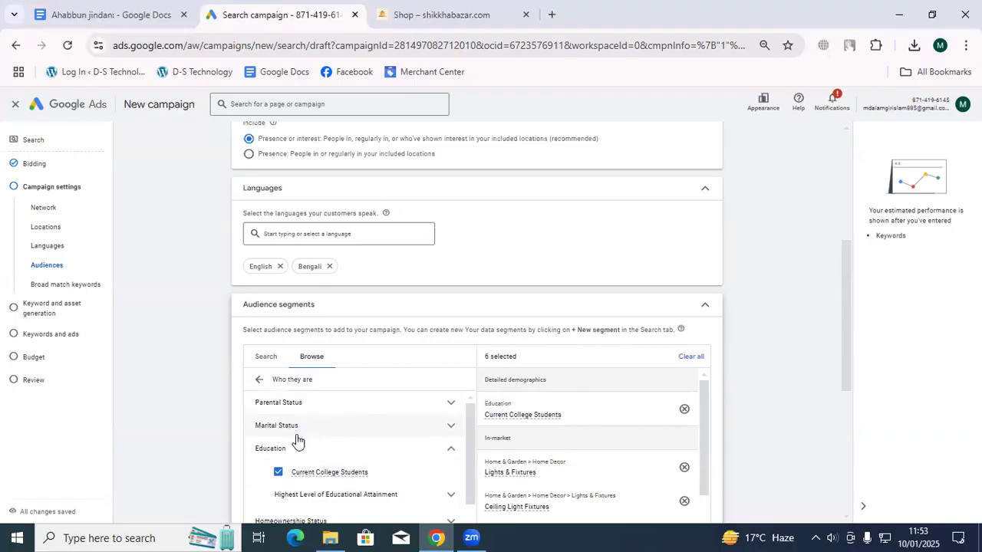
{"action": "scroll", "coordinate": [298, 469], "scroll_direction": "up", "scroll_amount": 1}
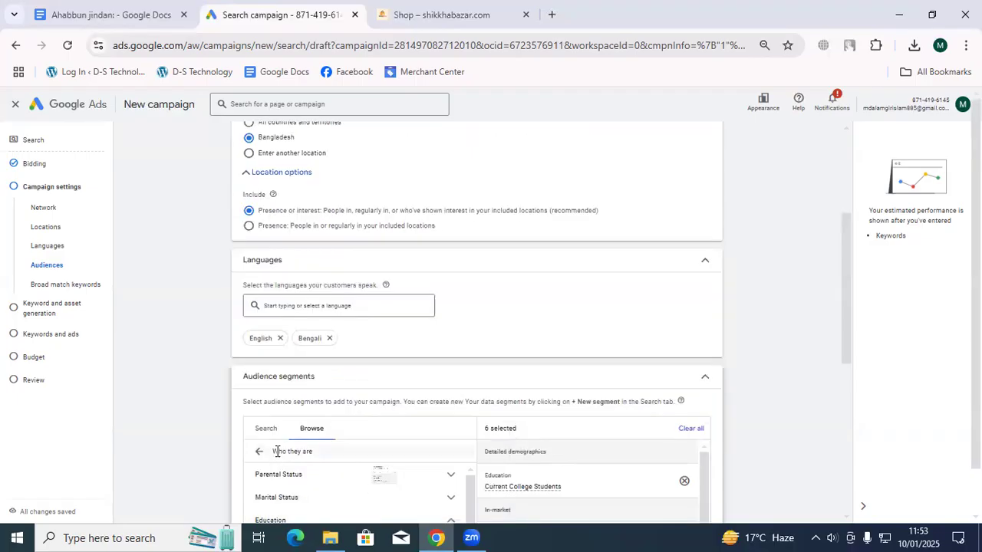
Check the product categories and best-seller items on the shikkhabazar.com shop page, and return to the campaign draft
{"action": "left_click", "coordinate": [418, 11]}
{"action": "scroll", "coordinate": [671, 436], "scroll_direction": "down", "scroll_amount": 1}
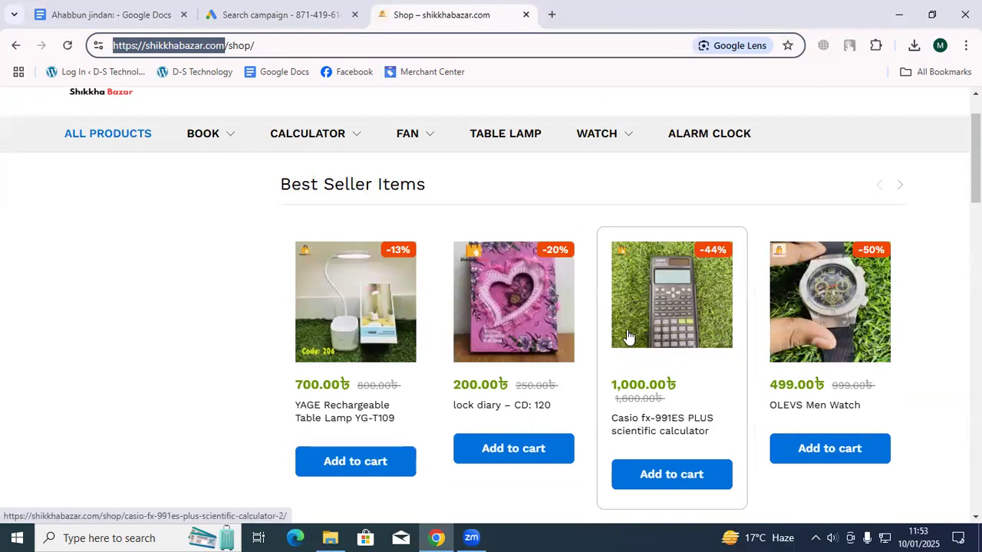
{"action": "scroll", "coordinate": [391, 367], "scroll_direction": "up", "scroll_amount": 1}
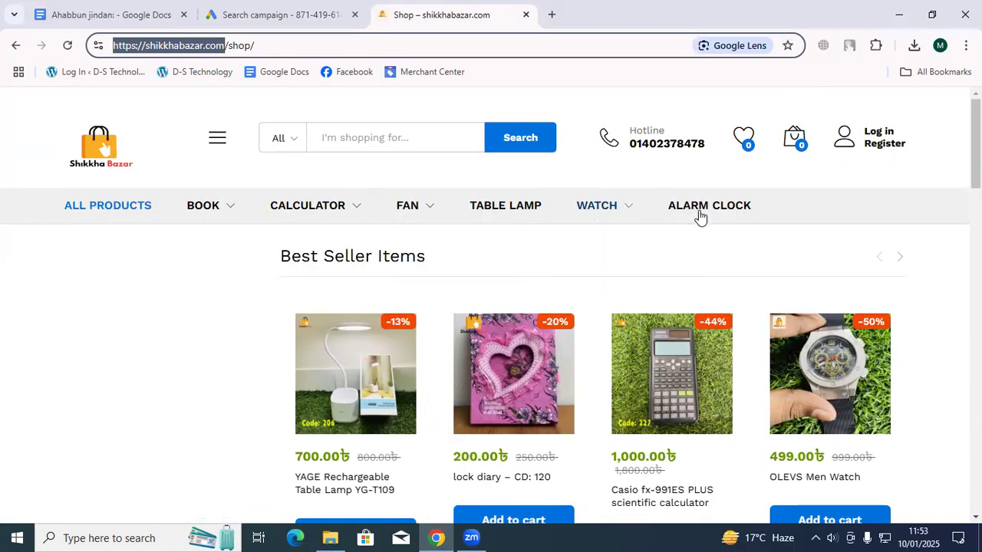
{"action": "left_click", "coordinate": [281, 14]}
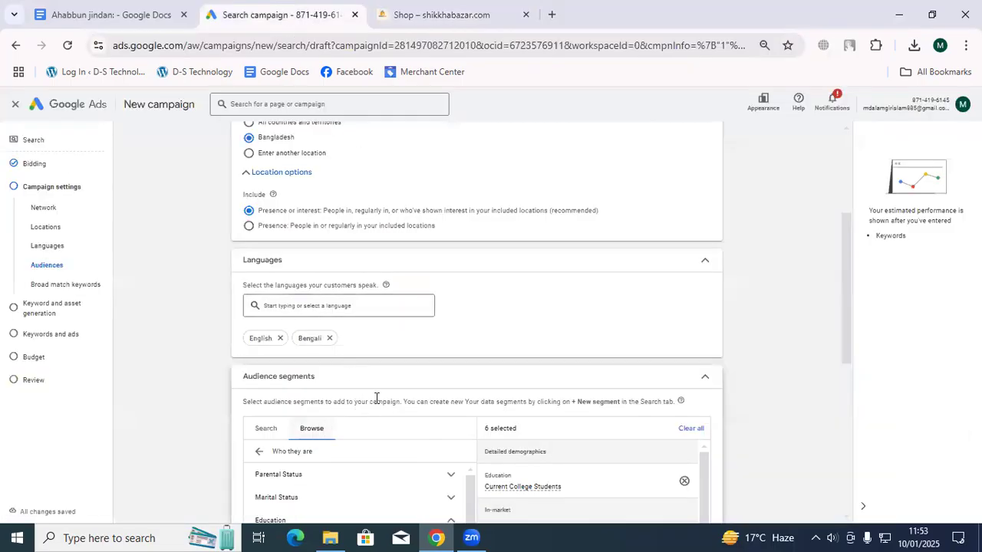
Review the detailed demographics, the selected audience segments, the campaign's targeting setting and the broad match keywords options
{"action": "scroll", "coordinate": [340, 428], "scroll_direction": "down", "scroll_amount": 1}
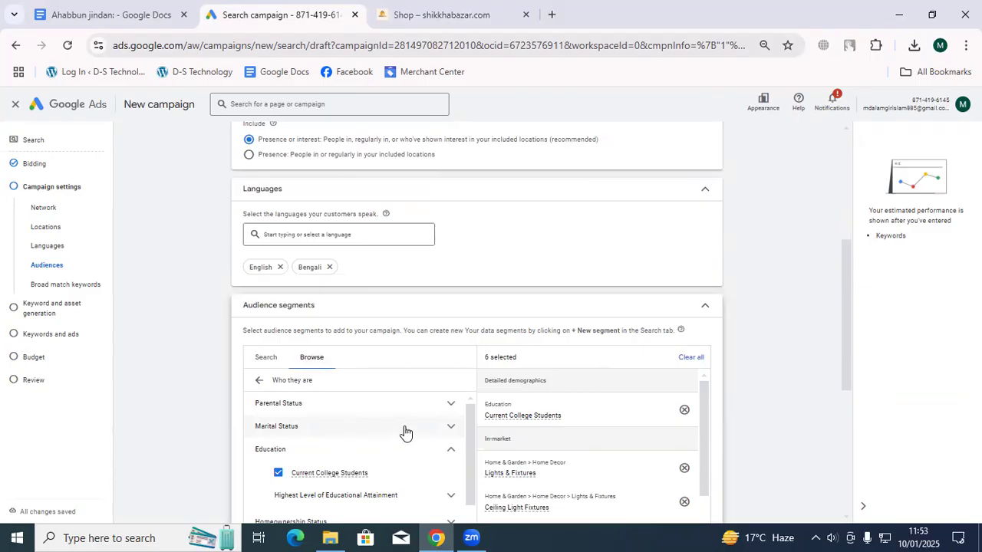
{"action": "scroll", "coordinate": [356, 445], "scroll_direction": "down", "scroll_amount": 2}
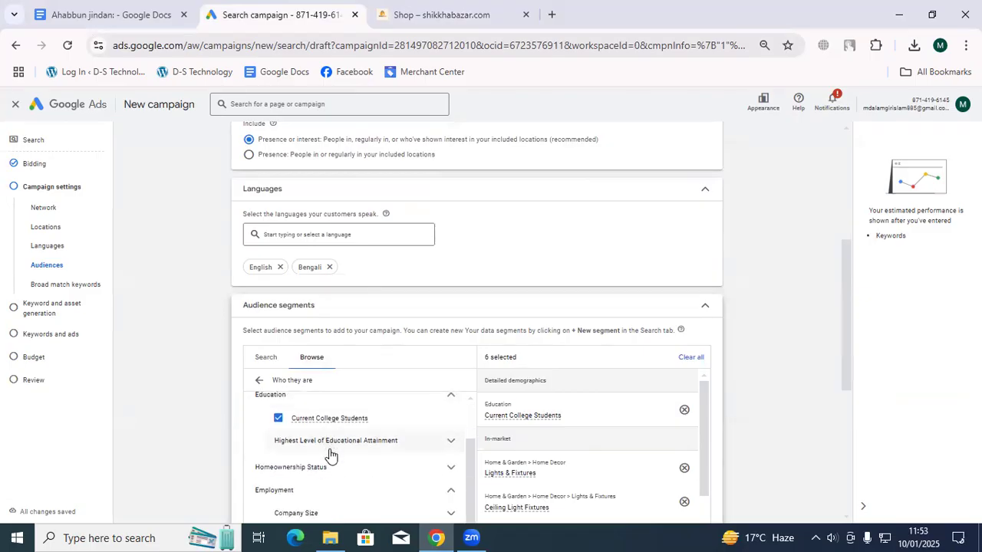
{"action": "scroll", "coordinate": [329, 457], "scroll_direction": "down", "scroll_amount": 1}
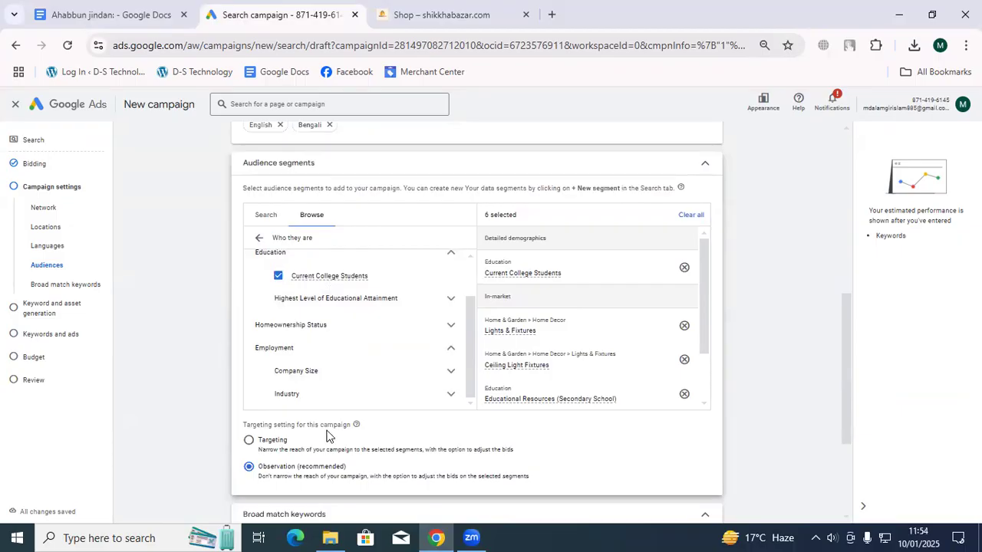
{"action": "scroll", "coordinate": [332, 458], "scroll_direction": "down", "scroll_amount": 1}
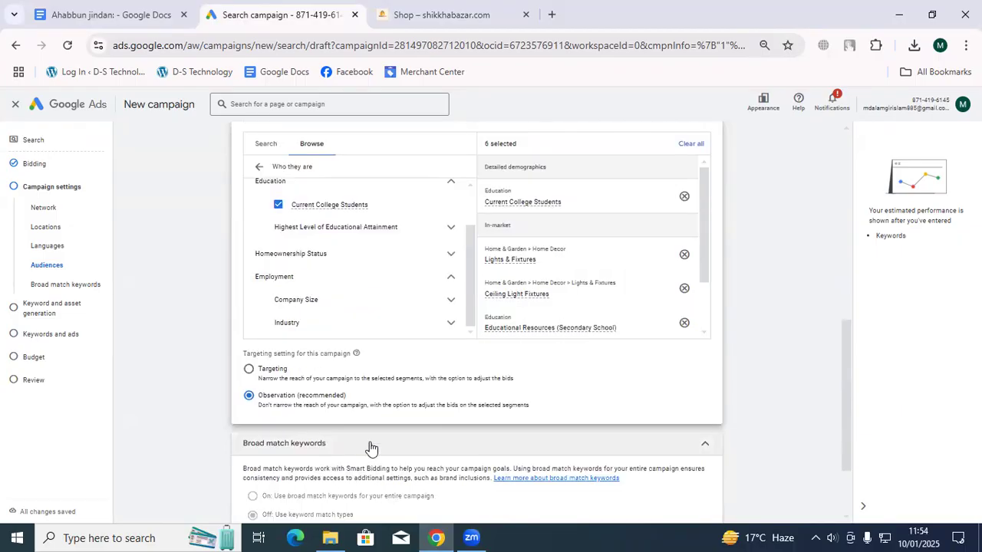
{"action": "scroll", "coordinate": [296, 404], "scroll_direction": "up", "scroll_amount": 1}
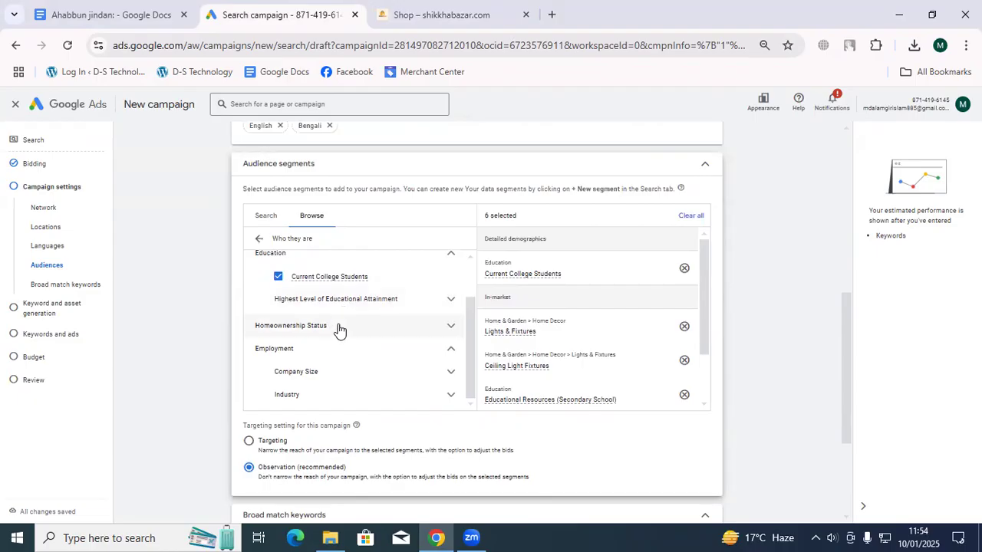
{"action": "scroll", "coordinate": [346, 329], "scroll_direction": "down", "scroll_amount": 1}
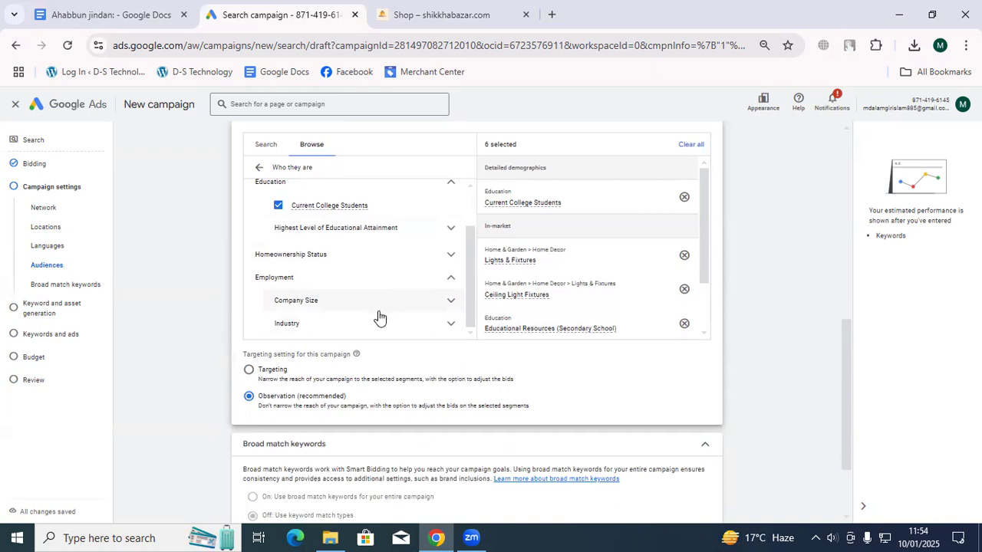
{"action": "scroll", "coordinate": [380, 316], "scroll_direction": "up", "scroll_amount": 2}
{"action": "scroll", "coordinate": [379, 314], "scroll_direction": "down", "scroll_amount": 2}
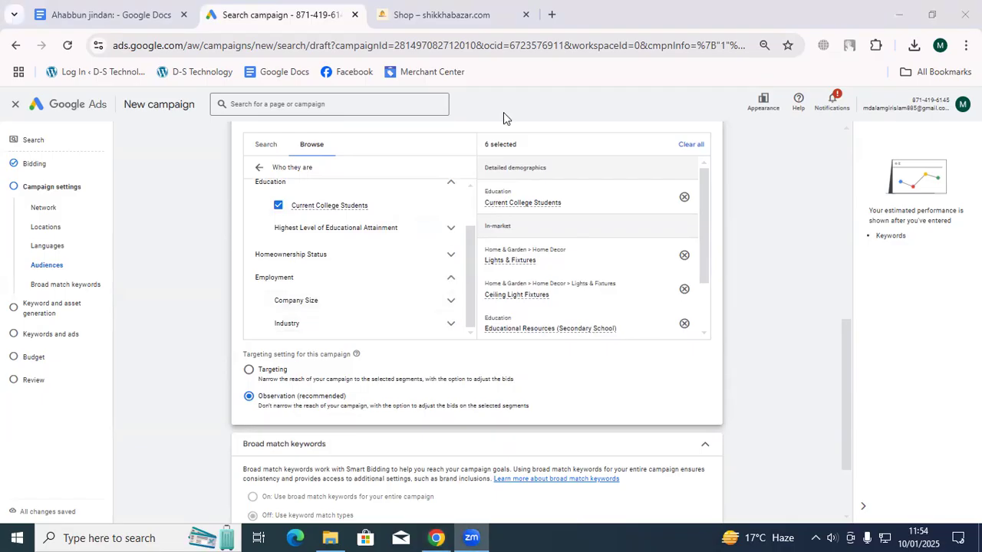
{"action": "scroll", "coordinate": [347, 413], "scroll_direction": "down", "scroll_amount": 1}
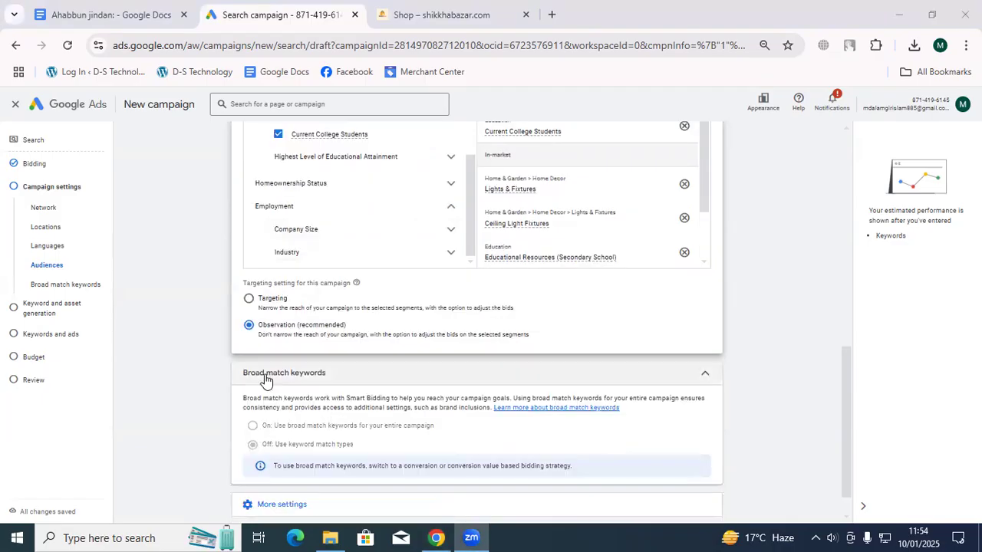
{"action": "scroll", "coordinate": [309, 390], "scroll_direction": "down", "scroll_amount": 1}
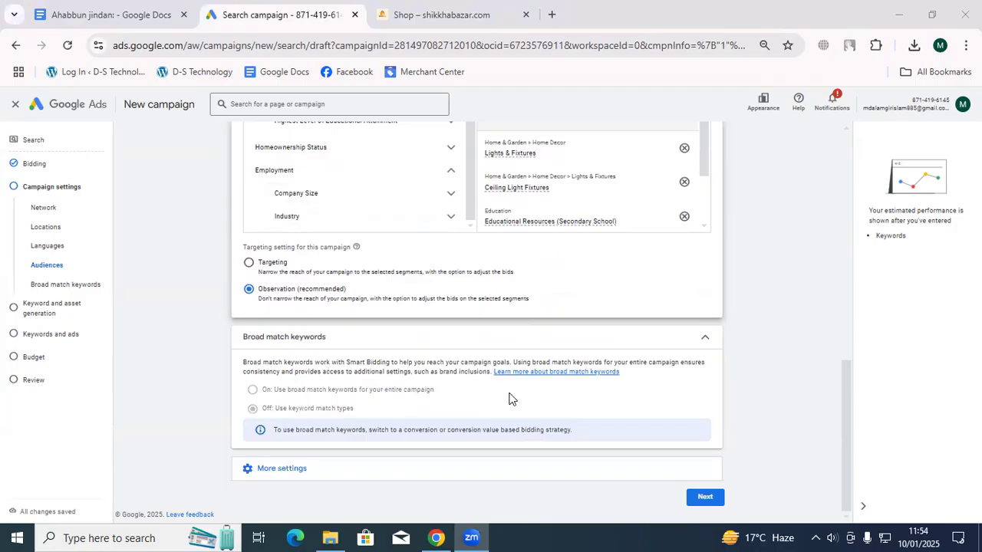
Examine the campaign's start and end date settings, including the option to select a specific end date
{"action": "left_click", "coordinate": [330, 469]}
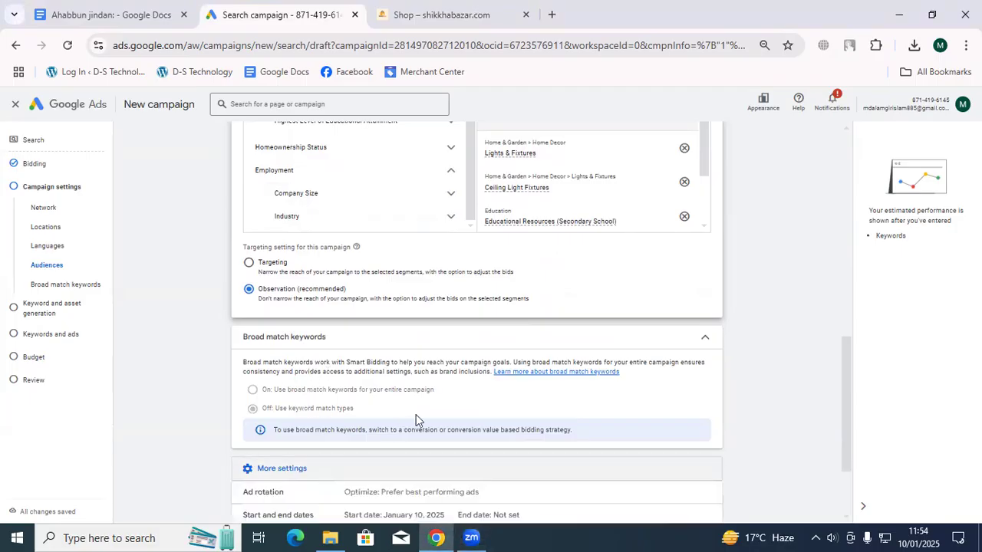
{"action": "scroll", "coordinate": [420, 388], "scroll_direction": "down", "scroll_amount": 1}
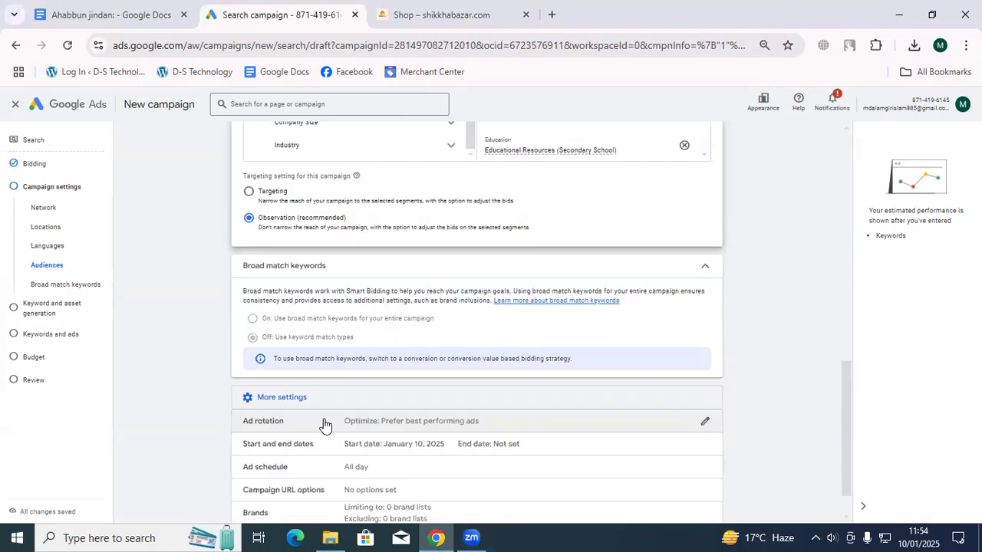
{"action": "scroll", "coordinate": [324, 424], "scroll_direction": "down", "scroll_amount": 1}
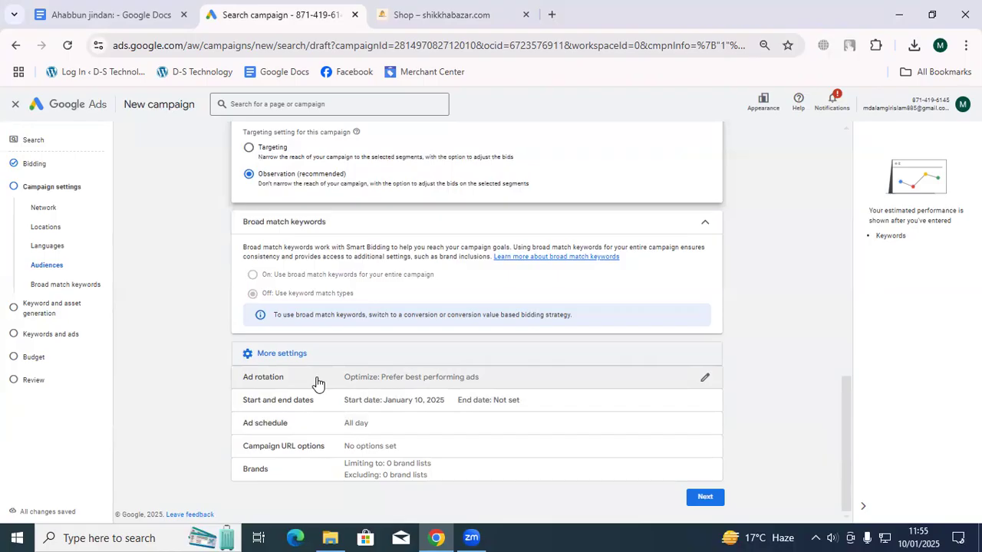
{"action": "left_click", "coordinate": [409, 407]}
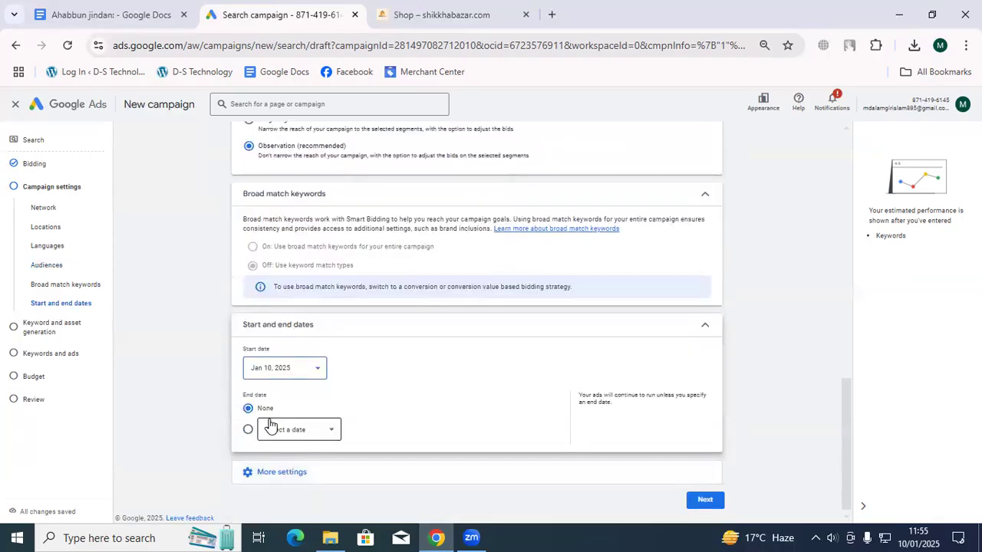
{"action": "left_click", "coordinate": [248, 429]}
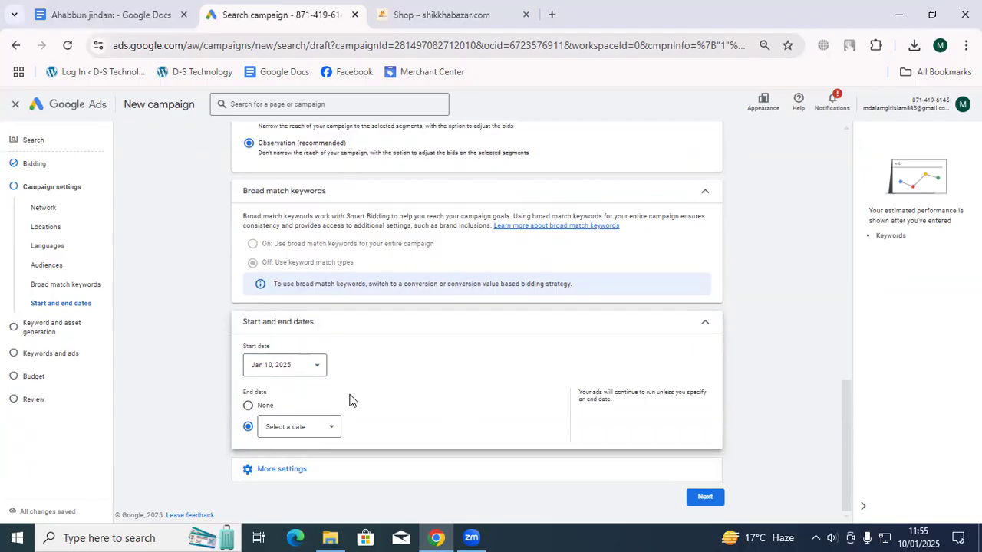
{"action": "left_click", "coordinate": [363, 329]}
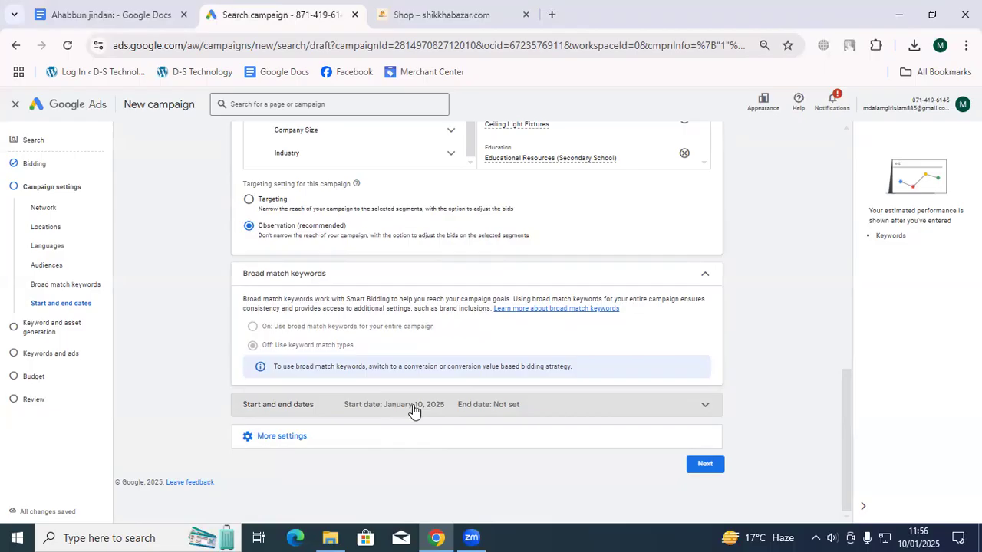
Open the campaign's ad schedule and look through the choices for days and start and end times
{"action": "left_click", "coordinate": [330, 440]}
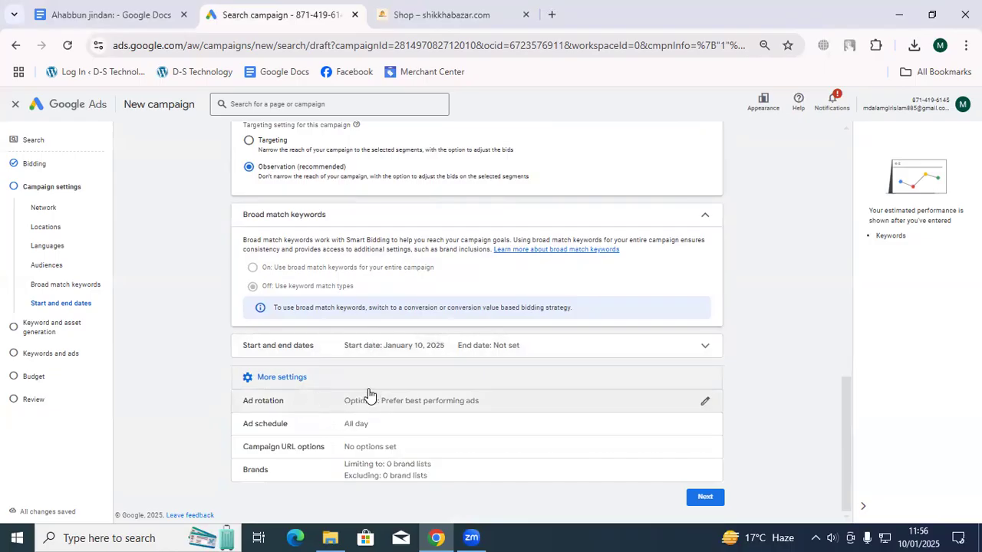
{"action": "left_click", "coordinate": [372, 427]}
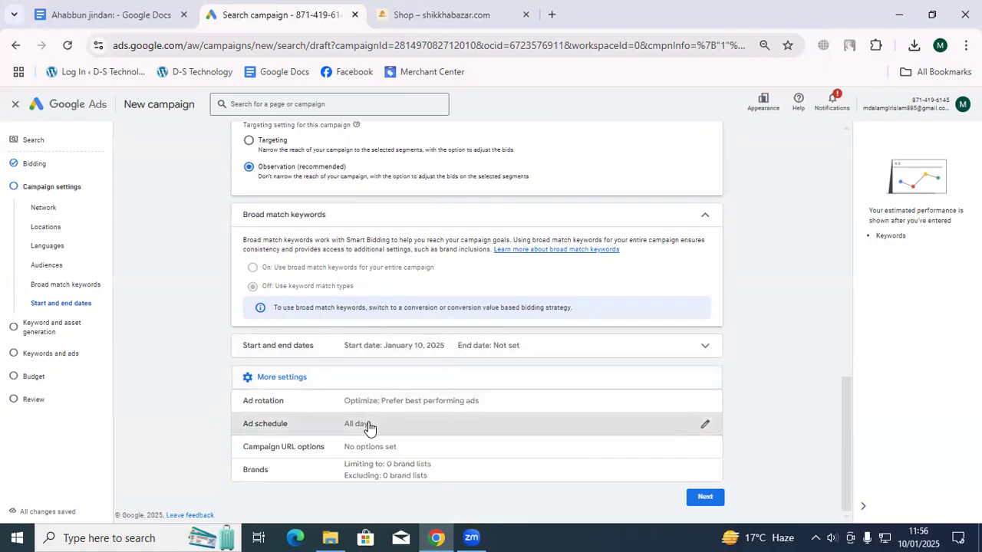
{"action": "scroll", "coordinate": [310, 380], "scroll_direction": "down", "scroll_amount": 1}
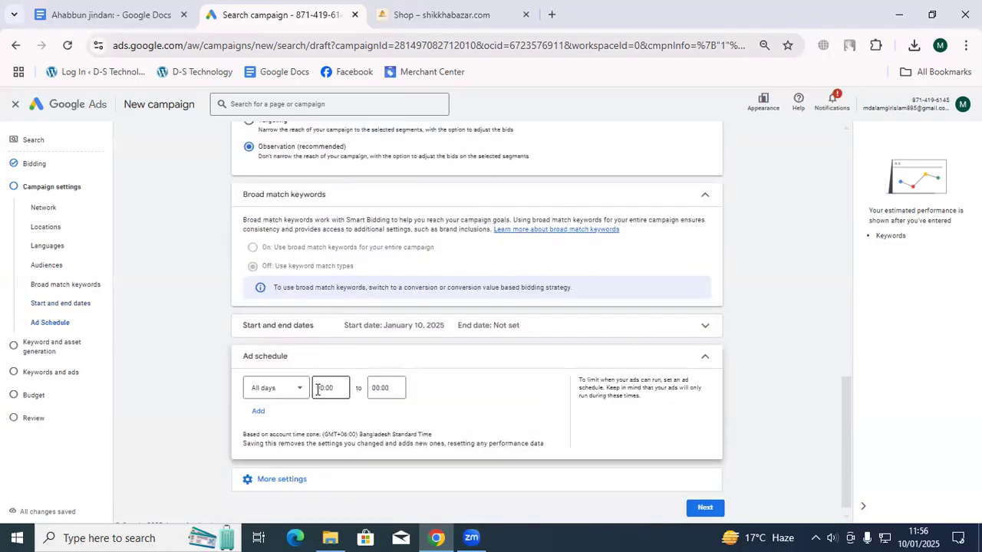
{"action": "left_click", "coordinate": [291, 389]}
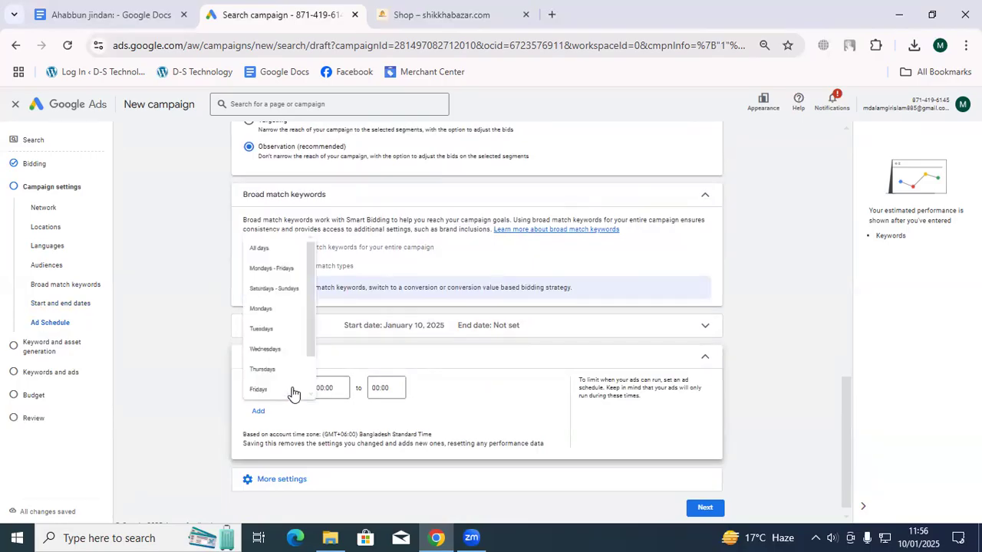
{"action": "left_click", "coordinate": [459, 379]}
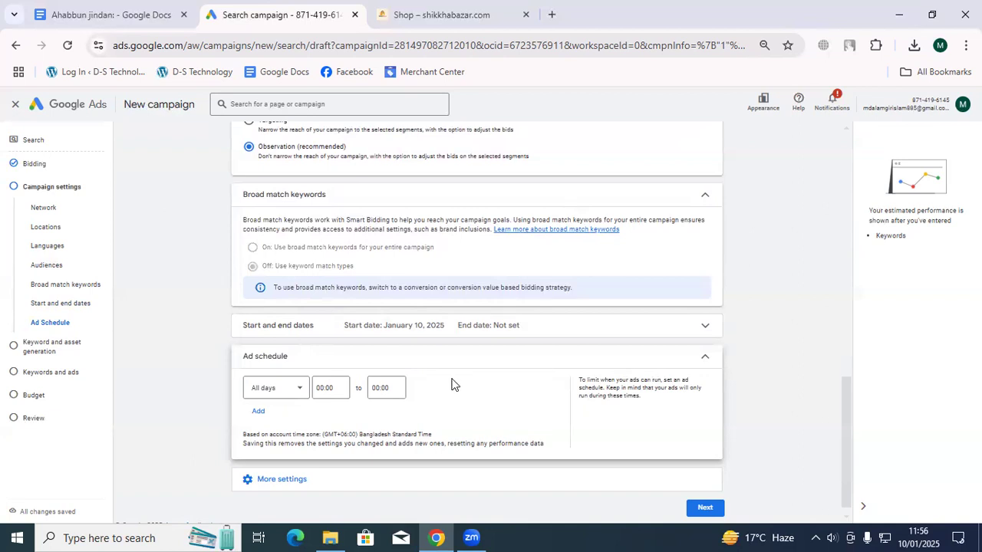
{"action": "left_click", "coordinate": [322, 388]}
{"action": "left_click", "coordinate": [378, 389]}
{"action": "left_click", "coordinate": [330, 387]}
{"action": "left_click", "coordinate": [330, 387]}
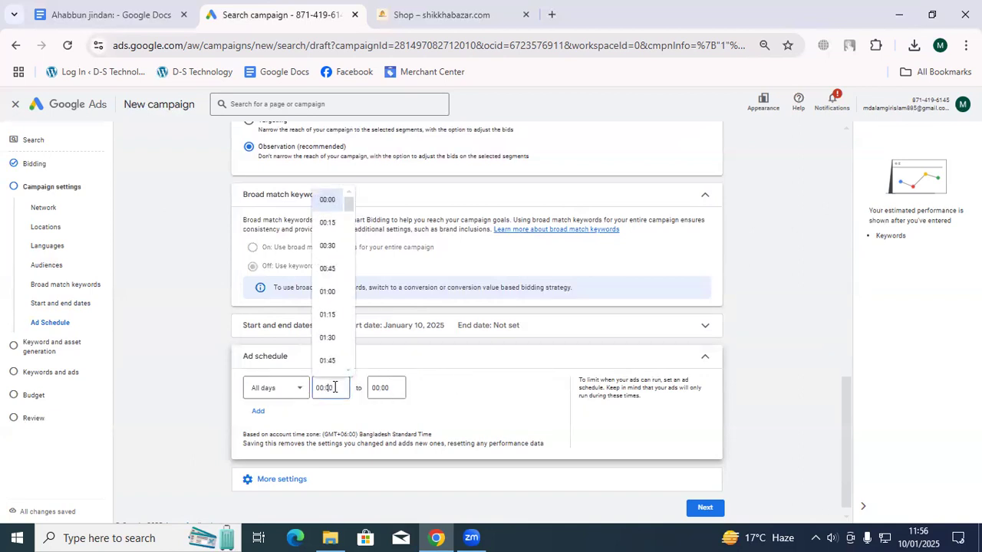
{"action": "left_click", "coordinate": [426, 390]}
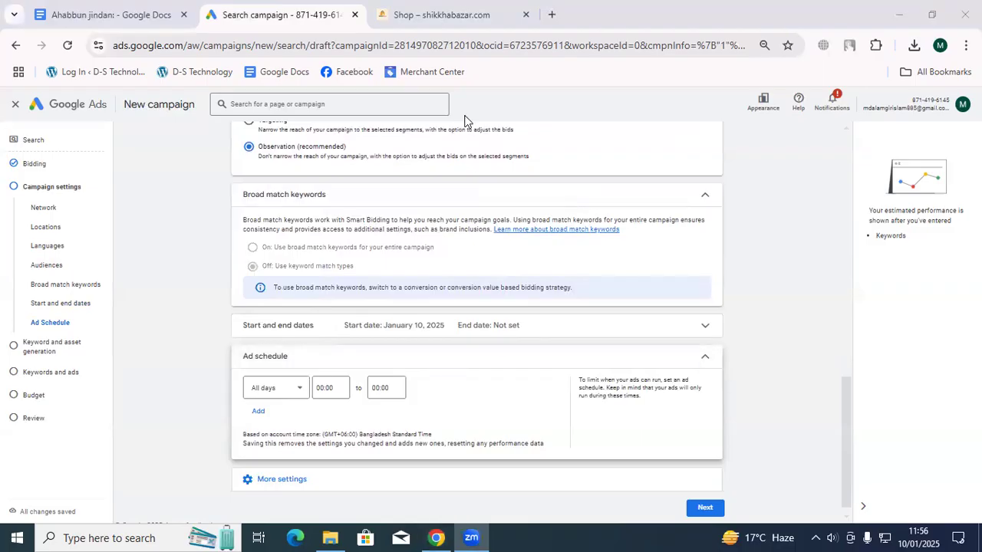
Recheck the campaign's start and end dates alongside the ad schedule's days and hours
{"action": "scroll", "coordinate": [283, 354], "scroll_direction": "down", "scroll_amount": 1}
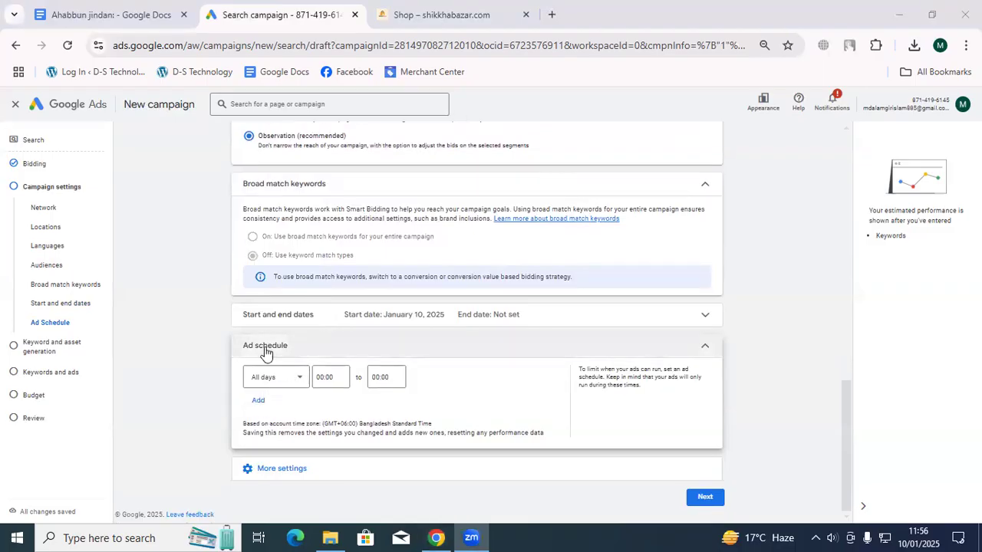
{"action": "left_click", "coordinate": [538, 316]}
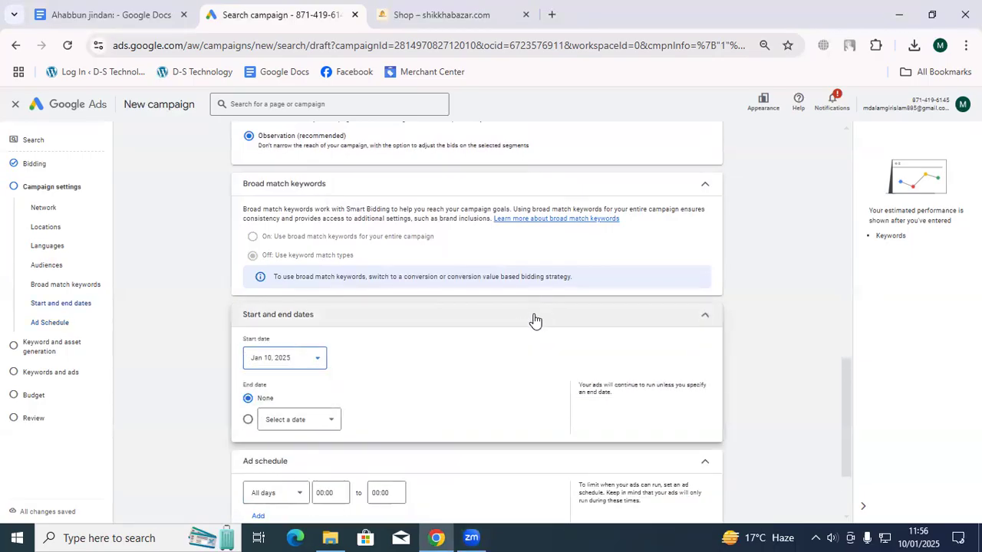
{"action": "scroll", "coordinate": [274, 390], "scroll_direction": "down", "scroll_amount": 1}
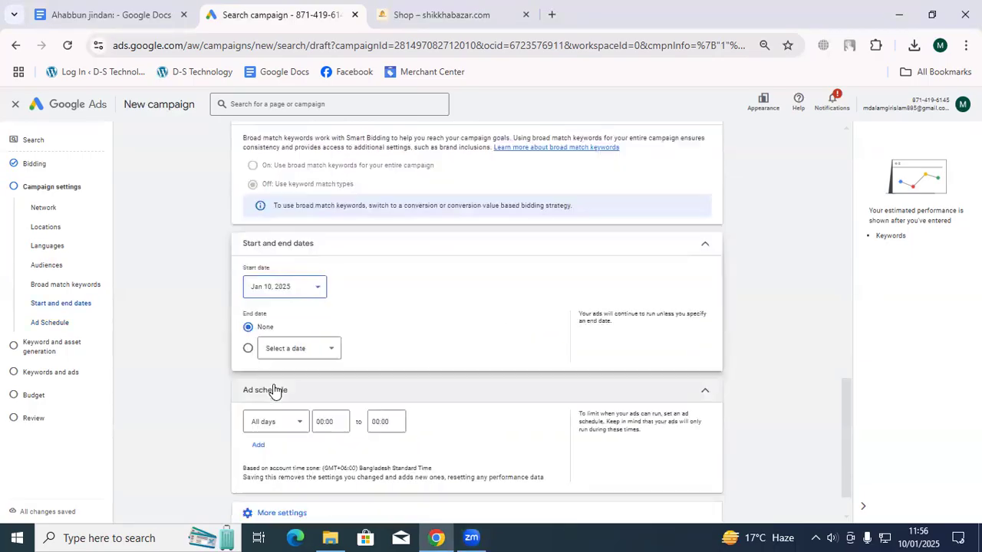
{"action": "left_click", "coordinate": [463, 246]}
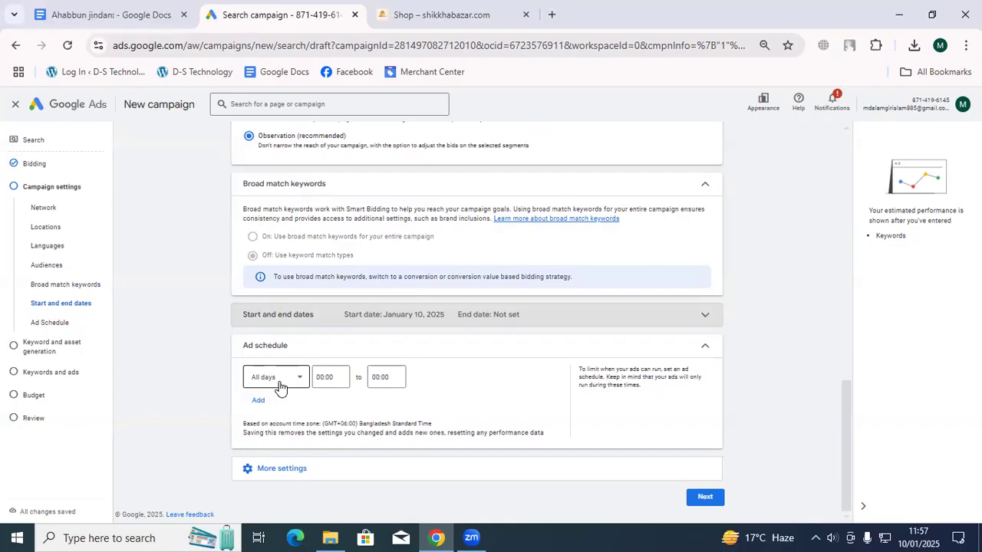
{"action": "left_click", "coordinate": [322, 374]}
Examine the campaign's brand inclusion and exclusion settings and the remaining additional settings
{"action": "left_click", "coordinate": [277, 470]}
{"action": "scroll", "coordinate": [318, 417], "scroll_direction": "down", "scroll_amount": 1}
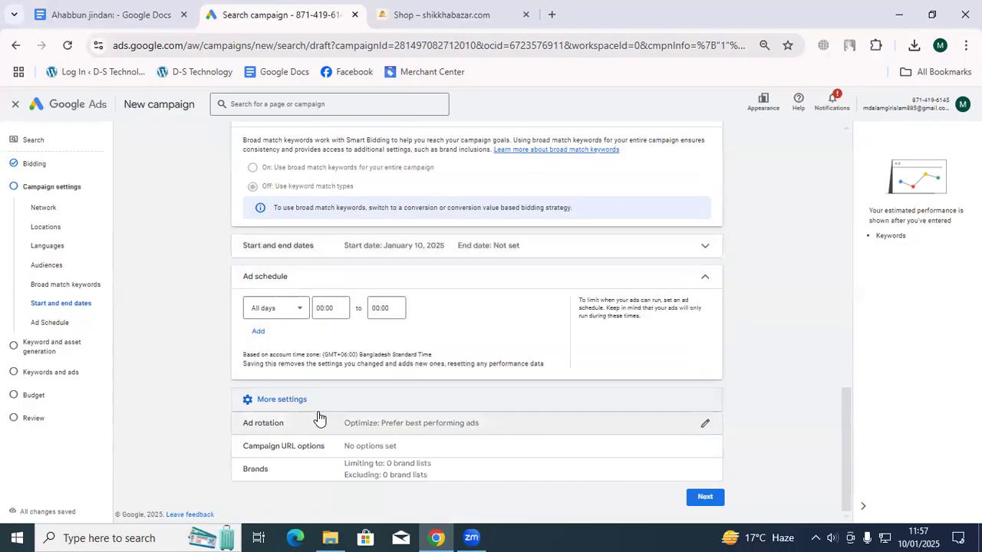
{"action": "left_click", "coordinate": [299, 475]}
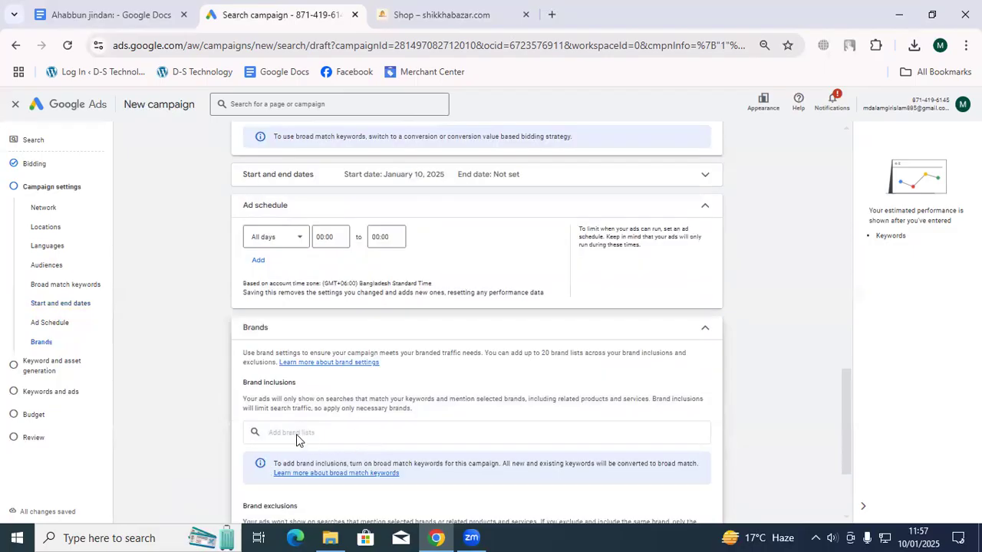
{"action": "scroll", "coordinate": [313, 436], "scroll_direction": "down", "scroll_amount": 2}
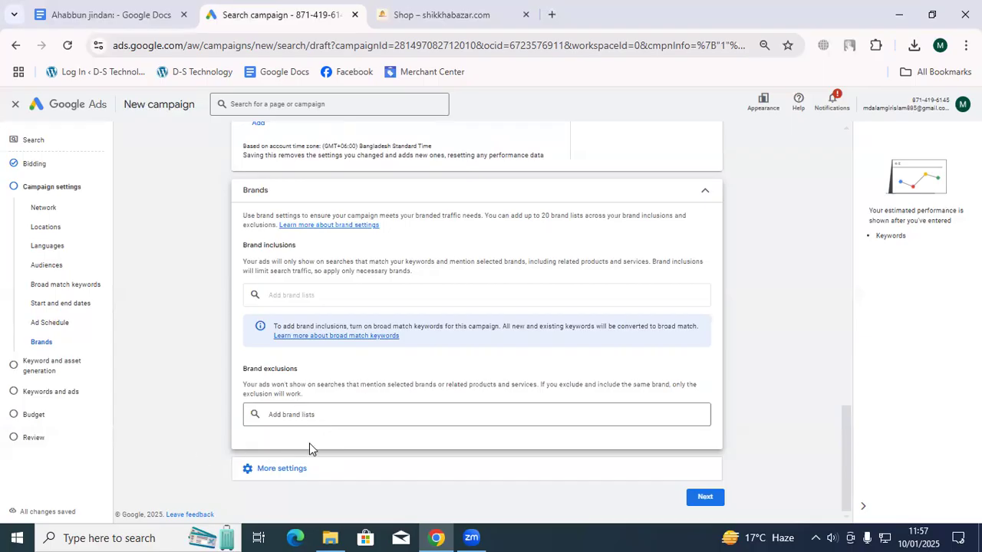
{"action": "left_click", "coordinate": [300, 469]}
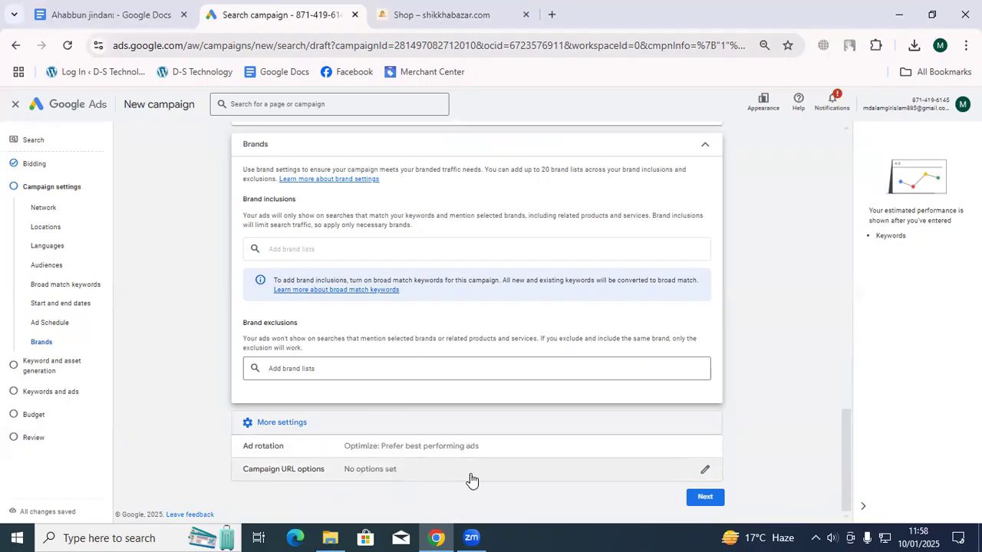
Accept the campaign settings and skip the keyword and asset generation stage
{"action": "scroll", "coordinate": [340, 462], "scroll_direction": "up", "scroll_amount": 2}
{"action": "scroll", "coordinate": [341, 454], "scroll_direction": "down", "scroll_amount": 2}
{"action": "left_click", "coordinate": [705, 497]}
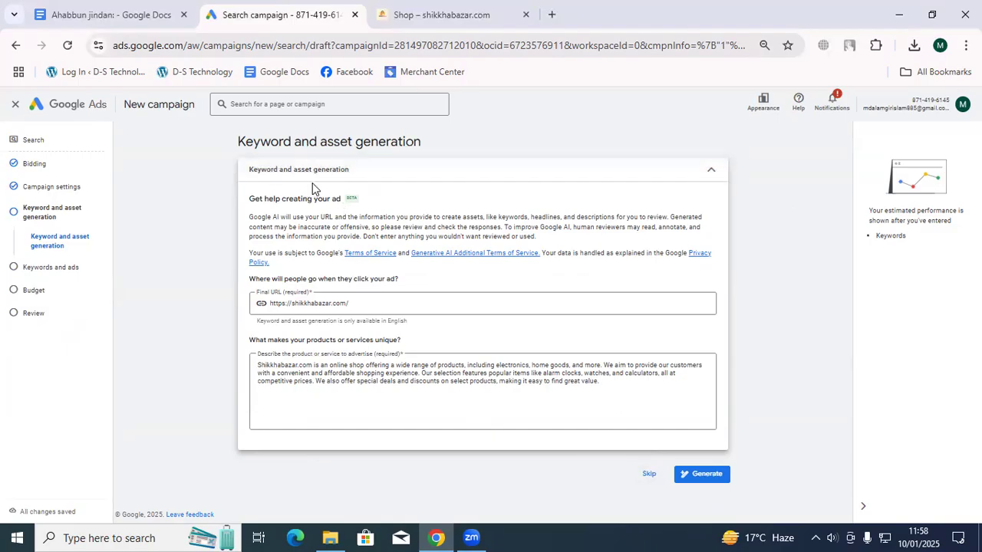
{"action": "left_click", "coordinate": [650, 475]}
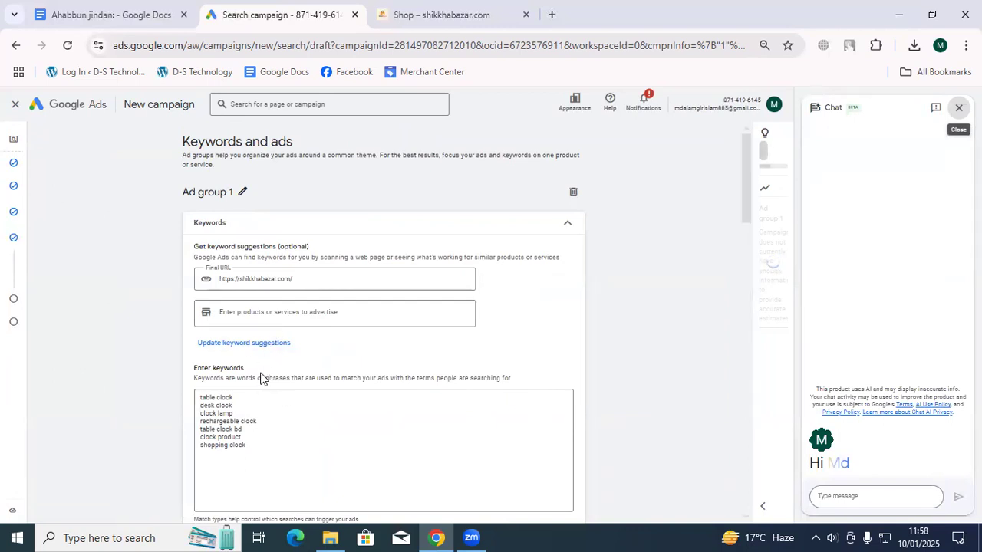
Compare the ad group's final URL with the web address of the shikkhabazar.com shop page
{"action": "scroll", "coordinate": [250, 363], "scroll_direction": "down", "scroll_amount": 1}
{"action": "scroll", "coordinate": [250, 363], "scroll_direction": "up", "scroll_amount": 1}
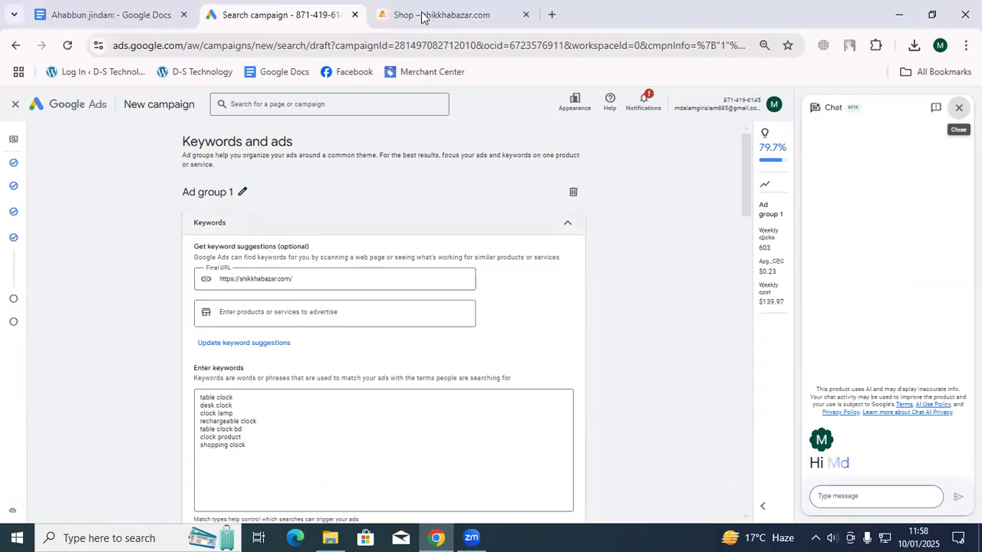
{"action": "left_click", "coordinate": [391, 15]}
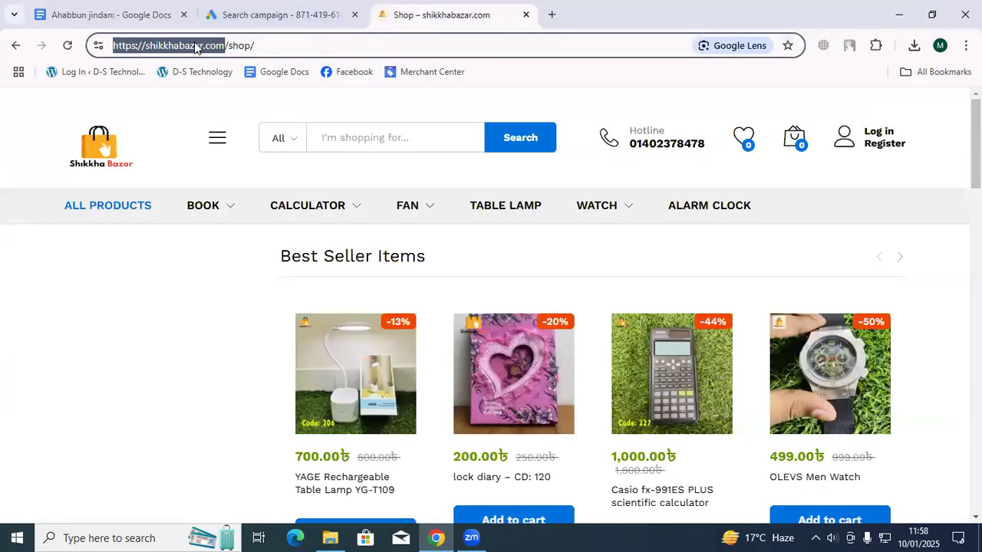
{"action": "key", "text": "ctrl+shift+Tab"}
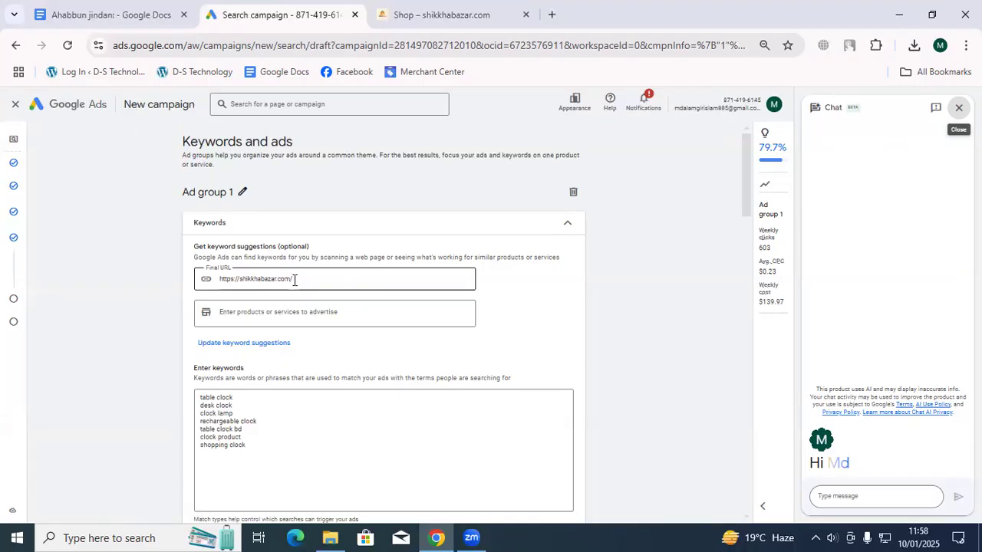
Copy the ad group's final URL, load it in a new tab to check the home page, and close that tab
{"action": "left_click_drag", "start_coordinate": [295, 280], "coordinate": [234, 278]}
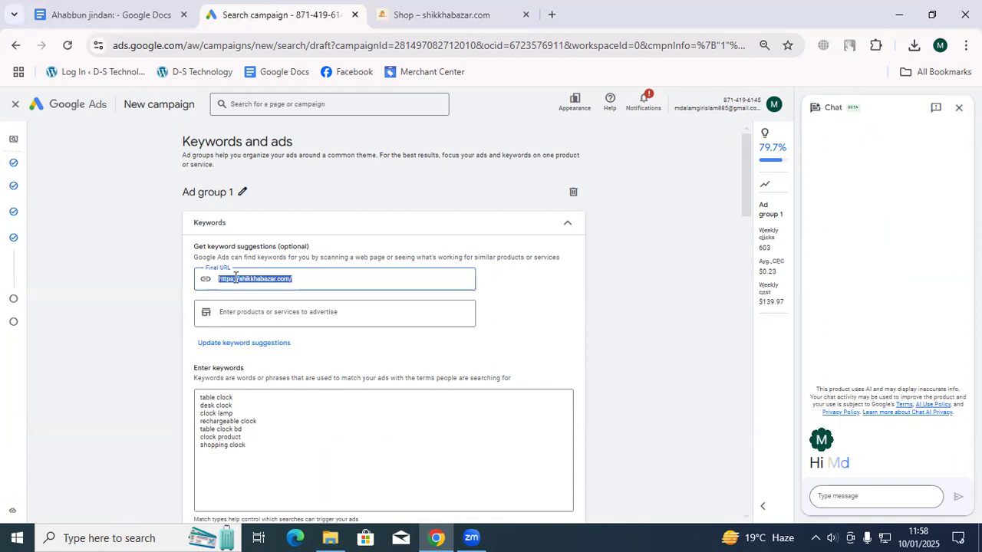
{"action": "right_click", "coordinate": [234, 278]}
{"action": "left_click", "coordinate": [279, 73]}
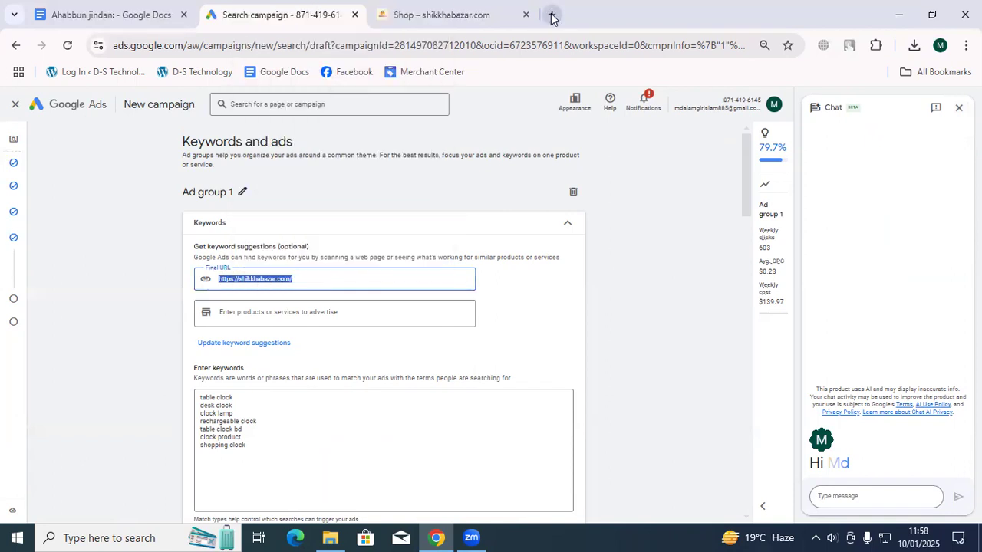
{"action": "left_click", "coordinate": [552, 14]}
{"action": "right_click", "coordinate": [403, 46]}
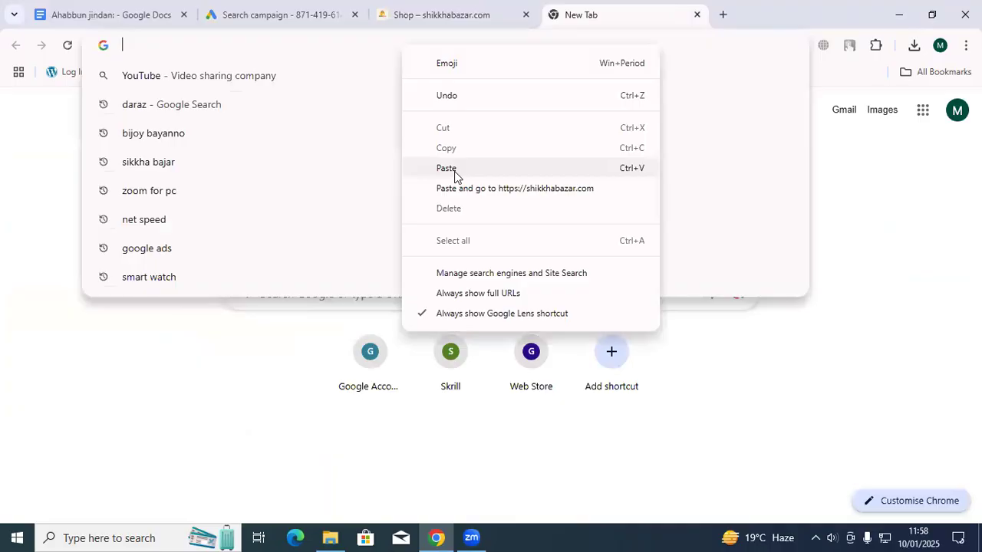
{"action": "left_click", "coordinate": [454, 172]}
{"action": "key", "text": "Return"}
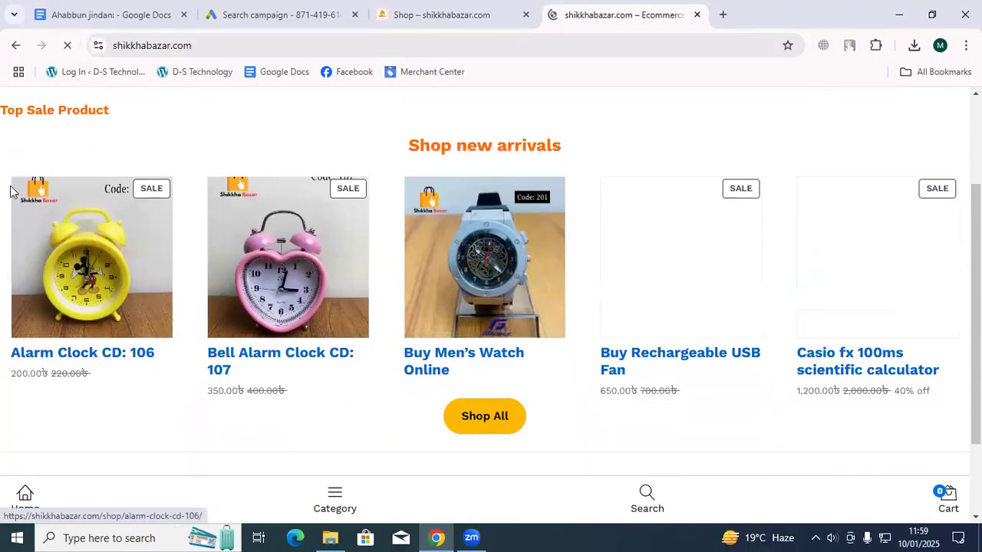
{"action": "scroll", "coordinate": [325, 361], "scroll_direction": "down", "scroll_amount": 5}
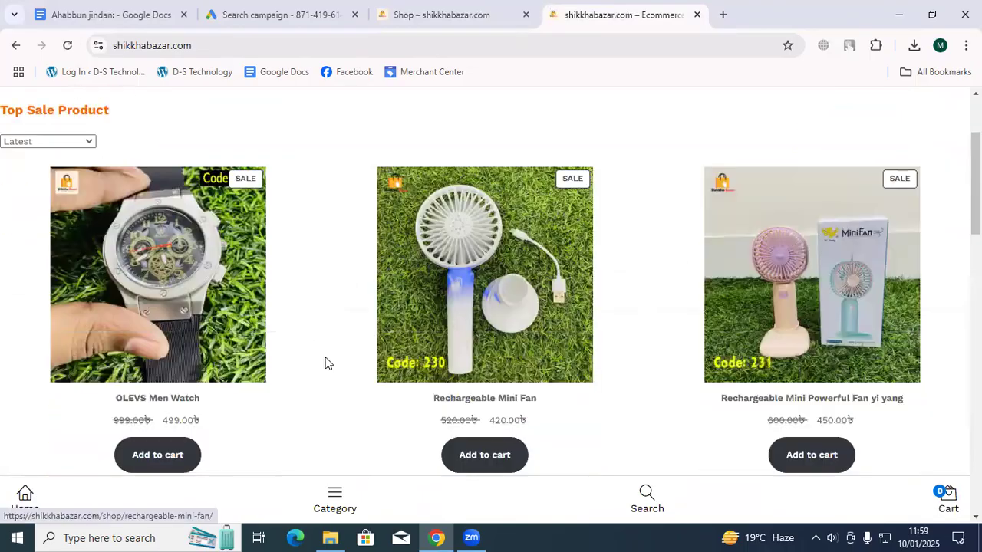
{"action": "scroll", "coordinate": [293, 375], "scroll_direction": "up", "scroll_amount": 2}
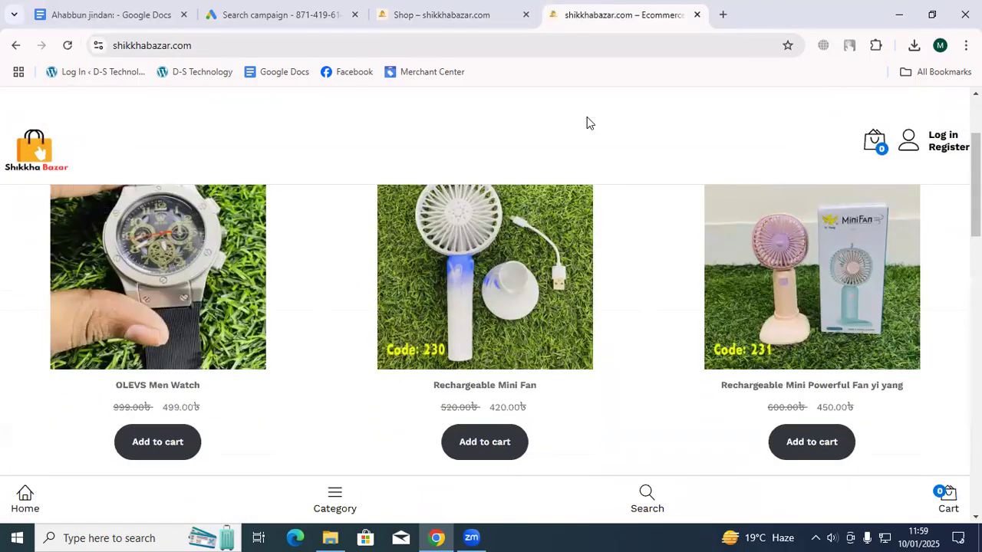
{"action": "left_click", "coordinate": [696, 14]}
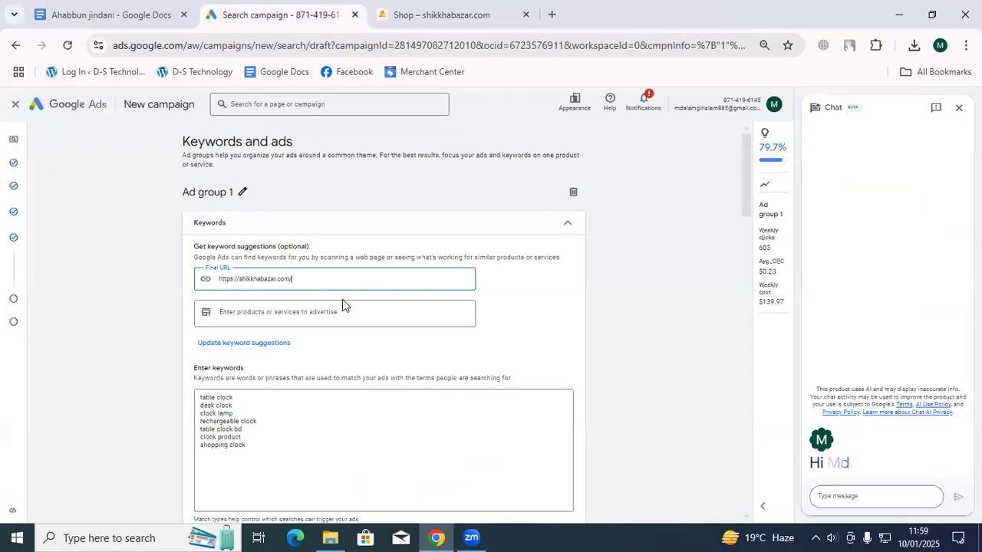
Review the ad group's keyword list and the match type notes beneath it
{"action": "scroll", "coordinate": [276, 342], "scroll_direction": "down", "scroll_amount": 1}
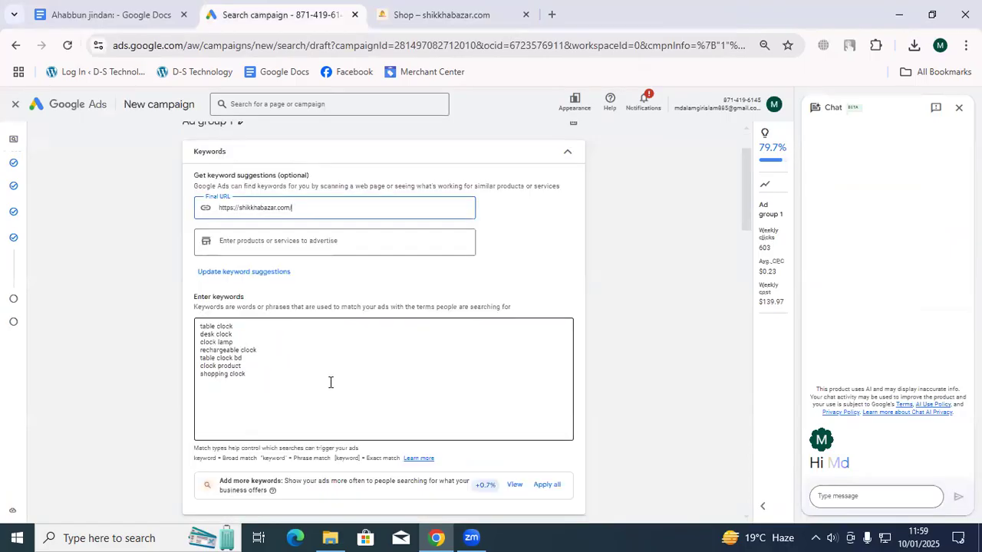
{"action": "scroll", "coordinate": [331, 382], "scroll_direction": "down", "scroll_amount": 1}
{"action": "scroll", "coordinate": [332, 381], "scroll_direction": "down", "scroll_amount": 1}
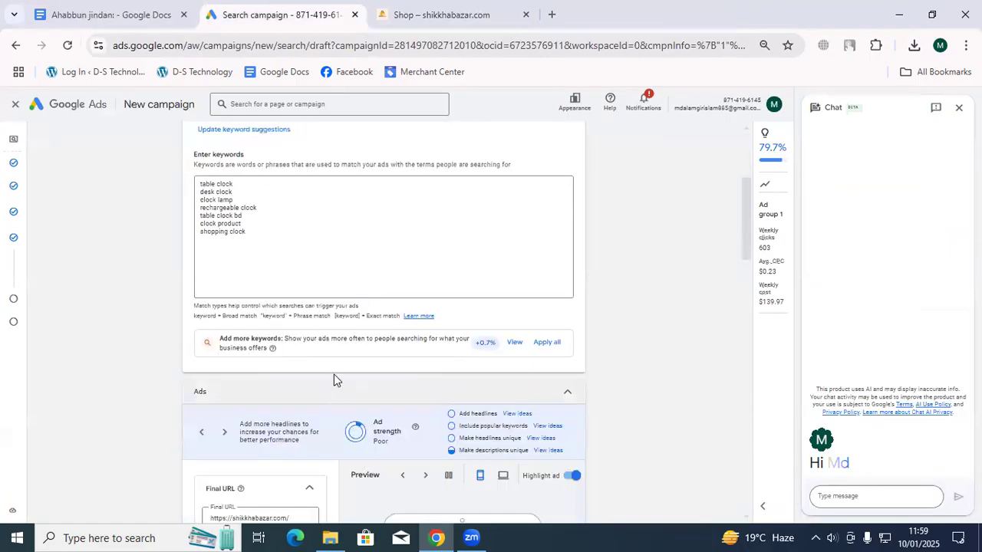
{"action": "scroll", "coordinate": [333, 379], "scroll_direction": "up", "scroll_amount": 1}
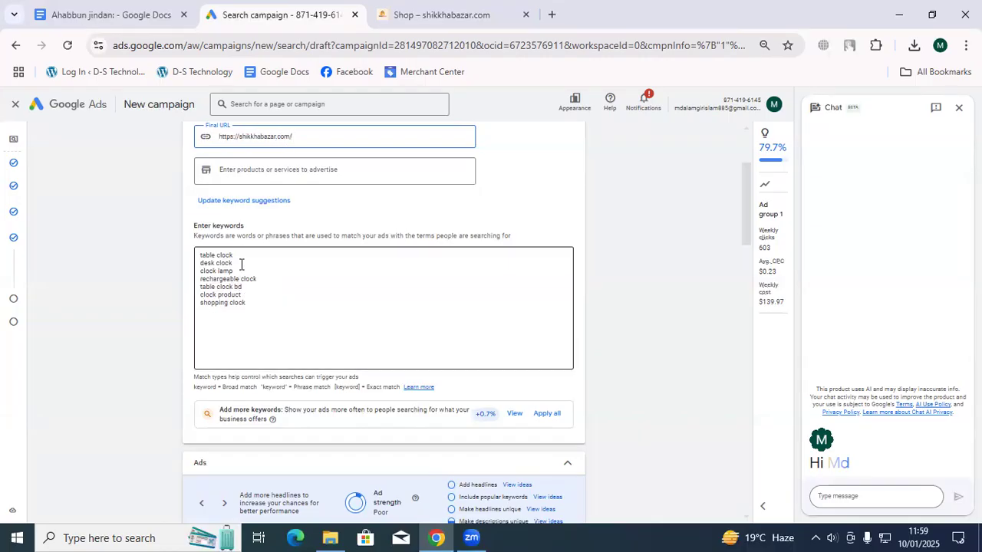
{"action": "left_click", "coordinate": [264, 300]}
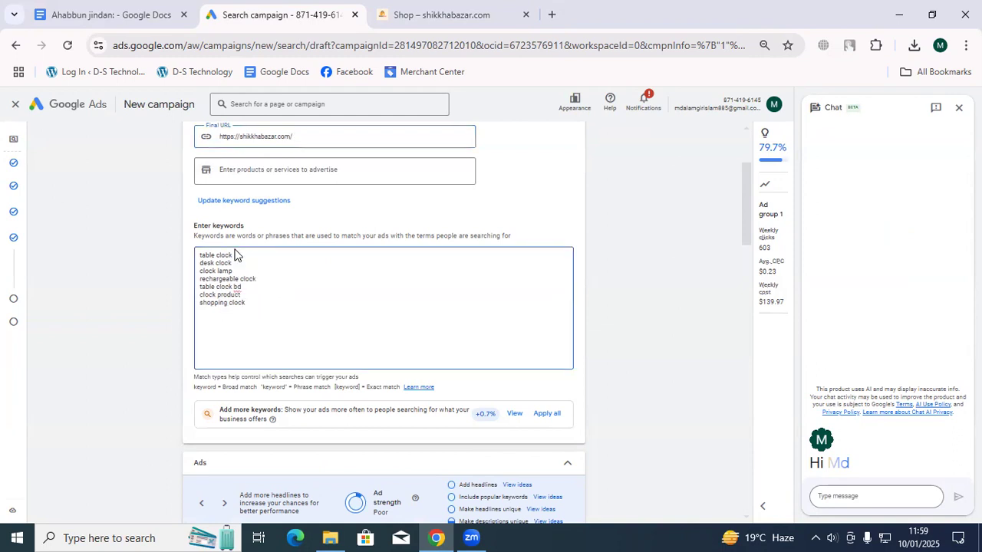
Open Google Ads in a new tab from the Google apps list, sign in, and go to Keyword Planner
{"action": "left_click", "coordinate": [551, 15]}
{"action": "left_click", "coordinate": [492, 36]}
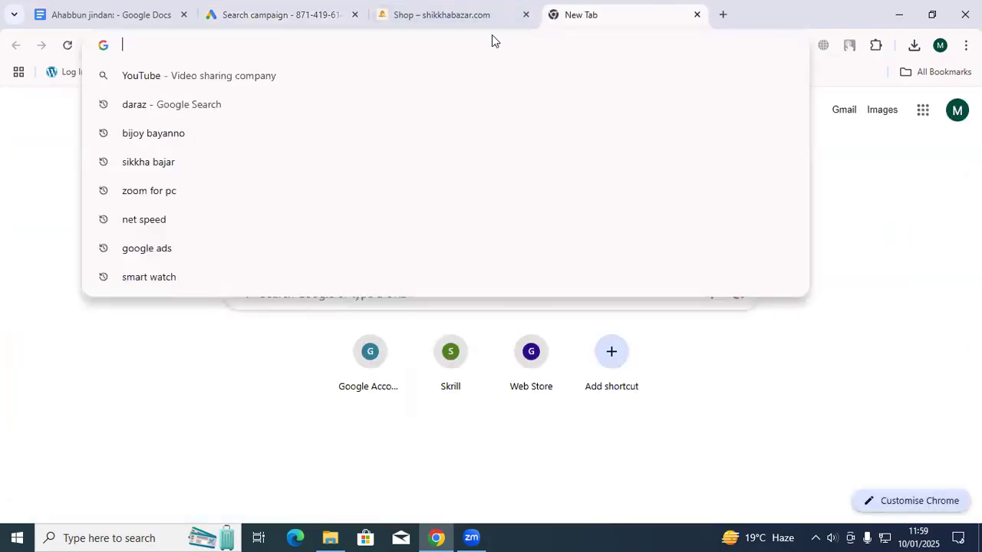
{"action": "left_click", "coordinate": [922, 115]}
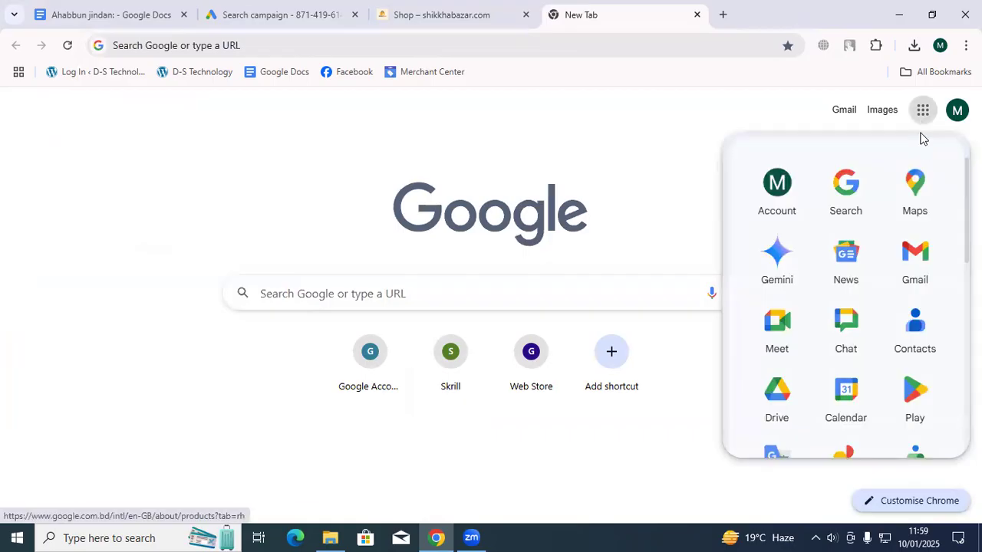
{"action": "scroll", "coordinate": [874, 375], "scroll_direction": "down", "scroll_amount": 2}
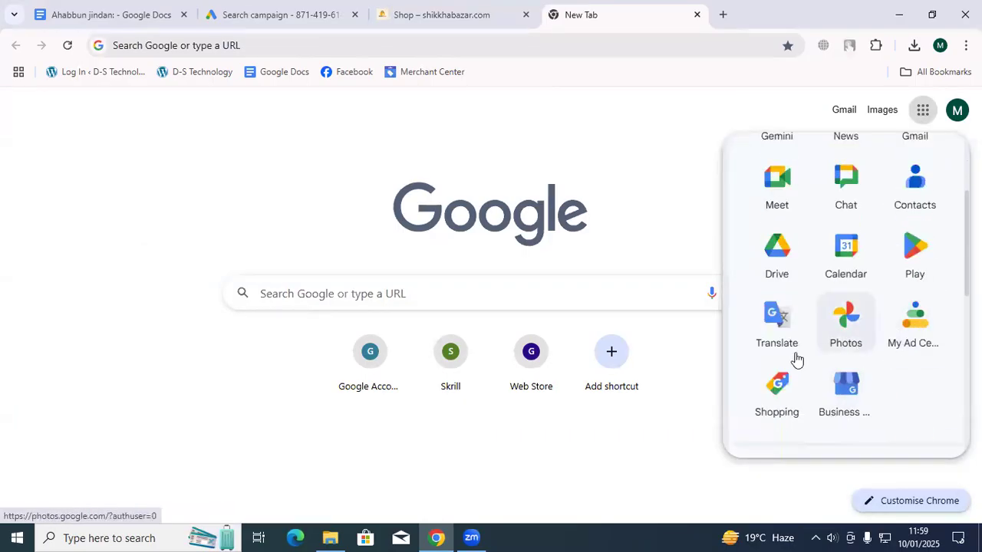
{"action": "scroll", "coordinate": [793, 333], "scroll_direction": "down", "scroll_amount": 2}
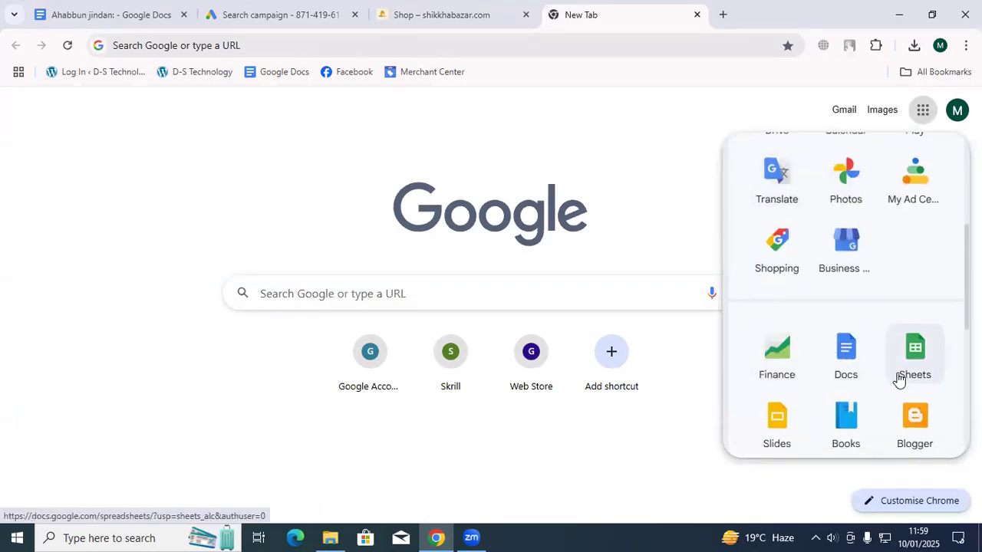
{"action": "scroll", "coordinate": [890, 379], "scroll_direction": "down", "scroll_amount": 3}
{"action": "left_click", "coordinate": [905, 338]}
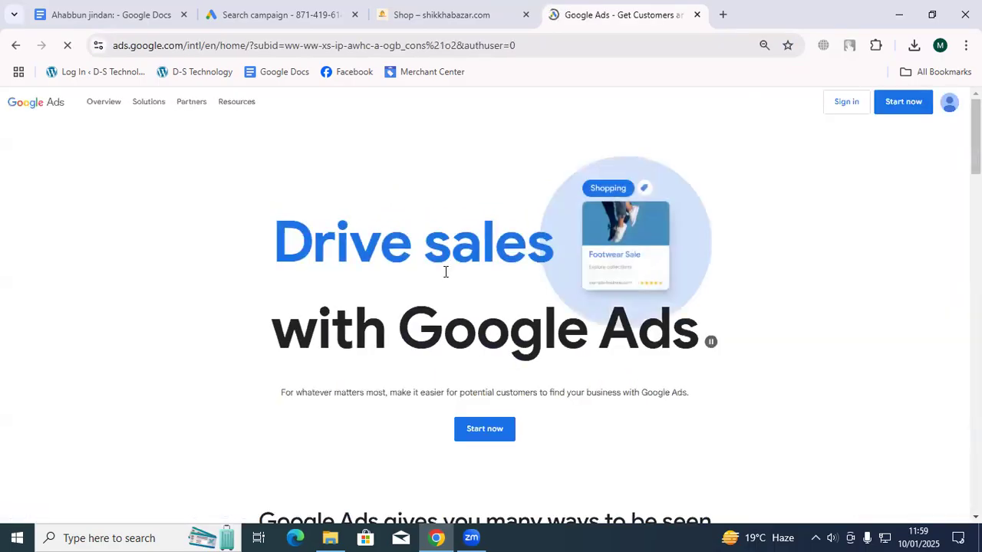
{"action": "left_click", "coordinate": [845, 102]}
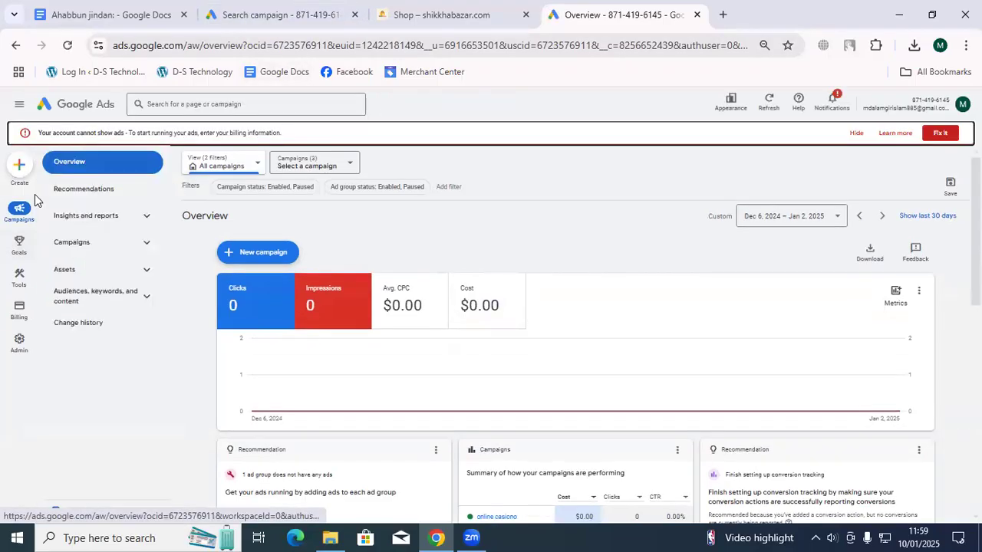
{"action": "left_click", "coordinate": [13, 291]}
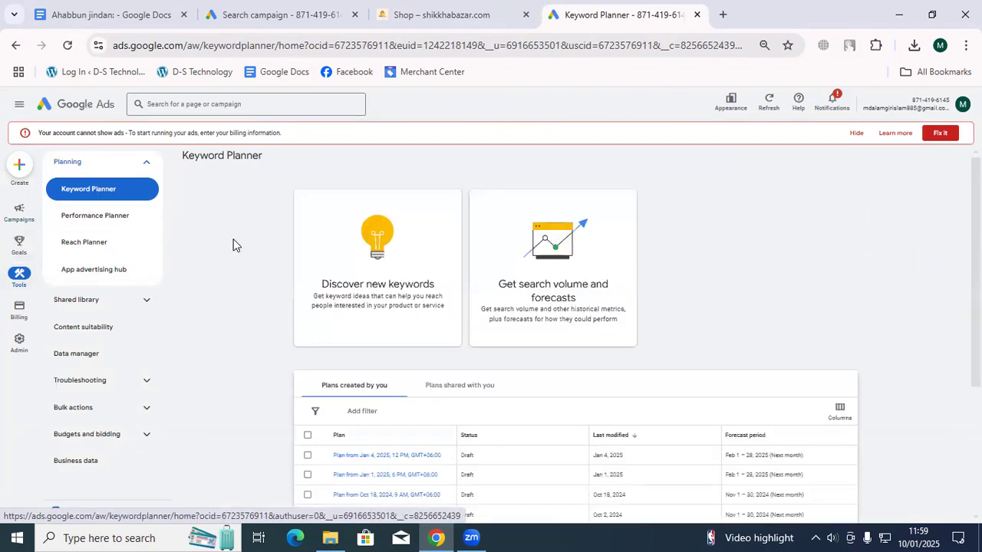
Discover new keywords for "sikkha bazar" and close the Refine keywords pane
{"action": "left_click", "coordinate": [365, 265]}
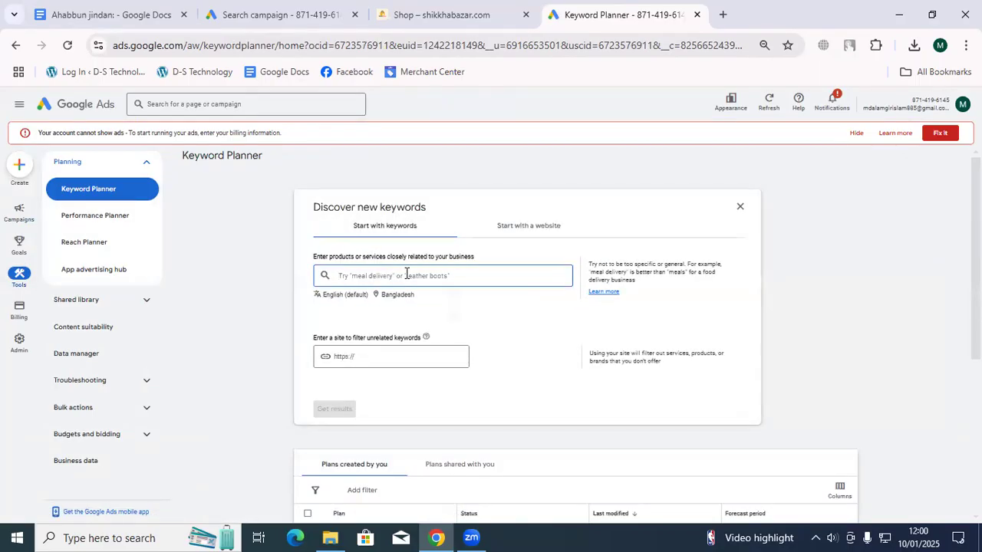
{"action": "type", "text": "sikkha bazar"}
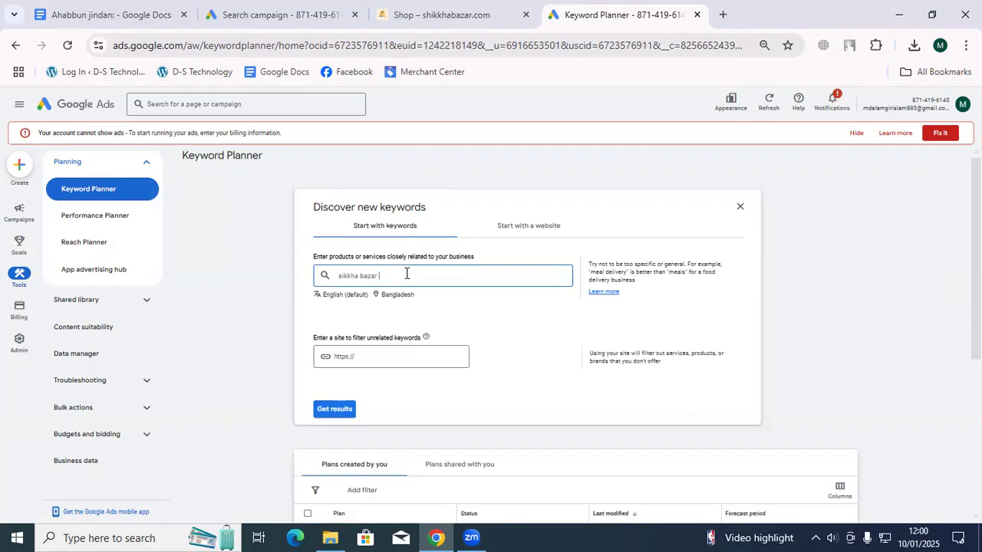
{"action": "key", "text": "Return"}
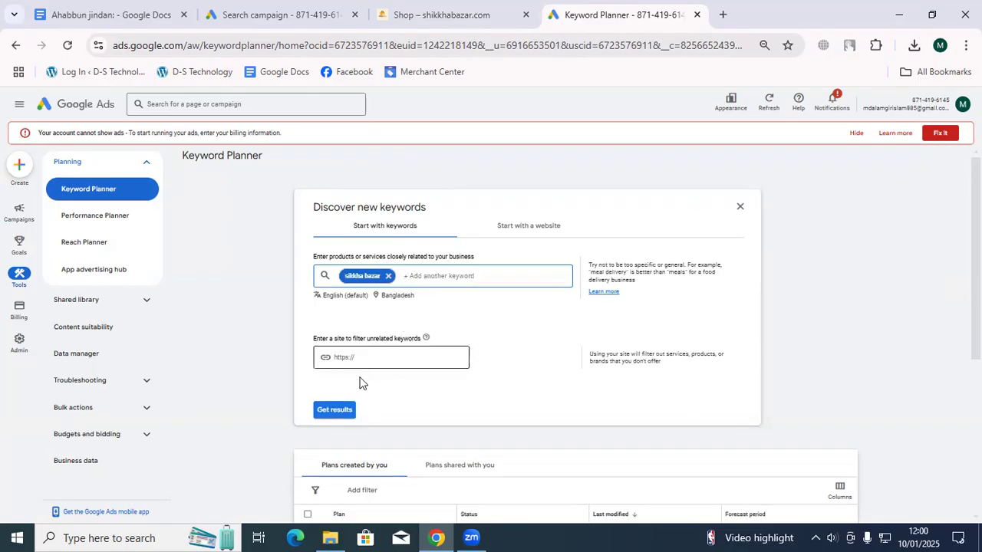
{"action": "left_click", "coordinate": [332, 409]}
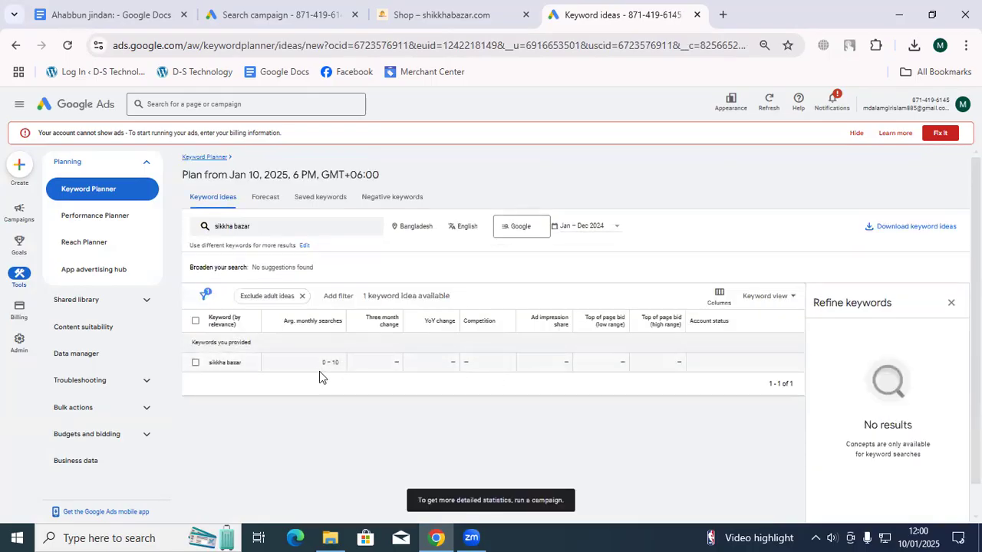
{"action": "left_click", "coordinate": [948, 302]}
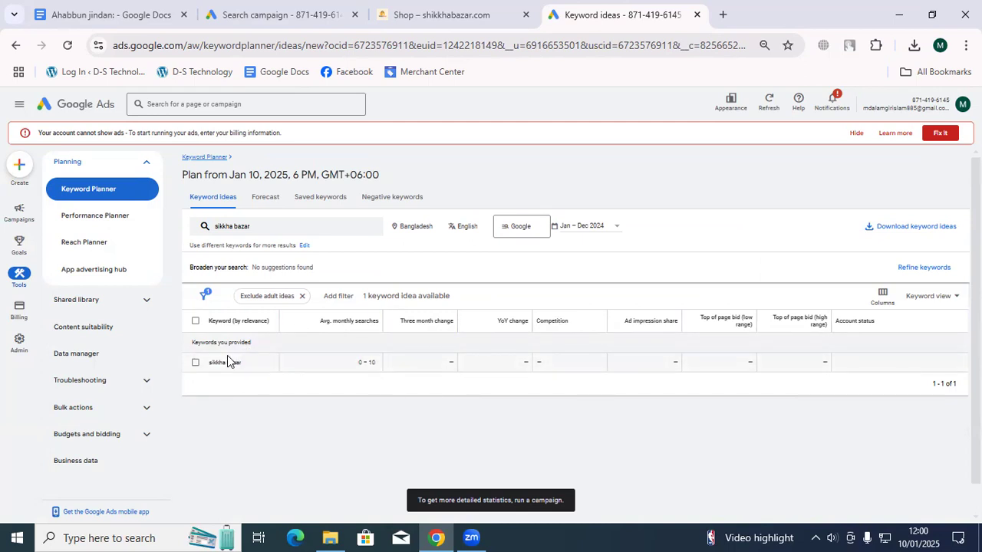
Replace the search keyword with "daraz" and get its keyword ideas
{"action": "left_click", "coordinate": [257, 227]}
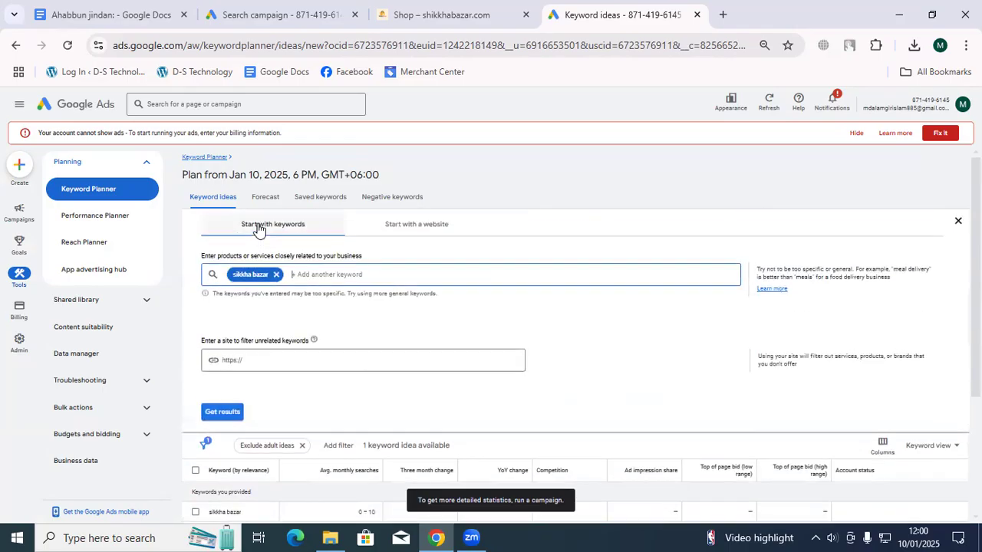
{"action": "left_click", "coordinate": [276, 274]}
{"action": "type", "text": "daraz"}
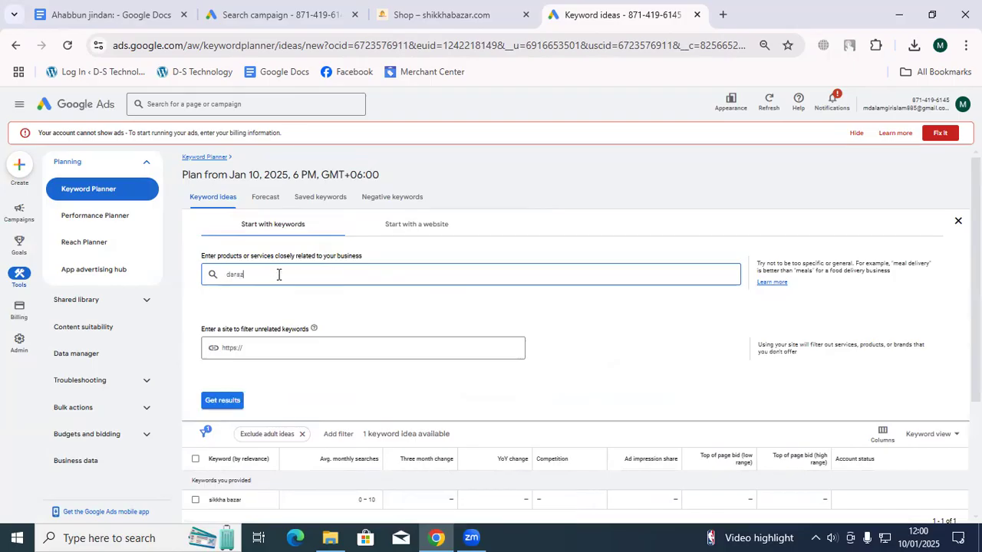
{"action": "key", "text": "Return"}
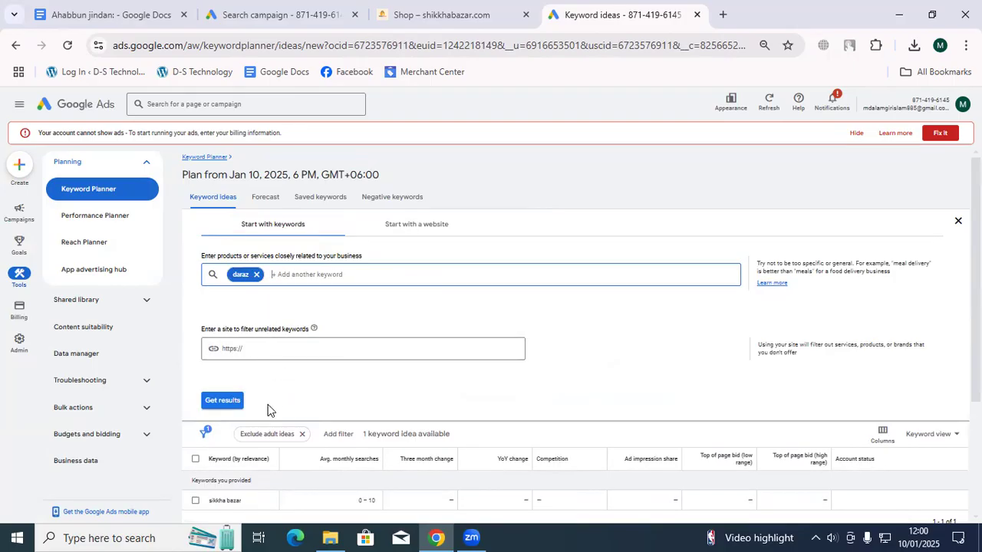
{"action": "left_click", "coordinate": [229, 399]}
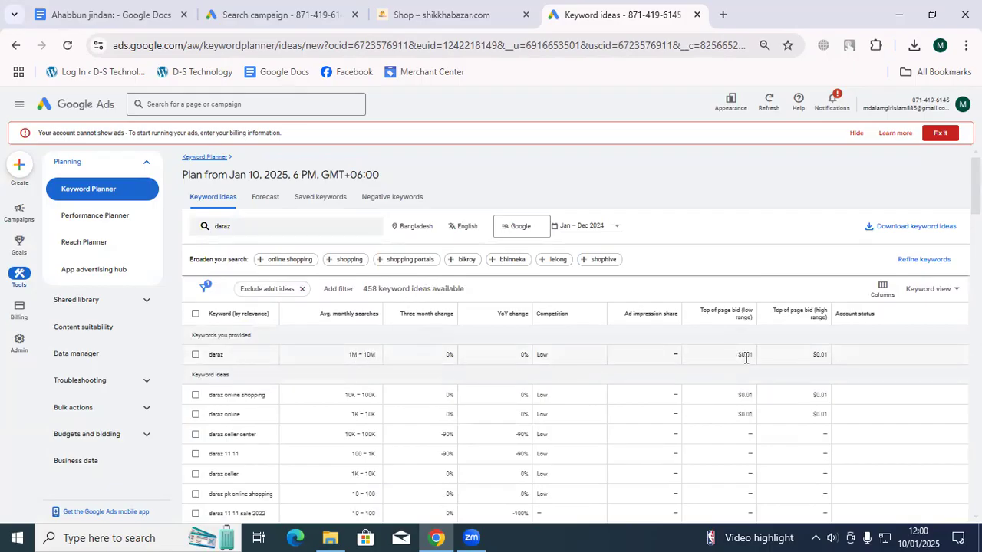
Replace the search keyword with "sikkha bajar" and get its keyword ideas
{"action": "left_click", "coordinate": [259, 223]}
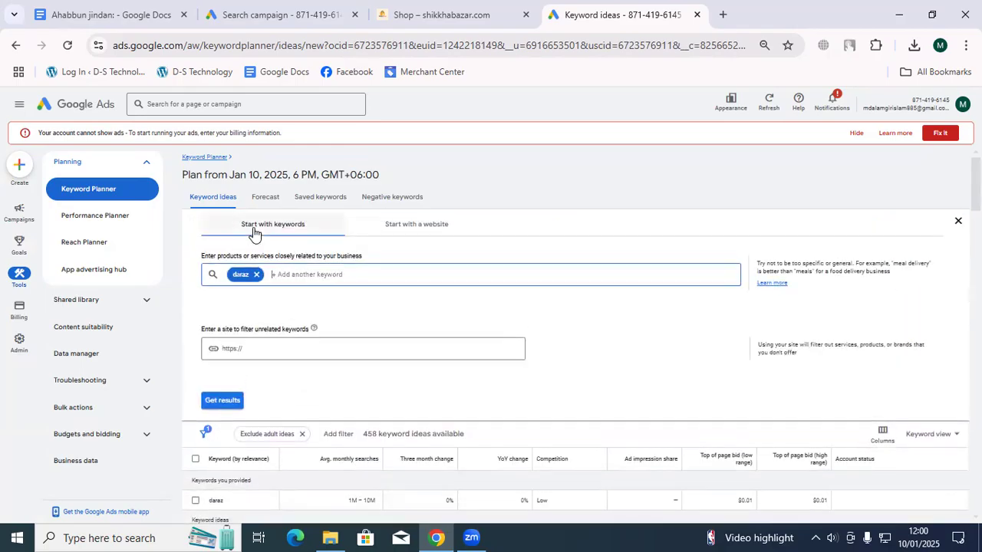
{"action": "left_click", "coordinate": [256, 275]}
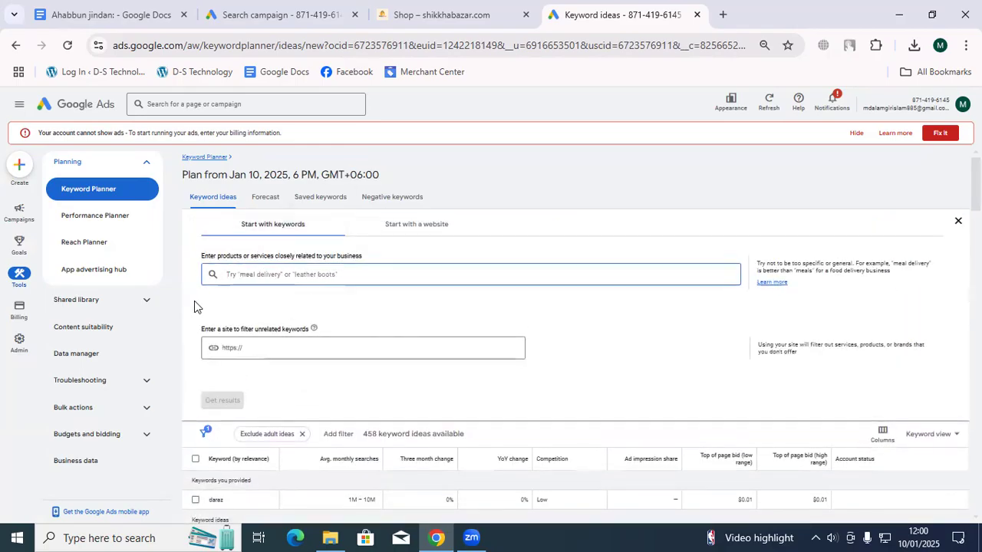
{"action": "type", "text": "sikkha"}
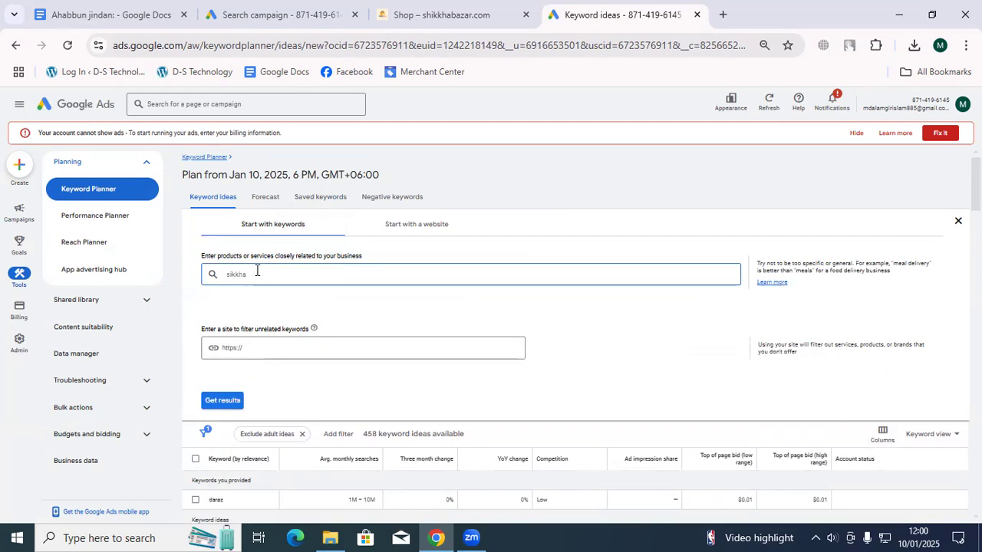
{"action": "type", "text": " bazar"}
{"action": "key", "text": "Return"}
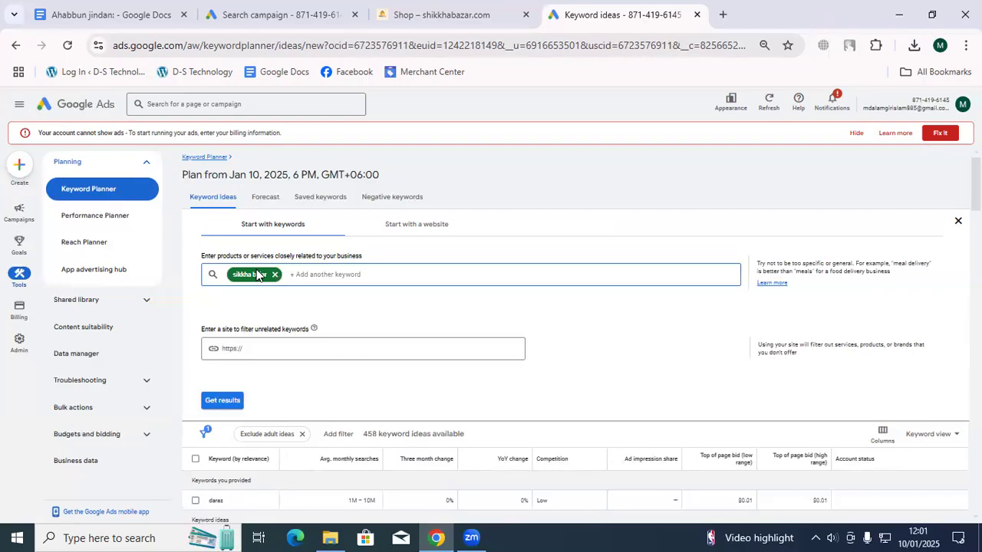
{"action": "left_click", "coordinate": [224, 402]}
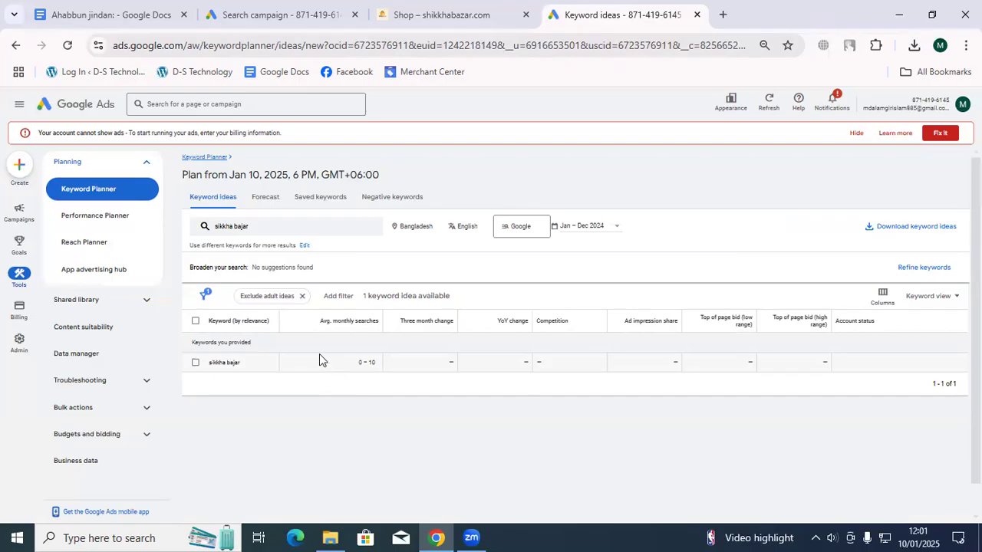
Copy "sikkha bajar" from the keyword results and paste it at the end of the search campaign's keyword list
{"action": "left_click", "coordinate": [195, 364]}
{"action": "left_click_drag", "start_coordinate": [238, 363], "coordinate": [205, 365]}
{"action": "left_click", "coordinate": [240, 362]}
{"action": "right_click", "coordinate": [227, 360]}
{"action": "left_click", "coordinate": [271, 211]}
{"action": "left_click", "coordinate": [254, 15]}
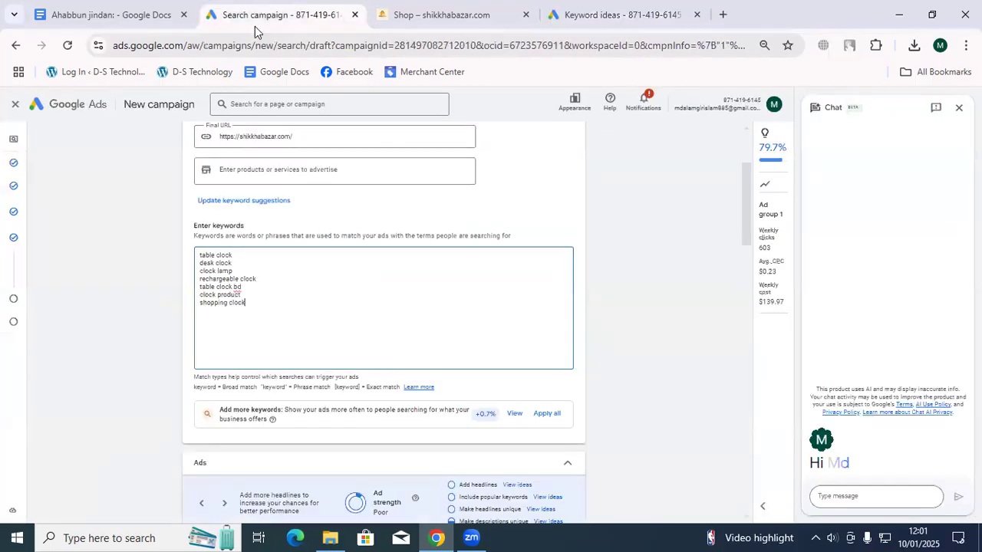
{"action": "right_click", "coordinate": [257, 306]}
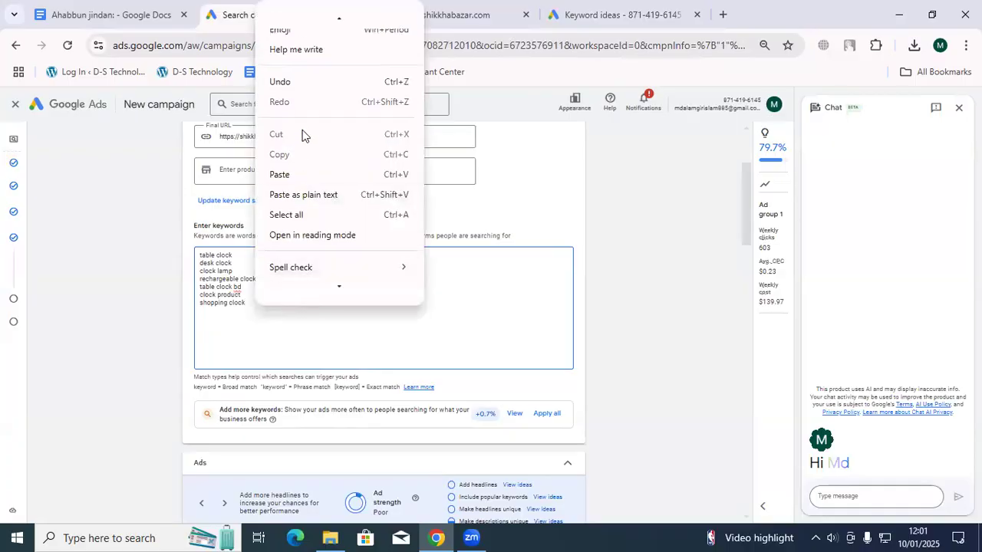
{"action": "left_click", "coordinate": [311, 177]}
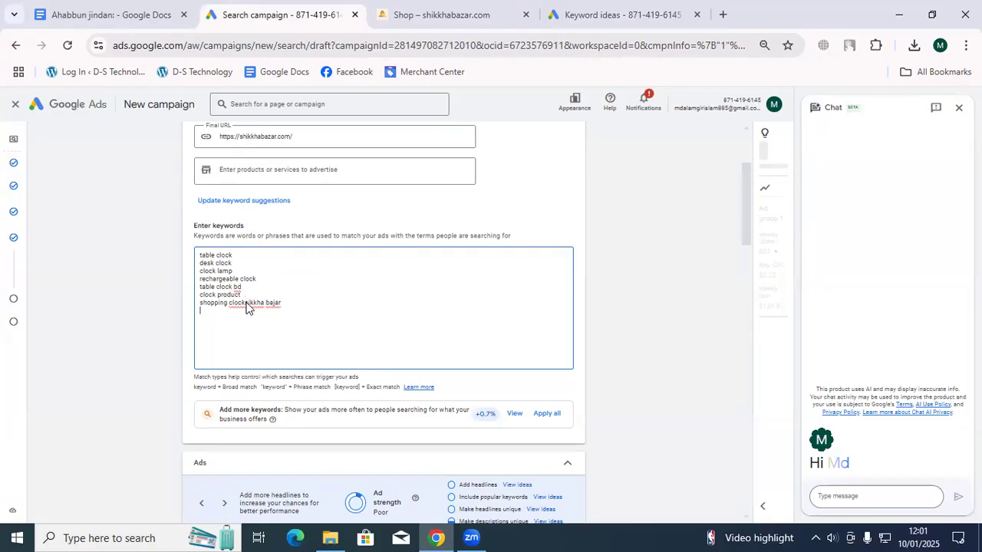
Move "sikkha bajar" onto its own line directly below "shopping clock" in the keyword list
{"action": "left_click", "coordinate": [246, 303]}
{"action": "left_click_drag", "start_coordinate": [282, 302], "coordinate": [246, 305]}
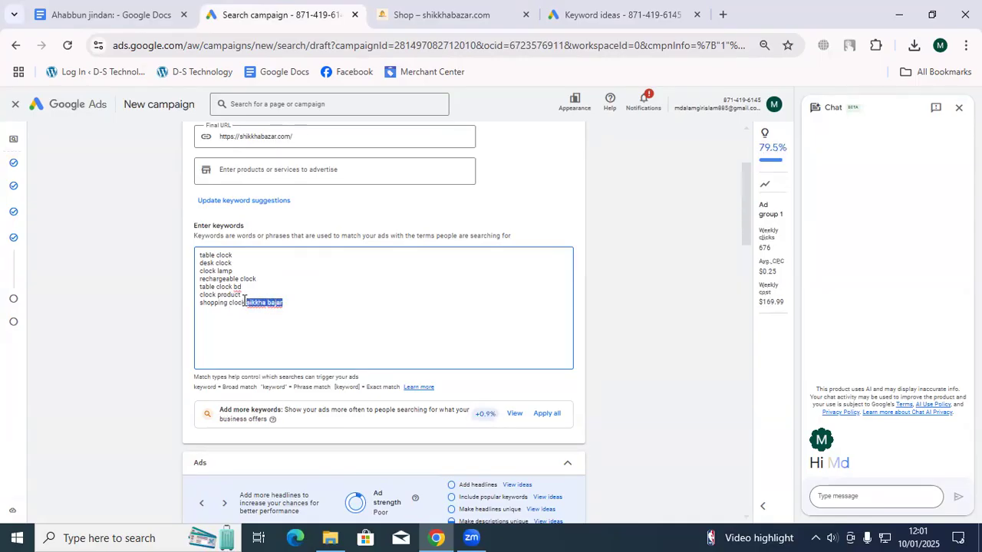
{"action": "key", "text": "BackSpace"}
{"action": "key", "text": "Return"}
{"action": "right_click", "coordinate": [235, 315]}
{"action": "left_click", "coordinate": [285, 164]}
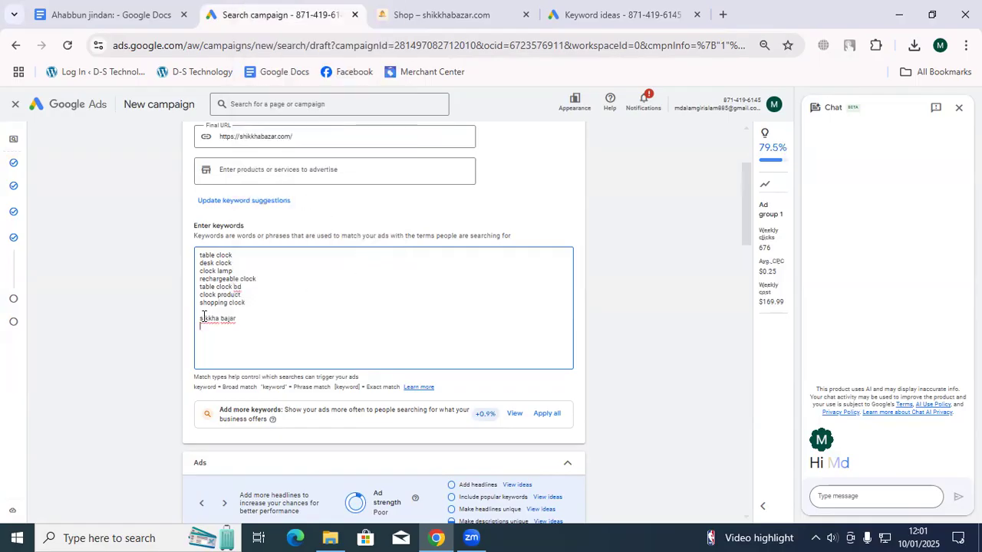
{"action": "key", "text": "BackSpace"}
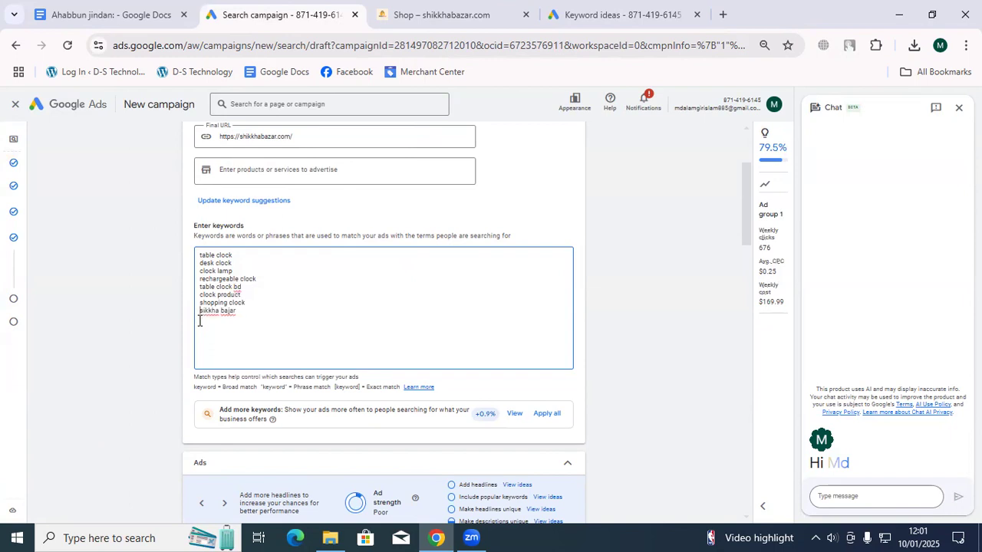
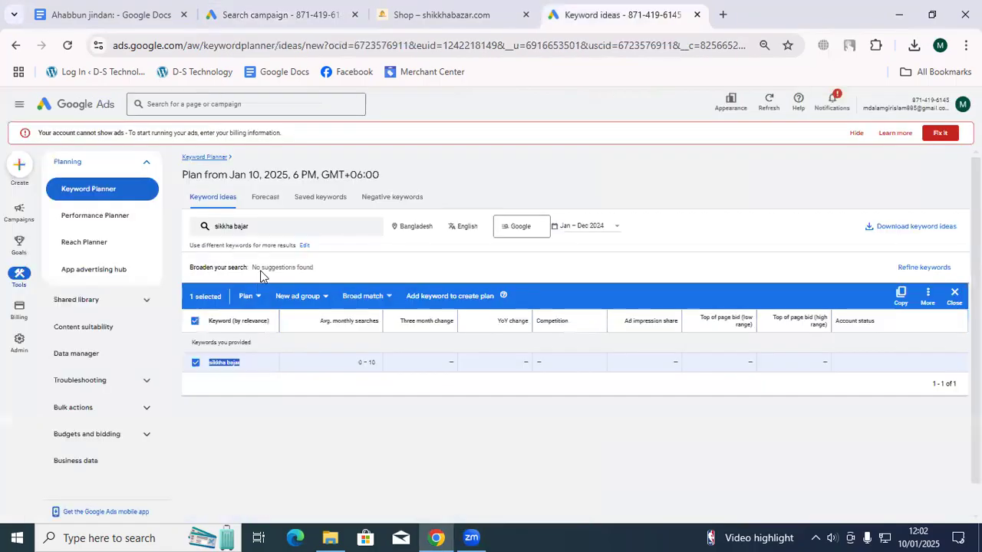
Replace the Keyword Planner search term with the Bengali "শিক্ষা বাজার" and get its keyword ideas
{"action": "left_click", "coordinate": [251, 225]}
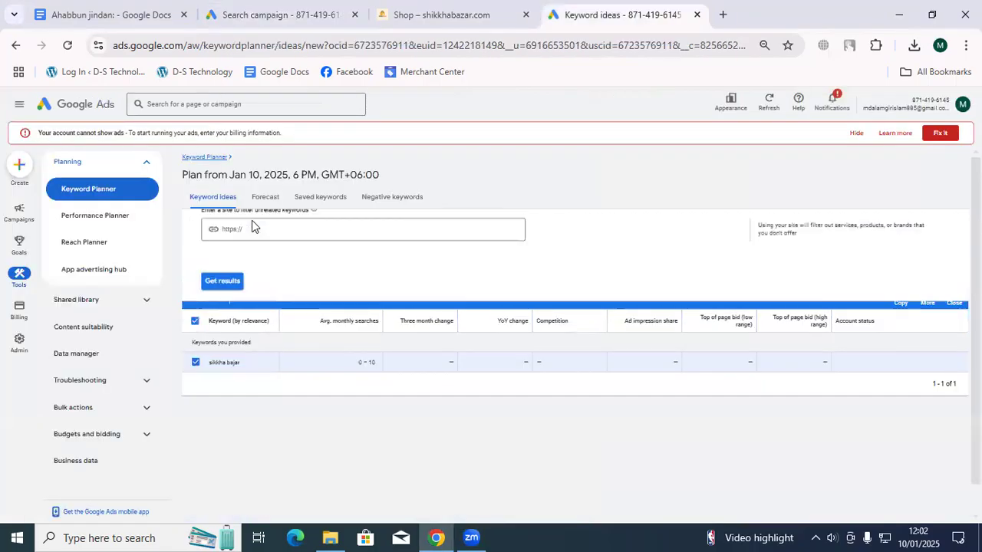
{"action": "left_click", "coordinate": [274, 274]}
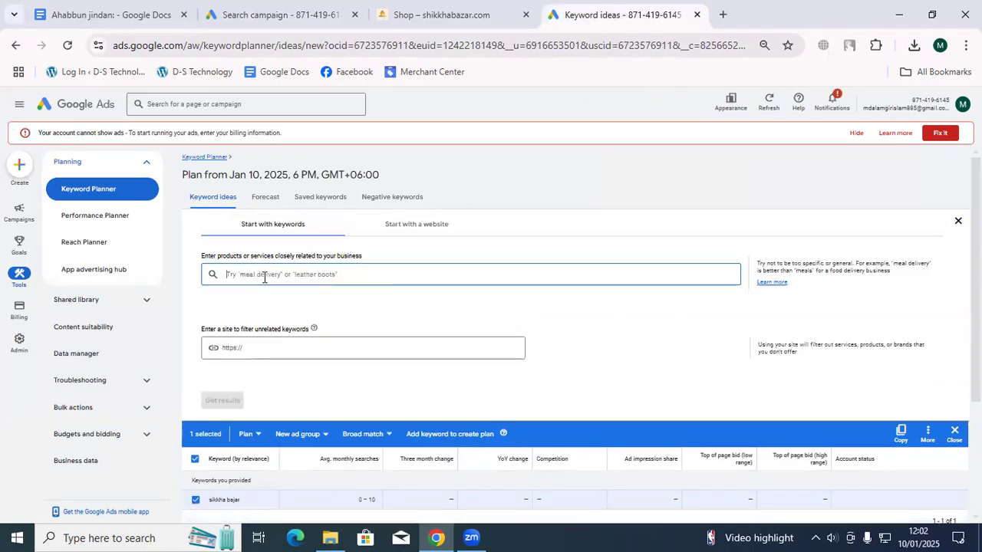
{"action": "right_click", "coordinate": [265, 275]}
{"action": "left_click", "coordinate": [311, 146]}
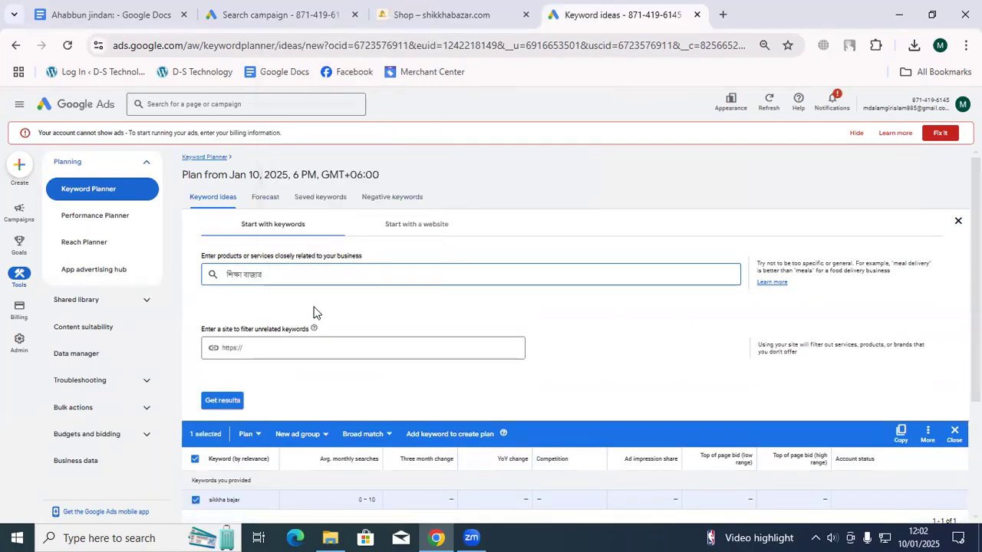
{"action": "left_click", "coordinate": [223, 403]}
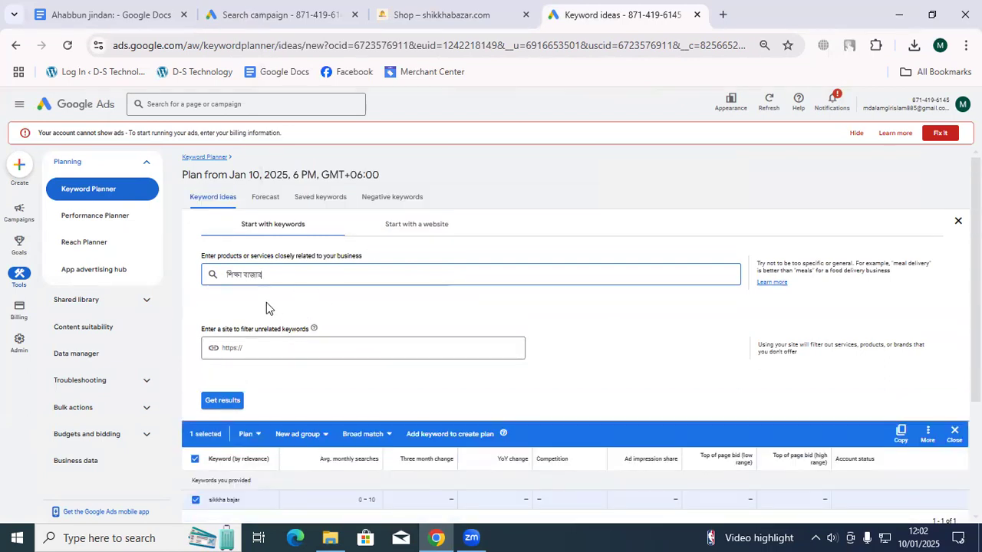
{"action": "left_click", "coordinate": [223, 402]}
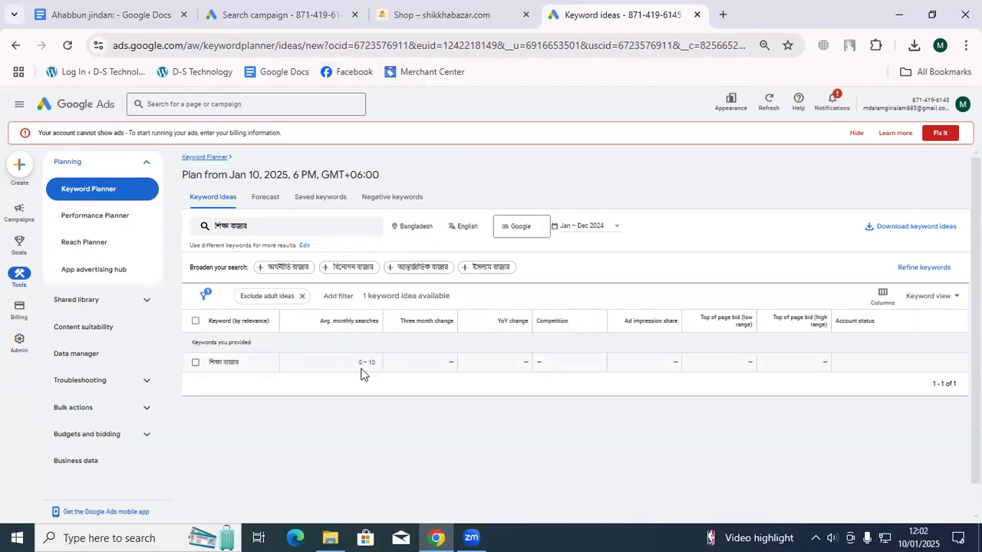
Copy "শিক্ষা বাজার" from the results into the campaign's keyword list, directly below "sikkha bajar"
{"action": "left_click_drag", "start_coordinate": [241, 361], "coordinate": [205, 373]}
{"action": "right_click", "coordinate": [223, 362]}
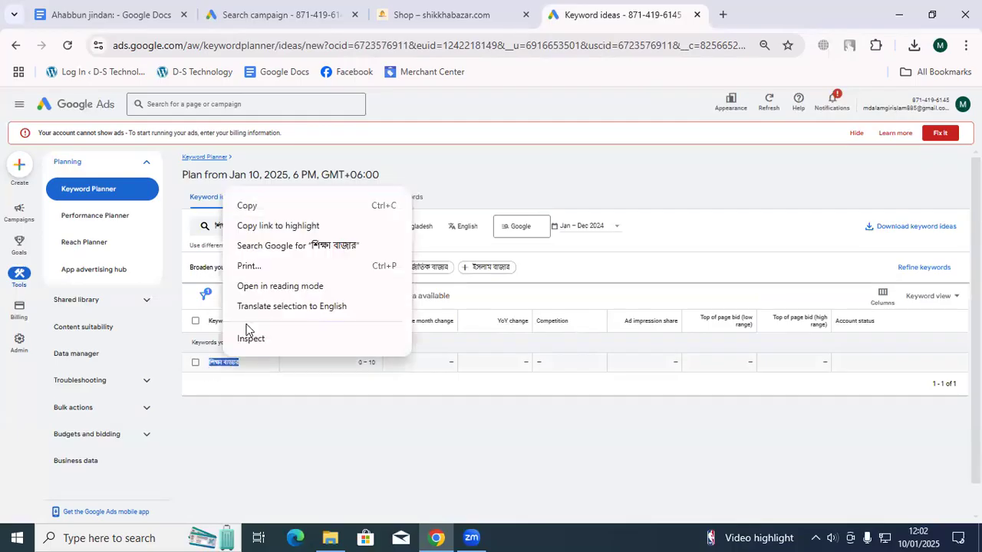
{"action": "left_click", "coordinate": [300, 210]}
{"action": "left_click", "coordinate": [276, 12]}
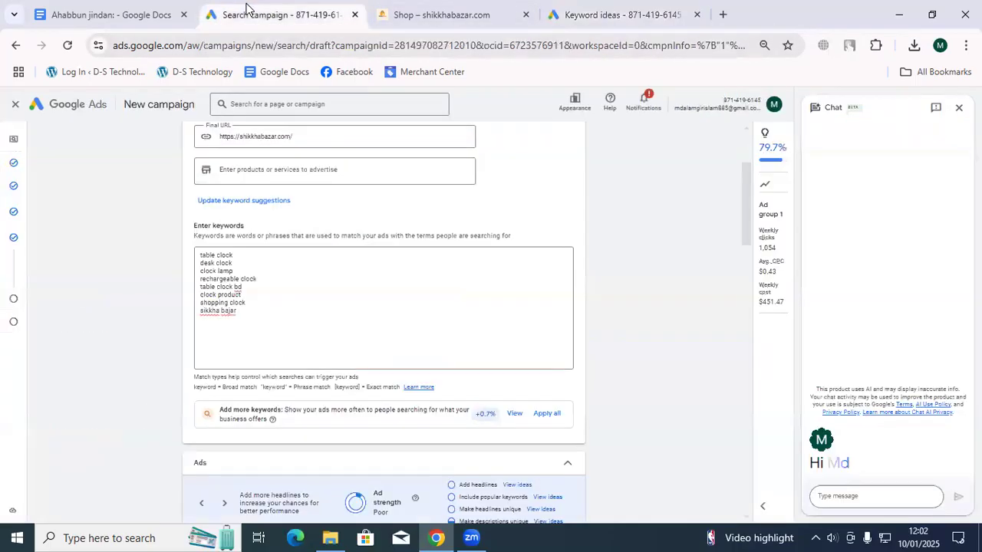
{"action": "right_click", "coordinate": [206, 325]}
{"action": "left_click", "coordinate": [251, 161]}
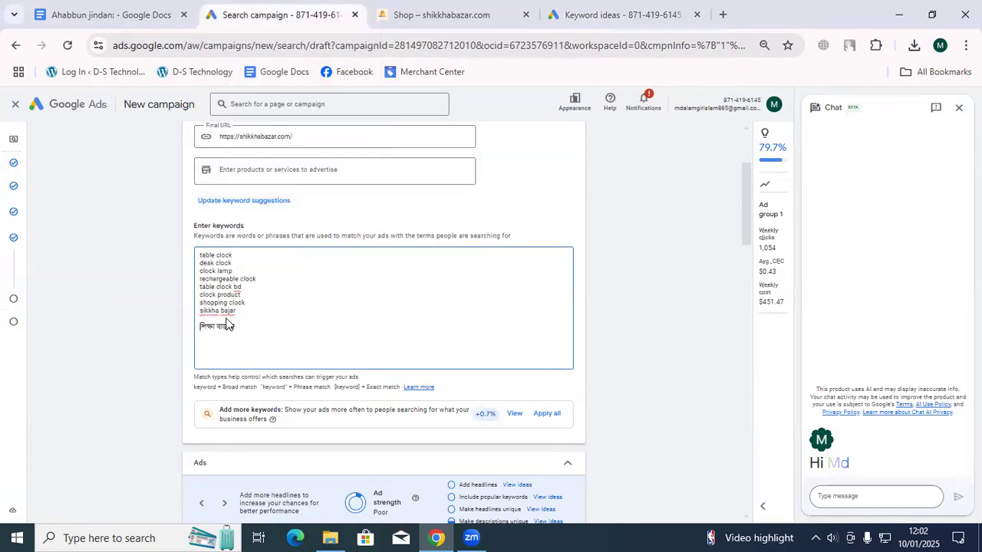
{"action": "key", "text": "BackSpace"}
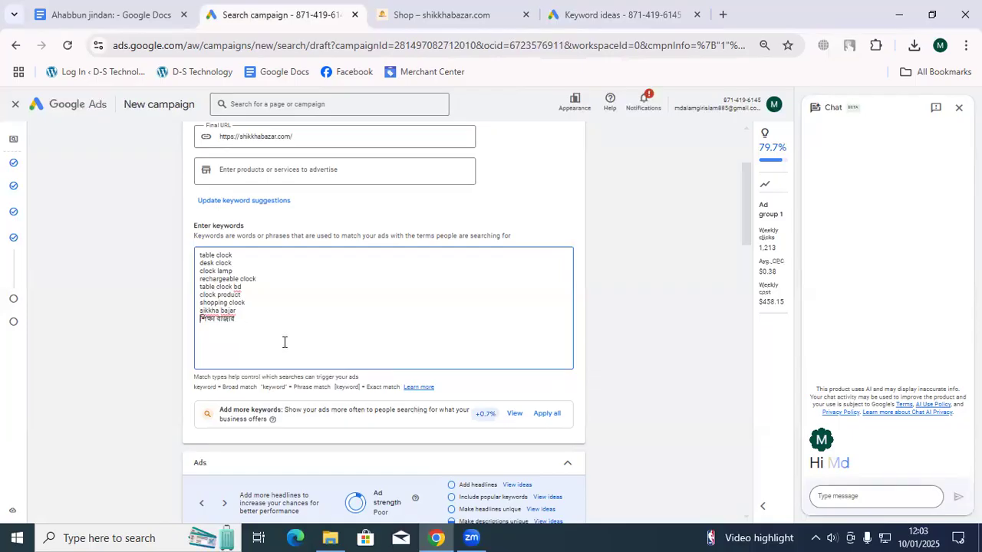
Check the best seller items on the shop page and add "lock diary" to the campaign's keyword list
{"action": "scroll", "coordinate": [285, 342], "scroll_direction": "down", "scroll_amount": 1}
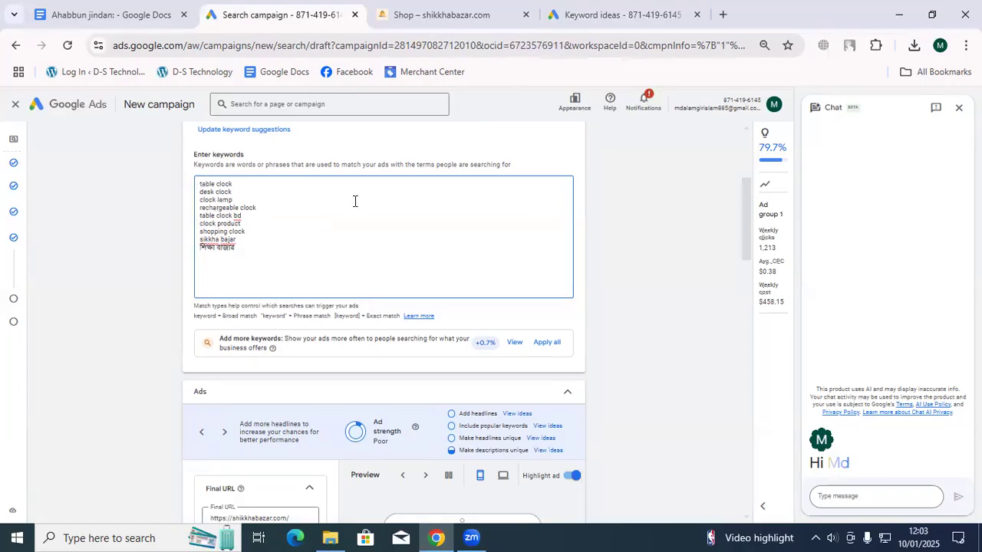
{"action": "left_click", "coordinate": [467, 15]}
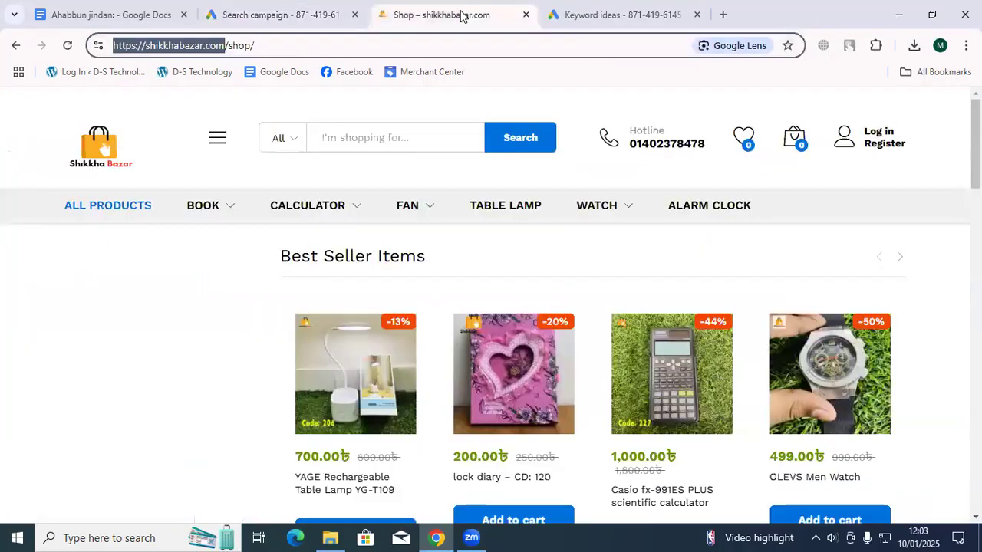
{"action": "scroll", "coordinate": [476, 384], "scroll_direction": "down", "scroll_amount": 1}
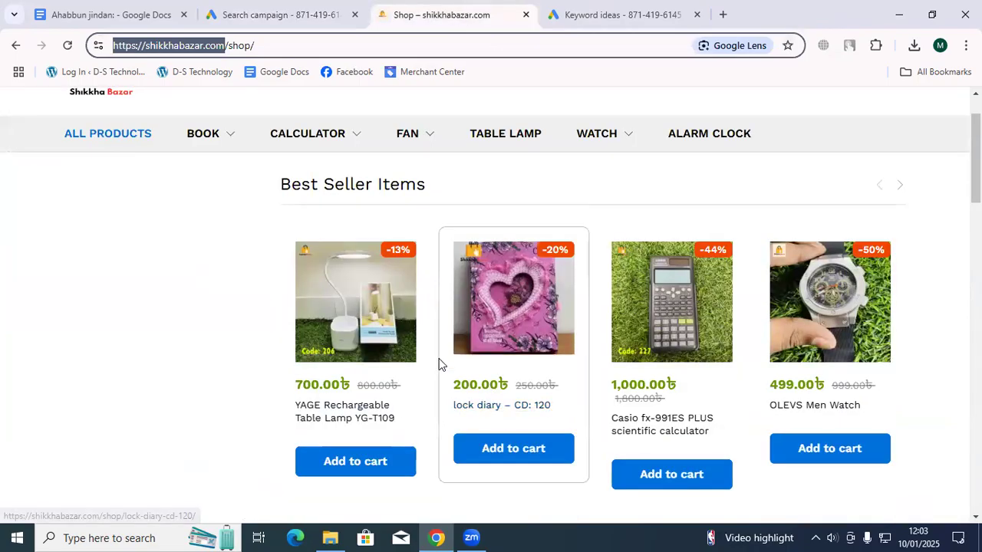
{"action": "left_click", "coordinate": [227, 9]}
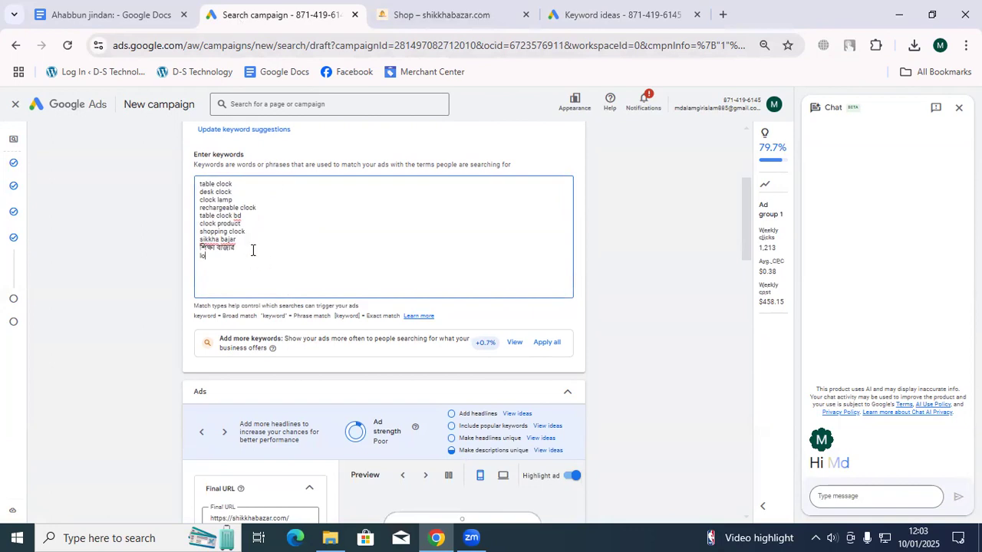
{"action": "key", "text": "BackSpace"}
{"action": "type", "text": "ck diary"}
View the ad's popular keyword ideas and copy "desk clock" from the headlines that include top keywords
{"action": "scroll", "coordinate": [385, 300], "scroll_direction": "down", "scroll_amount": 1}
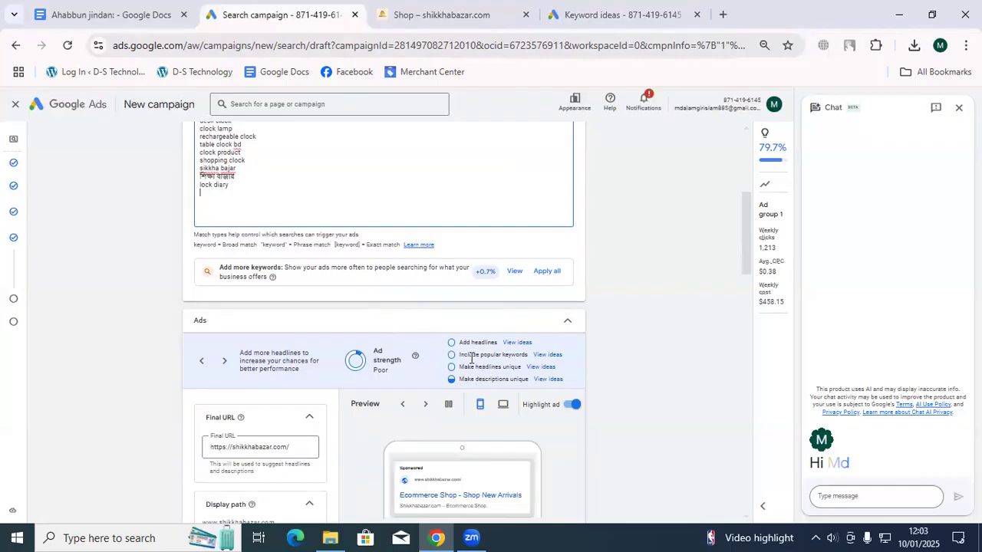
{"action": "left_click", "coordinate": [546, 355]}
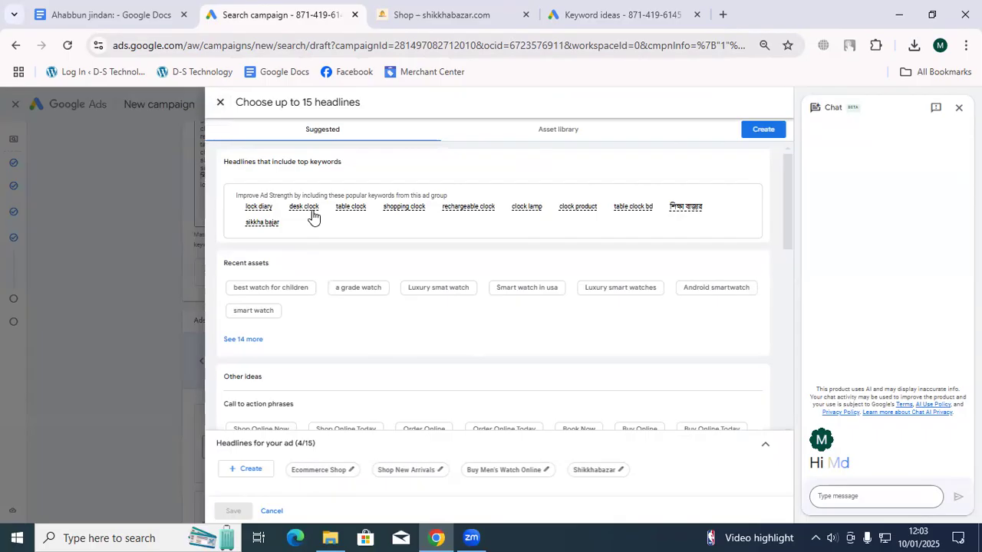
{"action": "mouse_move", "coordinate": [329, 214]}
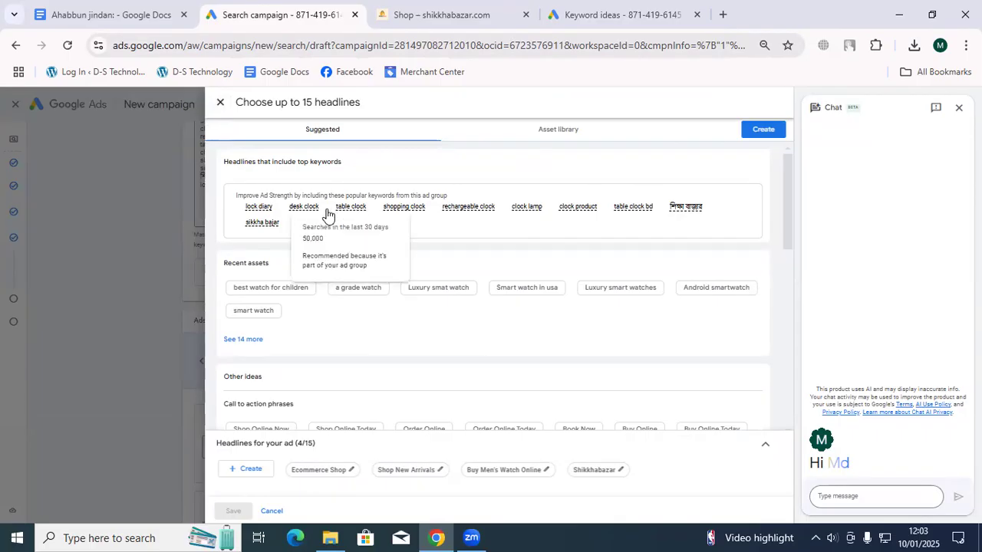
{"action": "mouse_move", "coordinate": [289, 211]}
{"action": "left_click_drag", "start_coordinate": [289, 211], "coordinate": [319, 209]}
{"action": "right_click", "coordinate": [315, 225]}
{"action": "left_click", "coordinate": [323, 226]}
{"action": "left_click", "coordinate": [195, 209]}
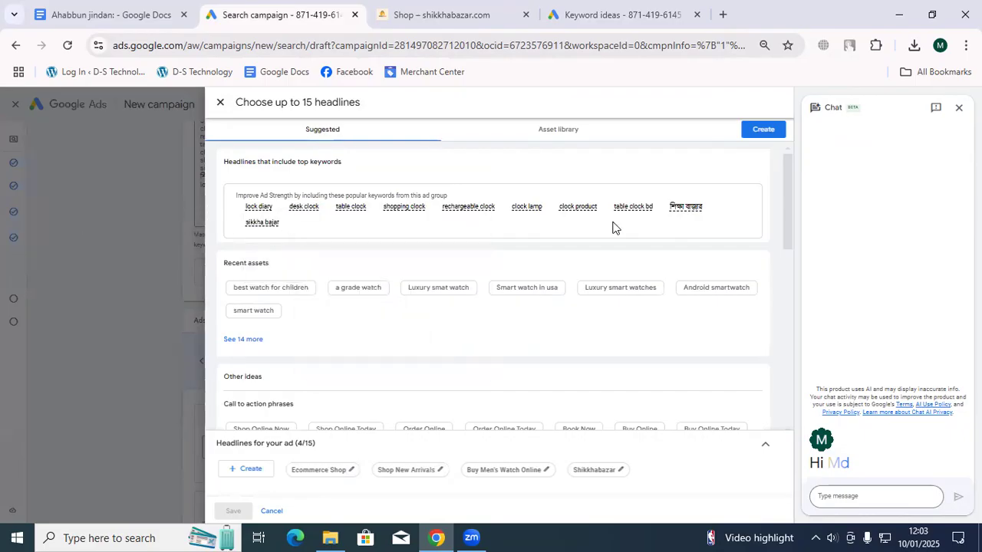
Close the headline ideas and paste "desk clock" below "lock diary" in the keyword list
{"action": "left_click", "coordinate": [220, 102]}
{"action": "left_click", "coordinate": [236, 185]}
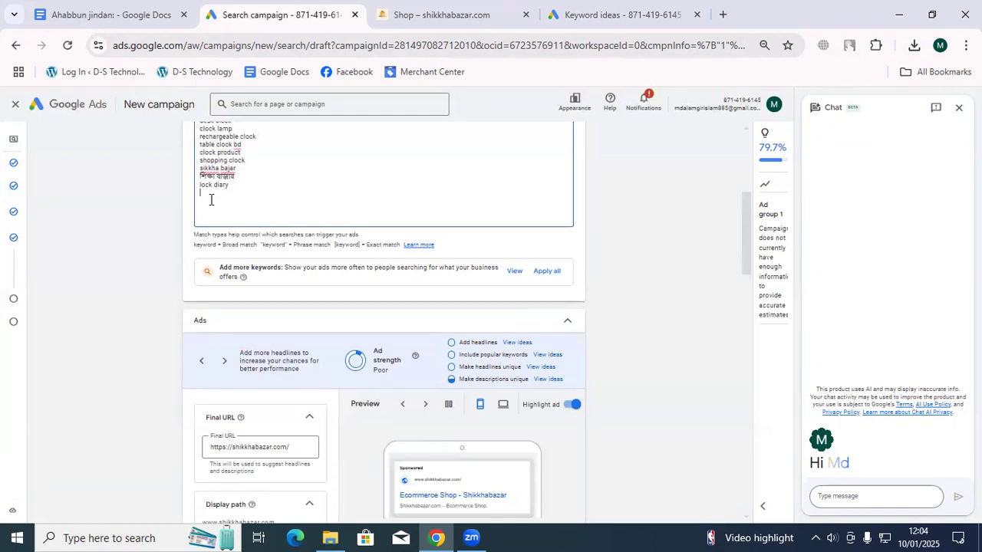
{"action": "right_click", "coordinate": [211, 204]}
{"action": "left_click", "coordinate": [248, 364]}
{"action": "key", "text": "BackSpace"}
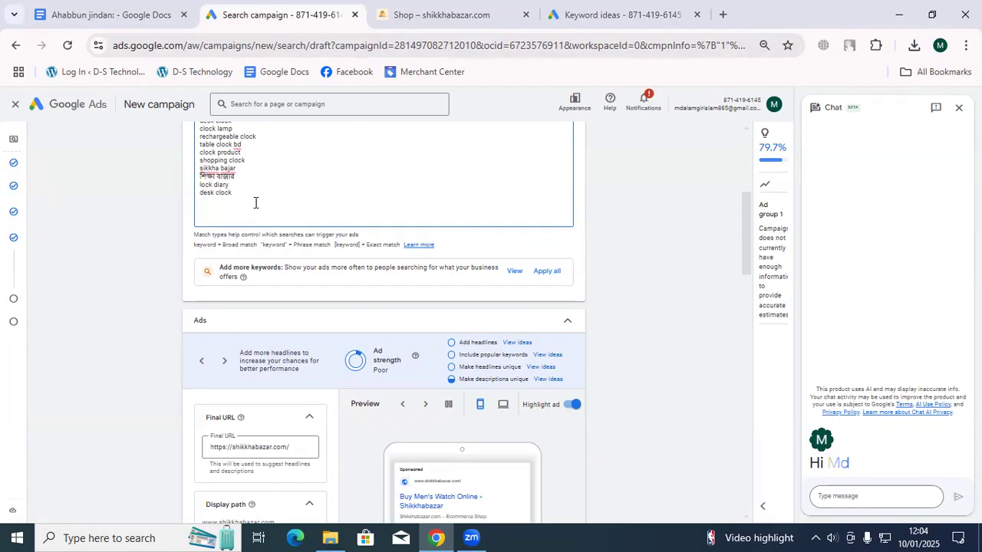
{"action": "scroll", "coordinate": [255, 203], "scroll_direction": "up", "scroll_amount": 1}
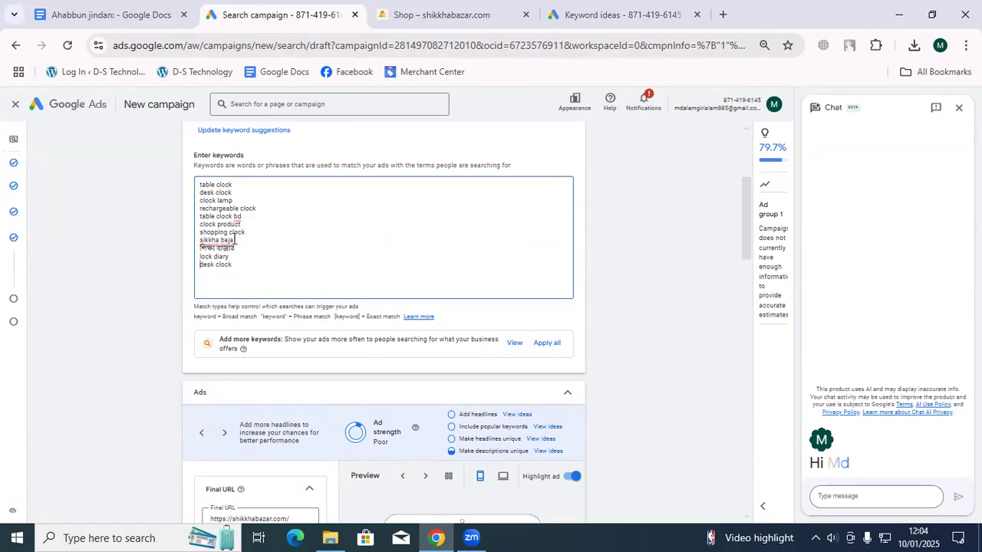
{"action": "scroll", "coordinate": [266, 247], "scroll_direction": "down", "scroll_amount": 1}
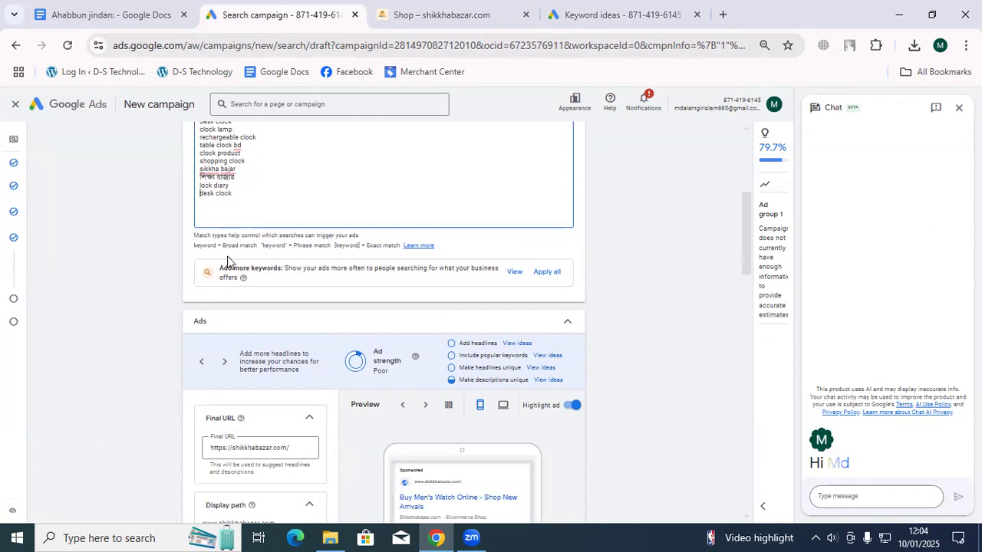
{"action": "scroll", "coordinate": [306, 200], "scroll_direction": "up", "scroll_amount": 1}
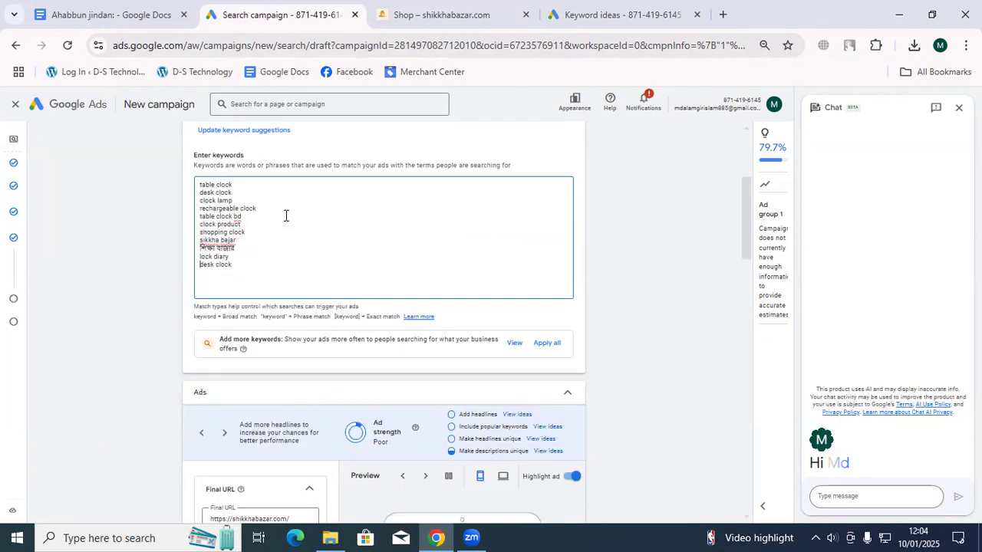
{"action": "scroll", "coordinate": [271, 242], "scroll_direction": "down", "scroll_amount": 1}
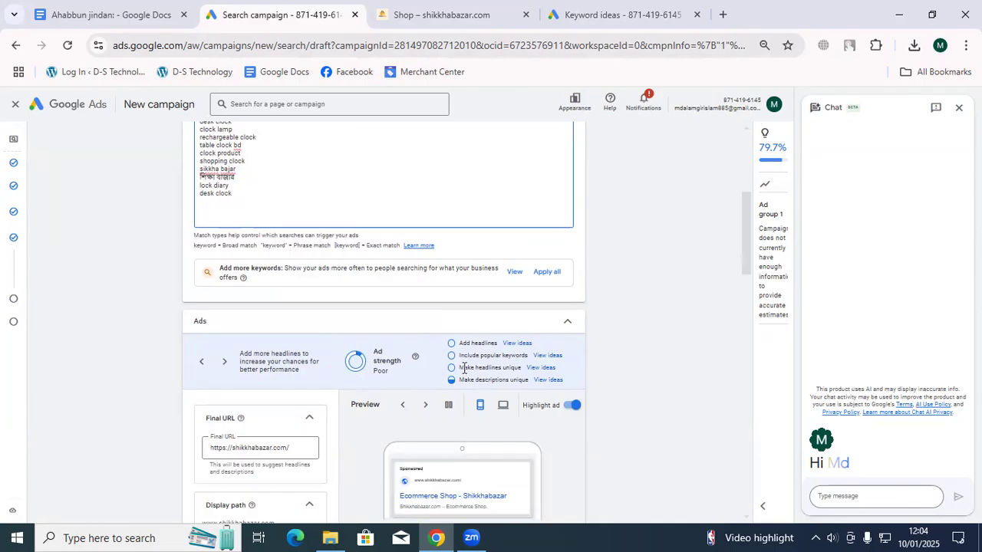
View the ad preview in the desktop layout and return it to the mobile layout
{"action": "left_click_drag", "start_coordinate": [372, 372], "coordinate": [393, 376]}
{"action": "left_click", "coordinate": [392, 376]}
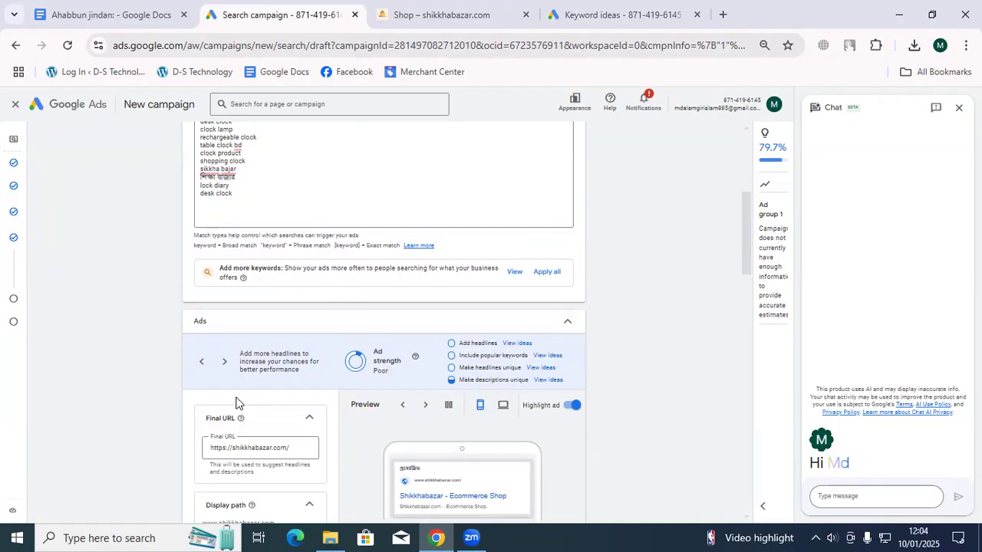
{"action": "scroll", "coordinate": [236, 399], "scroll_direction": "down", "scroll_amount": 1}
{"action": "scroll", "coordinate": [255, 404], "scroll_direction": "down", "scroll_amount": 1}
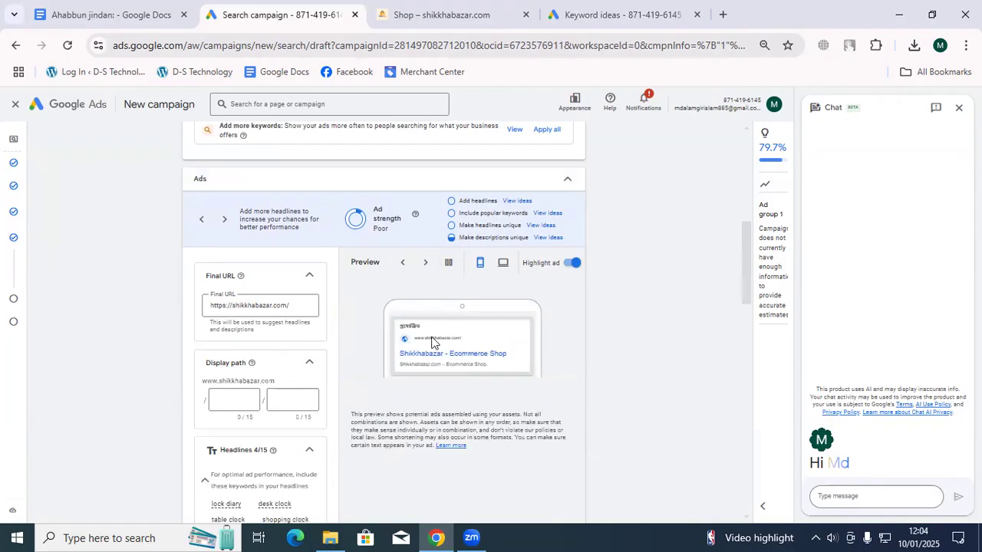
{"action": "left_click", "coordinate": [503, 265]}
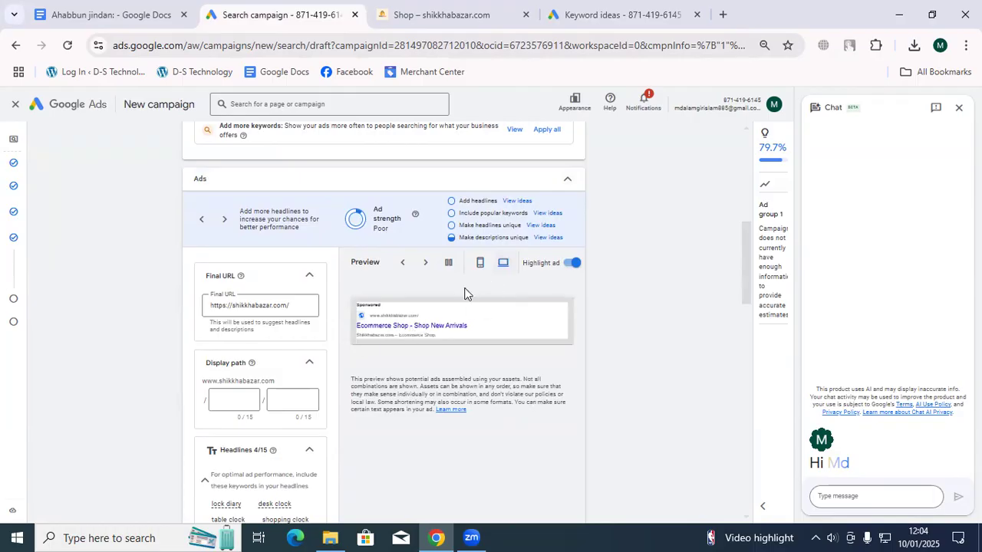
{"action": "left_click", "coordinate": [480, 262]}
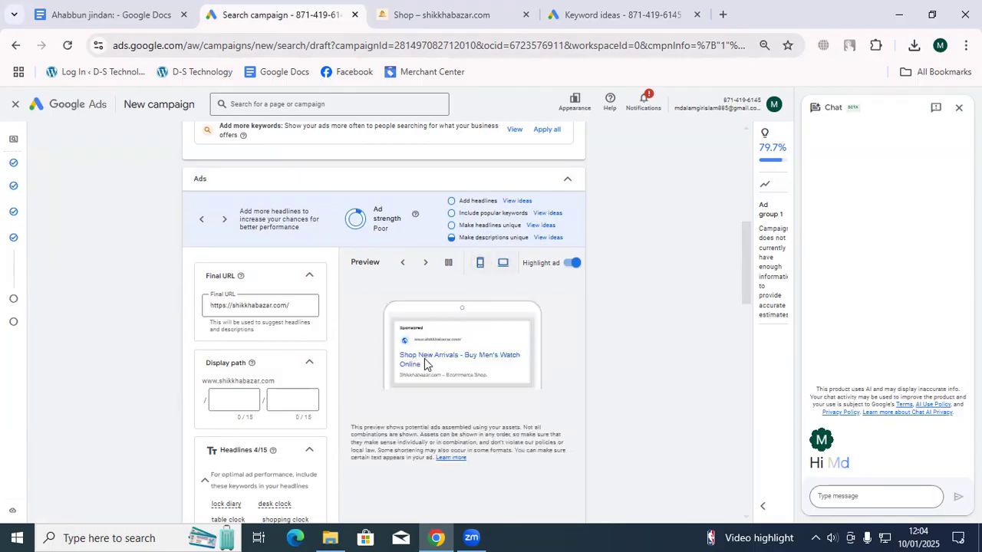
Enter "online" as the first part of the ad's display path, clearing the text started in the second part
{"action": "left_click", "coordinate": [227, 398]}
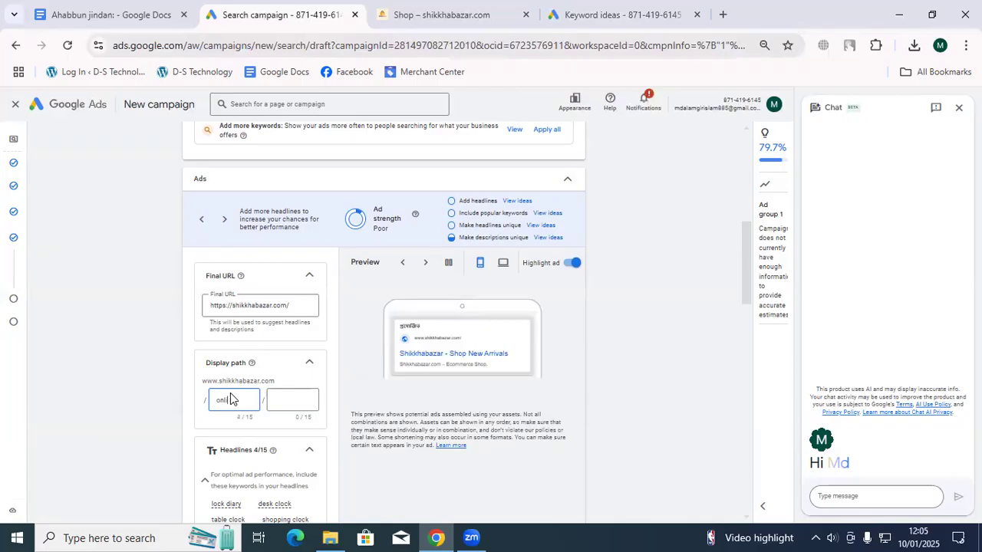
{"action": "type", "text": "ne"}
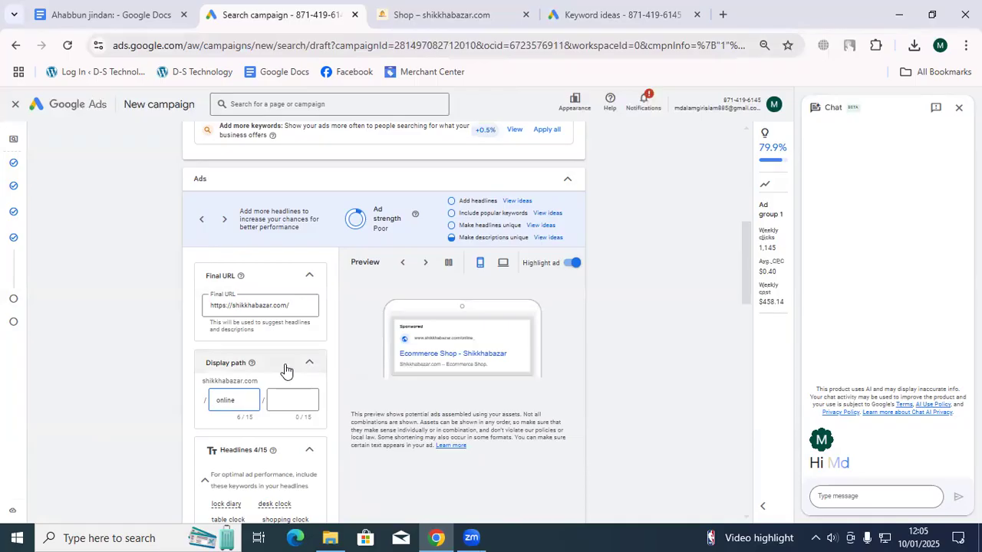
{"action": "left_click", "coordinate": [283, 402]}
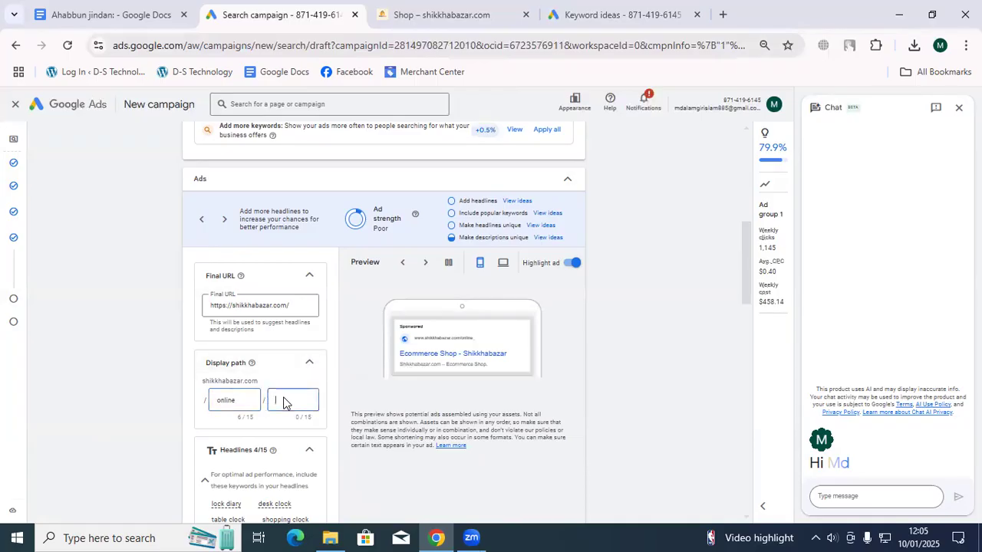
{"action": "type", "text": "sh"}
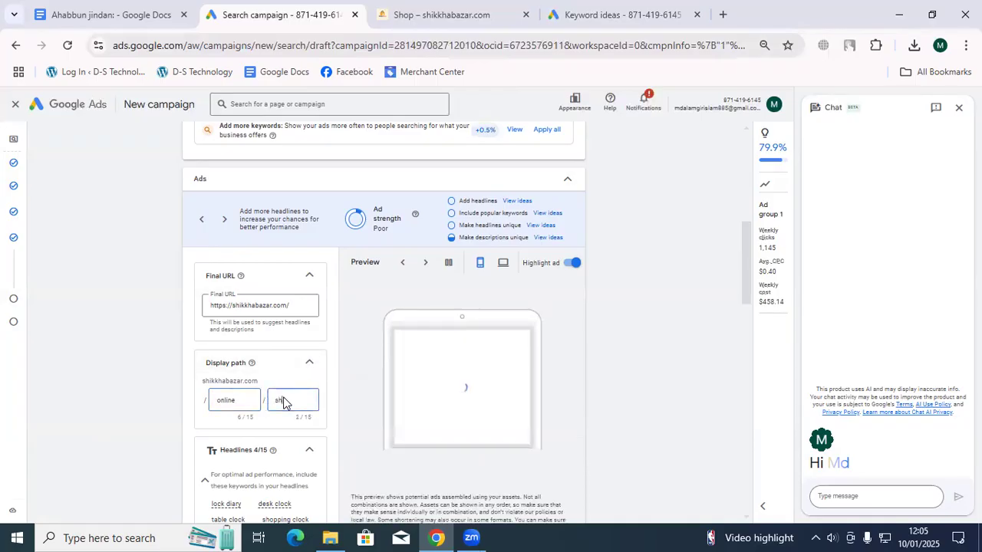
{"action": "key", "text": "BackSpace"}
{"action": "key", "text": "BackSpace"}
Extend the first part of the display path to "online shoping" and inspect the URL in the ad preview
{"action": "left_click", "coordinate": [246, 398]}
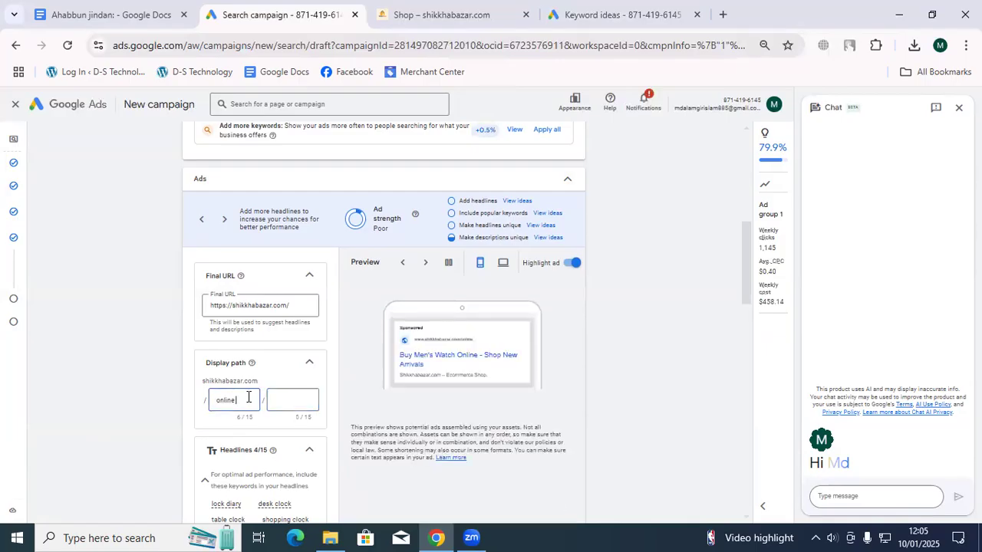
{"action": "key", "text": "BackSpace"}
{"action": "key", "text": "BackSpace"}
{"action": "key", "text": "BackSpace"}
{"action": "type", "text": "shopping"}
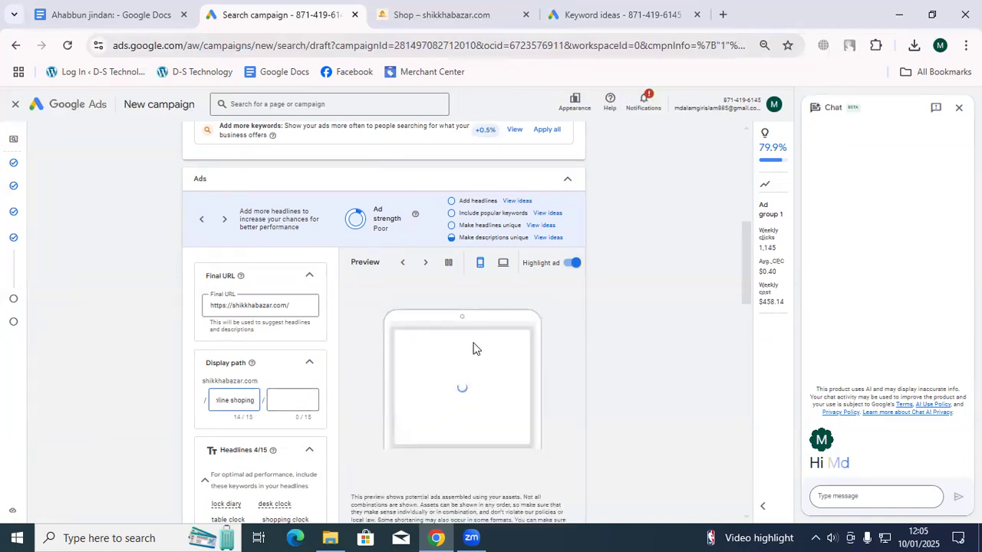
{"action": "key", "text": "ctrl+plus"}
{"action": "key", "text": "ctrl+plus"}
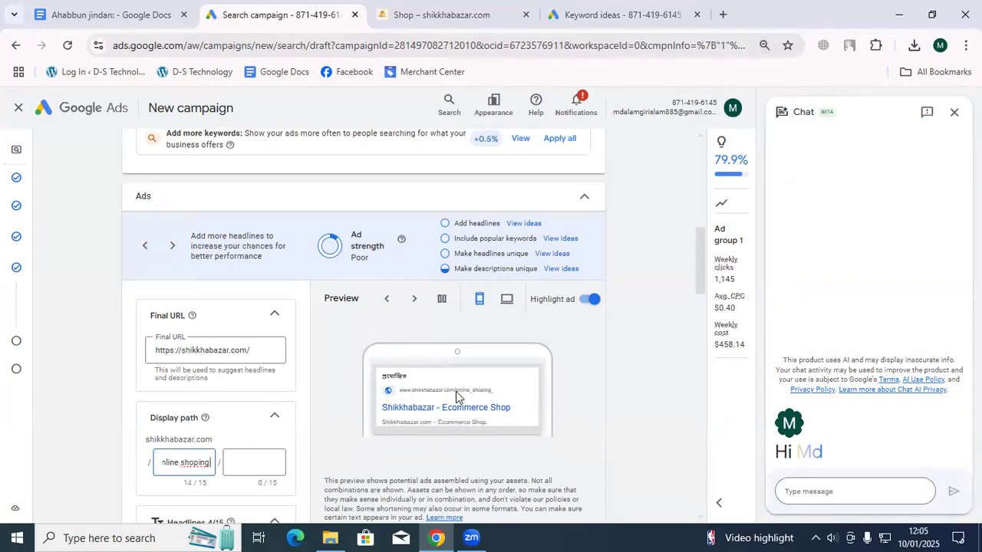
{"action": "key", "text": "ctrl+plus"}
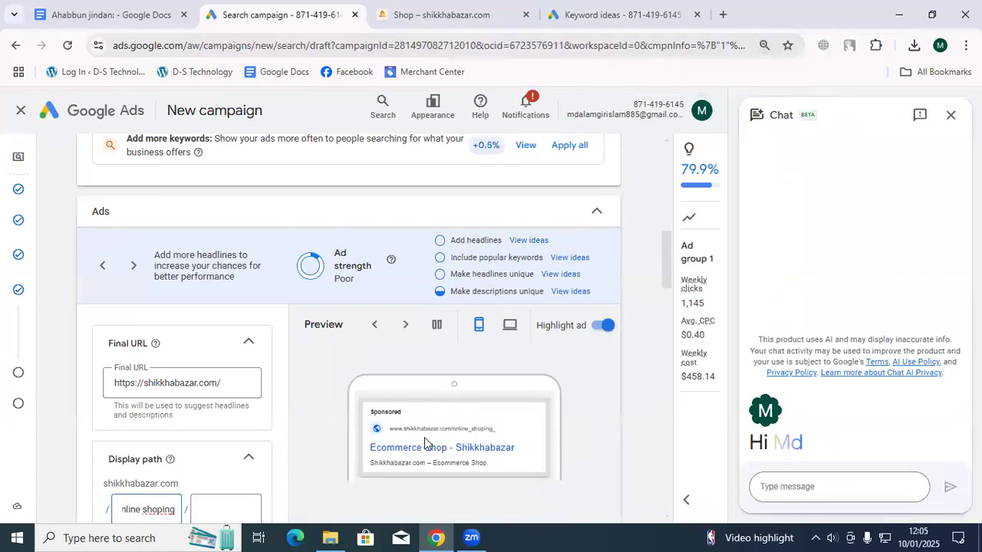
{"action": "key", "text": "ctrl+minus"}
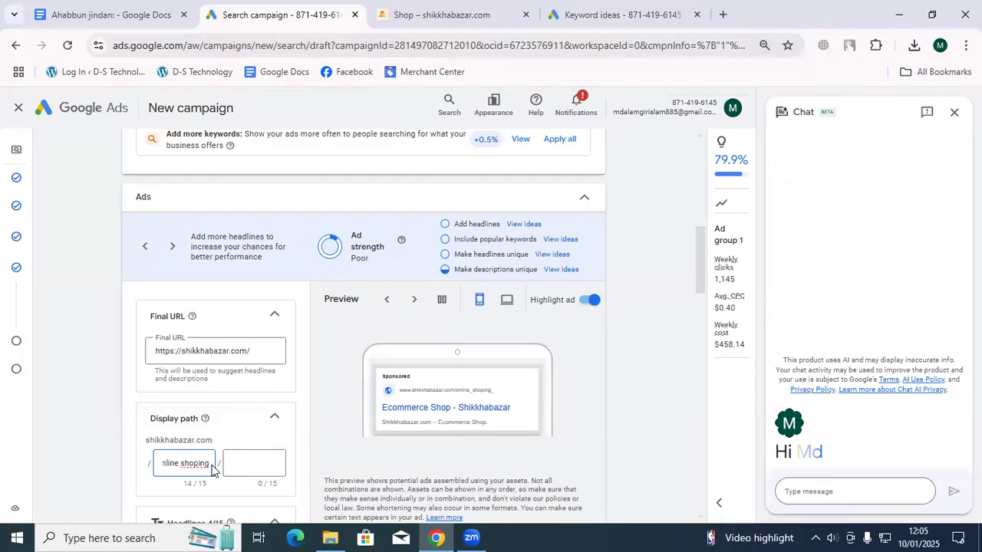
Enter "educationalshop" without a space as the second part of the ad's display path
{"action": "left_click", "coordinate": [240, 465]}
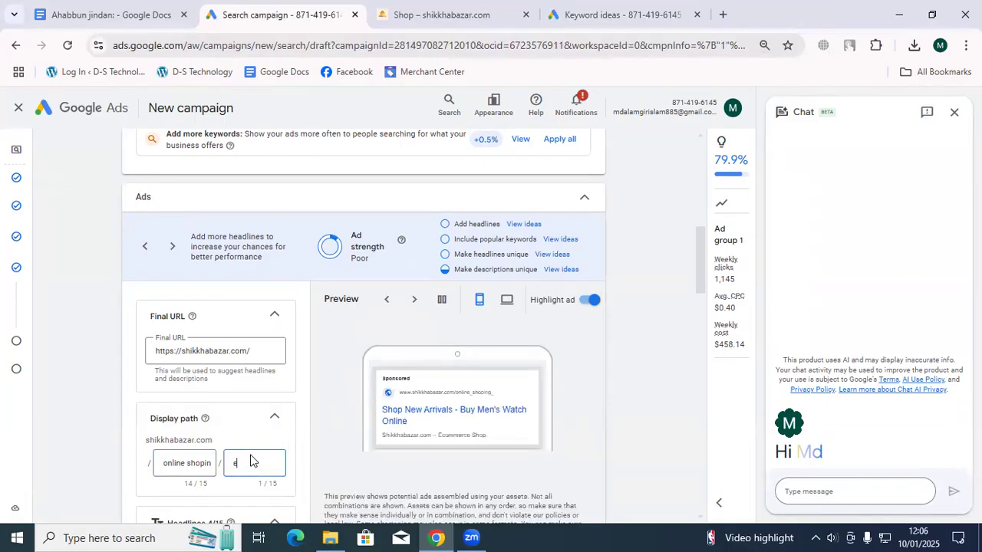
{"action": "type", "text": "cationa"}
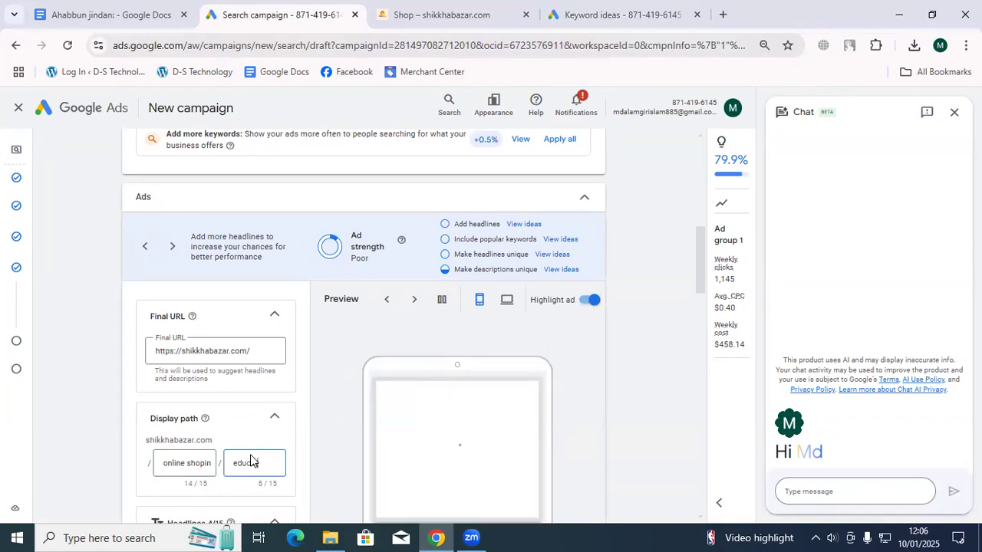
{"action": "type", "text": "l dh"}
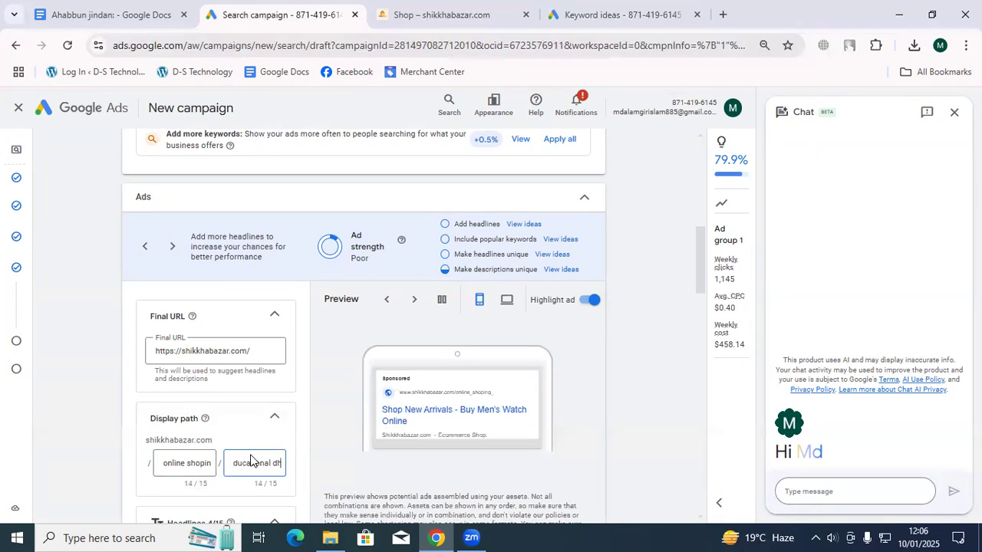
{"action": "key", "text": "BackSpace"}
{"action": "type", "text": "shop"}
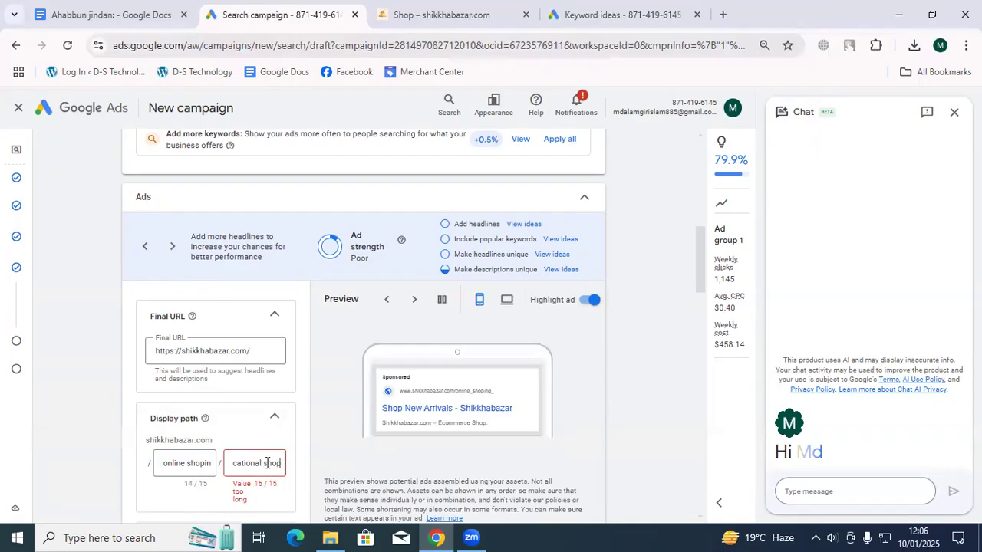
{"action": "left_click", "coordinate": [267, 463]}
{"action": "key", "text": "BackSpace"}
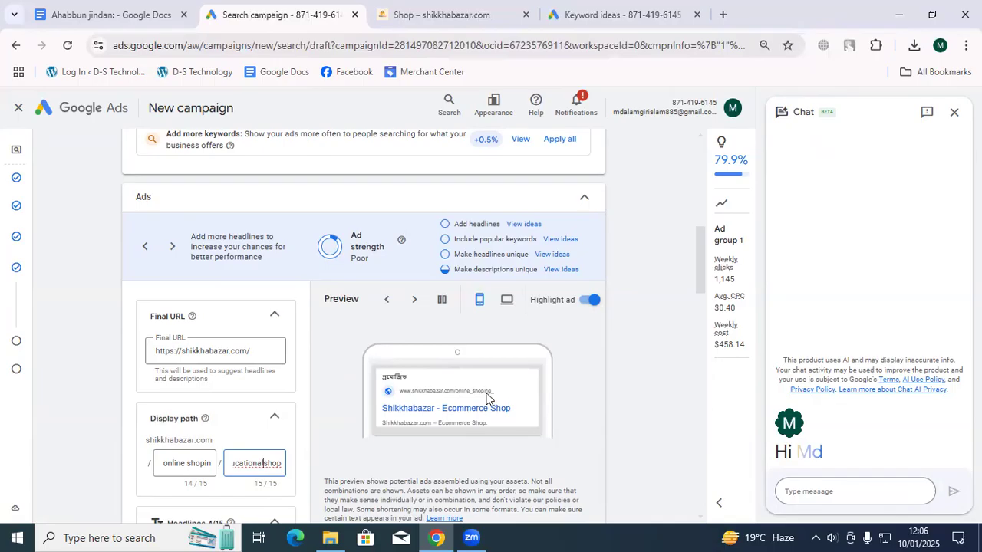
Add the headline "sikkha bazar" directly below "Ecommerce Shop" in the ad's headlines
{"action": "scroll", "coordinate": [490, 391], "scroll_direction": "down", "scroll_amount": 1}
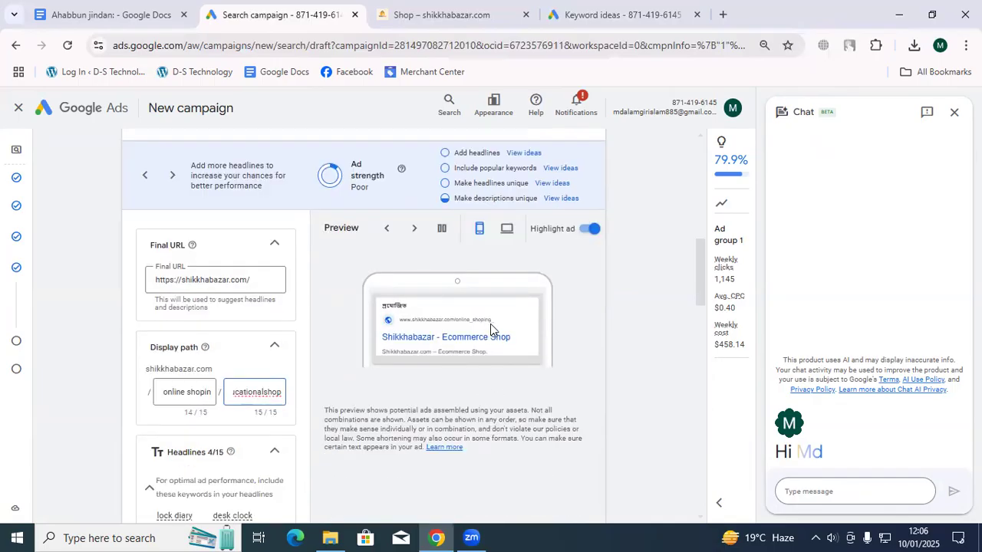
{"action": "scroll", "coordinate": [230, 431], "scroll_direction": "down", "scroll_amount": 1}
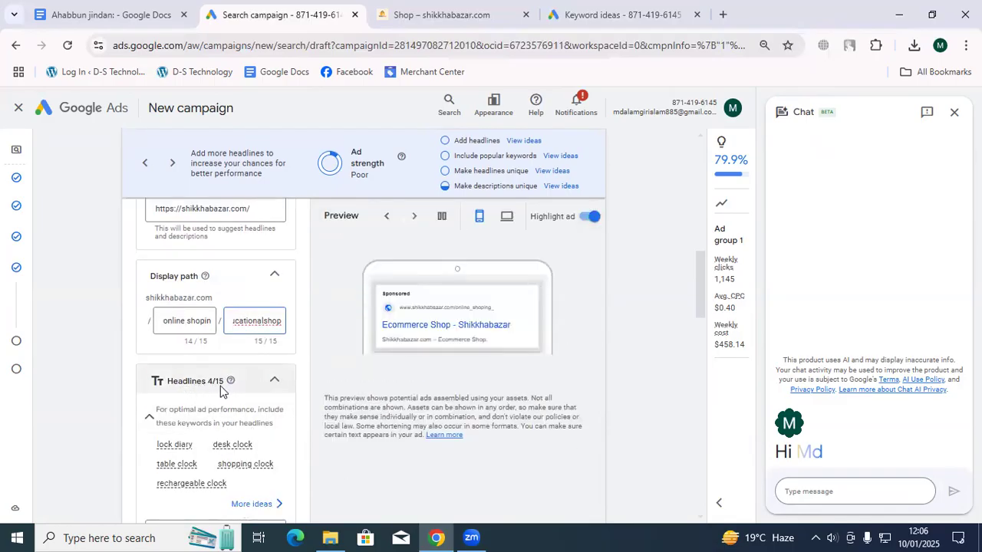
{"action": "scroll", "coordinate": [241, 398], "scroll_direction": "down", "scroll_amount": 1}
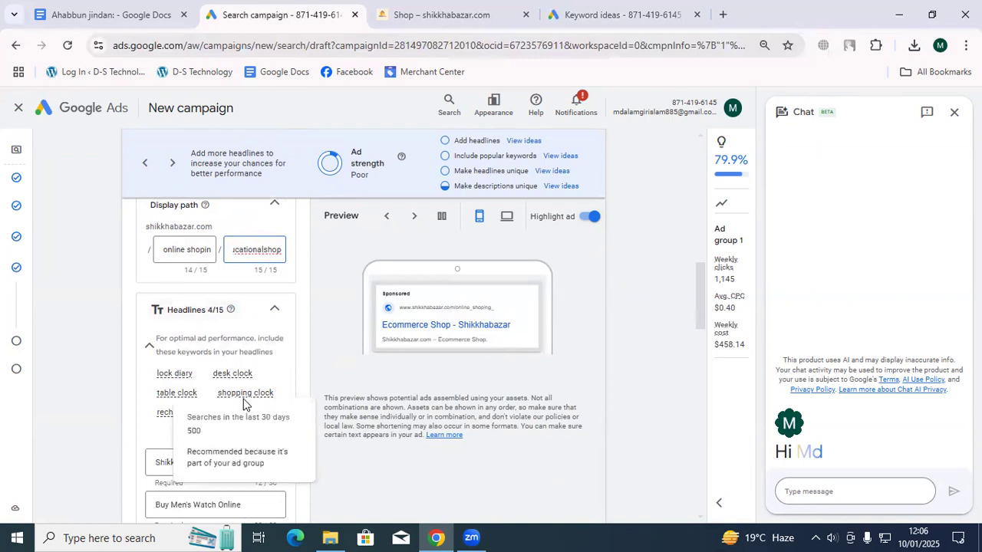
{"action": "scroll", "coordinate": [103, 448], "scroll_direction": "down", "scroll_amount": 1}
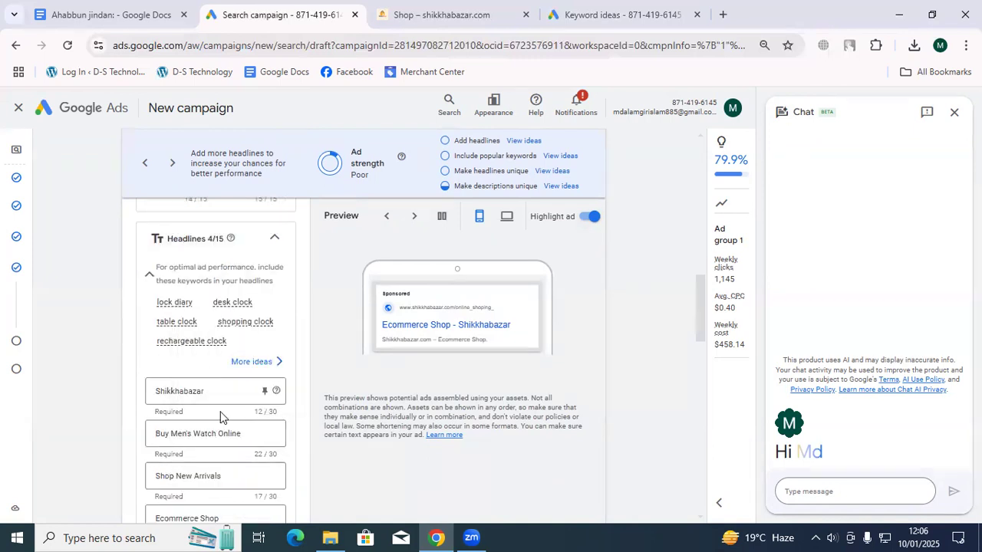
{"action": "scroll", "coordinate": [212, 456], "scroll_direction": "down", "scroll_amount": 1}
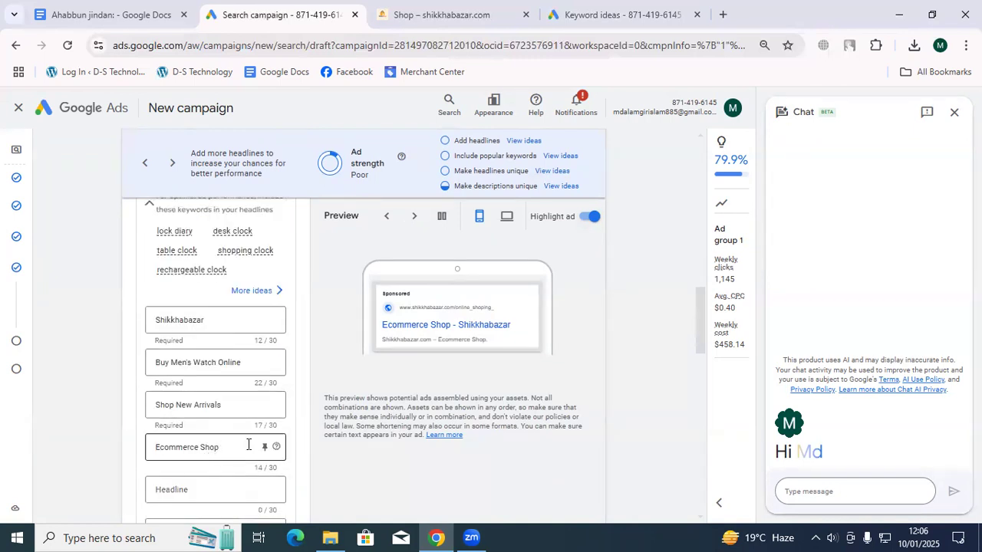
{"action": "left_click", "coordinate": [214, 487]}
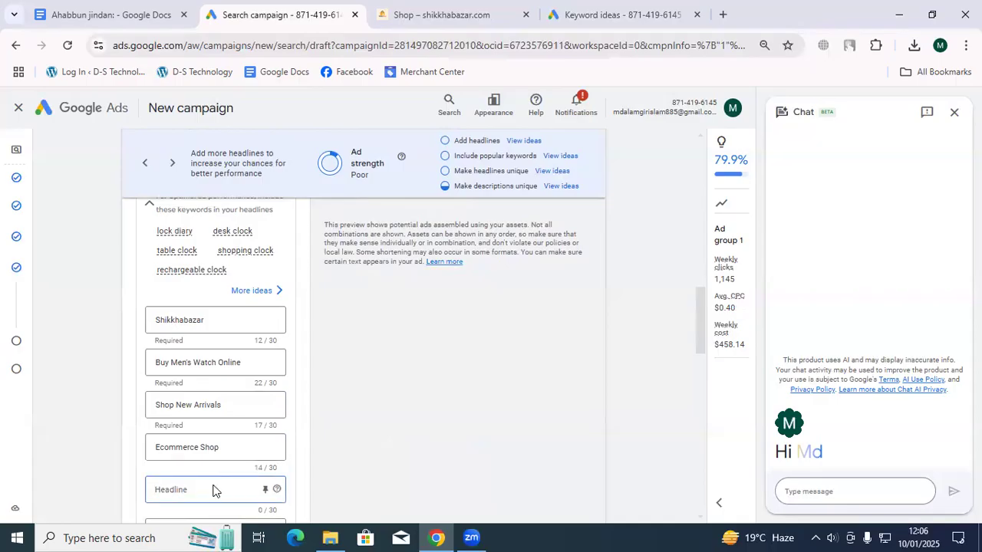
{"action": "type", "text": "sikkha"}
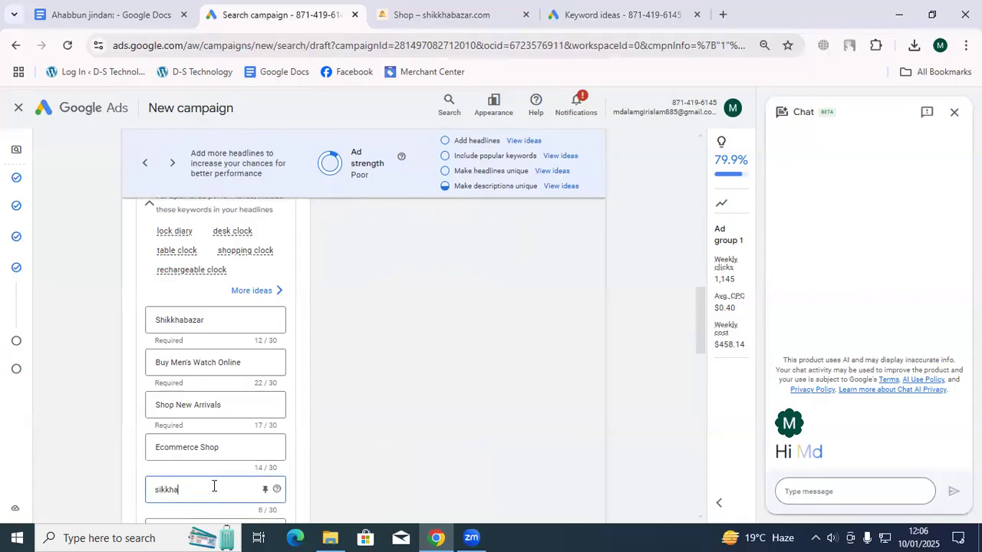
{"action": "type", "text": " bazar"}
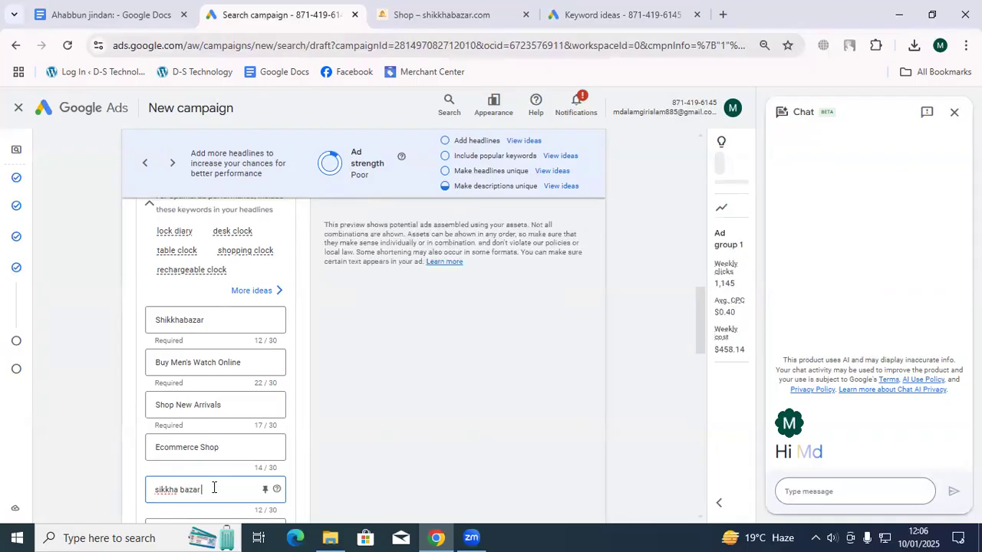
Add the headline "Educationali product" directly below "sikkha bazar"
{"action": "scroll", "coordinate": [203, 457], "scroll_direction": "down", "scroll_amount": 1}
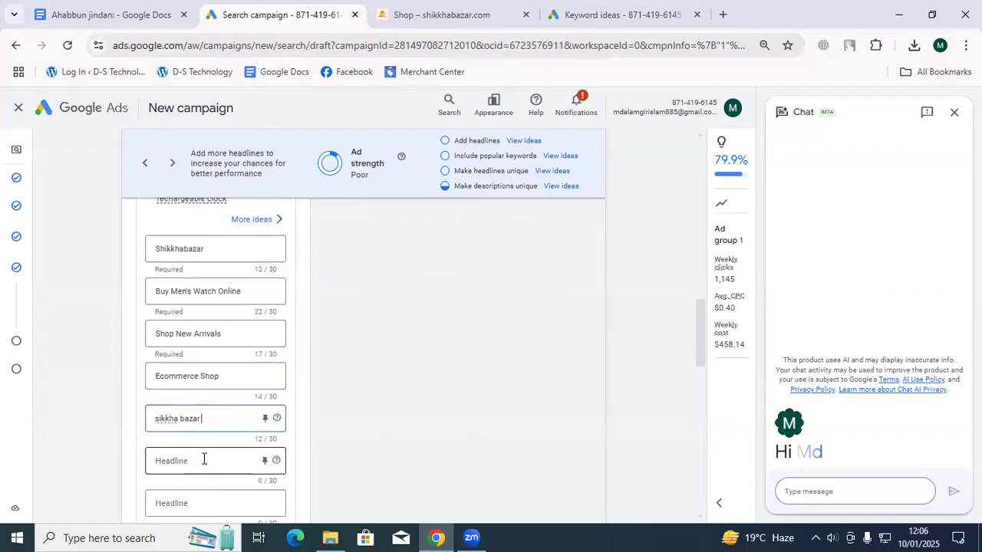
{"action": "left_click", "coordinate": [202, 459]}
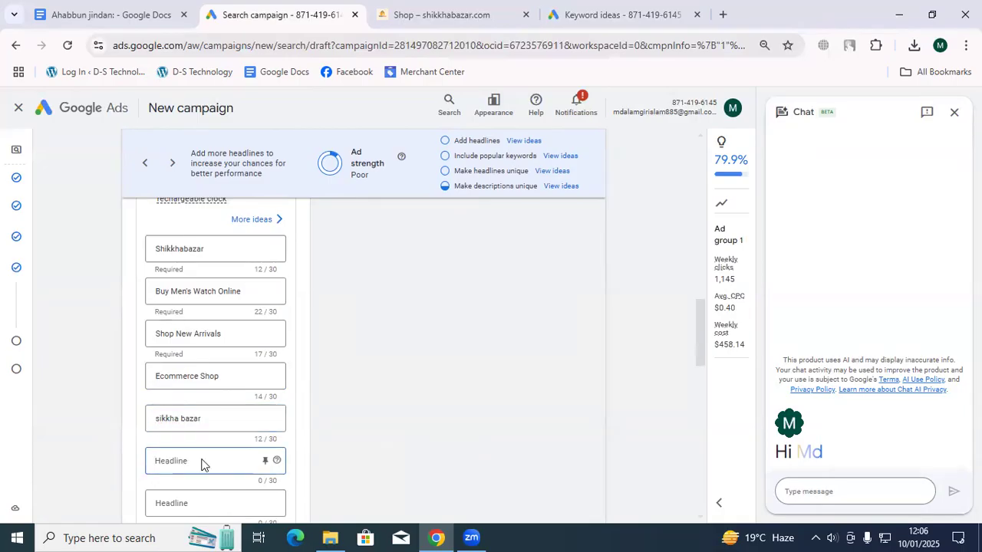
{"action": "type", "text": "Educational"}
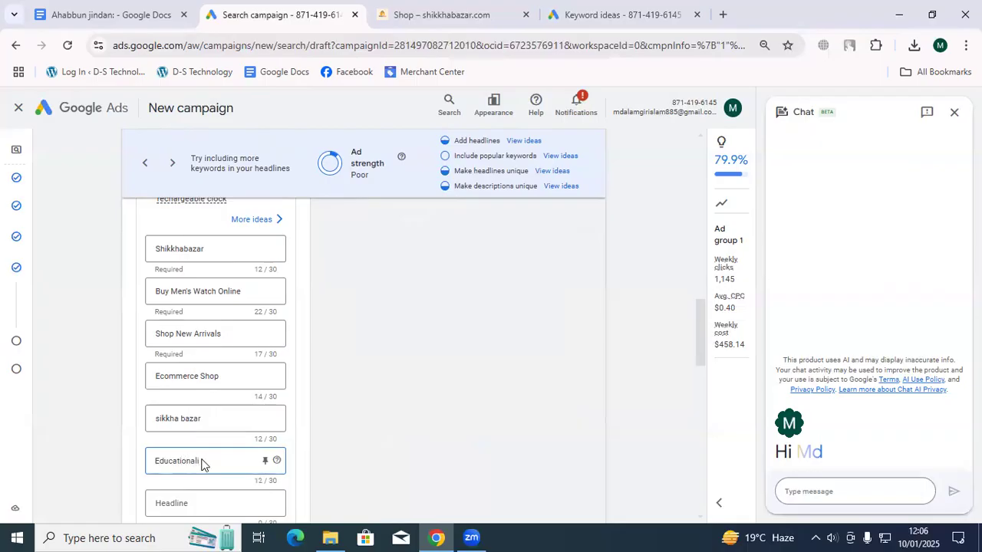
{"action": "type", "text": "i"}
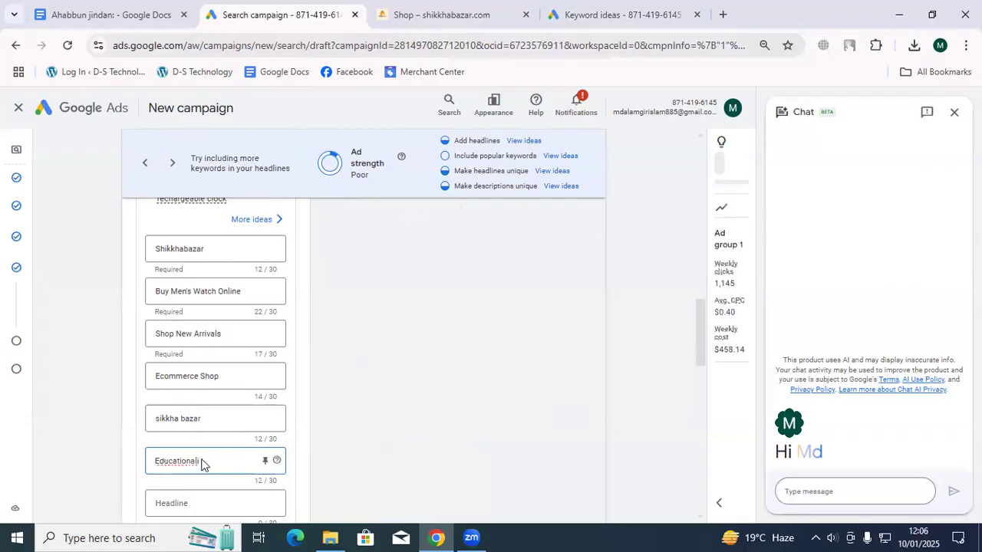
{"action": "type", "text": " s"}
{"action": "type", "text": "du"}
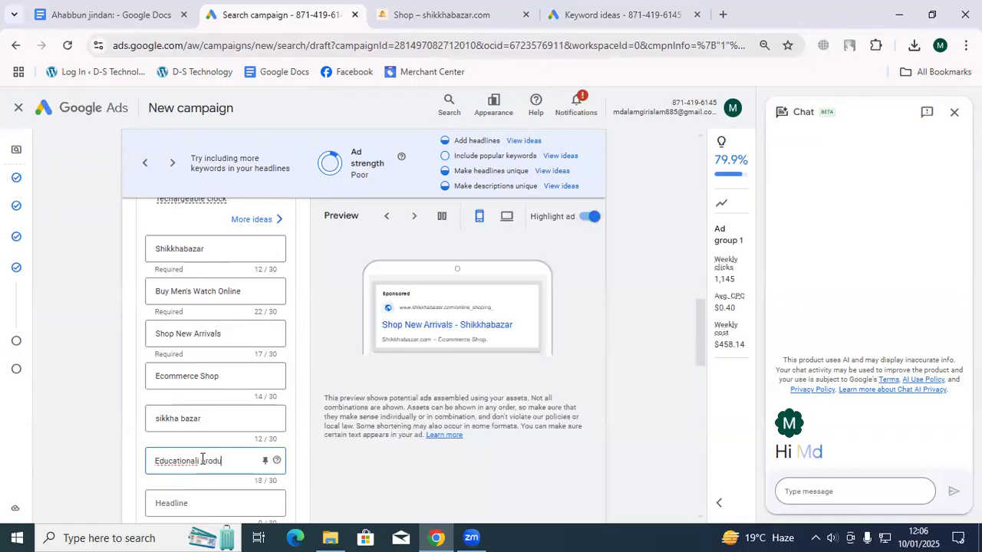
{"action": "type", "text": "ct"}
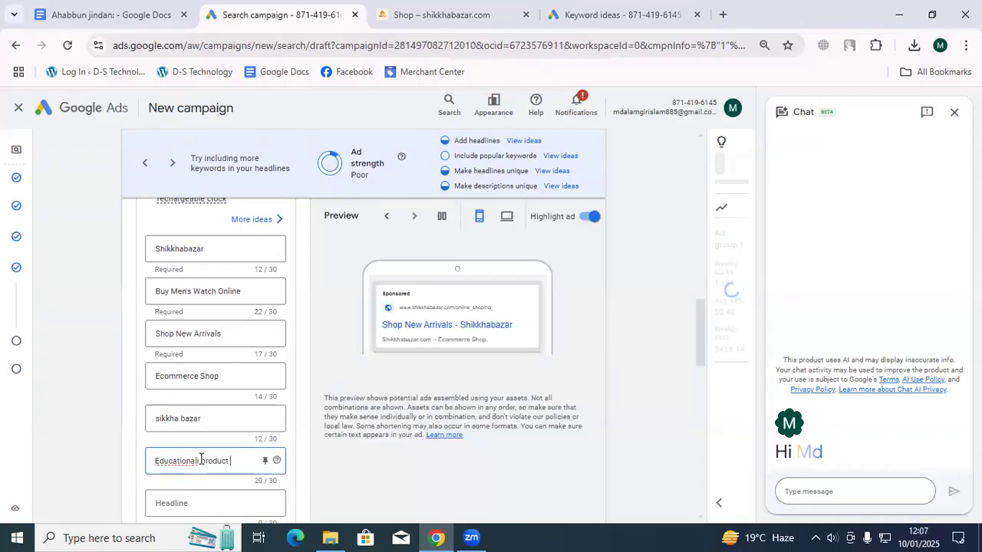
Check the best sellers in the shikkhabazar.com shop and add the headline "Lock diary" directly below "Educationali product"
{"action": "scroll", "coordinate": [172, 460], "scroll_direction": "down", "scroll_amount": 1}
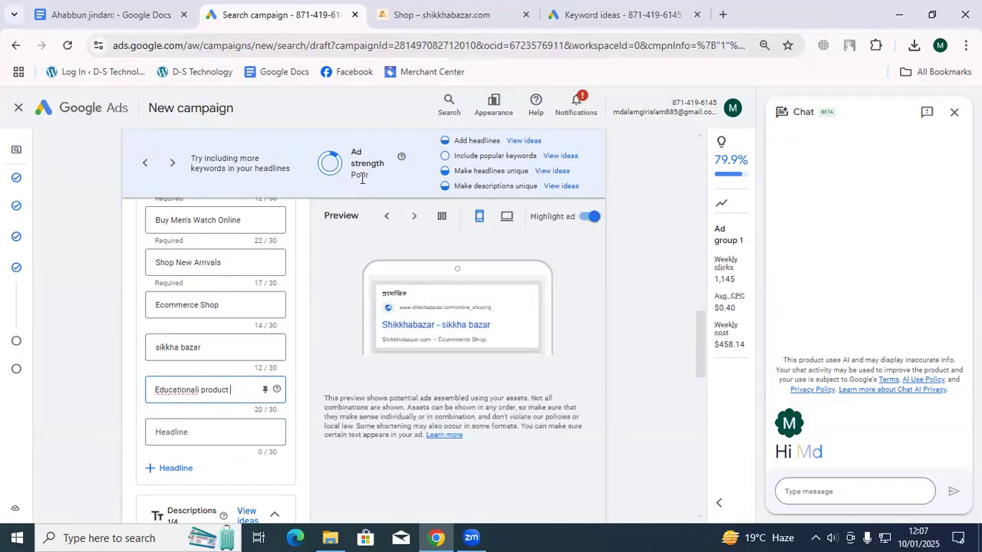
{"action": "left_click", "coordinate": [188, 433]}
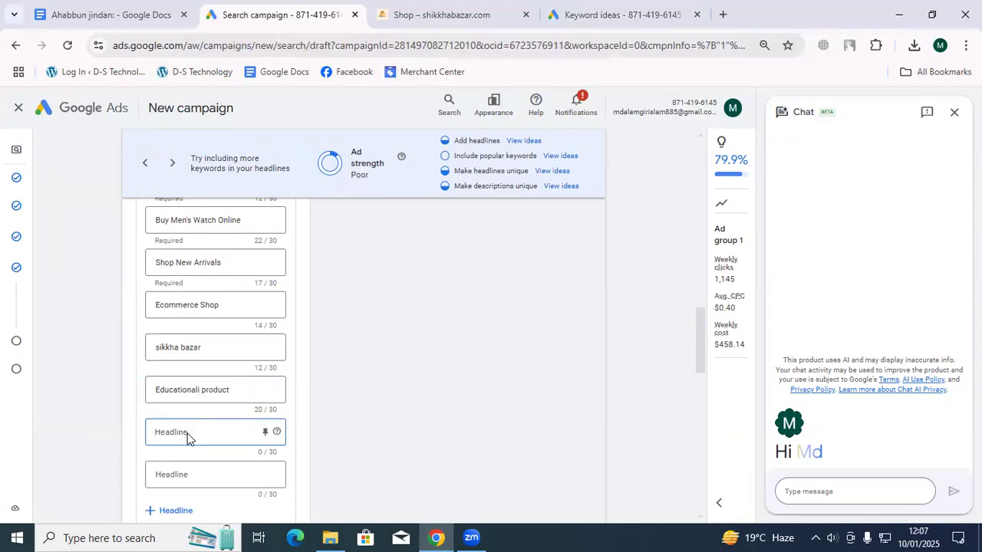
{"action": "left_click", "coordinate": [437, 16]}
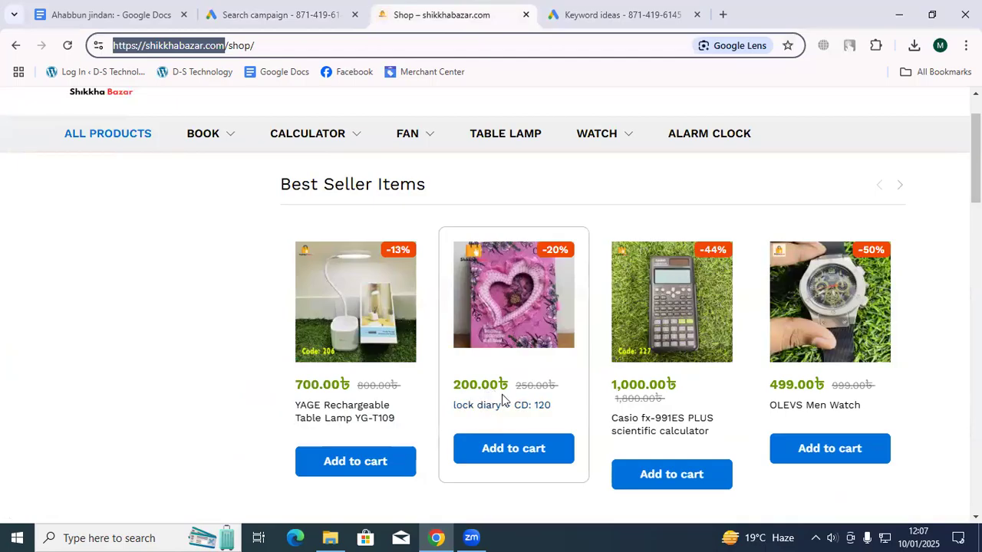
{"action": "left_click", "coordinate": [301, 6]}
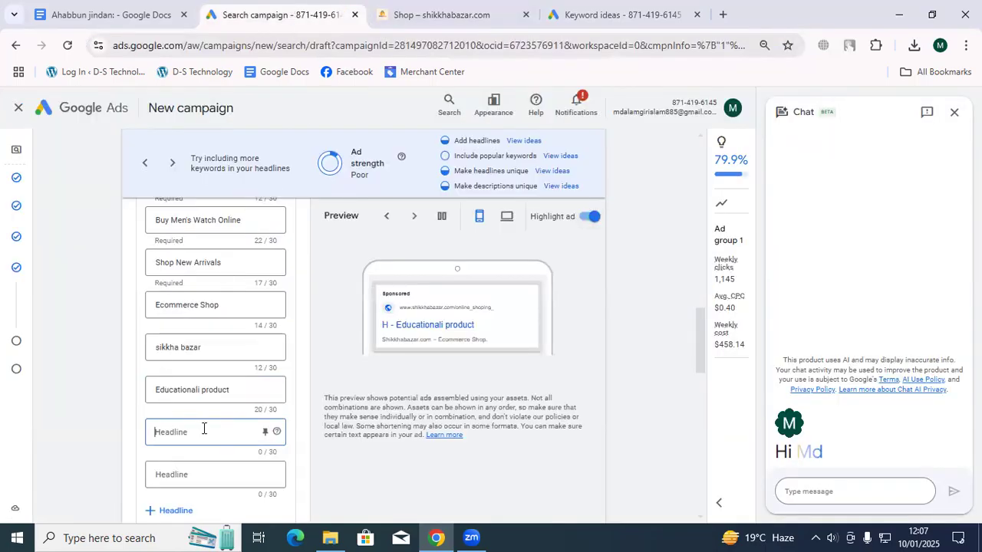
{"action": "type", "text": "Lock diary"}
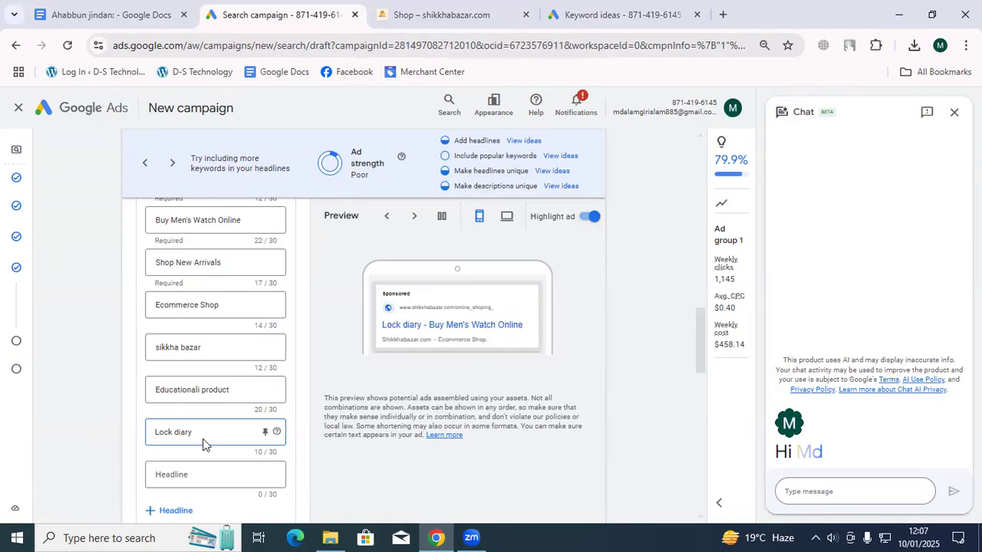
Add the headline "Buy womens watch" directly below "Lock diary" in the ad's headlines
{"action": "scroll", "coordinate": [206, 418], "scroll_direction": "up", "scroll_amount": 1}
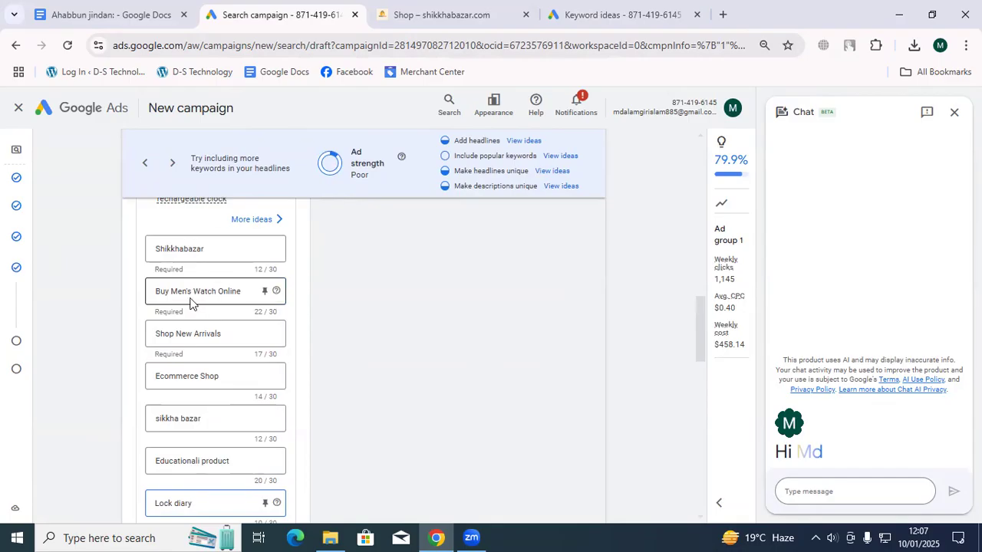
{"action": "scroll", "coordinate": [203, 309], "scroll_direction": "down", "scroll_amount": 1}
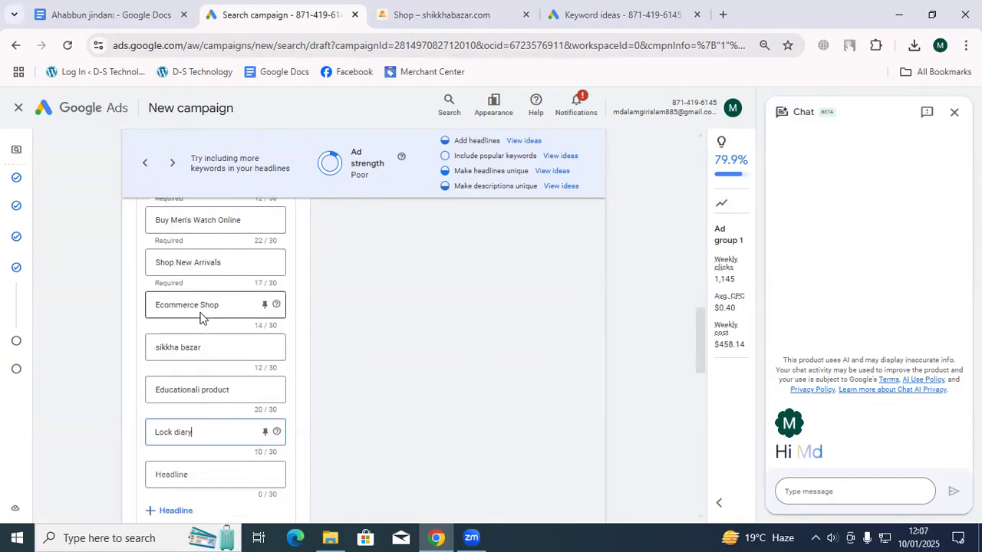
{"action": "left_click", "coordinate": [189, 473]}
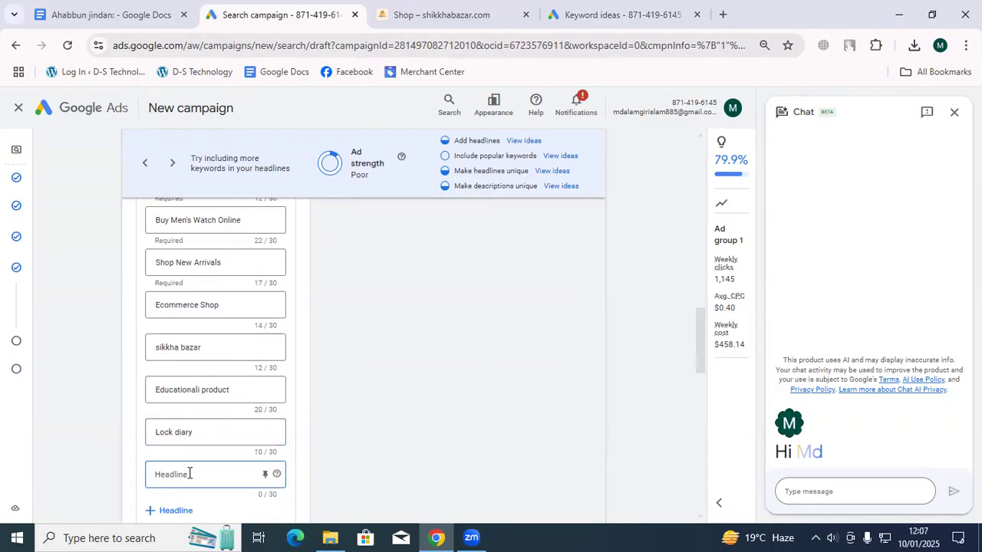
{"action": "type", "text": "Buy wom"}
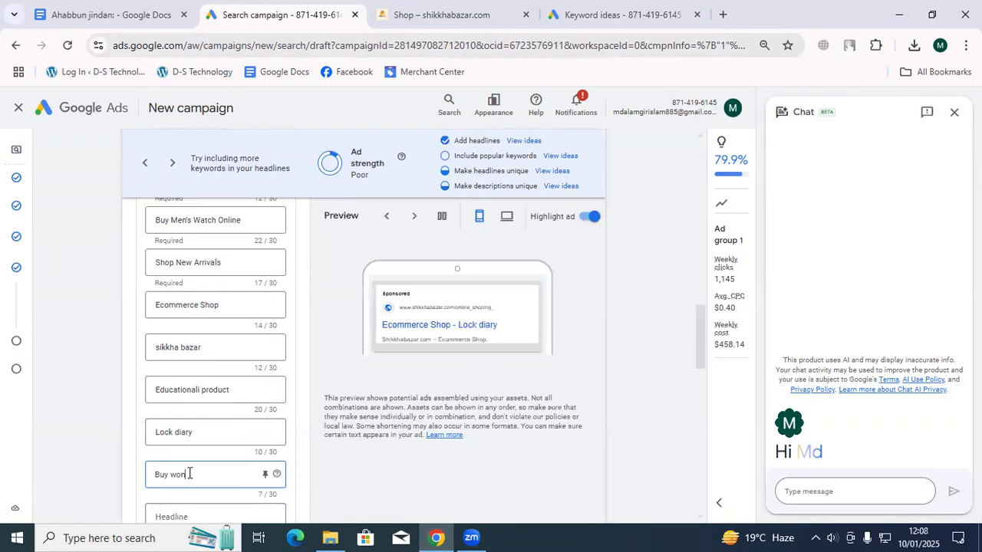
{"action": "type", "text": "s watch"}
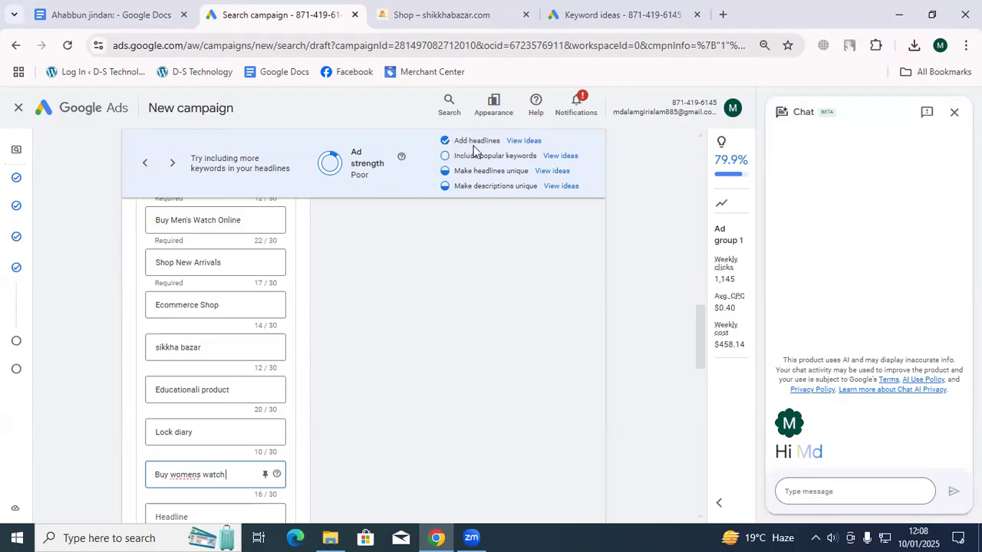
Add an extra empty headline field to the ad and select the blank one directly below "Buy womens watch"
{"action": "scroll", "coordinate": [195, 398], "scroll_direction": "down", "scroll_amount": 1}
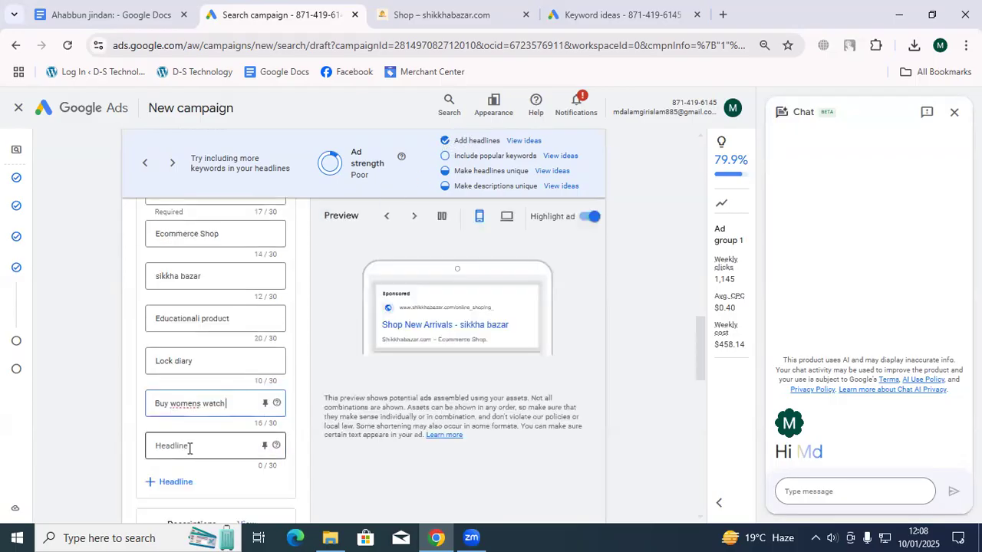
{"action": "left_click", "coordinate": [218, 447]}
{"action": "left_click", "coordinate": [166, 479]}
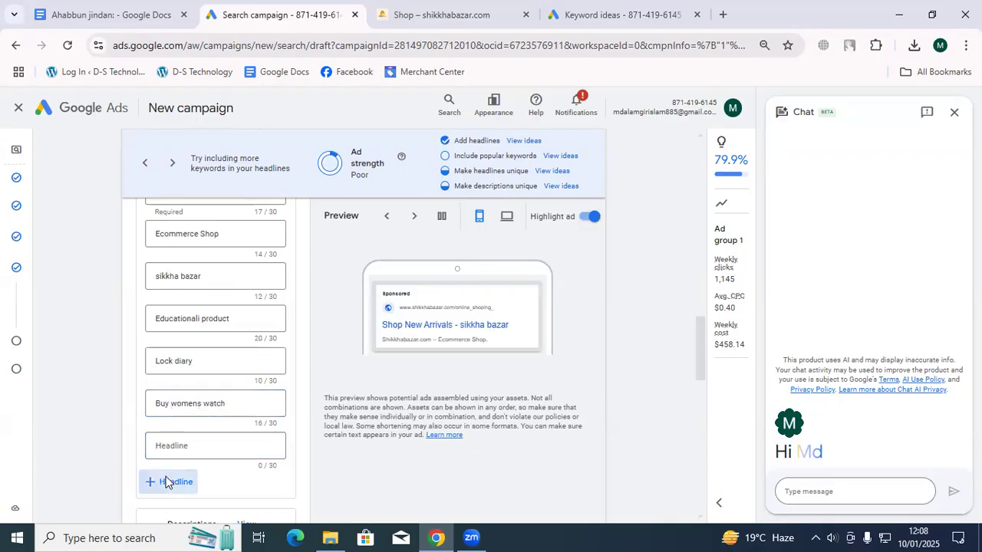
{"action": "scroll", "coordinate": [215, 427], "scroll_direction": "down", "scroll_amount": 1}
{"action": "scroll", "coordinate": [215, 419], "scroll_direction": "up", "scroll_amount": 2}
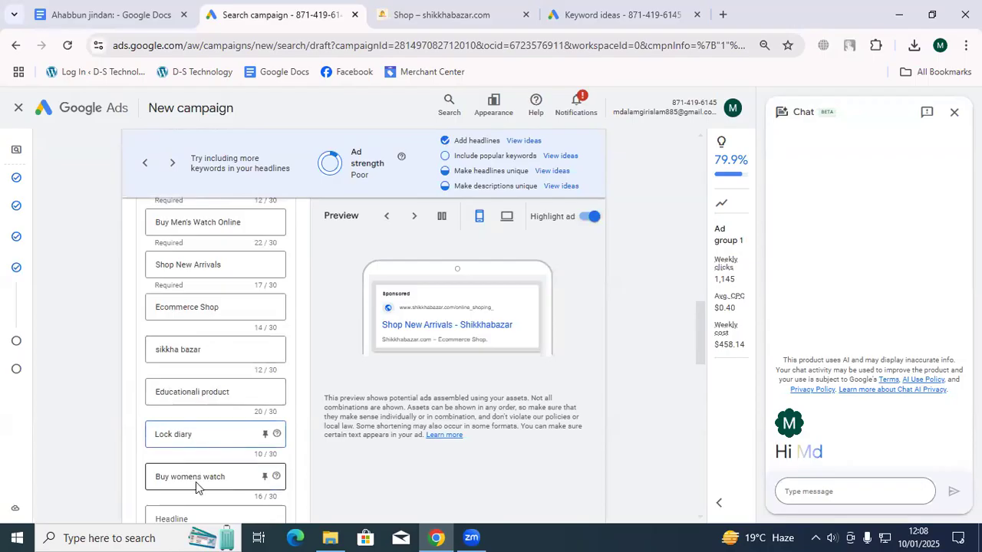
{"action": "scroll", "coordinate": [212, 499], "scroll_direction": "down", "scroll_amount": 1}
{"action": "left_click", "coordinate": [216, 448]}
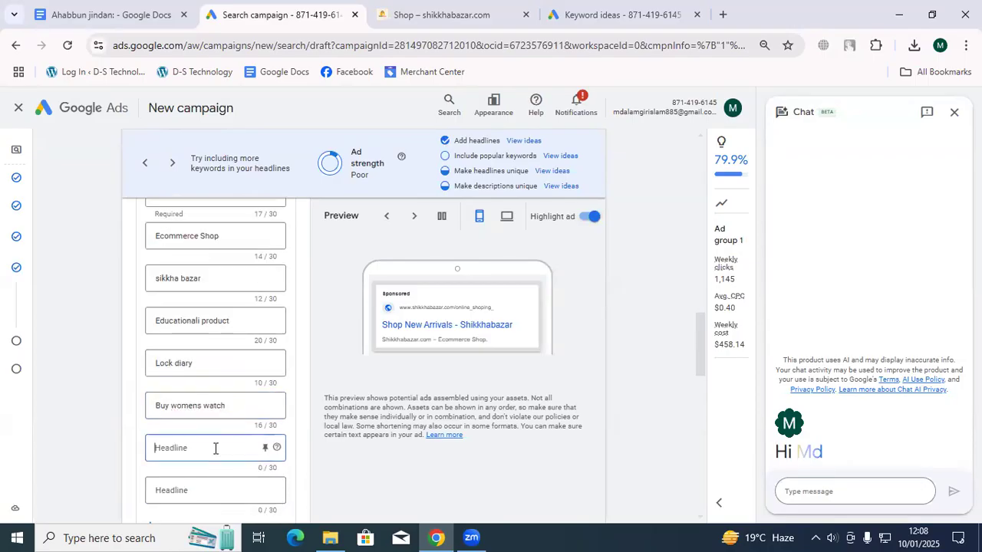
Look up the calculator product in the shikkhabazar.com shop and enter "calculator" as the headline below "Buy womens watch"
{"action": "left_click", "coordinate": [463, 14]}
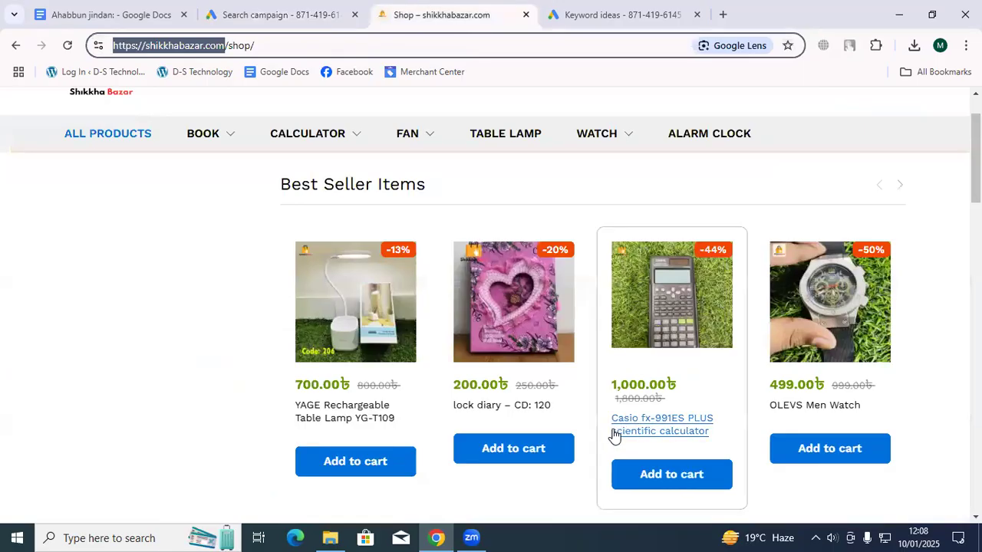
{"action": "left_click", "coordinate": [268, 14]}
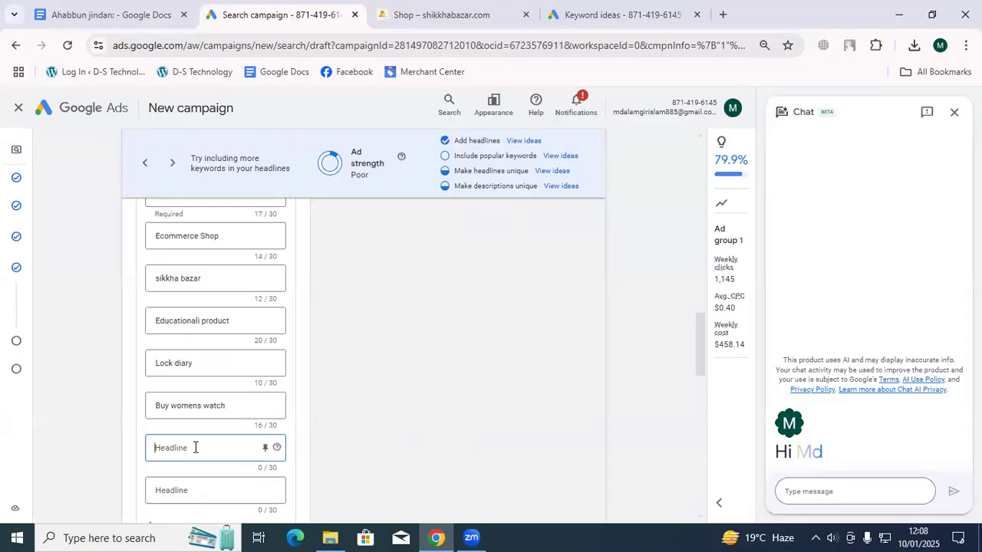
{"action": "type", "text": "calcu"}
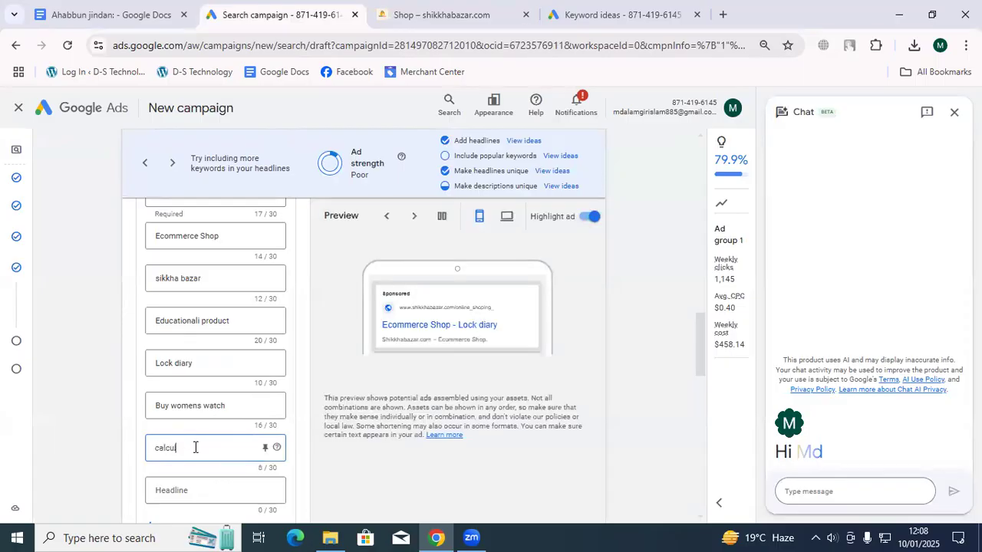
{"action": "type", "text": "letor"}
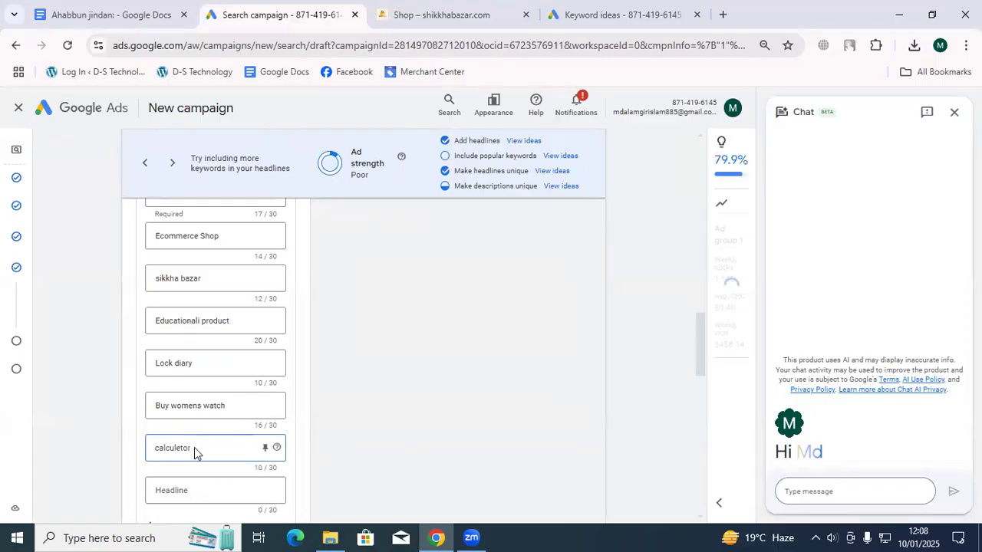
{"action": "key", "text": "BackSpace"}
{"action": "key", "text": "BackSpace"}
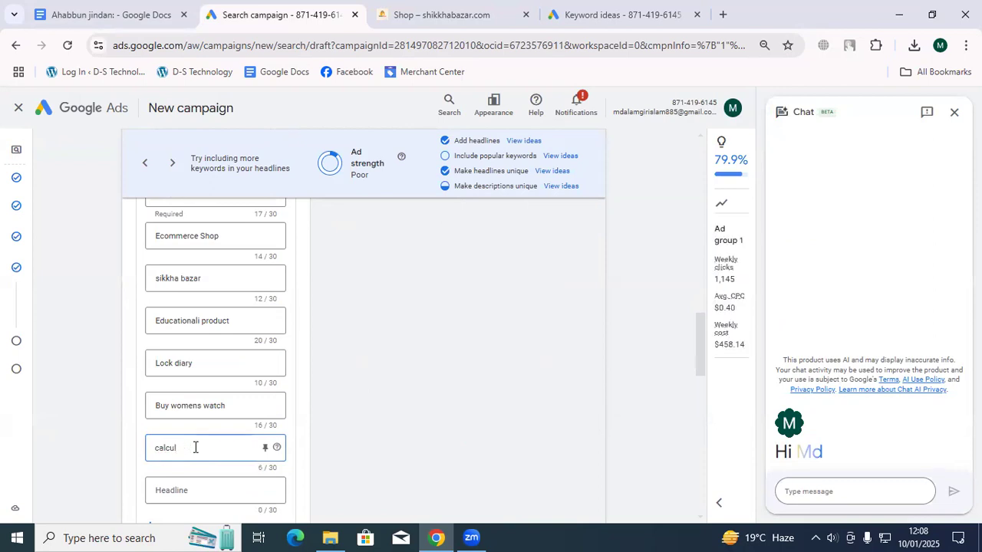
{"action": "type", "text": "ator"}
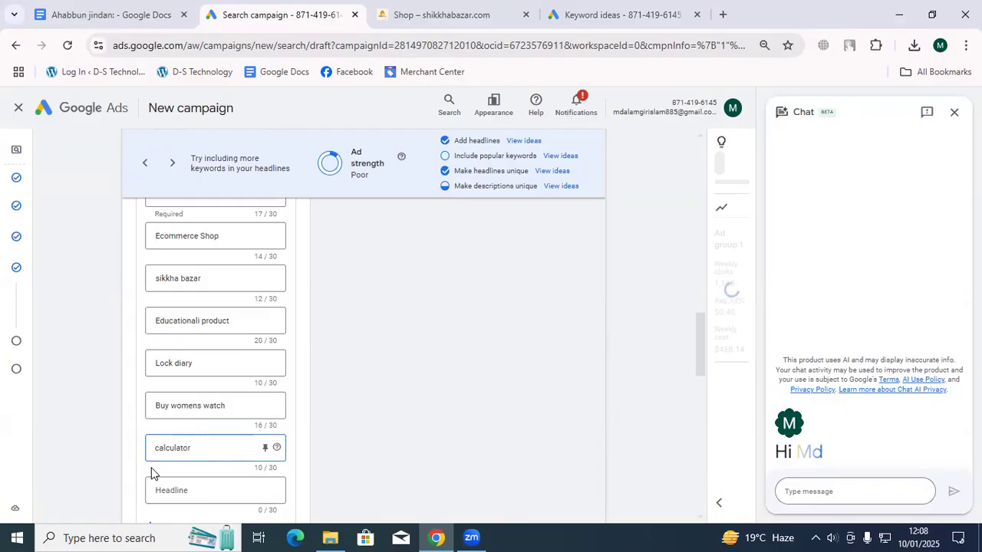
Add the headline "casio calculator" directly below "calculator" in the ad's headlines
{"action": "scroll", "coordinate": [161, 474], "scroll_direction": "down", "scroll_amount": 1}
{"action": "left_click", "coordinate": [190, 429]}
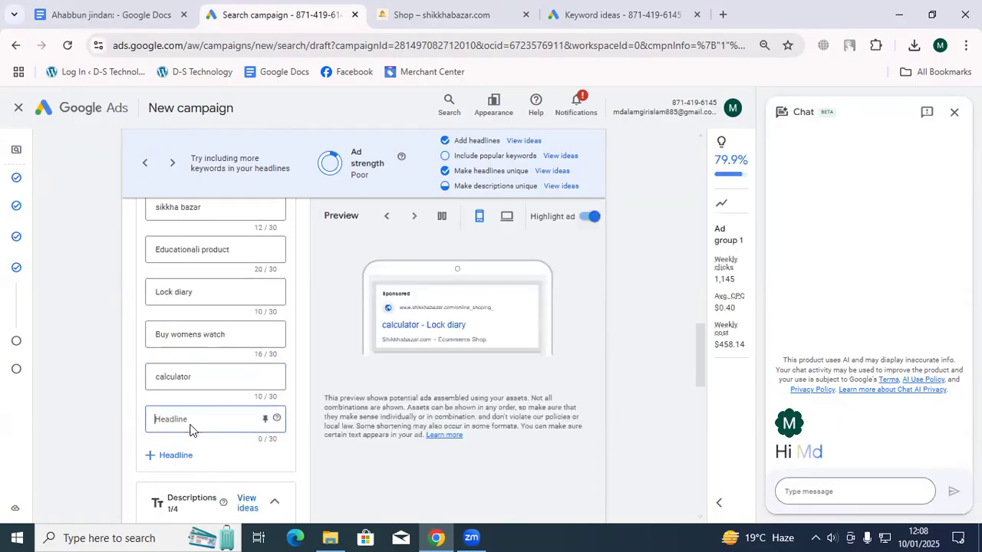
{"action": "type", "text": "cas"}
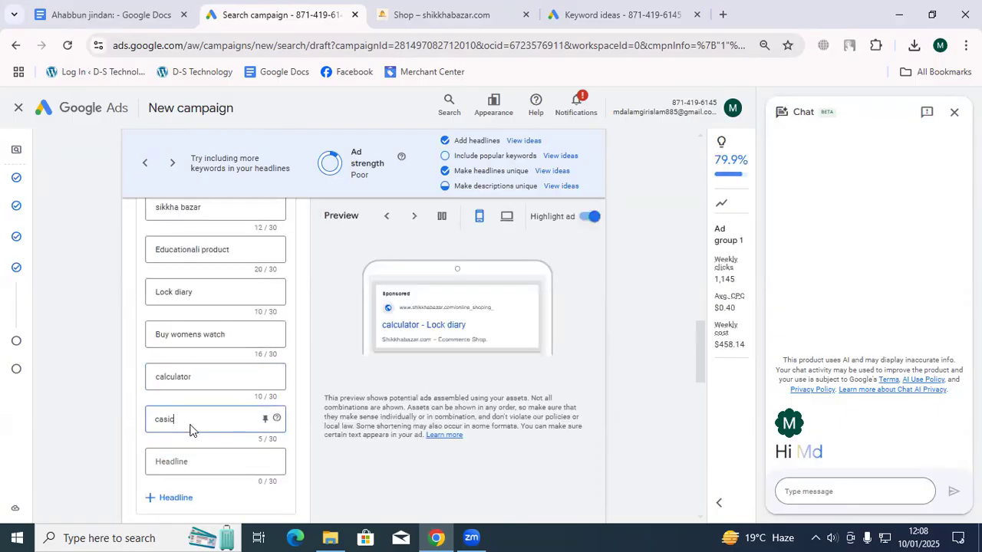
{"action": "type", "text": "io"}
{"action": "type", "text": " c"}
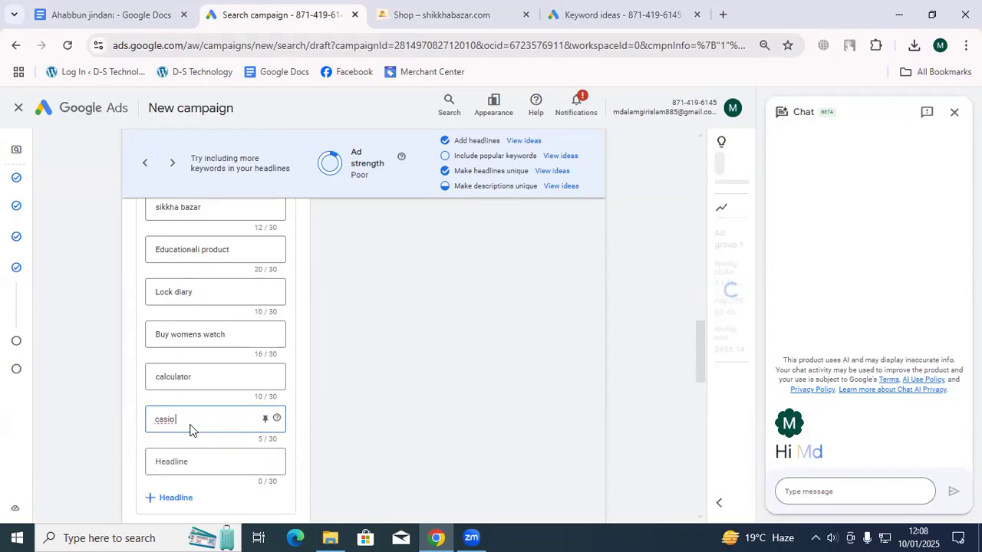
{"action": "type", "text": "alcula"}
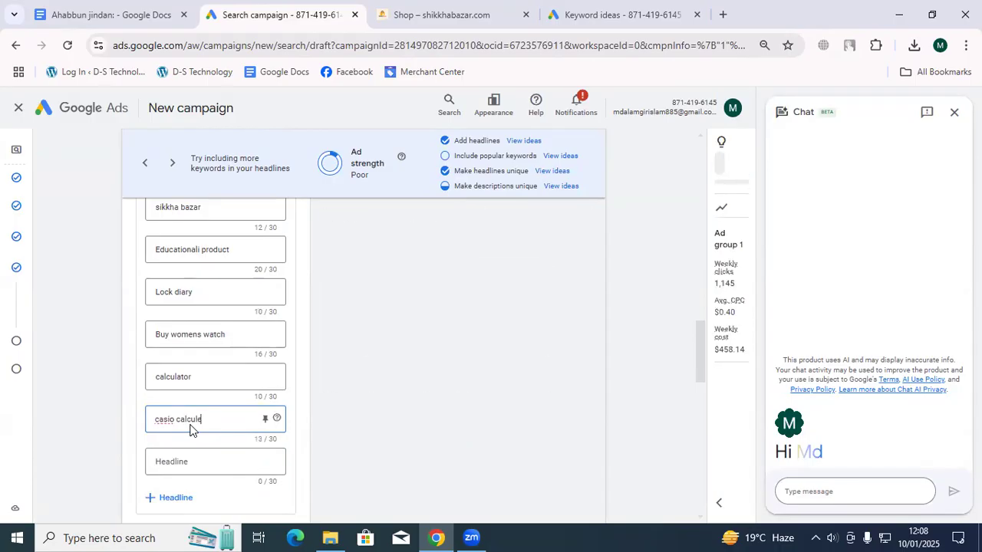
{"action": "type", "text": "tor"}
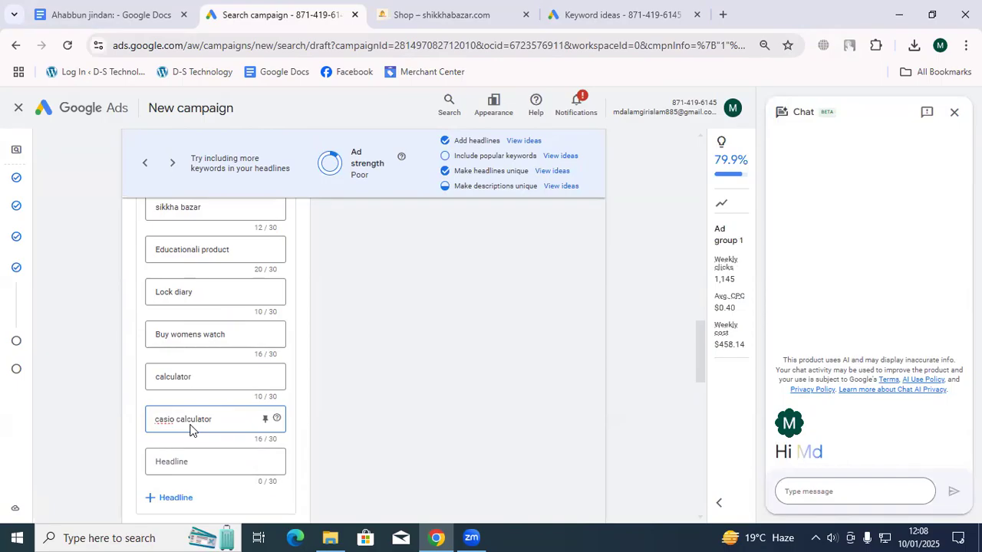
Paste the Bengali headline "শিক্ষা বাজার" into the empty headline field directly below "casio calculator"
{"action": "scroll", "coordinate": [230, 468], "scroll_direction": "down", "scroll_amount": 1}
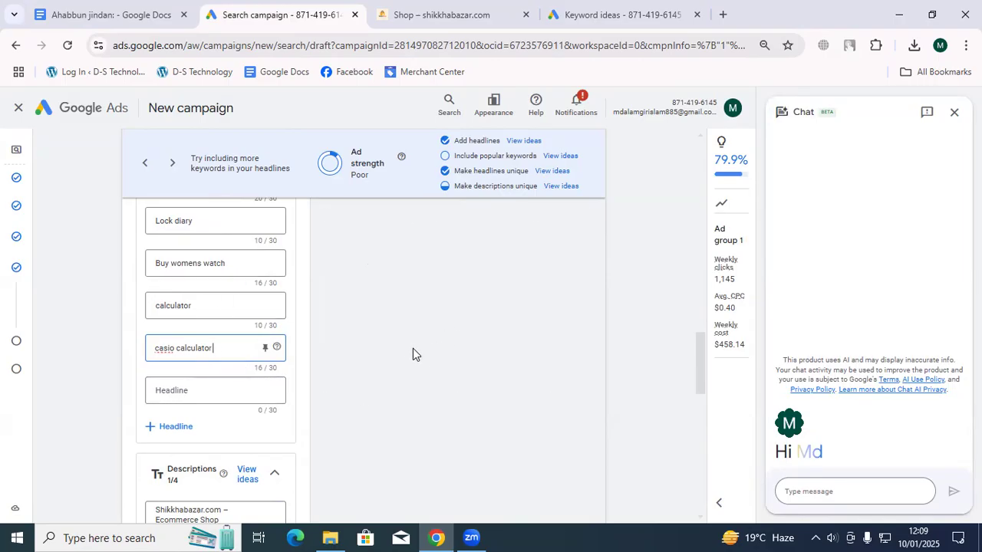
{"action": "scroll", "coordinate": [406, 356], "scroll_direction": "down", "scroll_amount": 1}
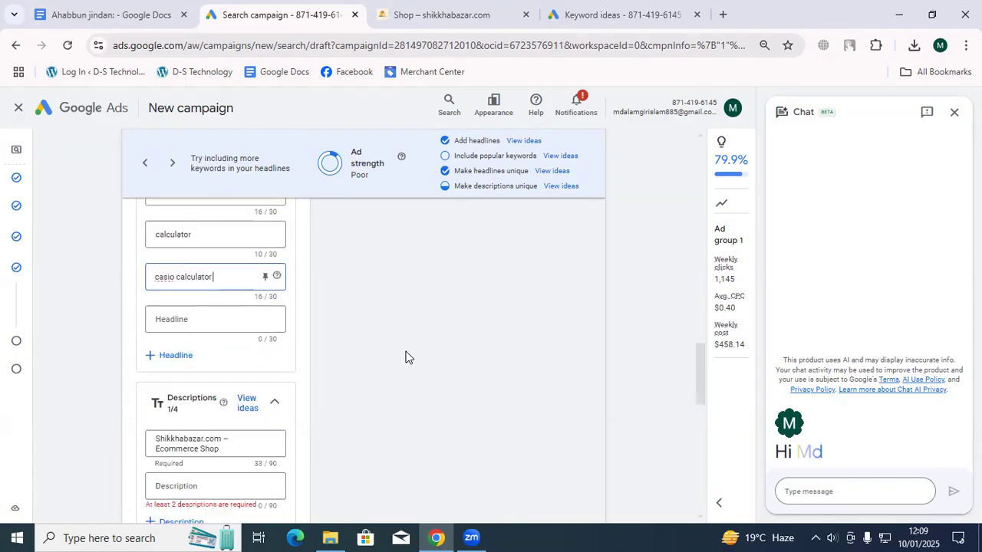
{"action": "left_click", "coordinate": [222, 323]}
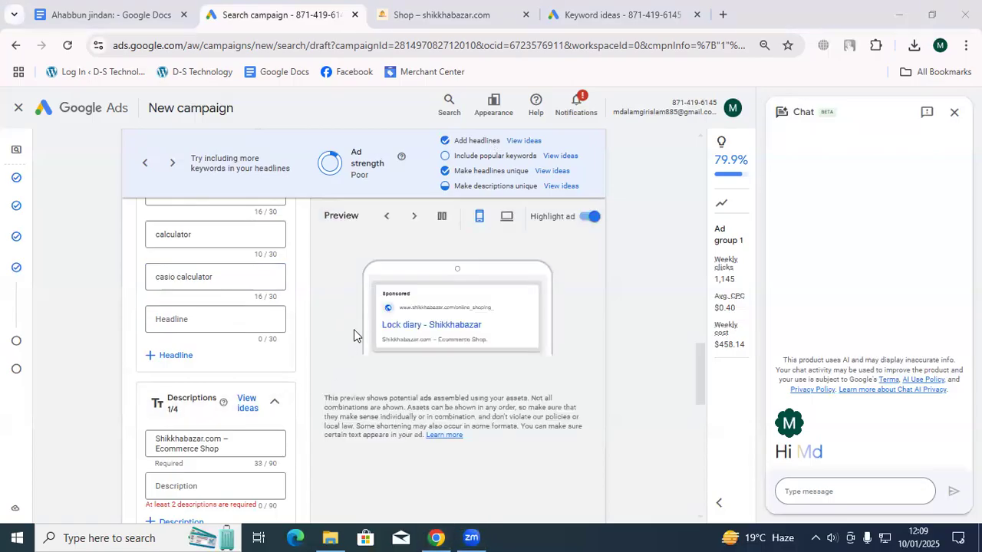
{"action": "scroll", "coordinate": [235, 365], "scroll_direction": "down", "scroll_amount": 2}
{"action": "scroll", "coordinate": [223, 395], "scroll_direction": "down", "scroll_amount": 2}
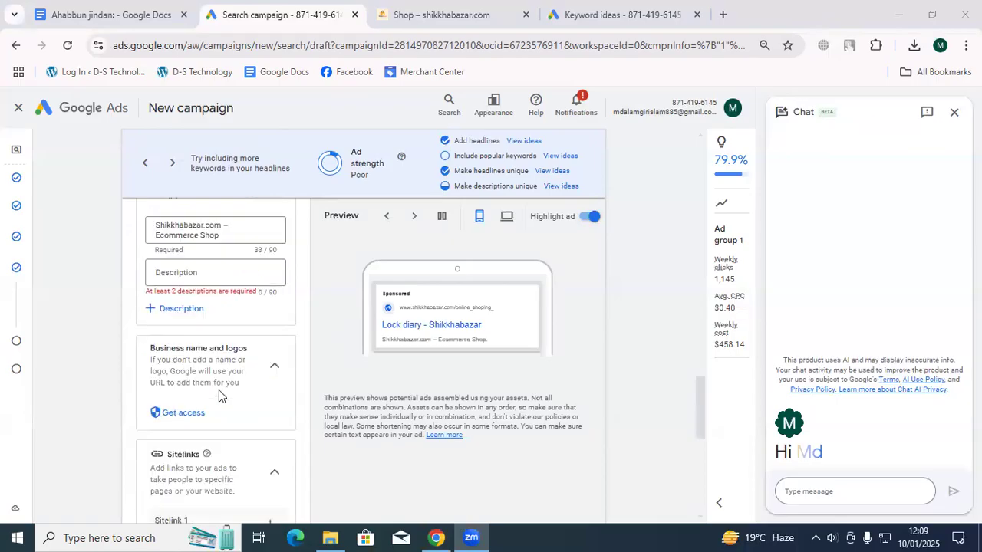
{"action": "scroll", "coordinate": [219, 397], "scroll_direction": "up", "scroll_amount": 2}
{"action": "left_click", "coordinate": [211, 344]}
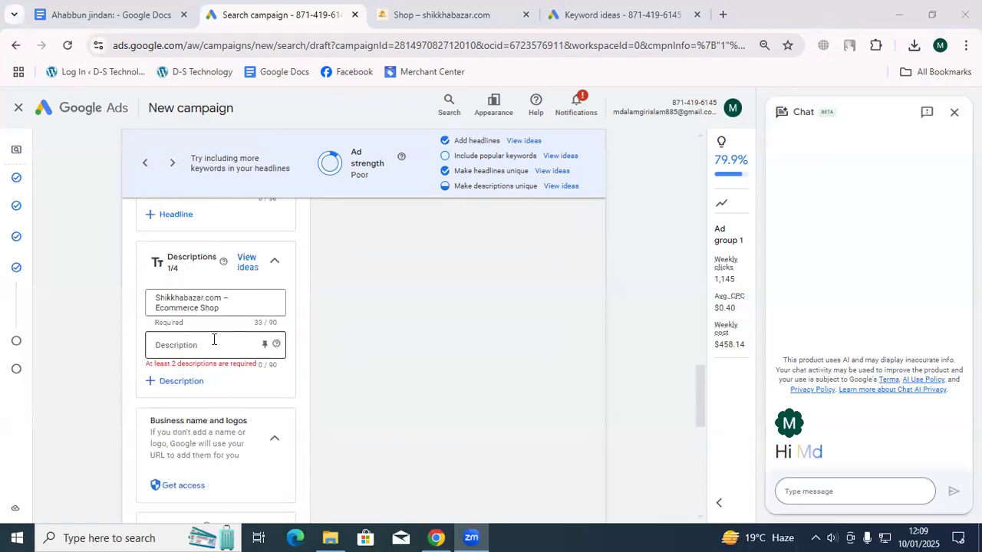
{"action": "scroll", "coordinate": [214, 339], "scroll_direction": "up", "scroll_amount": 1}
{"action": "left_click", "coordinate": [207, 250]}
{"action": "right_click", "coordinate": [207, 250]}
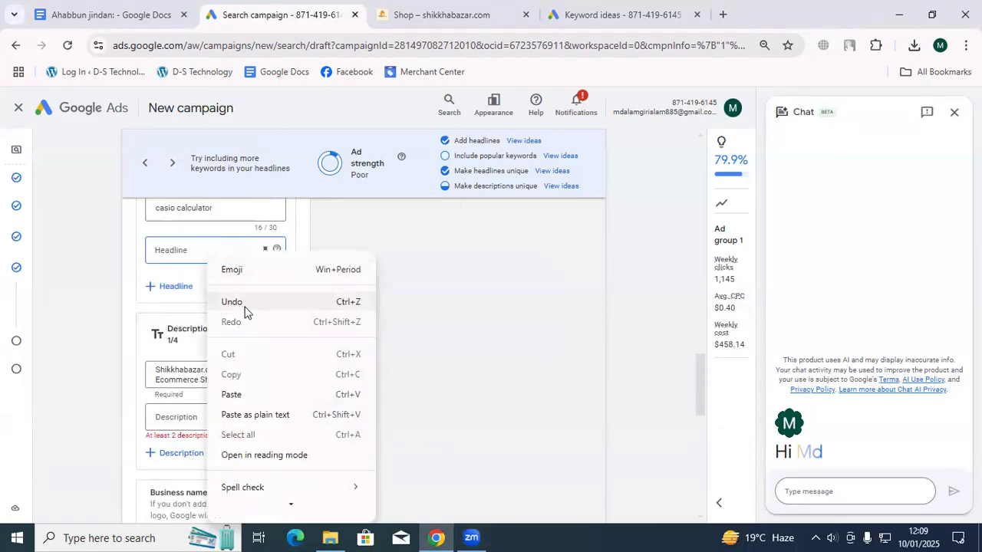
{"action": "left_click", "coordinate": [242, 394]}
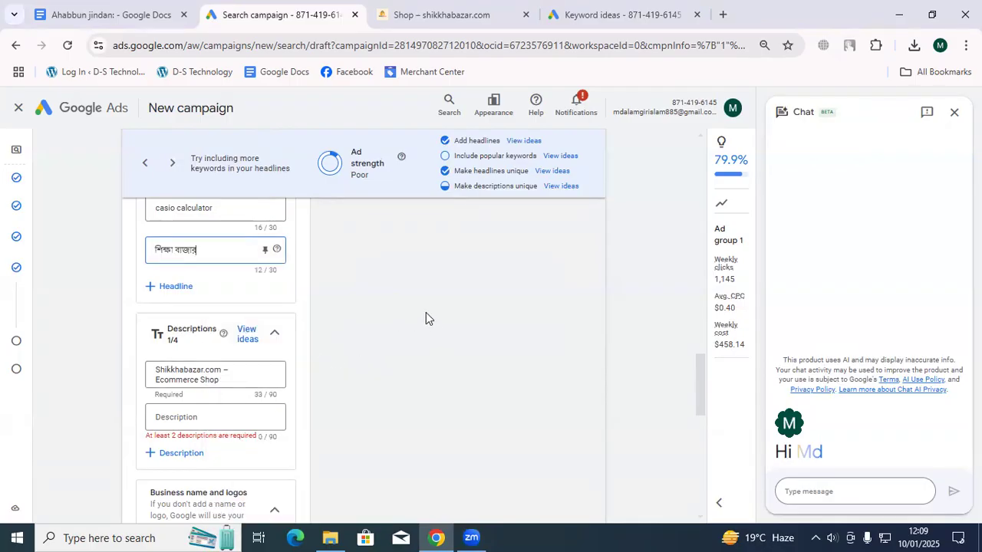
Replace the first part of the ad's display path with the copied Bengali text "শিক্ষা বাজার" and check it in the preview
{"action": "scroll", "coordinate": [197, 292], "scroll_direction": "up", "scroll_amount": 8}
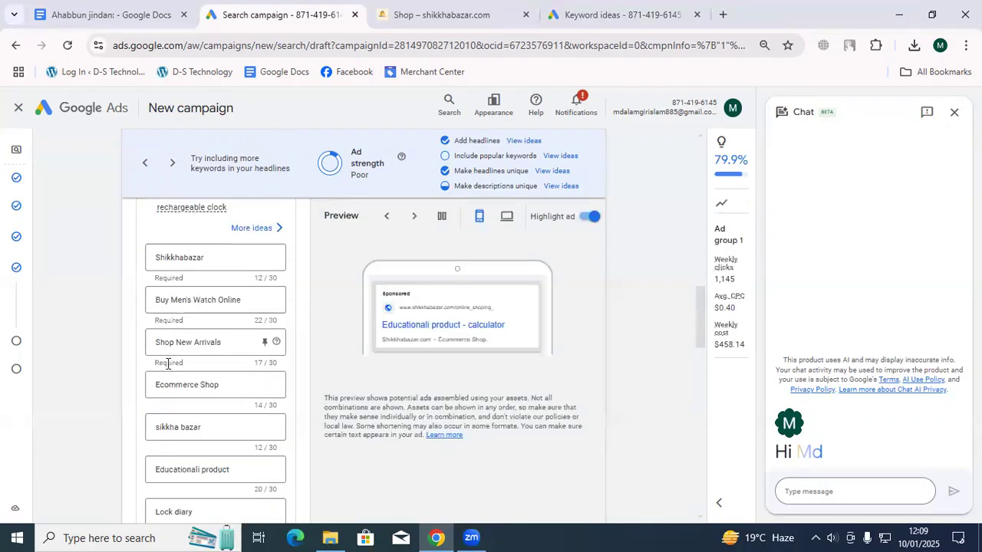
{"action": "mouse_move", "coordinate": [234, 395]}
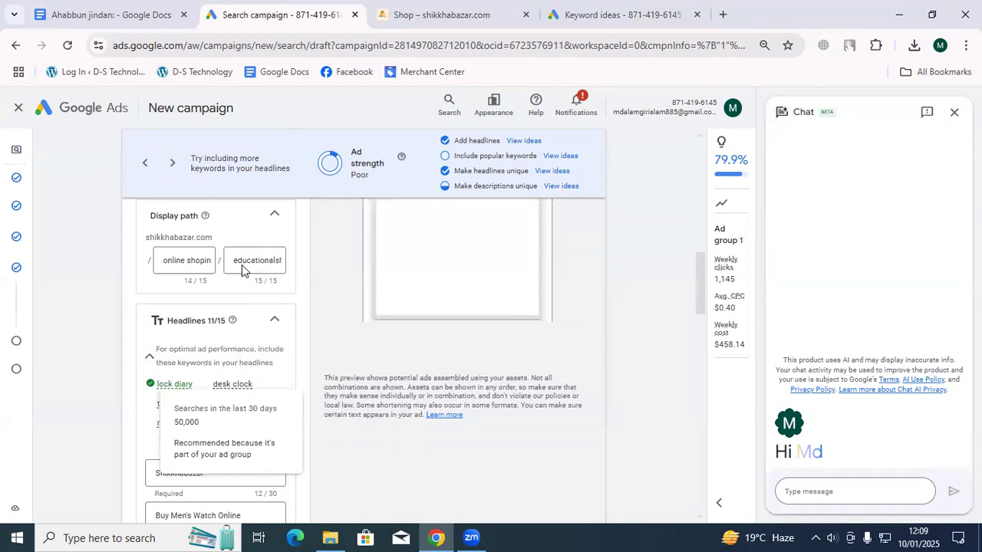
{"action": "left_click", "coordinate": [211, 261]}
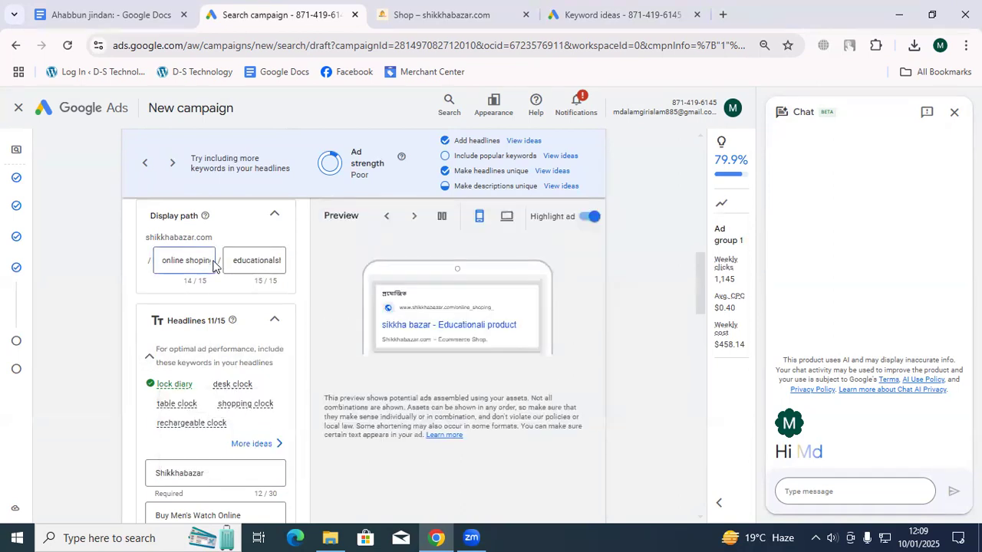
{"action": "key", "text": "BackSpace"}
{"action": "key", "text": "BackSpace"}
{"action": "key", "text": "BackSpace"}
{"action": "key", "text": "BackSpace"}
{"action": "key", "text": "BackSpace"}
{"action": "key", "text": "BackSpace"}
{"action": "key", "text": "BackSpace"}
{"action": "key", "text": "BackSpace"}
{"action": "key", "text": "BackSpace"}
{"action": "key", "text": "BackSpace"}
{"action": "key", "text": "BackSpace"}
{"action": "key", "text": "BackSpace"}
{"action": "key", "text": "BackSpace"}
{"action": "key", "text": "BackSpace"}
{"action": "right_click", "coordinate": [192, 259]}
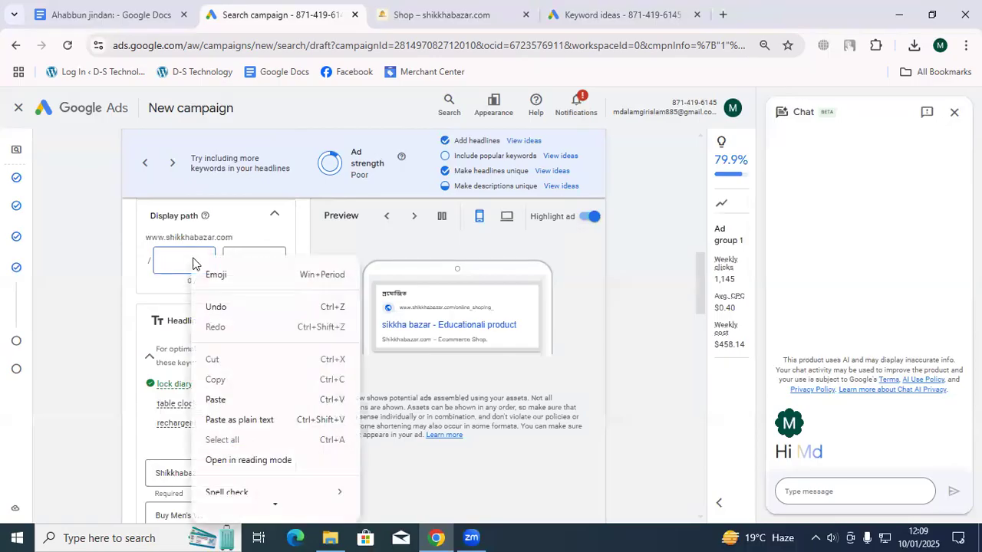
{"action": "left_click", "coordinate": [215, 400]}
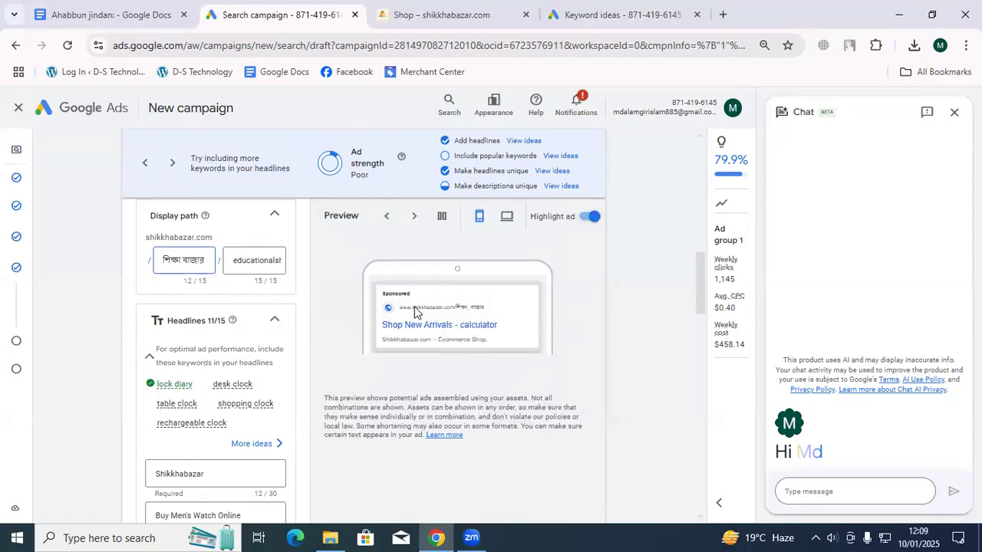
{"action": "key", "text": "ctrl+plus"}
{"action": "key", "text": "ctrl+plus"}
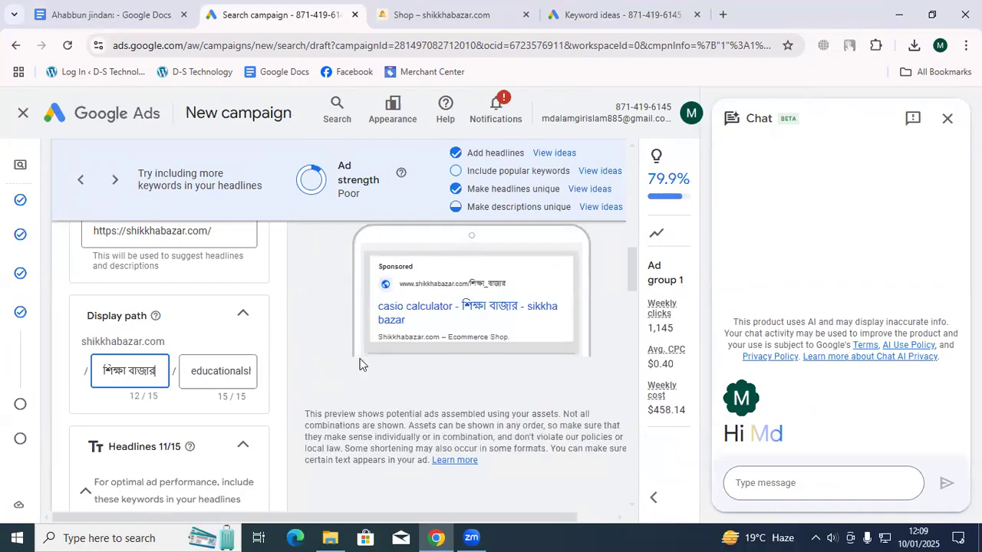
{"action": "key", "text": "ctrl+minus"}
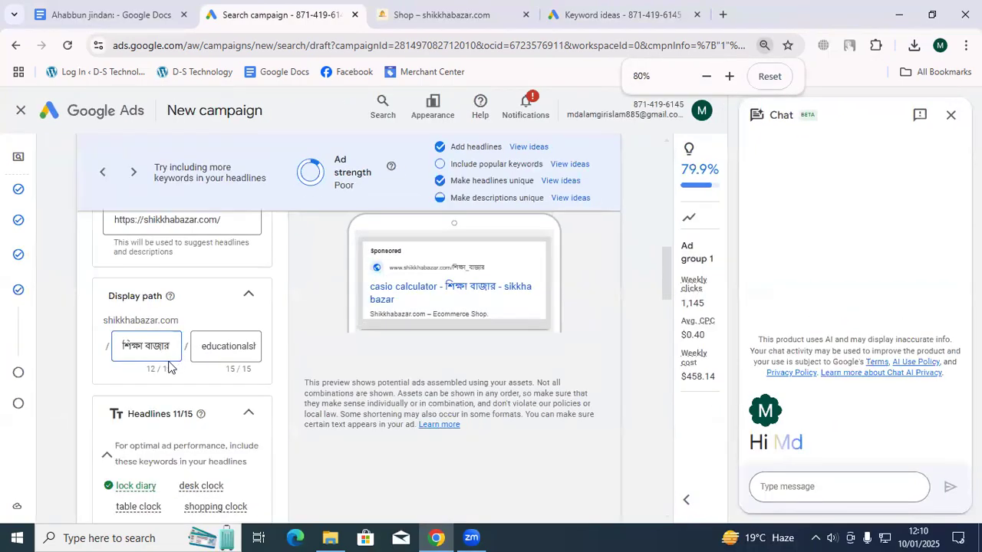
Add another headline below "শিক্ষা বাজার" and enter the suggested keyword "desk clock" in it
{"action": "scroll", "coordinate": [230, 438], "scroll_direction": "down", "scroll_amount": 1}
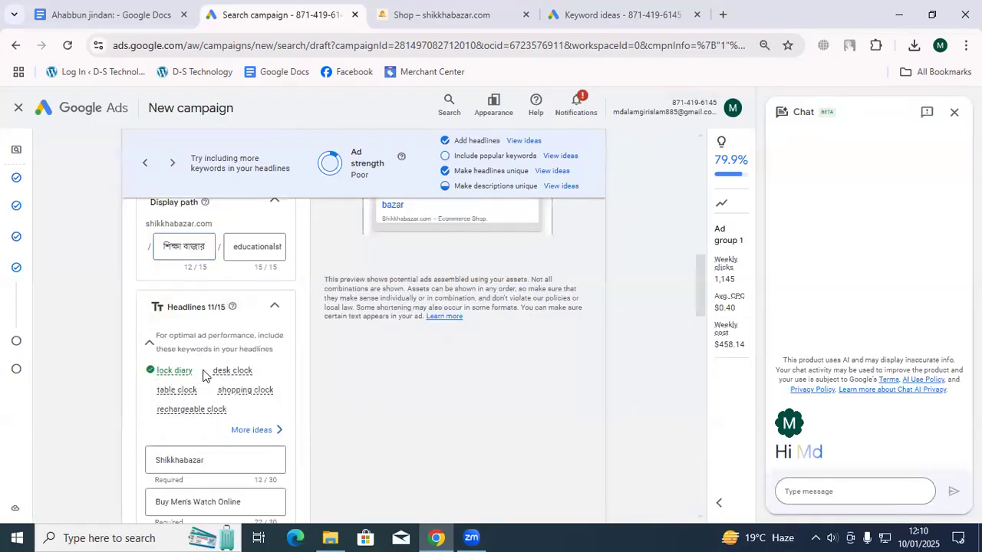
{"action": "scroll", "coordinate": [205, 372], "scroll_direction": "down", "scroll_amount": 1}
{"action": "scroll", "coordinate": [218, 309], "scroll_direction": "down", "scroll_amount": 1}
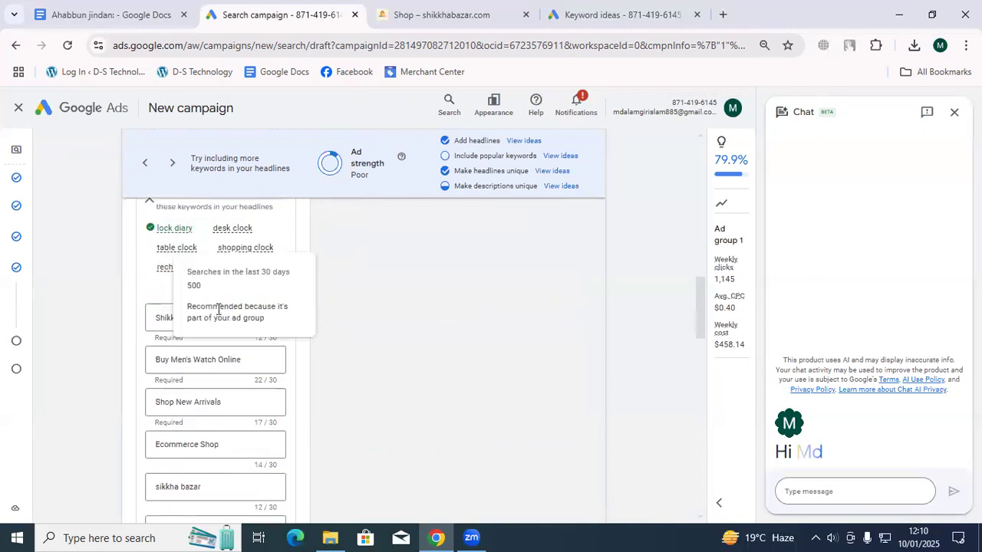
{"action": "scroll", "coordinate": [157, 379], "scroll_direction": "down", "scroll_amount": 2}
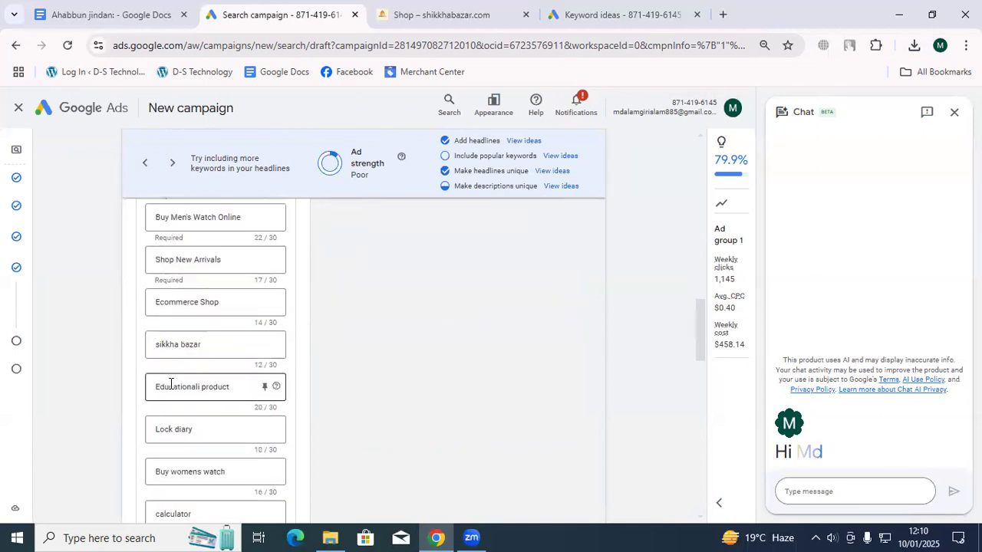
{"action": "scroll", "coordinate": [180, 429], "scroll_direction": "down", "scroll_amount": 3}
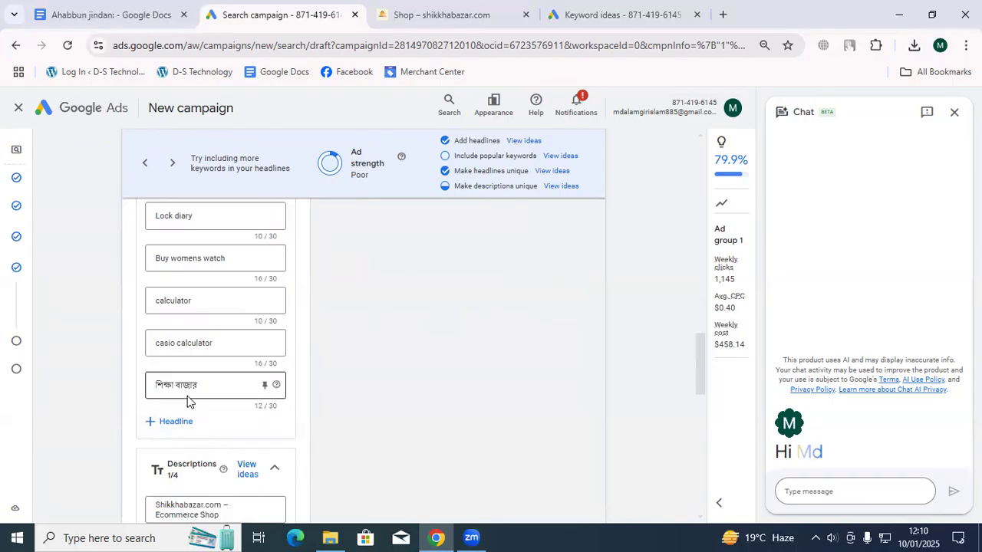
{"action": "left_click", "coordinate": [181, 424]}
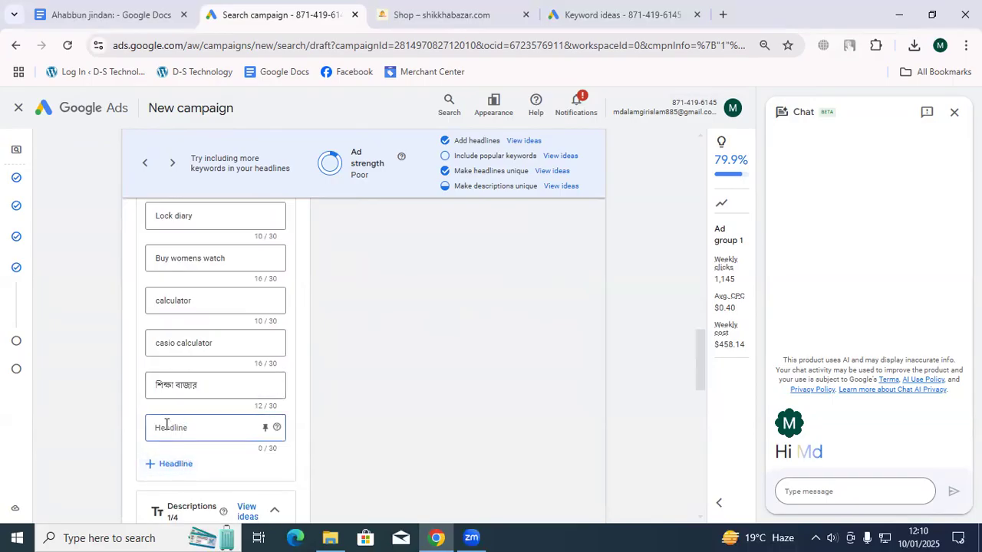
{"action": "type", "text": "desk cl"}
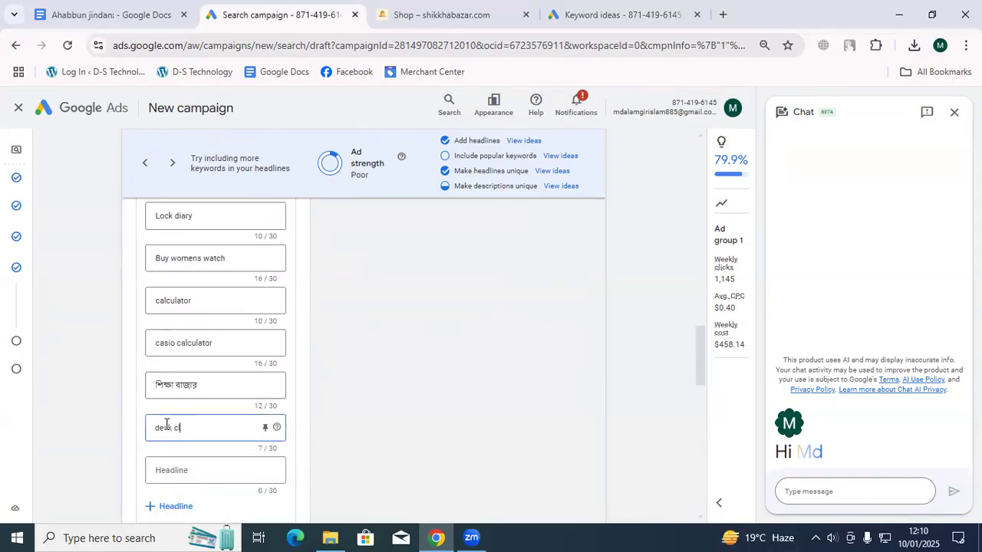
Review the suggested keywords and enter "rechargable clock" in the empty headline directly below "desk clock"
{"action": "scroll", "coordinate": [161, 428], "scroll_direction": "up", "scroll_amount": 2}
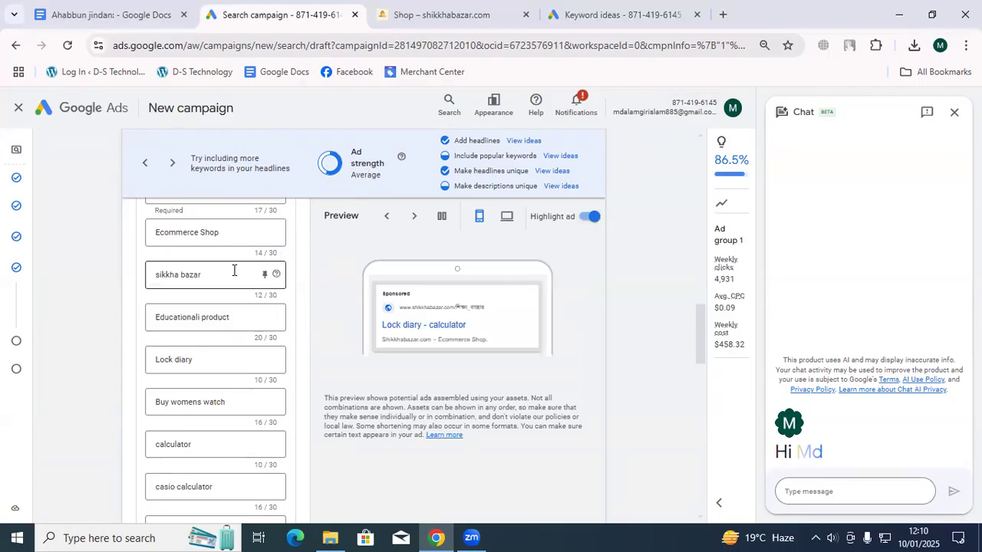
{"action": "scroll", "coordinate": [235, 271], "scroll_direction": "up", "scroll_amount": 3}
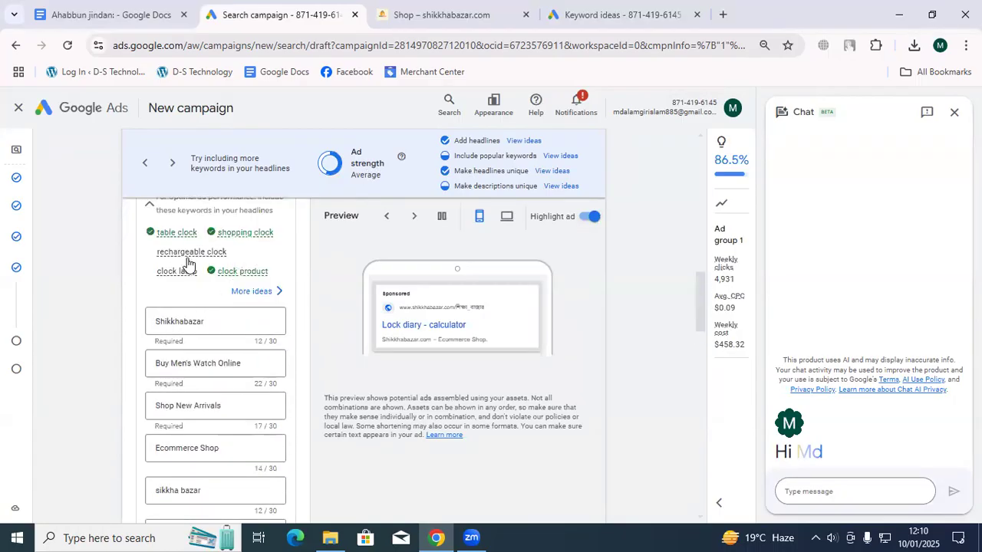
{"action": "scroll", "coordinate": [188, 359], "scroll_direction": "down", "scroll_amount": 3}
{"action": "scroll", "coordinate": [187, 359], "scroll_direction": "down", "scroll_amount": 2}
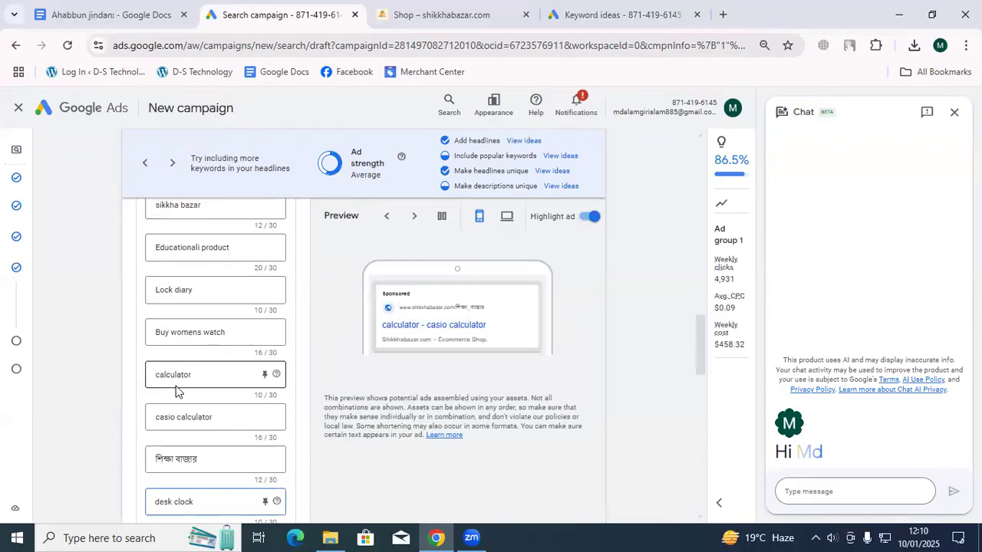
{"action": "left_click", "coordinate": [216, 476]}
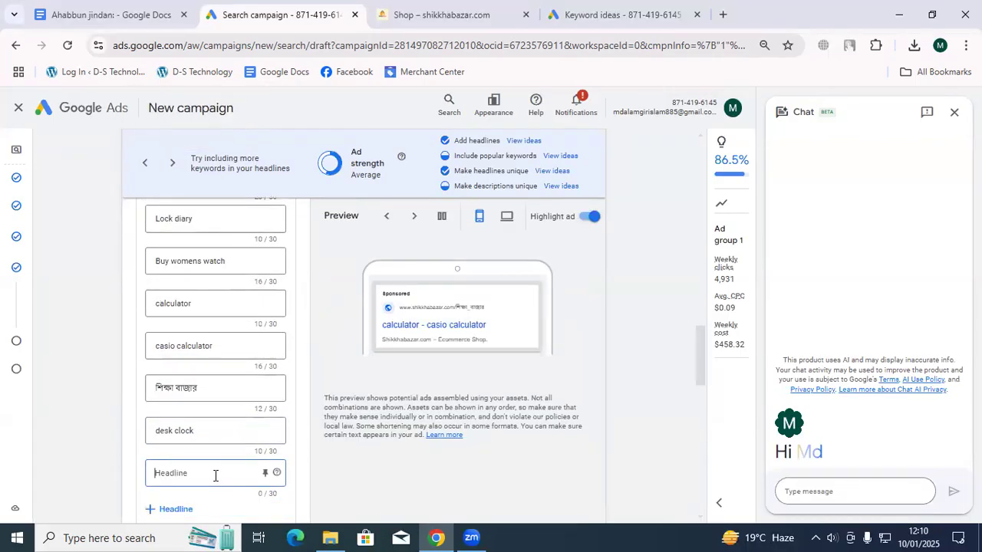
{"action": "scroll", "coordinate": [272, 407], "scroll_direction": "up", "scroll_amount": 4}
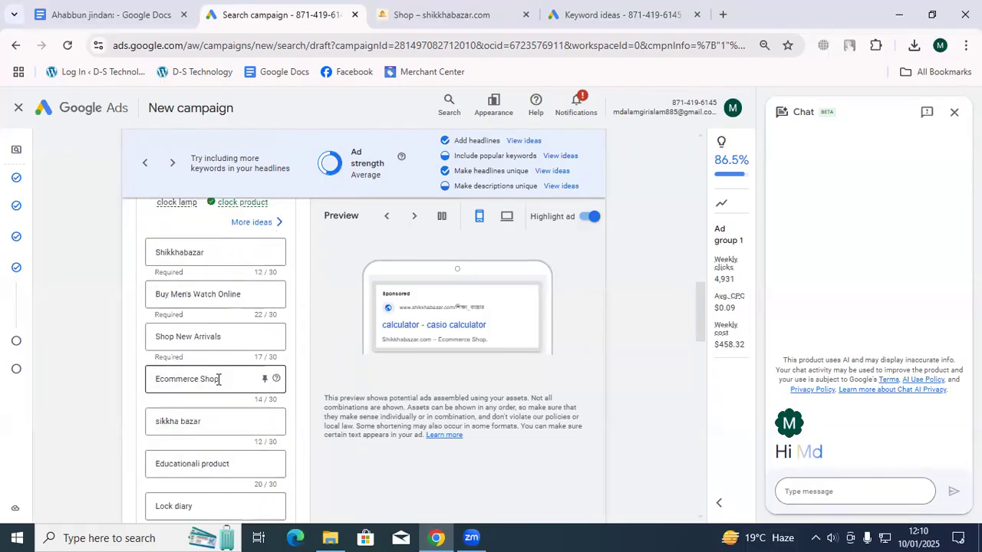
{"action": "scroll", "coordinate": [218, 379], "scroll_direction": "up", "scroll_amount": 4}
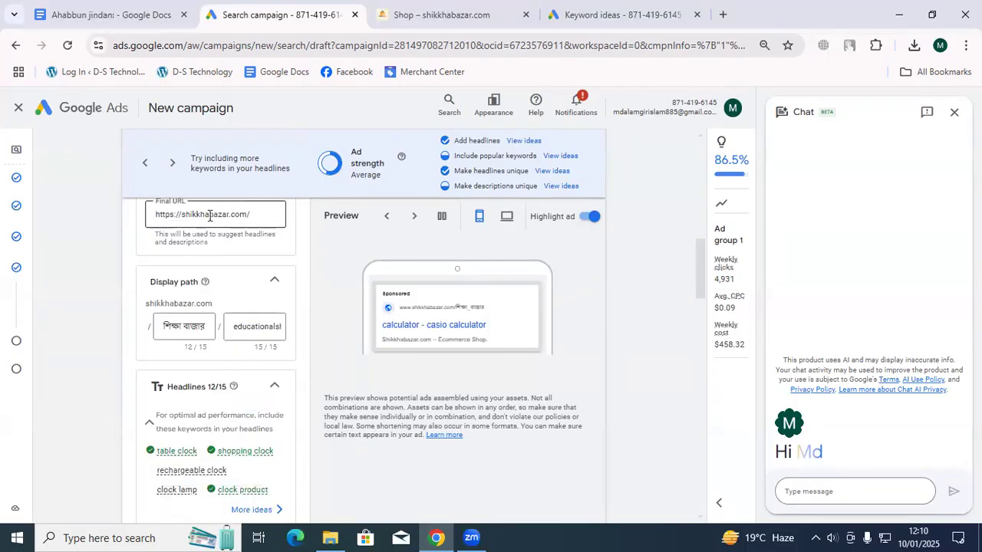
{"action": "scroll", "coordinate": [230, 381], "scroll_direction": "down", "scroll_amount": 4}
{"action": "scroll", "coordinate": [227, 422], "scroll_direction": "down", "scroll_amount": 4}
{"action": "scroll", "coordinate": [233, 311], "scroll_direction": "up", "scroll_amount": 2}
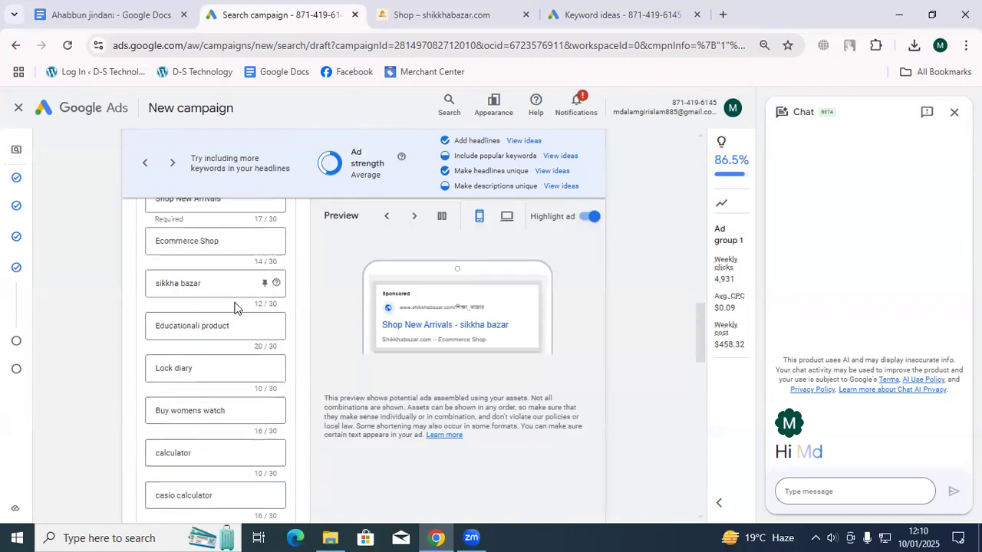
{"action": "scroll", "coordinate": [234, 307], "scroll_direction": "up", "scroll_amount": 2}
{"action": "scroll", "coordinate": [219, 353], "scroll_direction": "down", "scroll_amount": 2}
{"action": "scroll", "coordinate": [208, 451], "scroll_direction": "down", "scroll_amount": 3}
{"action": "left_click", "coordinate": [203, 409]}
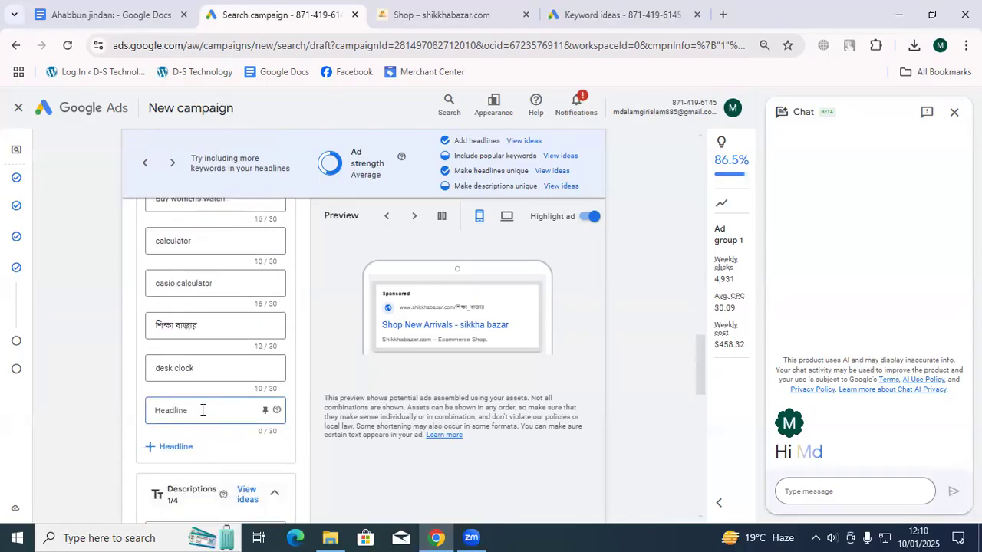
{"action": "type", "text": "recharga"}
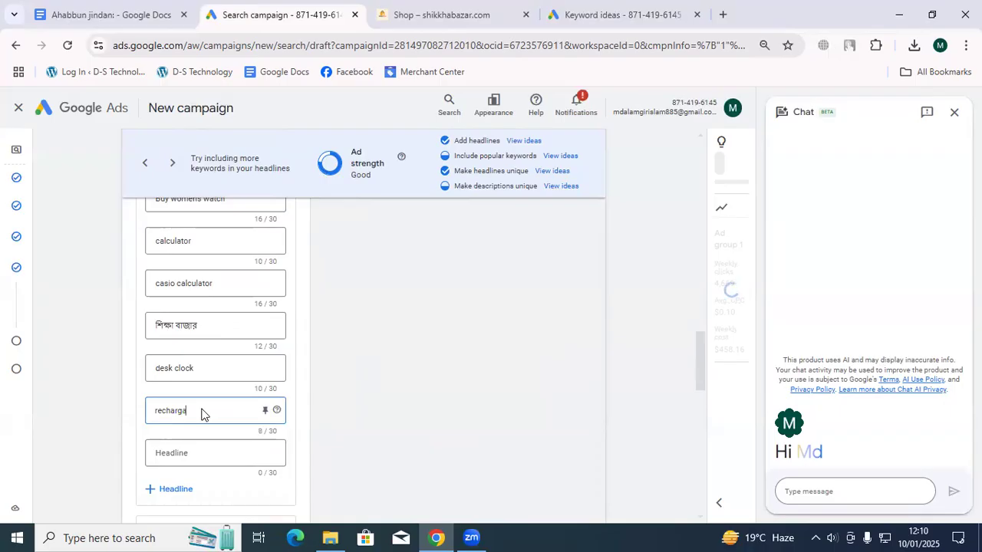
{"action": "type", "text": "ble clos"}
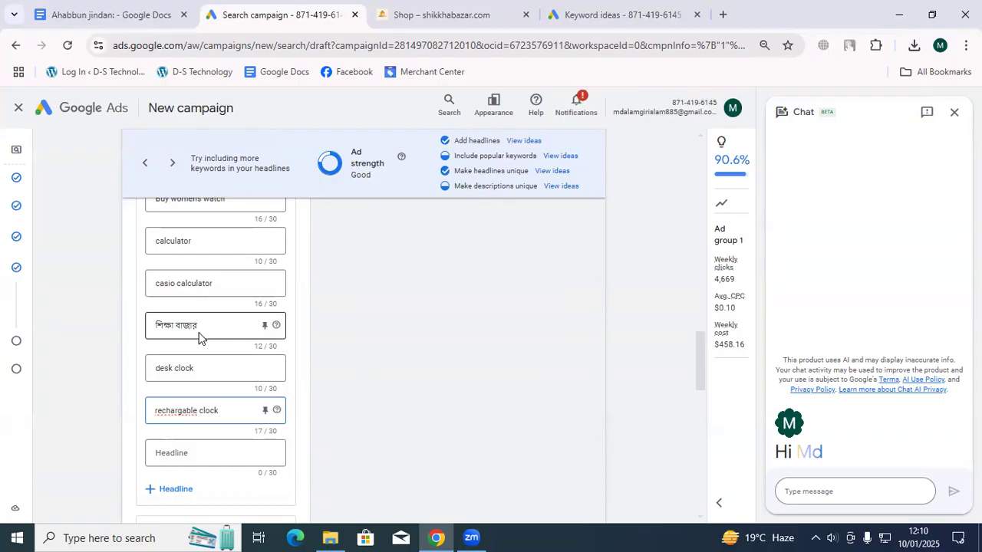
Check the remaining keyword suggestions and enter "clock lamp" as the headline directly below "rechargable clock"
{"action": "scroll", "coordinate": [204, 331], "scroll_direction": "up", "scroll_amount": 10}
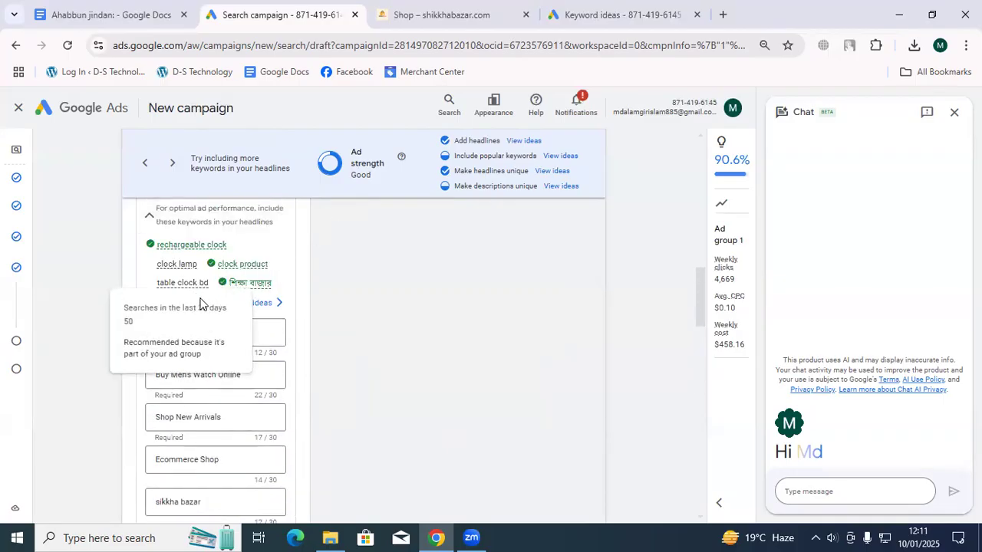
{"action": "scroll", "coordinate": [203, 428], "scroll_direction": "down", "scroll_amount": 3}
{"action": "scroll", "coordinate": [202, 428], "scroll_direction": "down", "scroll_amount": 5}
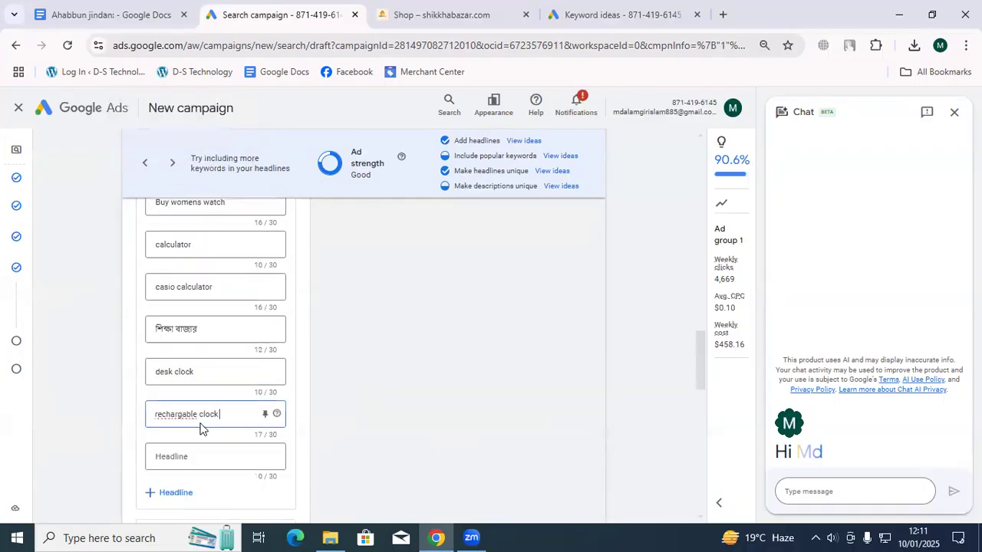
{"action": "left_click", "coordinate": [208, 314]}
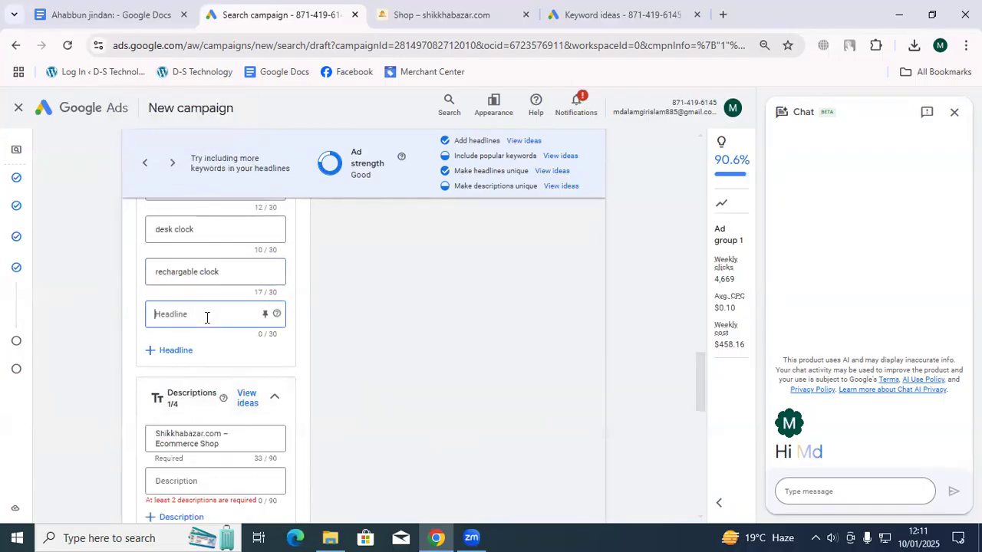
{"action": "type", "text": "clock"}
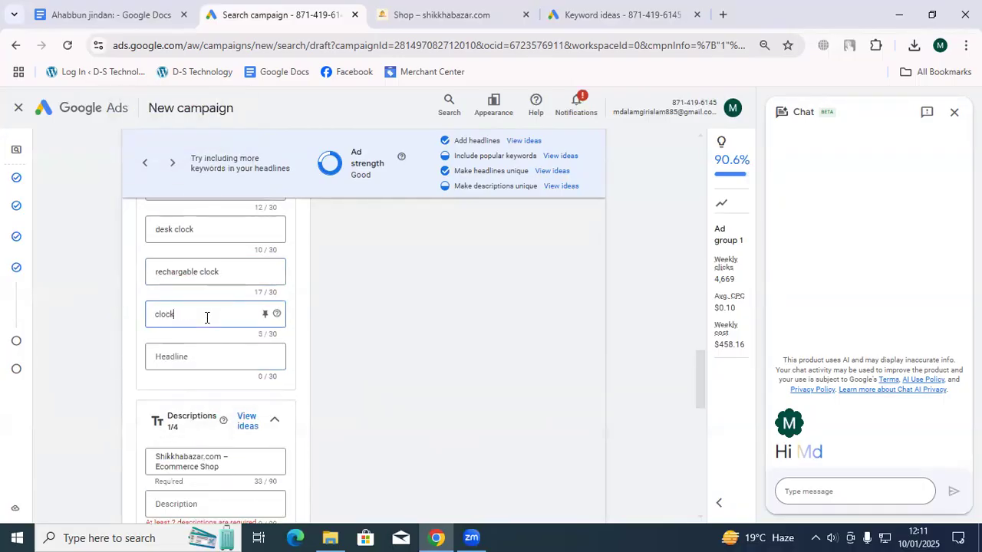
{"action": "type", "text": " lamp"}
Review the remaining keyword suggestions and fill the last empty headline below "clock lamp" with "table clock"
{"action": "left_click", "coordinate": [207, 354]}
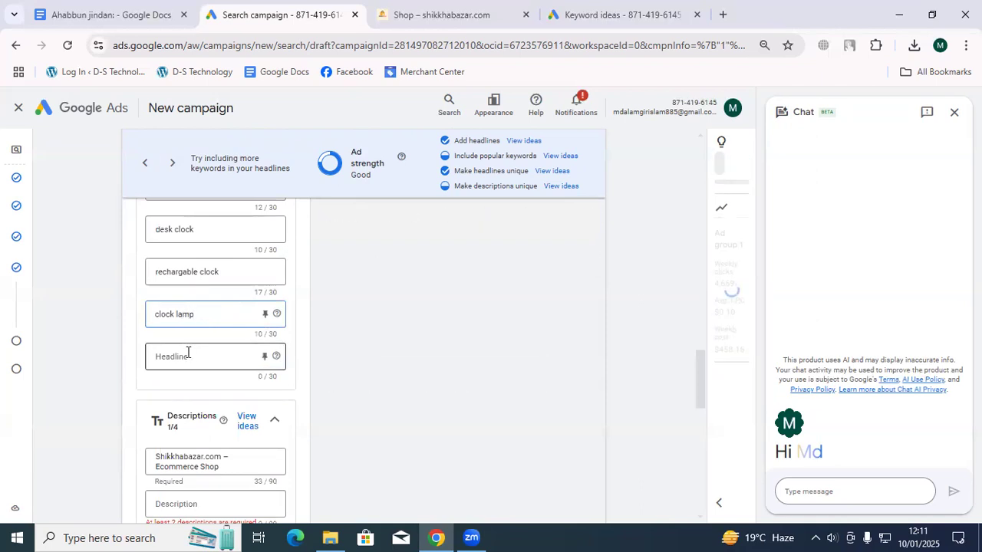
{"action": "scroll", "coordinate": [220, 334], "scroll_direction": "up", "scroll_amount": 10}
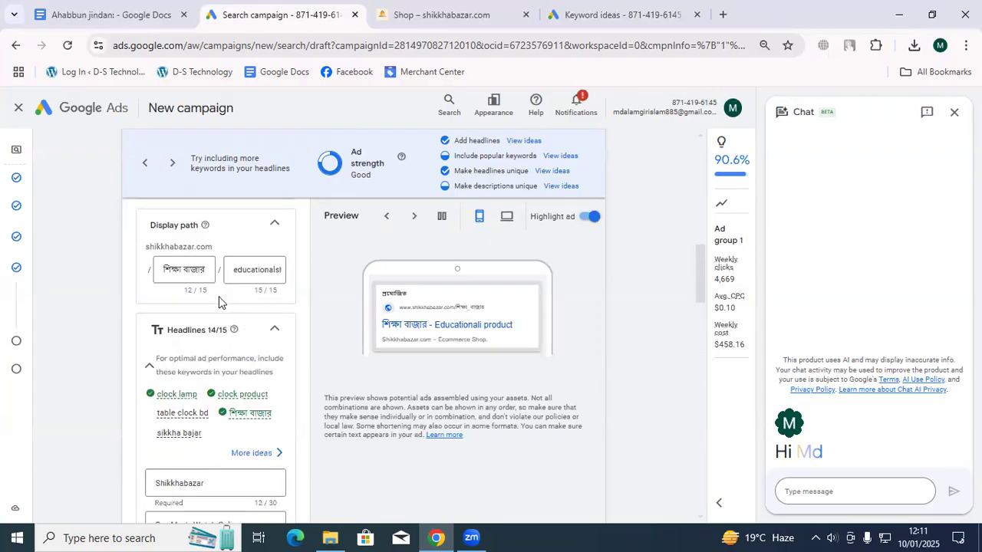
{"action": "mouse_move", "coordinate": [207, 434]}
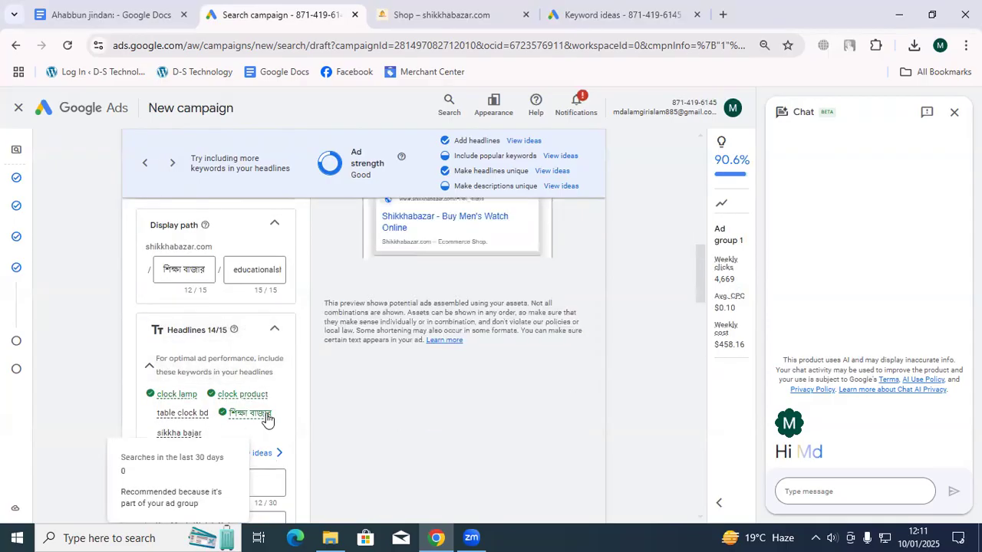
{"action": "mouse_move", "coordinate": [253, 415]}
{"action": "scroll", "coordinate": [175, 396], "scroll_direction": "down", "scroll_amount": 1}
{"action": "scroll", "coordinate": [175, 397], "scroll_direction": "down", "scroll_amount": 6}
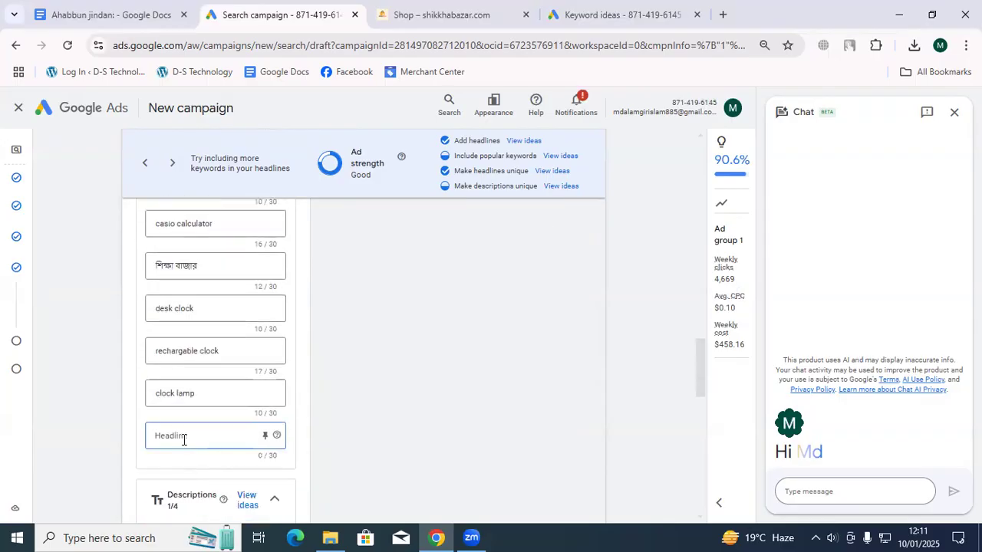
{"action": "type", "text": "table clock"}
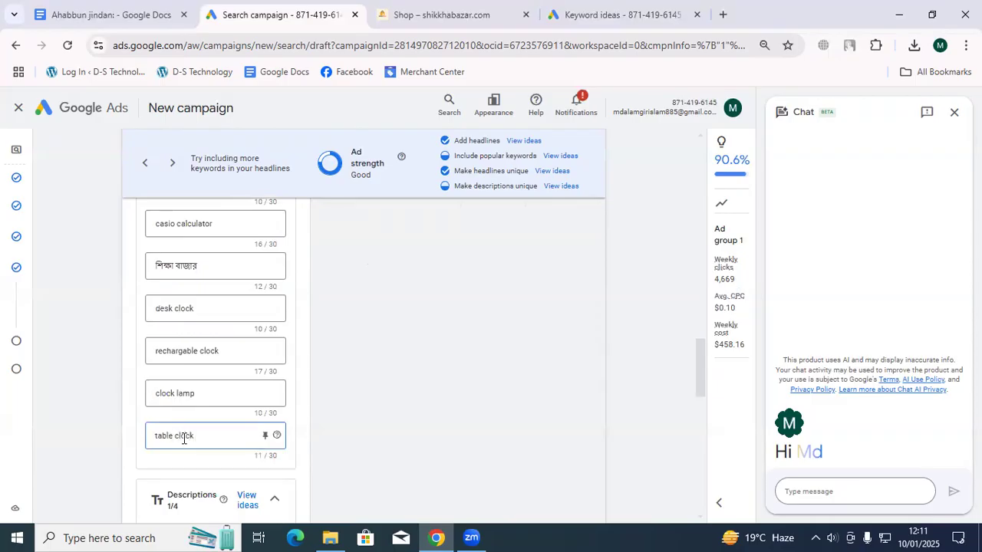
{"action": "left_click", "coordinate": [397, 391]}
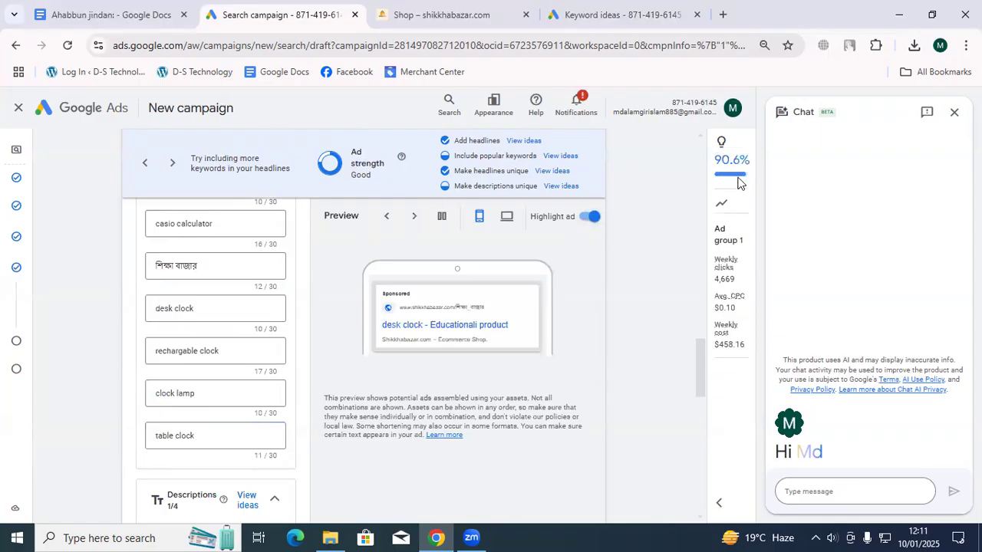
Close the Chat assistant beside the campaign form and enlarge the page zoom to 110%
{"action": "left_click", "coordinate": [954, 115]}
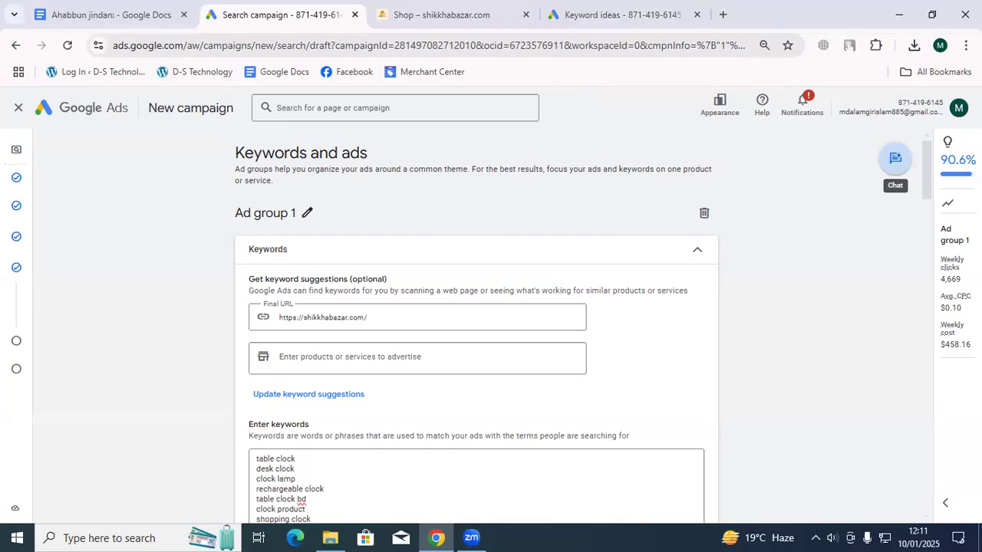
{"action": "key", "text": "ctrl+minus"}
{"action": "key", "text": "ctrl+minus"}
{"action": "key", "text": "ctrl+plus"}
{"action": "key", "text": "ctrl+plus"}
{"action": "key", "text": "ctrl+plus"}
{"action": "key", "text": "ctrl+plus"}
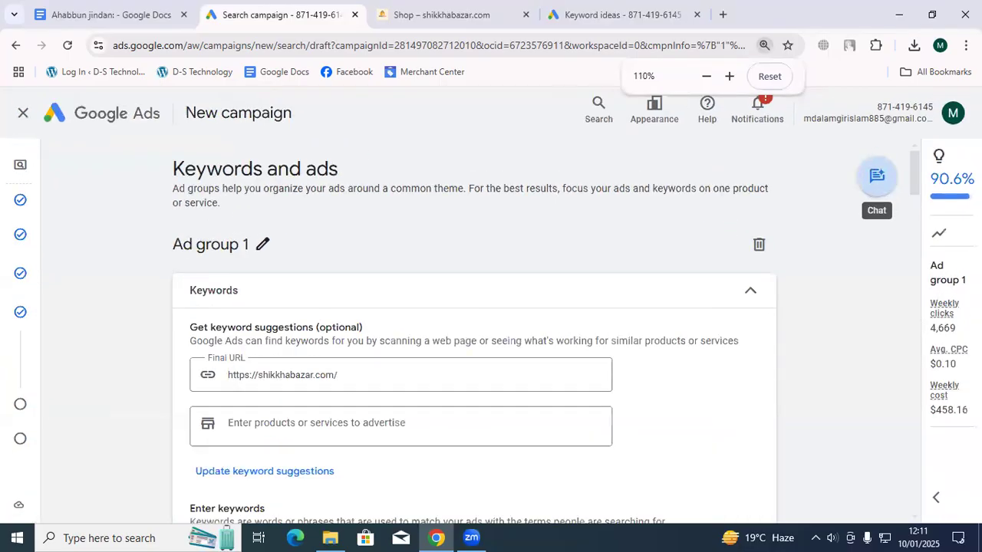
Reduce the page zoom to 90% and review the ad group's keywords, display path and headlines down to the descriptions
{"action": "key", "text": "ctrl+minus"}
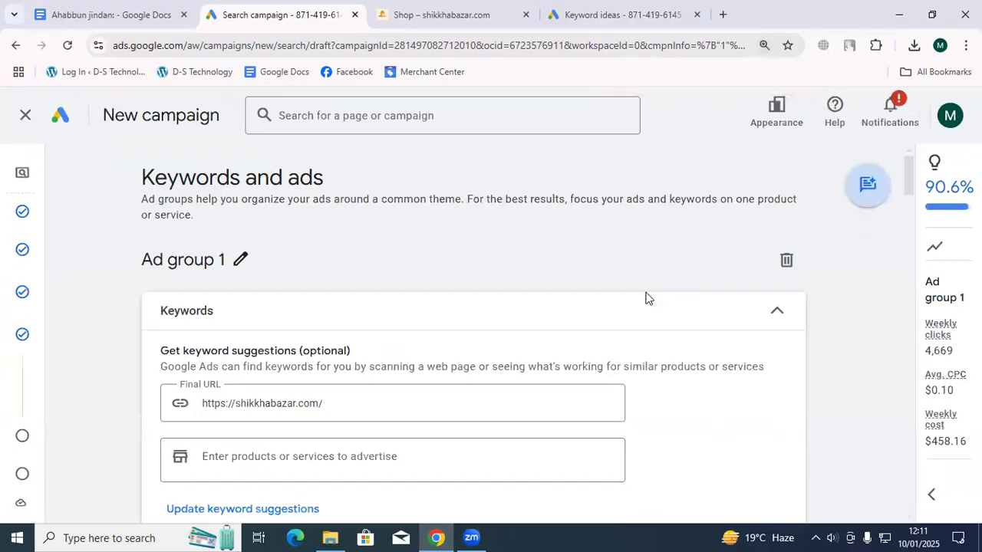
{"action": "key", "text": "ctrl+minus"}
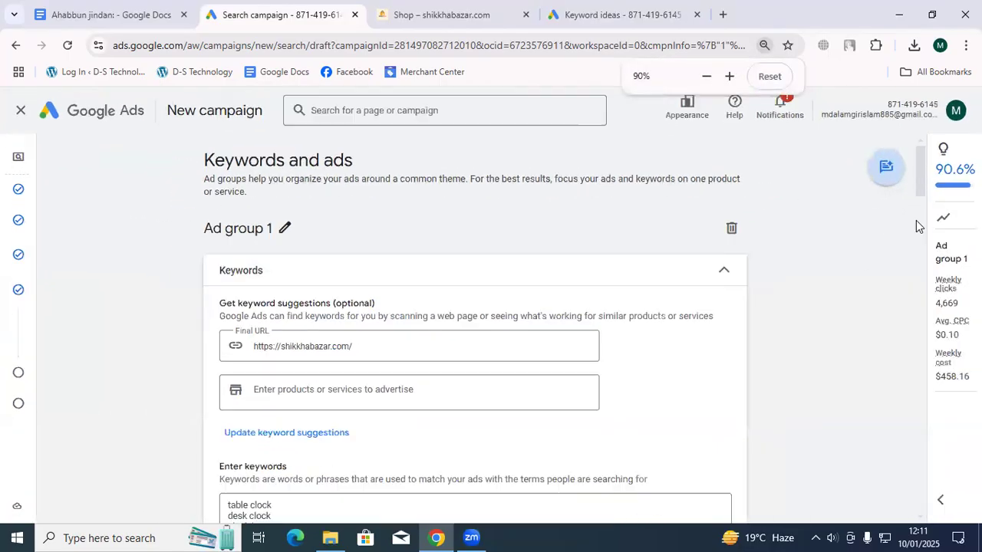
{"action": "scroll", "coordinate": [506, 230], "scroll_direction": "down", "scroll_amount": 5}
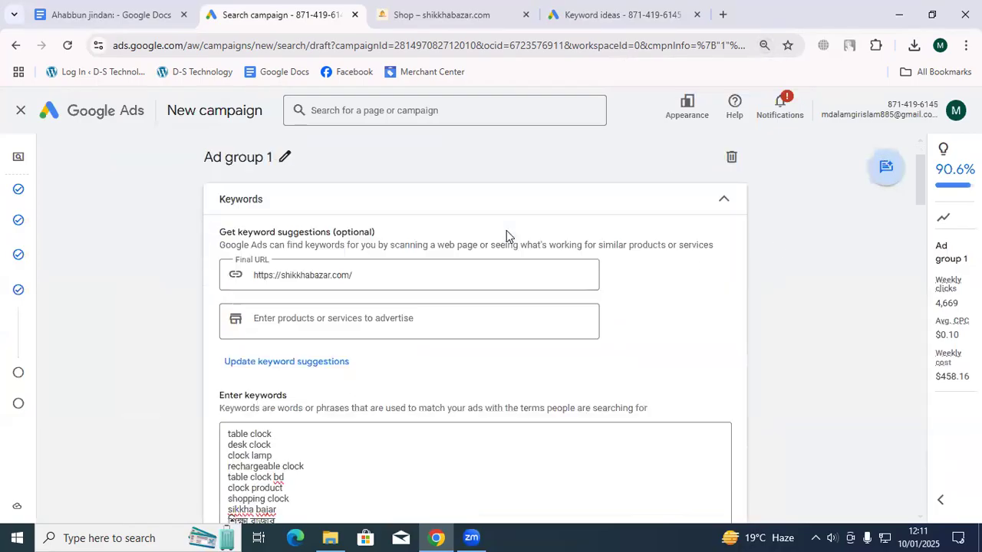
{"action": "scroll", "coordinate": [389, 290], "scroll_direction": "down", "scroll_amount": 2}
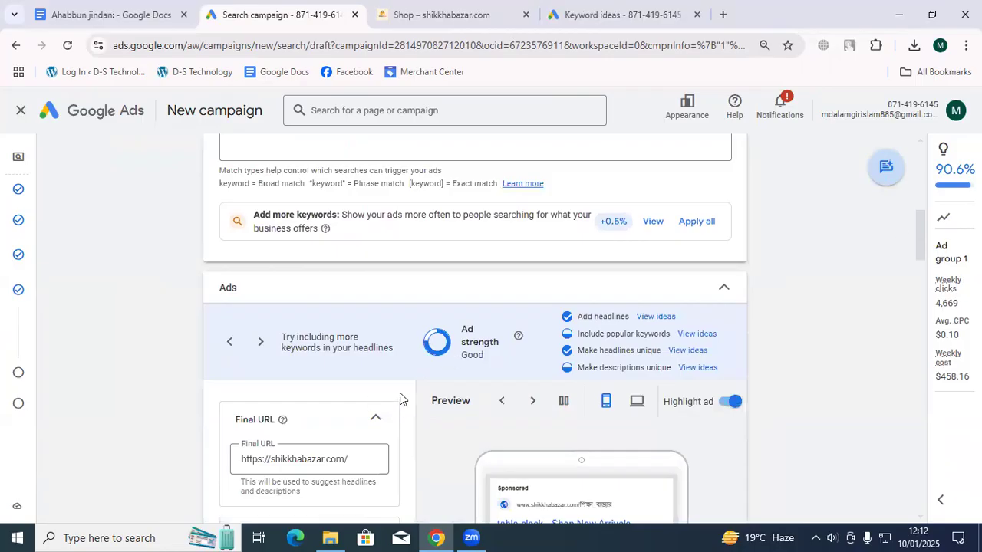
{"action": "scroll", "coordinate": [399, 392], "scroll_direction": "down", "scroll_amount": 1}
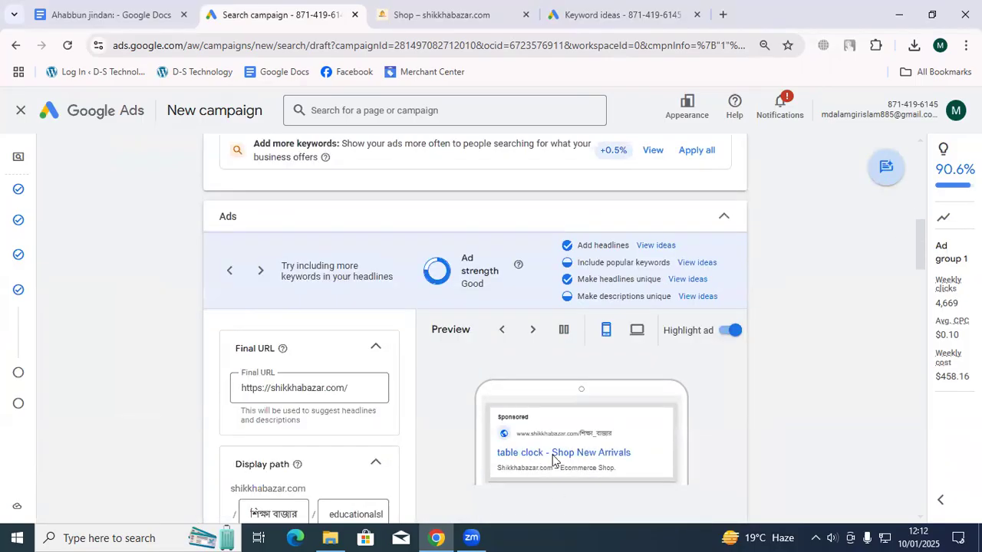
{"action": "scroll", "coordinate": [258, 472], "scroll_direction": "down", "scroll_amount": 1}
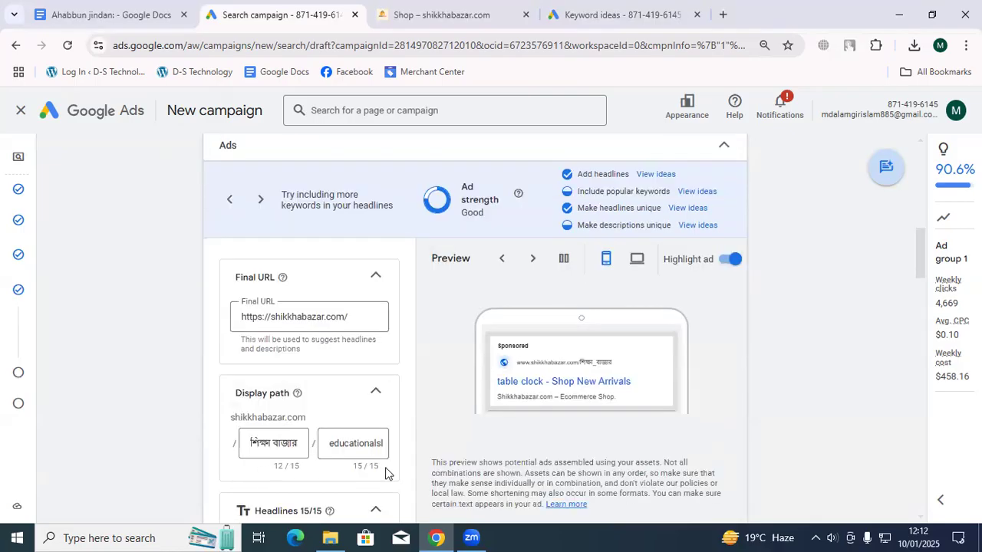
{"action": "scroll", "coordinate": [313, 440], "scroll_direction": "down", "scroll_amount": 4}
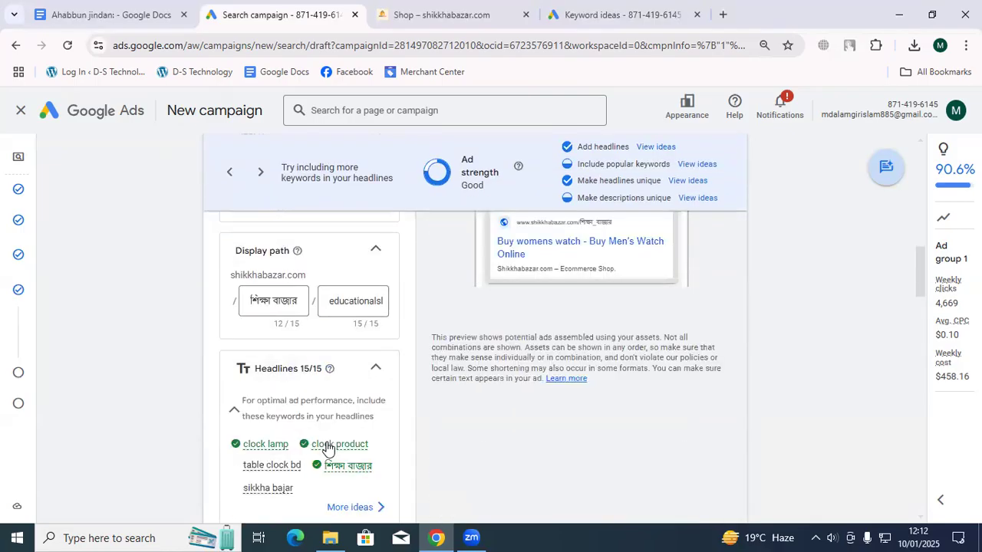
{"action": "scroll", "coordinate": [316, 449], "scroll_direction": "down", "scroll_amount": 2}
{"action": "scroll", "coordinate": [328, 448], "scroll_direction": "up", "scroll_amount": 2}
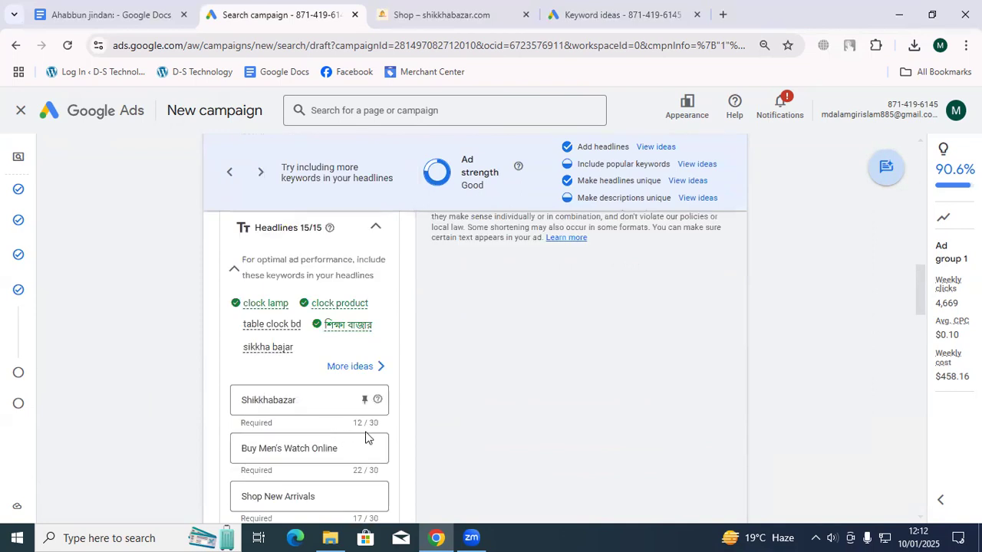
{"action": "scroll", "coordinate": [345, 429], "scroll_direction": "up", "scroll_amount": 1}
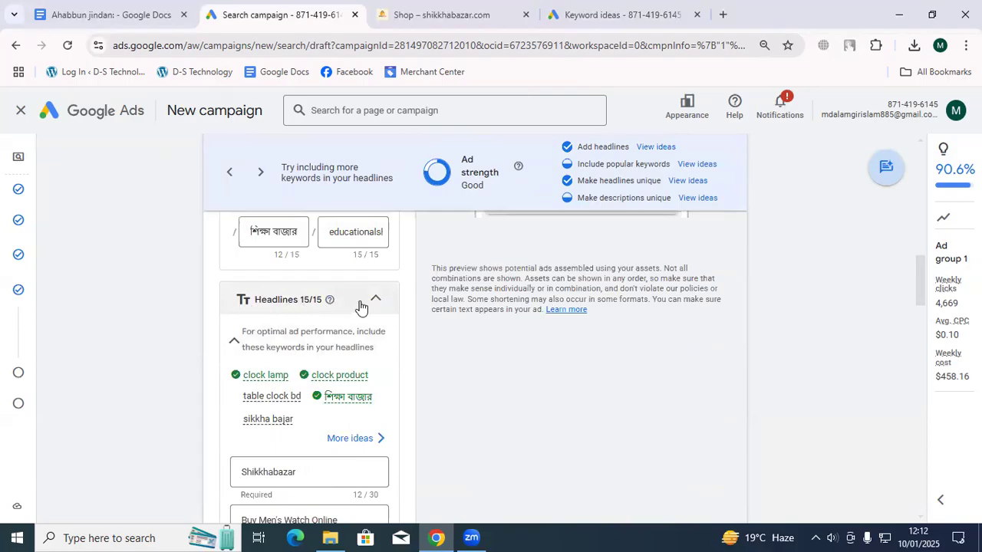
{"action": "scroll", "coordinate": [293, 395], "scroll_direction": "down", "scroll_amount": 4}
{"action": "scroll", "coordinate": [293, 395], "scroll_direction": "down", "scroll_amount": 8}
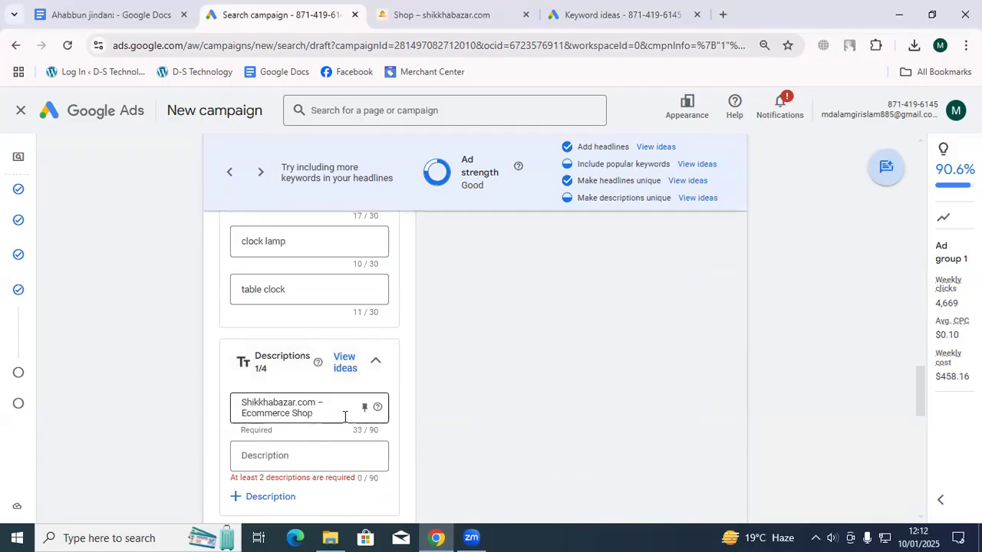
Enter "sikkha bazar is a tursted company in bangladesh" as the ad's second description
{"action": "left_click", "coordinate": [299, 458]}
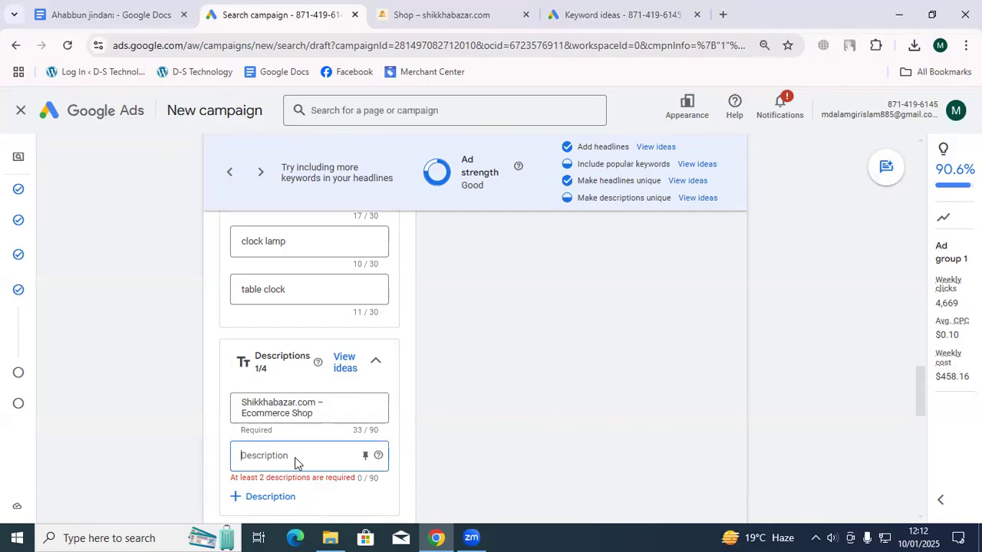
{"action": "type", "text": "sikkha"}
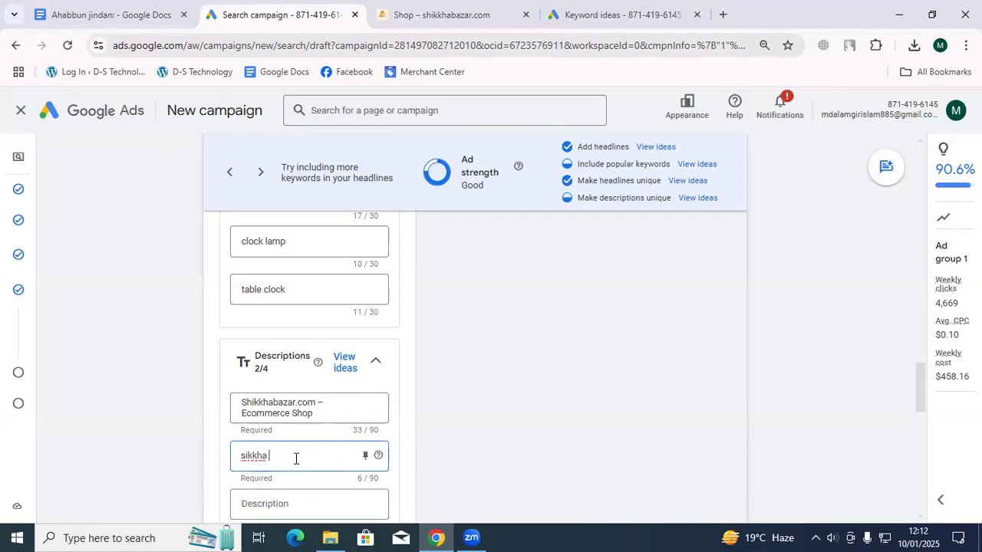
{"action": "type", "text": " ba"}
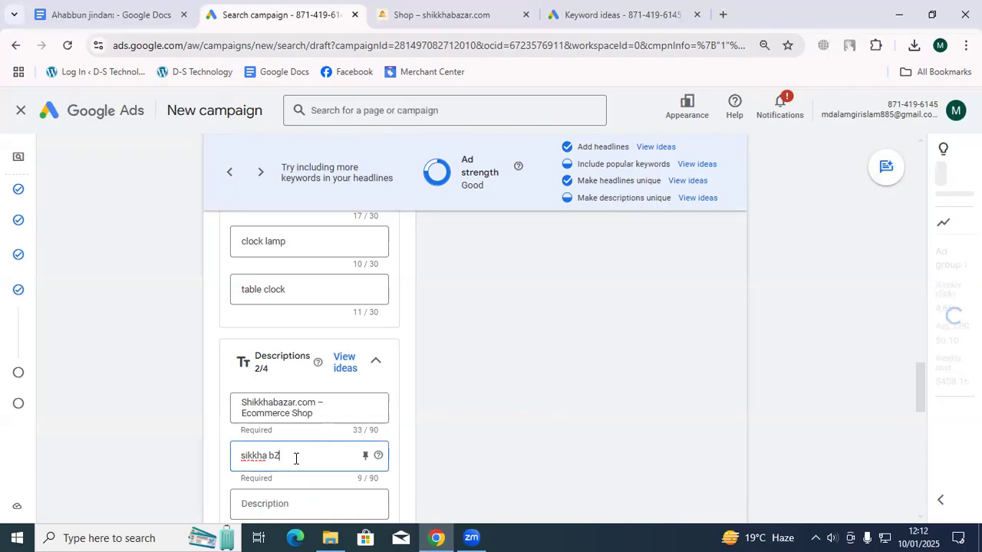
{"action": "type", "text": "zar is"}
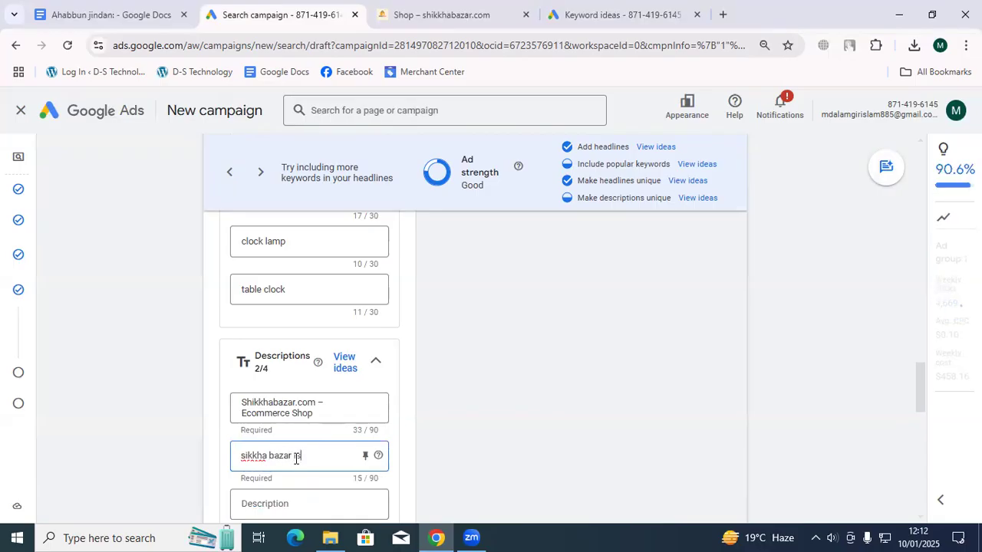
{"action": "type", "text": " a tur"}
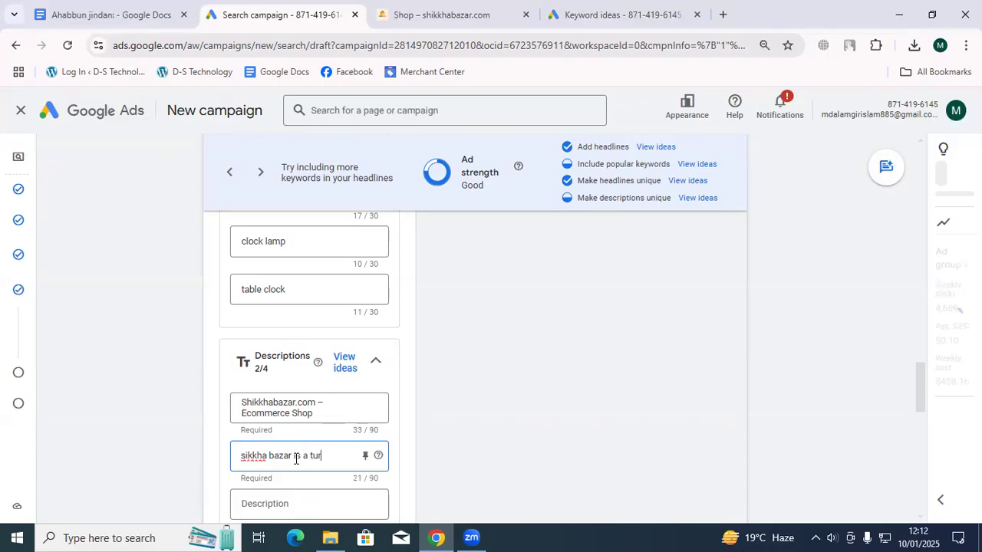
{"action": "type", "text": "sted co"}
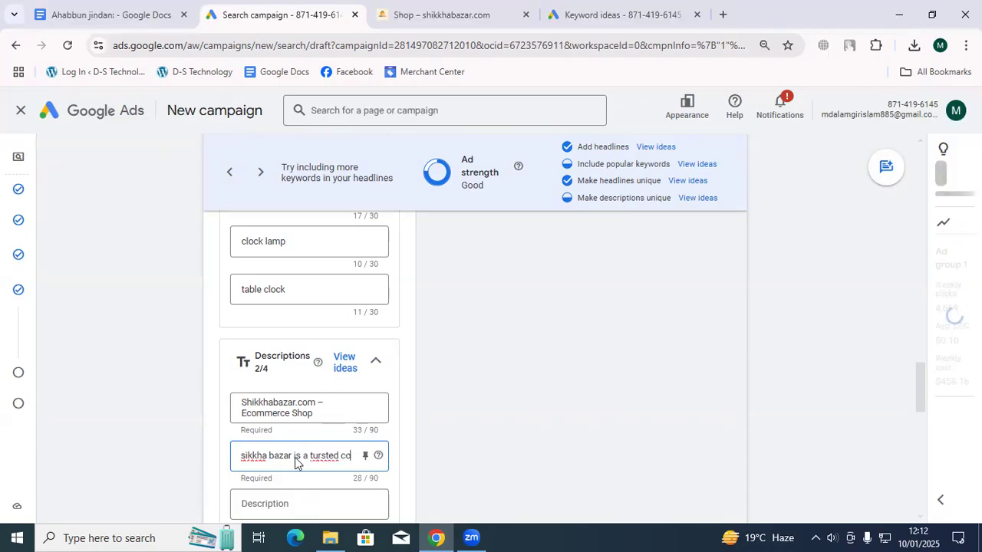
{"action": "type", "text": "mpany i"}
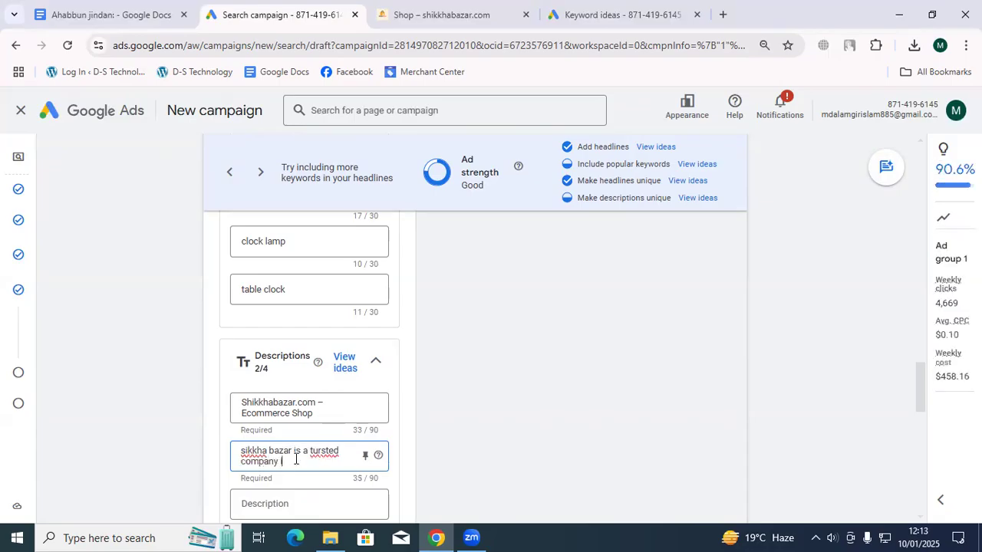
{"action": "type", "text": "n bangs"}
{"action": "type", "text": "adesh"}
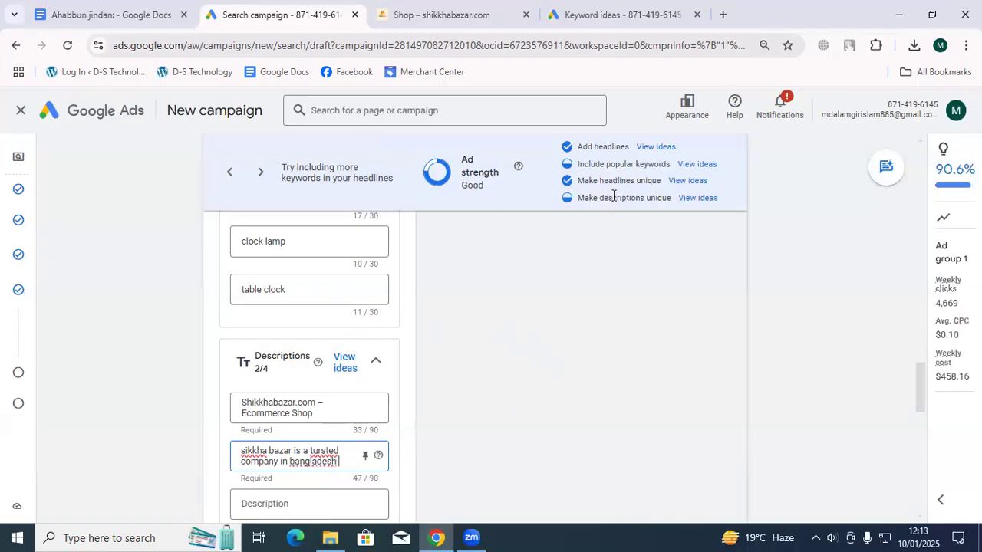
View the ideas for making the headlines unique and close the suggestions without choosing any
{"action": "left_click", "coordinate": [685, 182]}
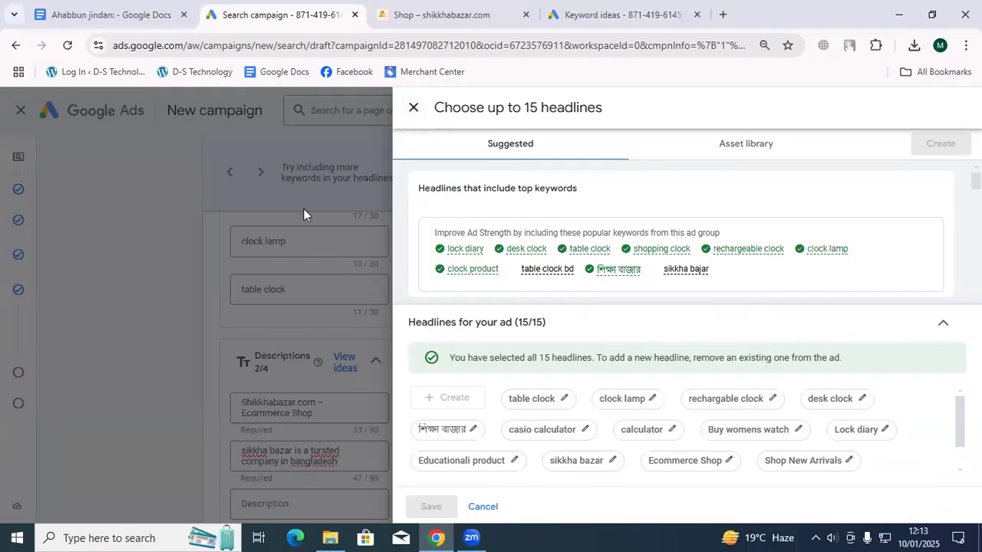
{"action": "left_click", "coordinate": [413, 107]}
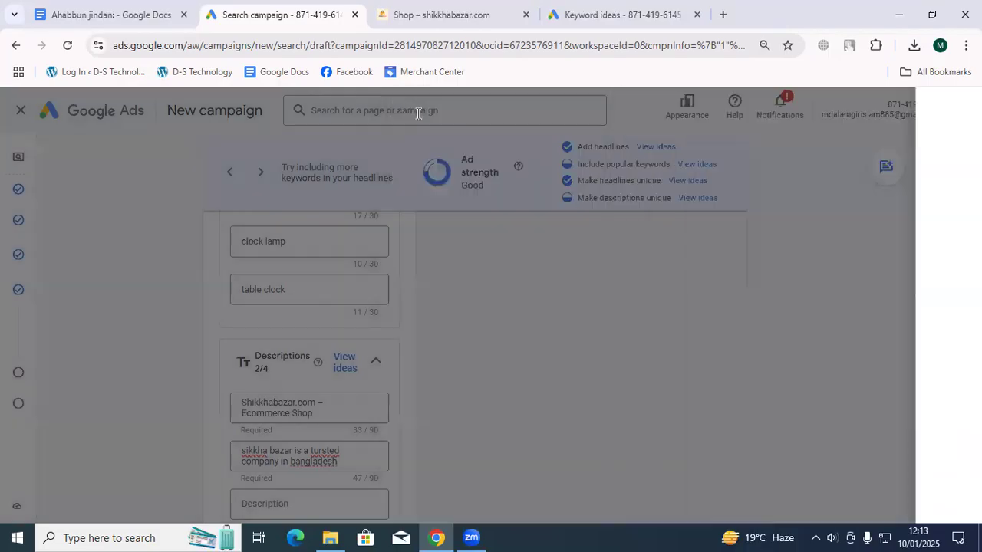
Begin the third description, below the "sikkha bazar" one, with the words "In there"
{"action": "scroll", "coordinate": [230, 479], "scroll_direction": "down", "scroll_amount": 1}
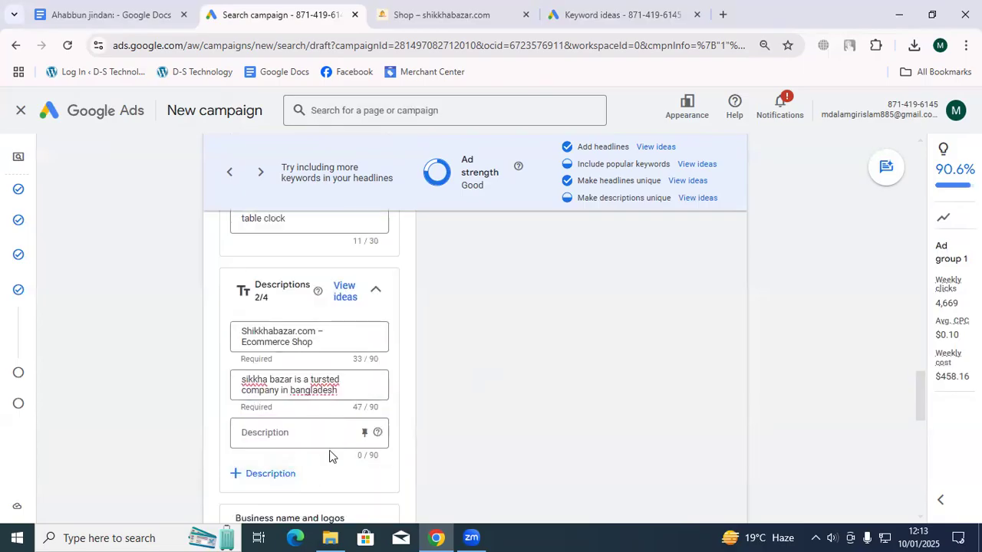
{"action": "left_click", "coordinate": [299, 432]}
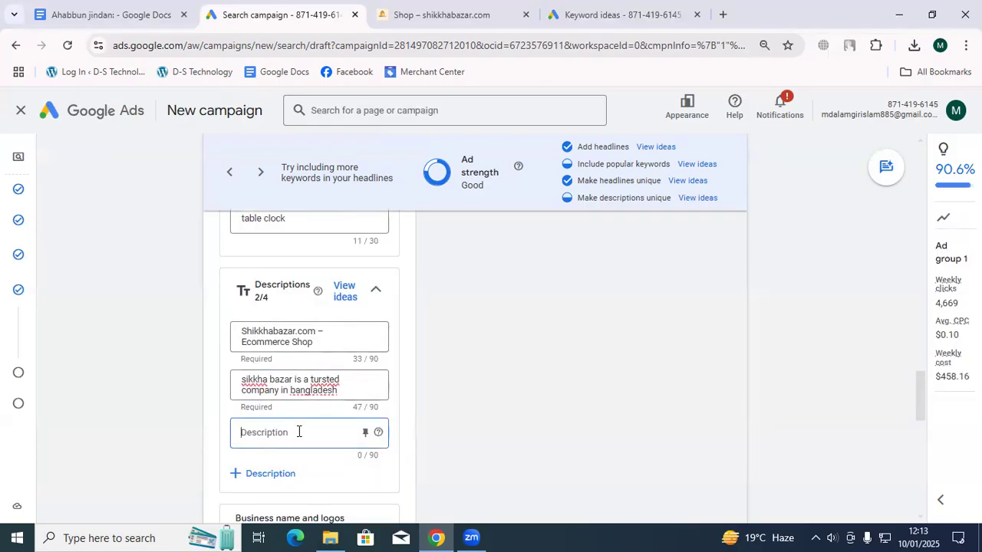
{"action": "type", "text": "i"}
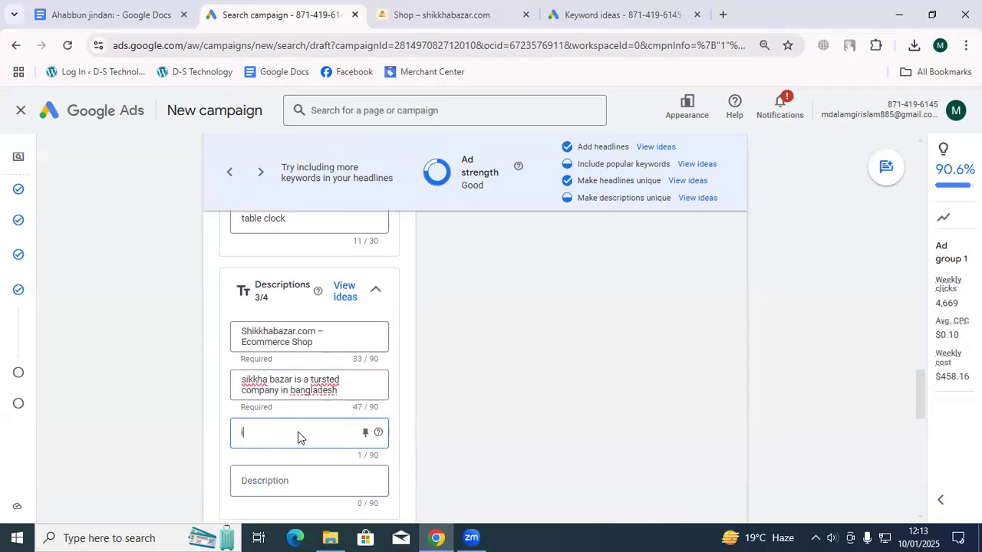
{"action": "key", "text": "BackSpace"}
{"action": "type", "text": "In there"}
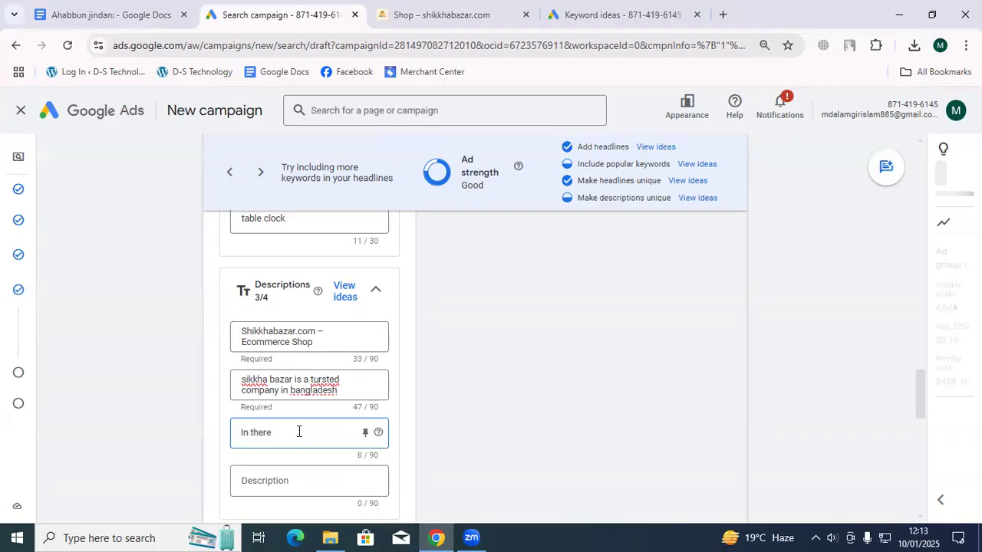
{"action": "type", "text": " qua"}
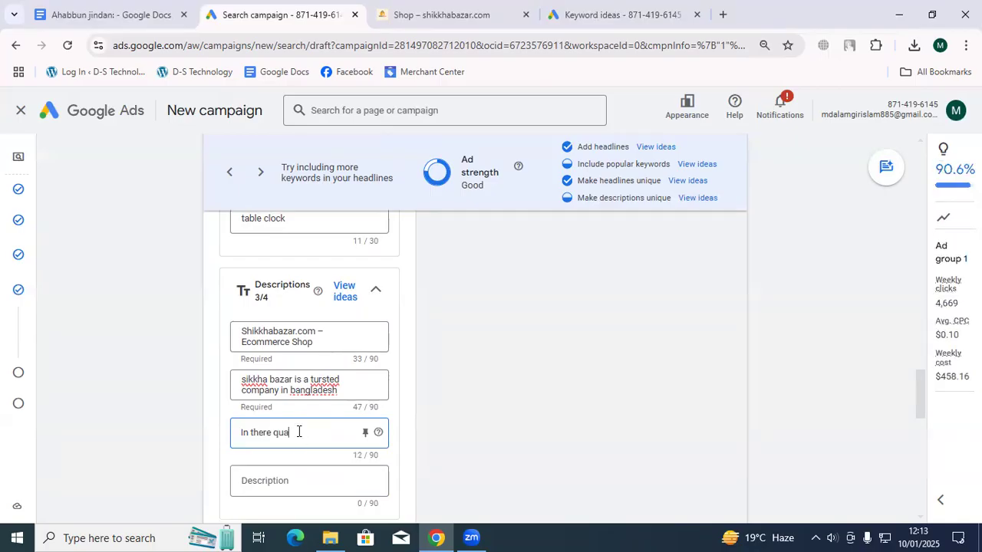
{"action": "type", "text": "litiful"}
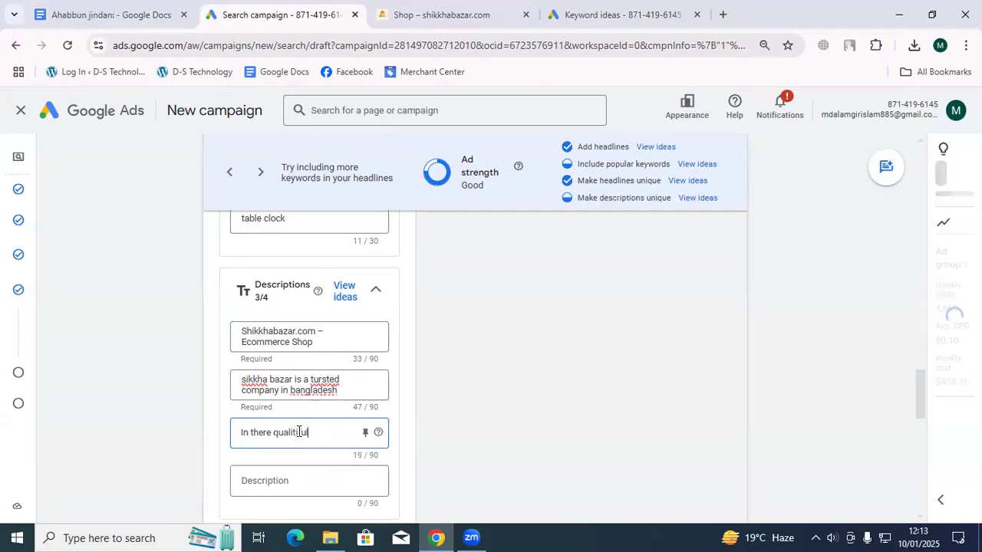
{"action": "type", "text": " produc"}
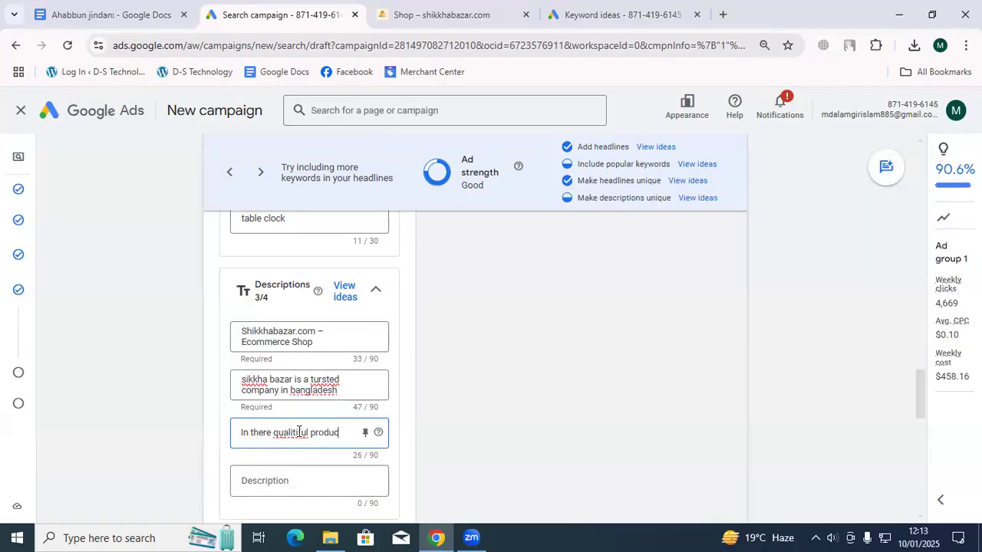
{"action": "key", "text": "BackSpace"}
{"action": "key", "text": "BackSpace"}
{"action": "key", "text": "BackSpace"}
{"action": "key", "text": "BackSpace"}
{"action": "key", "text": "BackSpace"}
{"action": "key", "text": "BackSpace"}
{"action": "key", "text": "BackSpace"}
{"action": "key", "text": "BackSpace"}
{"action": "key", "text": "BackSpace"}
{"action": "key", "text": "BackSpace"}
{"action": "key", "text": "BackSpace"}
{"action": "key", "text": "BackSpace"}
{"action": "key", "text": "BackSpace"}
{"action": "key", "text": "BackSpace"}
{"action": "key", "text": "BackSpace"}
{"action": "key", "text": "BackSpace"}
{"action": "key", "text": "BackSpace"}
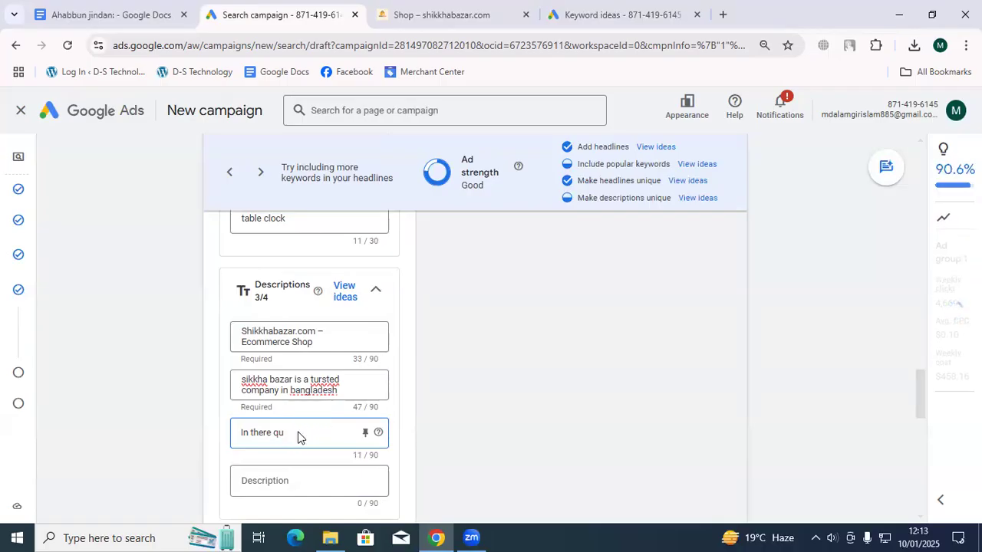
Complete the third description so that it reads "In there lot of quality full product"
{"action": "type", "text": "lo"}
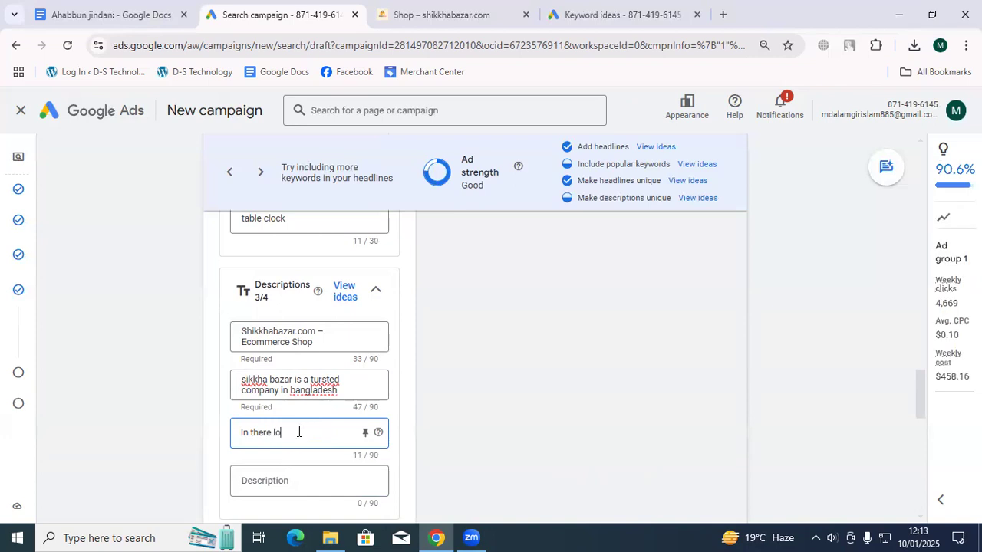
{"action": "type", "text": "t of quality f"}
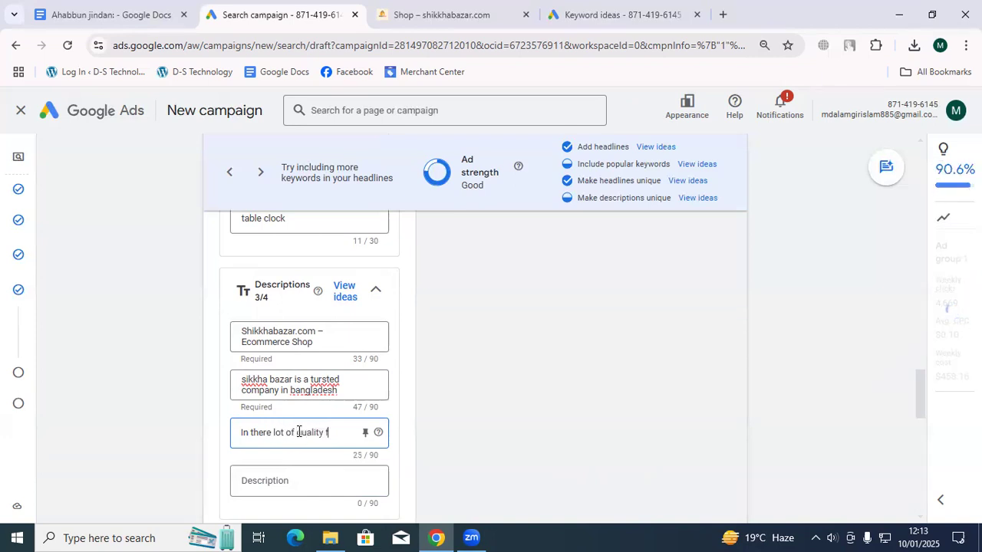
{"action": "type", "text": "ull produ"}
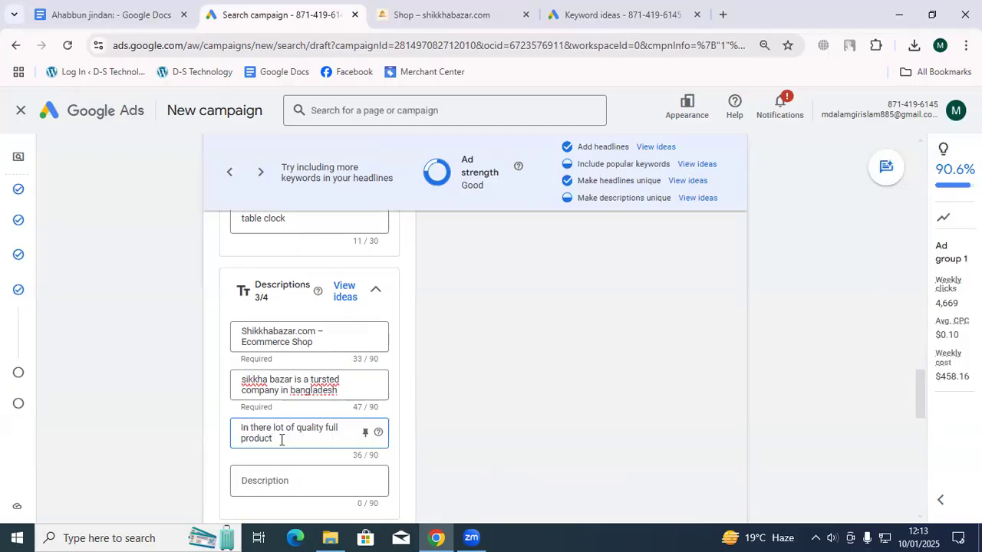
{"action": "type", "text": "ct"}
{"action": "scroll", "coordinate": [289, 376], "scroll_direction": "up", "scroll_amount": 1}
{"action": "scroll", "coordinate": [289, 376], "scroll_direction": "down", "scroll_amount": 2}
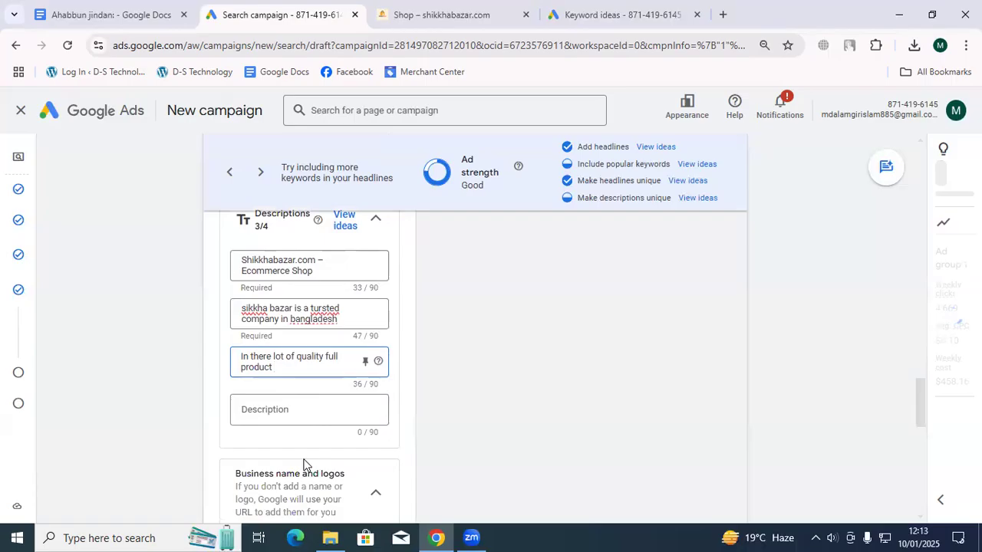
{"action": "left_click", "coordinate": [293, 414]}
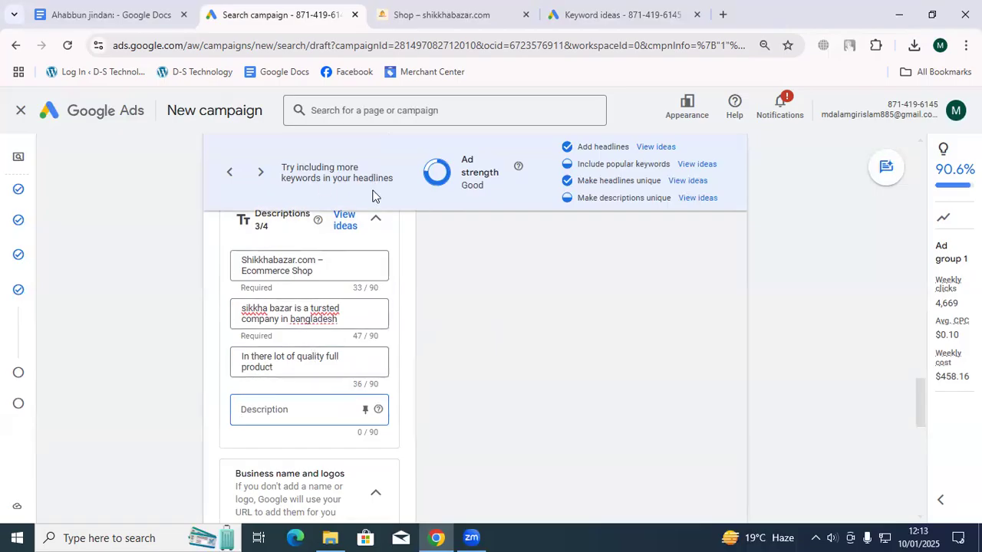
{"action": "scroll", "coordinate": [286, 403], "scroll_direction": "down", "scroll_amount": 1}
{"action": "scroll", "coordinate": [320, 404], "scroll_direction": "down", "scroll_amount": 1}
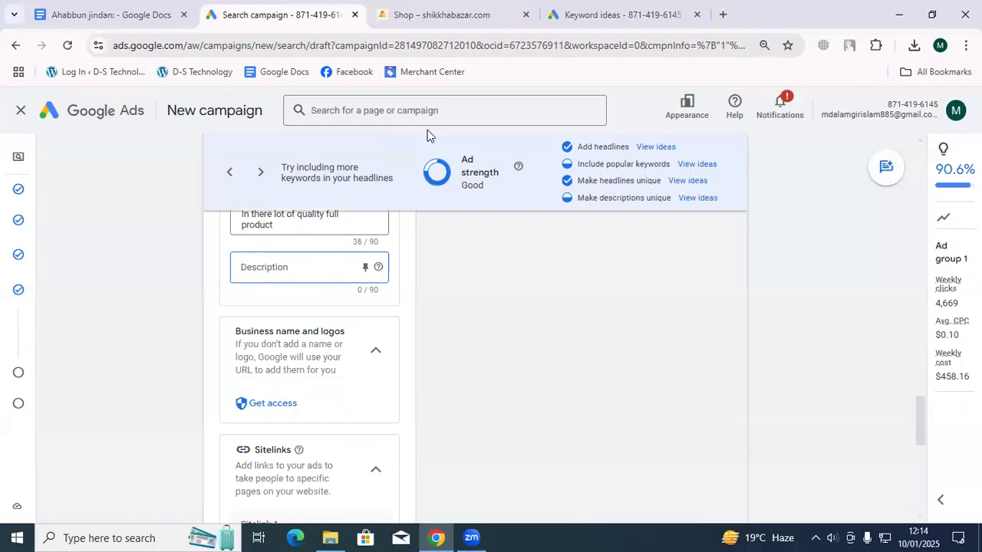
{"action": "left_click", "coordinate": [653, 302]}
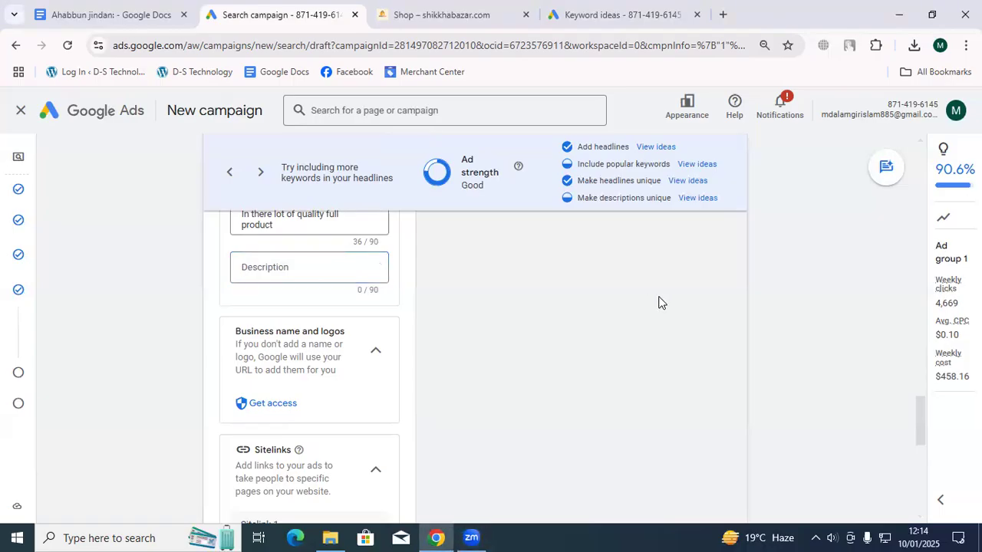
Review how the entered headlines, descriptions and display path combine in the mobile ad preview
{"action": "left_click", "coordinate": [302, 263]}
{"action": "scroll", "coordinate": [310, 288], "scroll_direction": "up", "scroll_amount": 1}
{"action": "scroll", "coordinate": [318, 310], "scroll_direction": "up", "scroll_amount": 1}
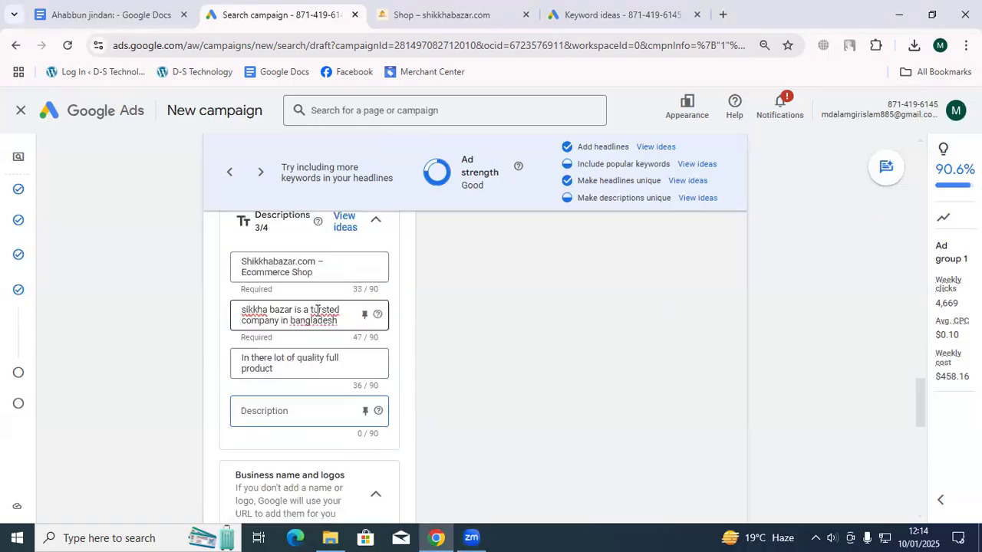
{"action": "scroll", "coordinate": [537, 360], "scroll_direction": "up", "scroll_amount": 4}
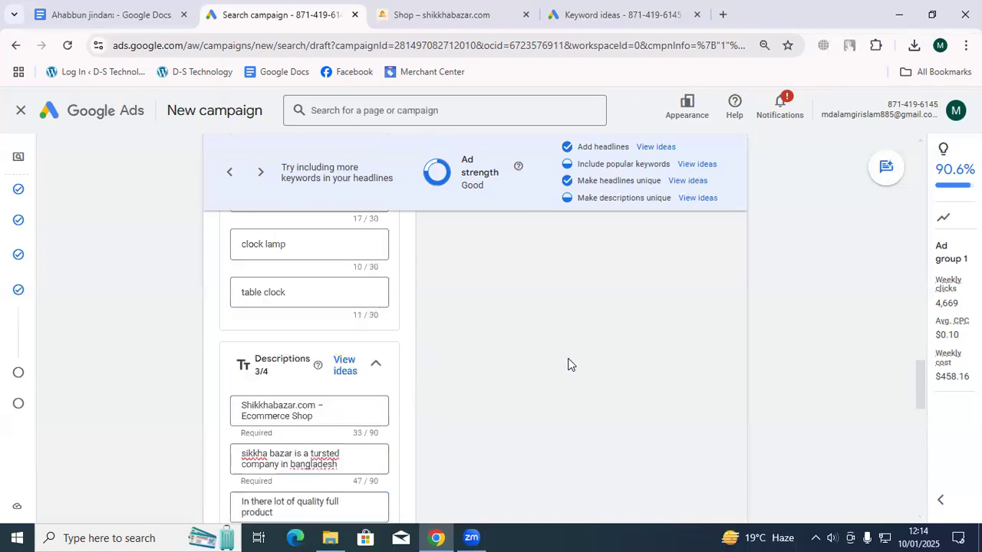
{"action": "scroll", "coordinate": [473, 362], "scroll_direction": "up", "scroll_amount": 9}
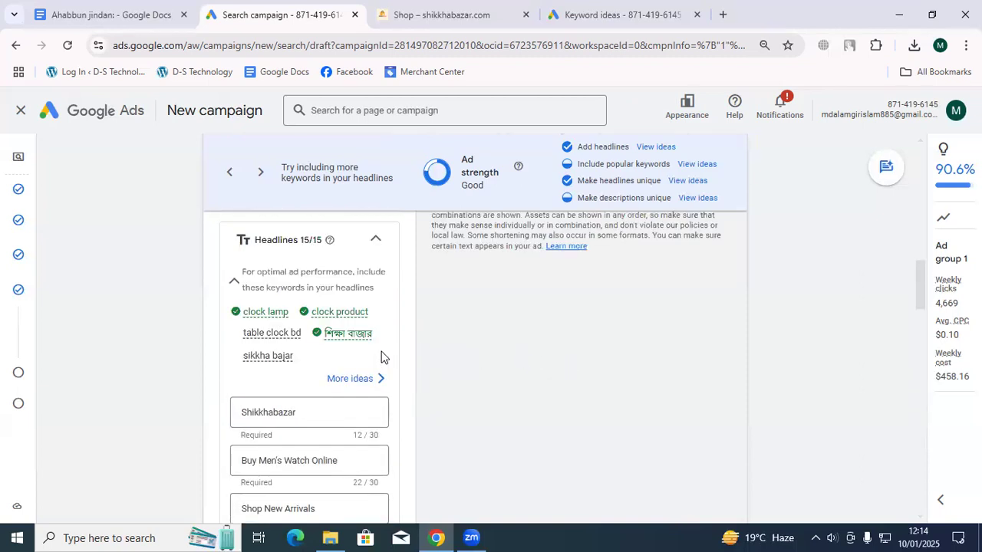
{"action": "scroll", "coordinate": [399, 337], "scroll_direction": "up", "scroll_amount": 2}
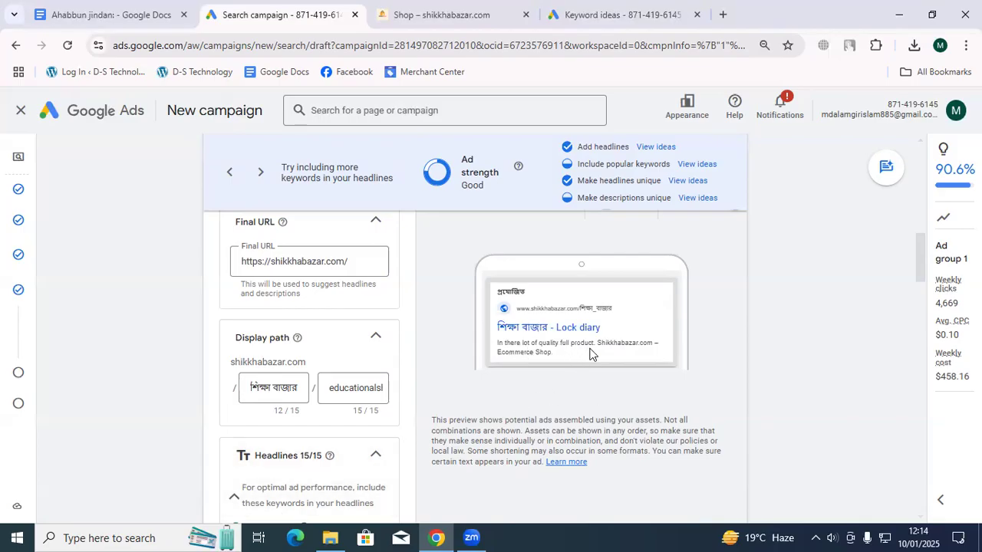
{"action": "scroll", "coordinate": [461, 376], "scroll_direction": "down", "scroll_amount": 1}
{"action": "scroll", "coordinate": [498, 365], "scroll_direction": "up", "scroll_amount": 1}
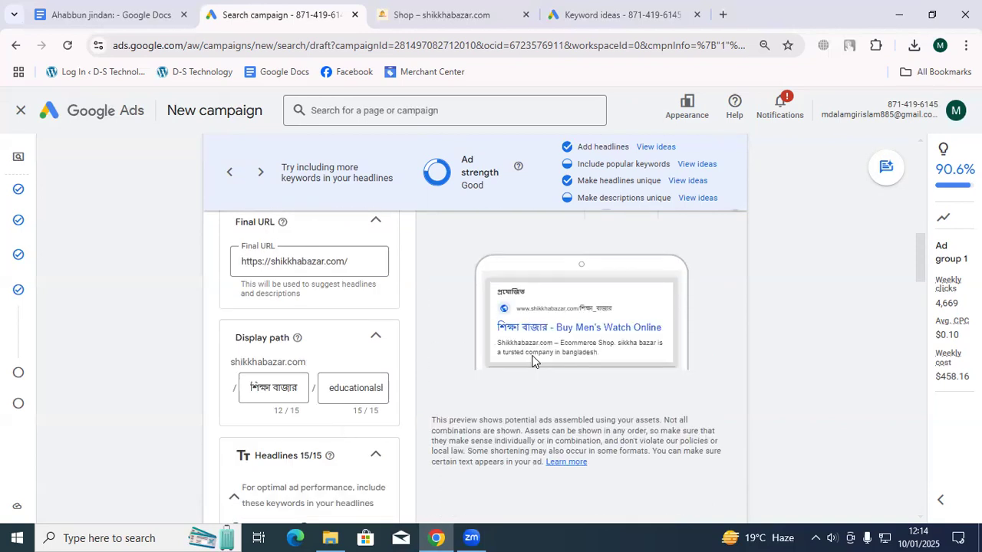
{"action": "scroll", "coordinate": [305, 370], "scroll_direction": "up", "scroll_amount": 2}
{"action": "scroll", "coordinate": [292, 403], "scroll_direction": "down", "scroll_amount": 2}
{"action": "scroll", "coordinate": [288, 409], "scroll_direction": "down", "scroll_amount": 2}
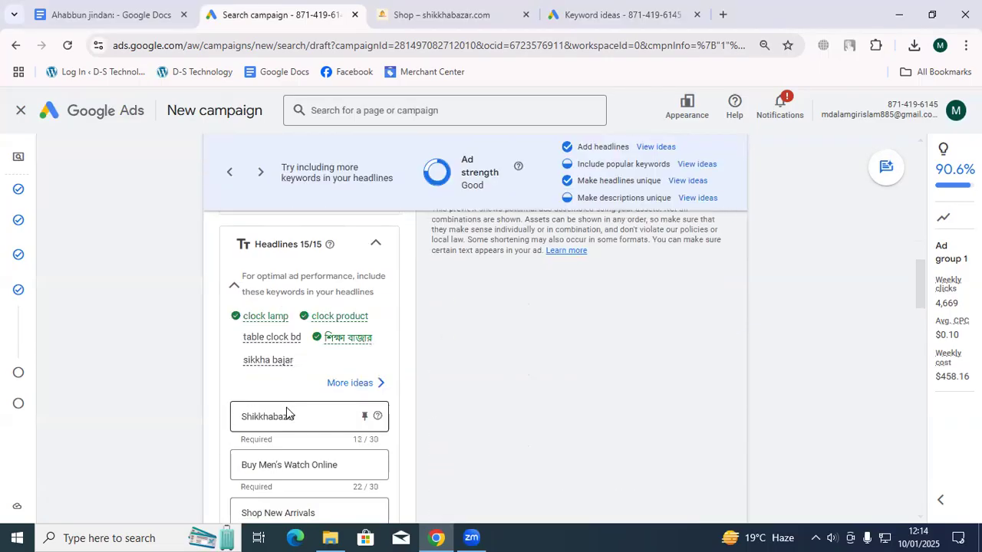
{"action": "scroll", "coordinate": [302, 475], "scroll_direction": "down", "scroll_amount": 5}
{"action": "scroll", "coordinate": [541, 445], "scroll_direction": "up", "scroll_amount": 4}
{"action": "scroll", "coordinate": [541, 441], "scroll_direction": "up", "scroll_amount": 6}
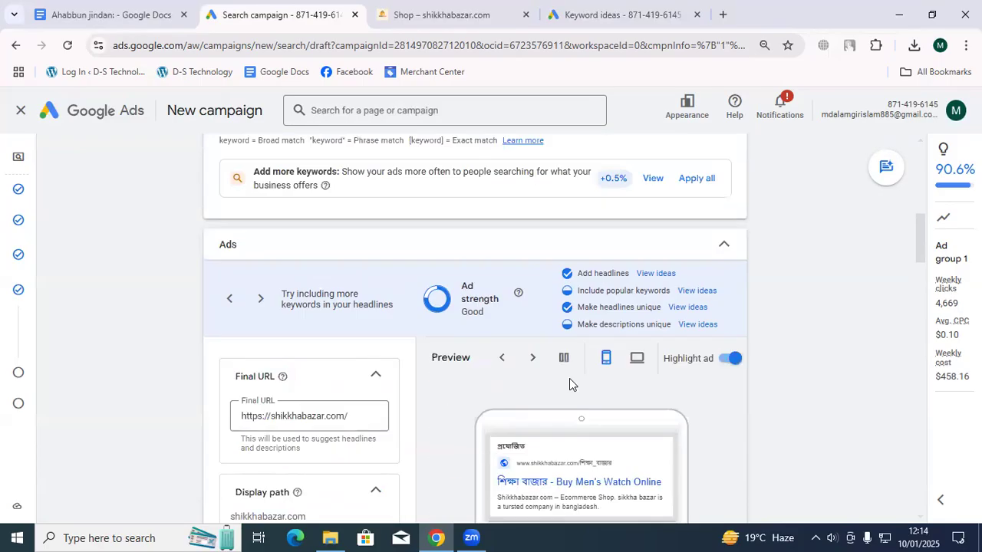
{"action": "scroll", "coordinate": [569, 381], "scroll_direction": "down", "scroll_amount": 1}
{"action": "scroll", "coordinate": [509, 429], "scroll_direction": "down", "scroll_amount": 3}
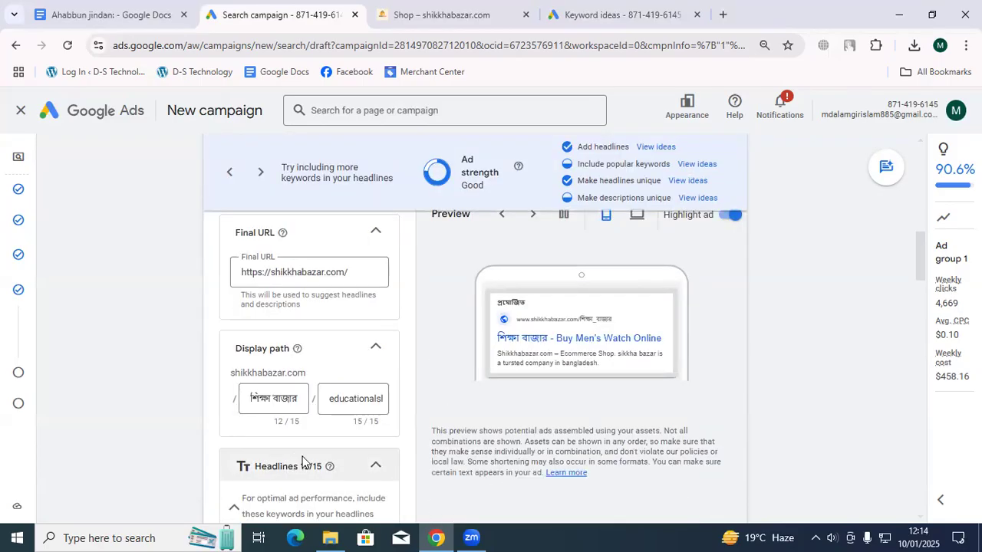
{"action": "scroll", "coordinate": [521, 376], "scroll_direction": "up", "scroll_amount": 1}
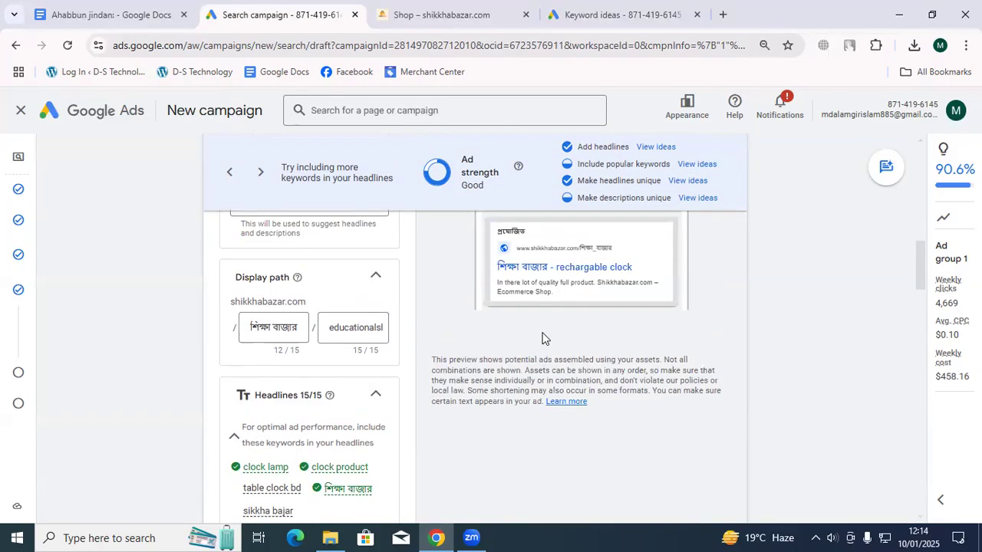
Begin the fourth description, below "In there lot of quality full product", with the letters "her"
{"action": "scroll", "coordinate": [544, 337], "scroll_direction": "down", "scroll_amount": 3}
{"action": "scroll", "coordinate": [299, 429], "scroll_direction": "down", "scroll_amount": 10}
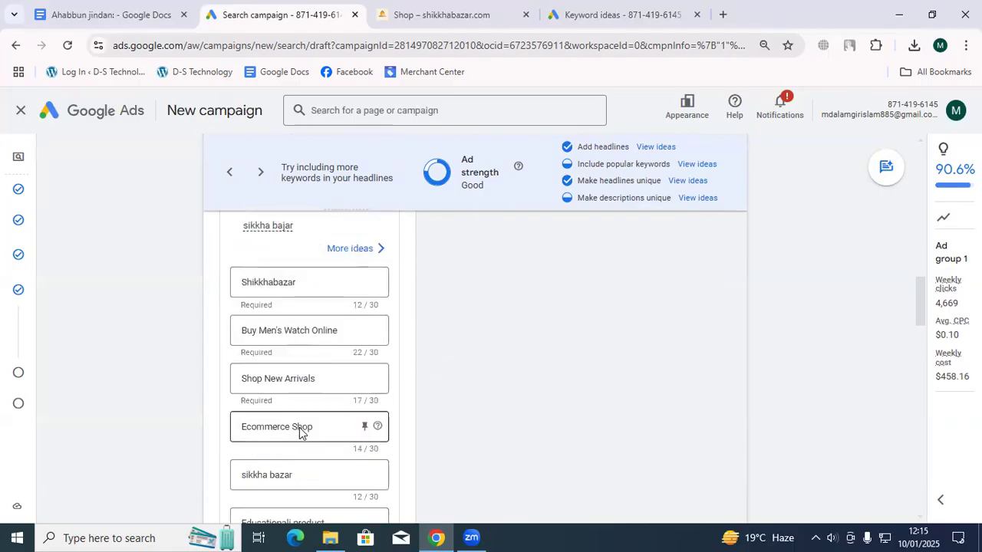
{"action": "scroll", "coordinate": [299, 437], "scroll_direction": "down", "scroll_amount": 1}
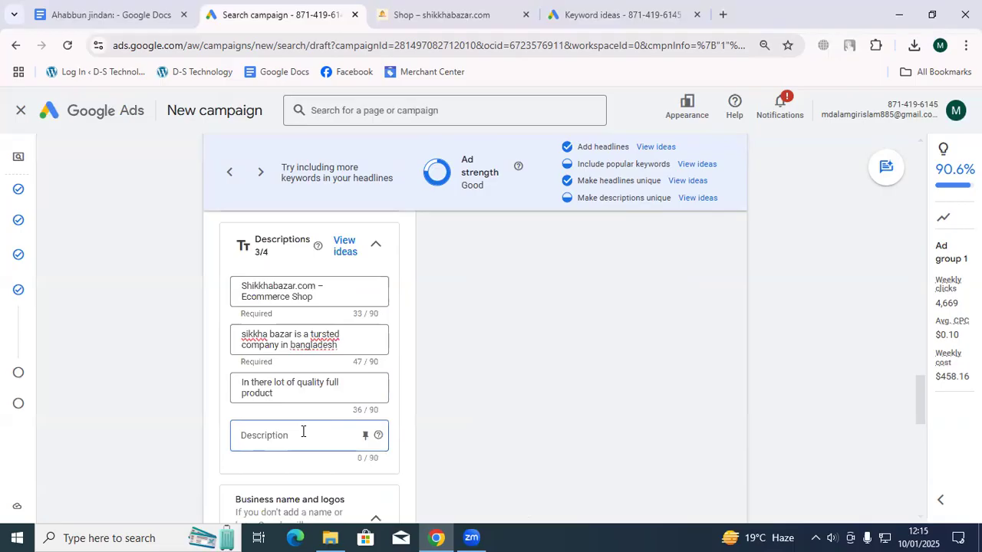
{"action": "type", "text": "th"}
{"action": "key", "text": "BackSpace"}
{"action": "type", "text": "h"}
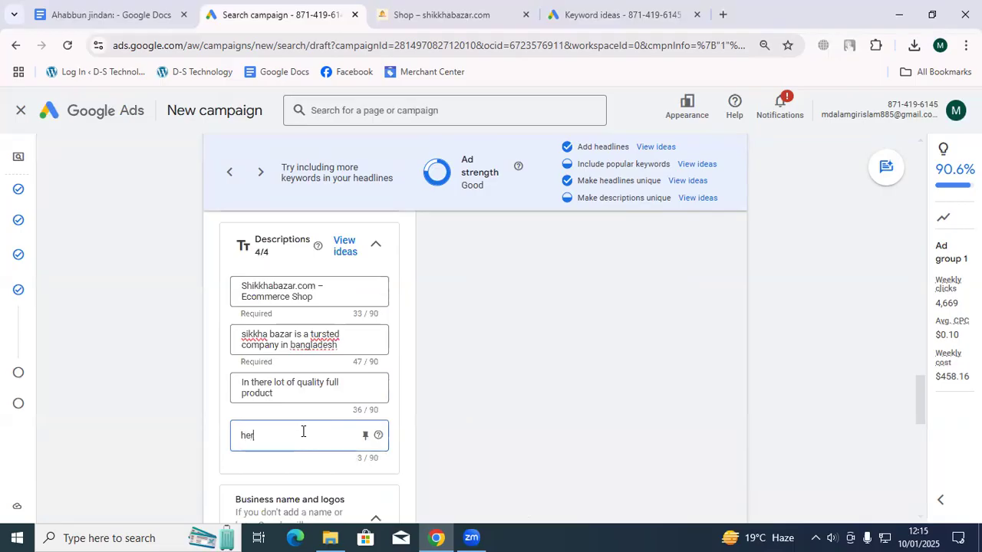